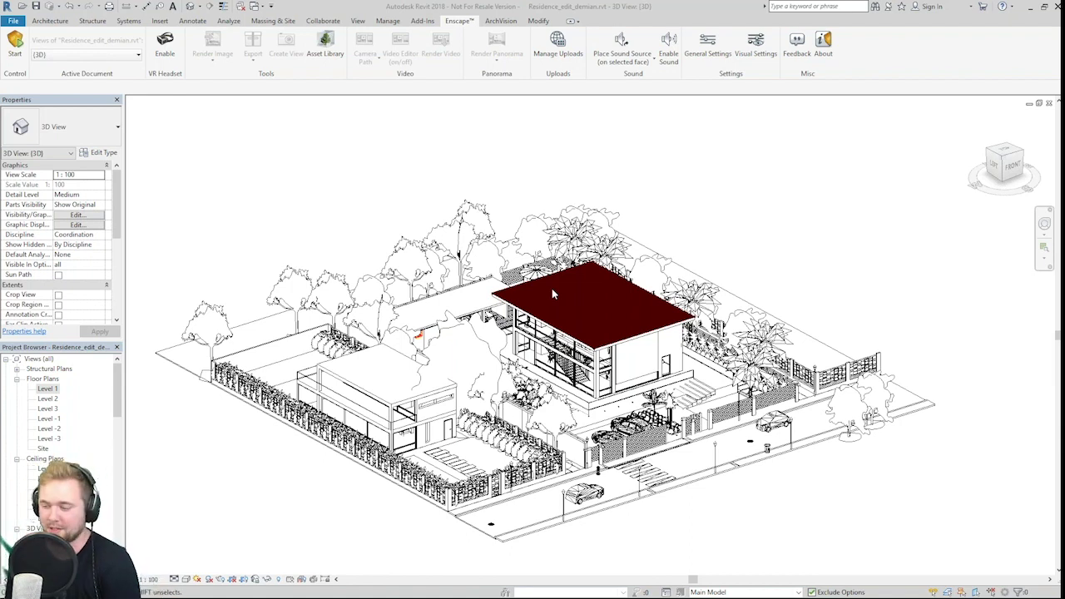
Switch to the House on the water model in Rhino, view it, and return to the Revit residence project.
middle_drag(551, 288, 525, 286)
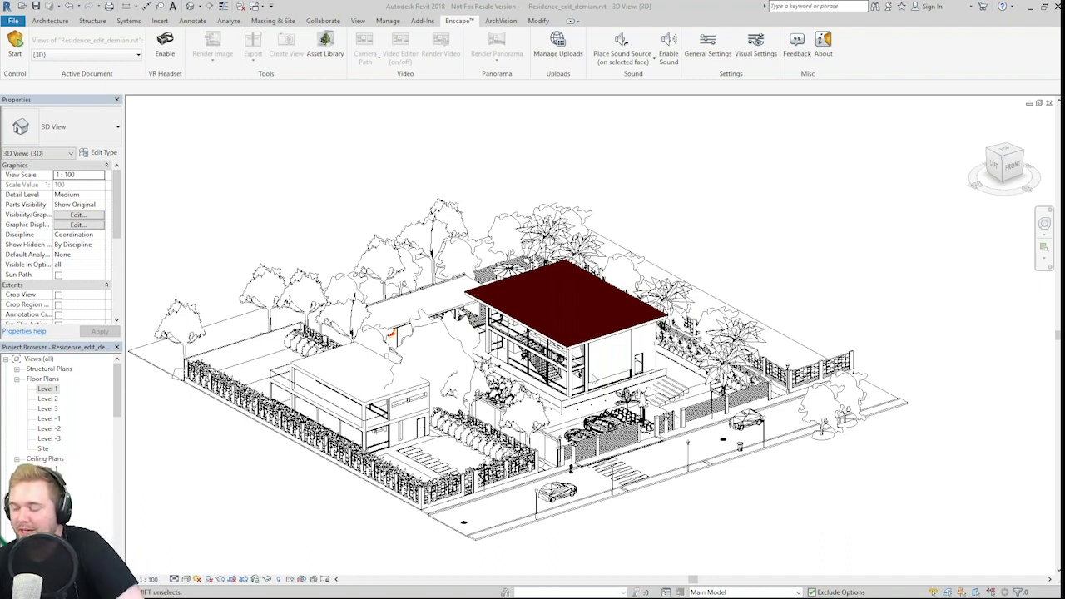
mouse_move(486, 595)
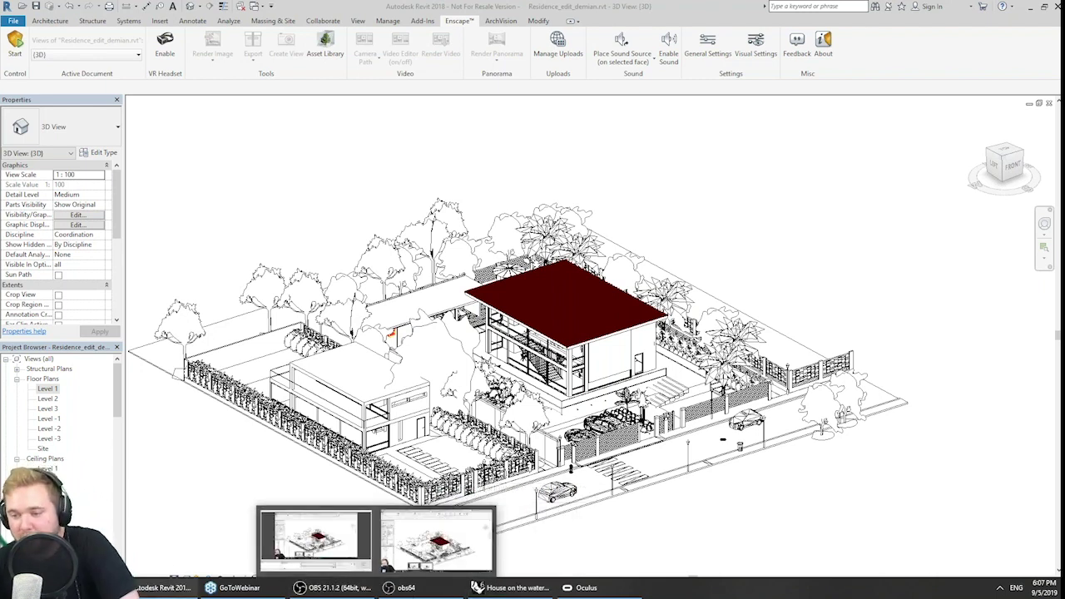
click(524, 590)
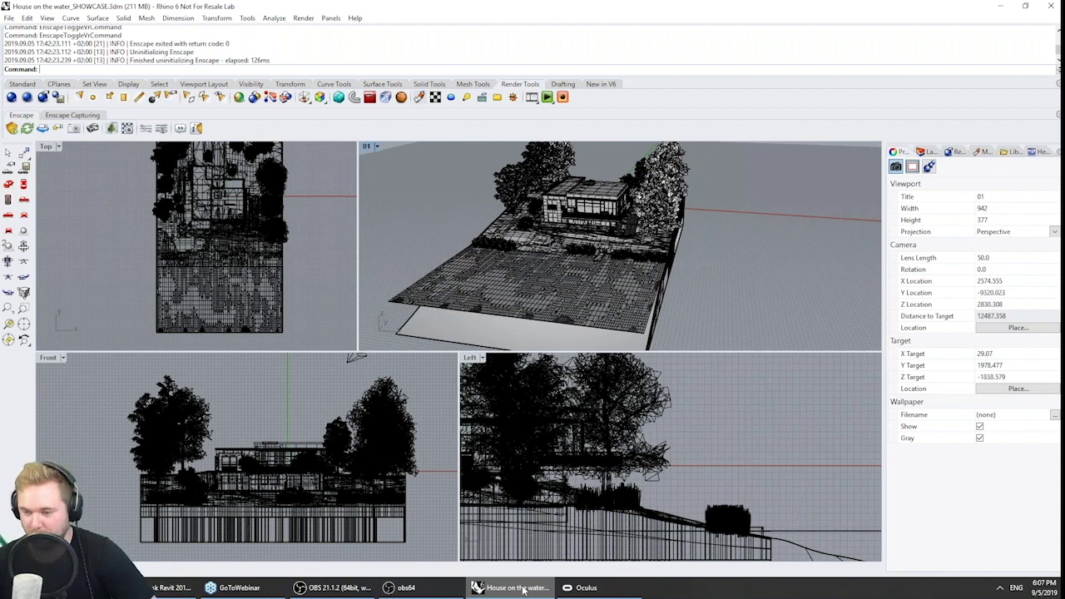
click(151, 588)
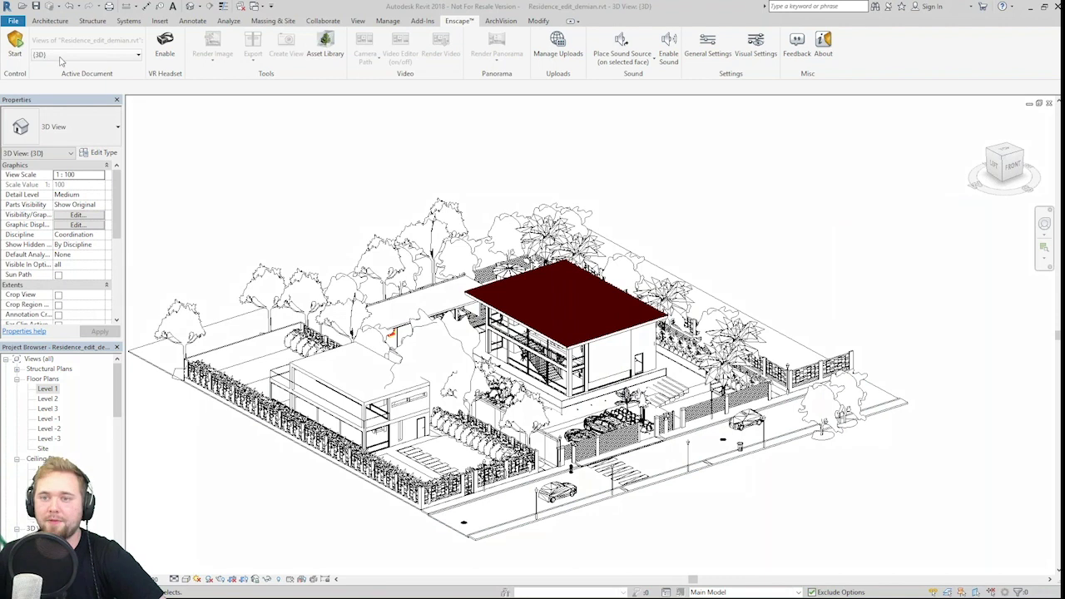
Compare the Enscape commands in Revit with the Enscape toolbar in Rhino, and return to the Revit residence project.
mouse_move(3, 66)
mouse_down()
mouse_move(49, 64)
mouse_move(43, 18)
mouse_move(30, 81)
mouse_move(652, 108)
mouse_move(726, 106)
mouse_move(788, 70)
mouse_up()
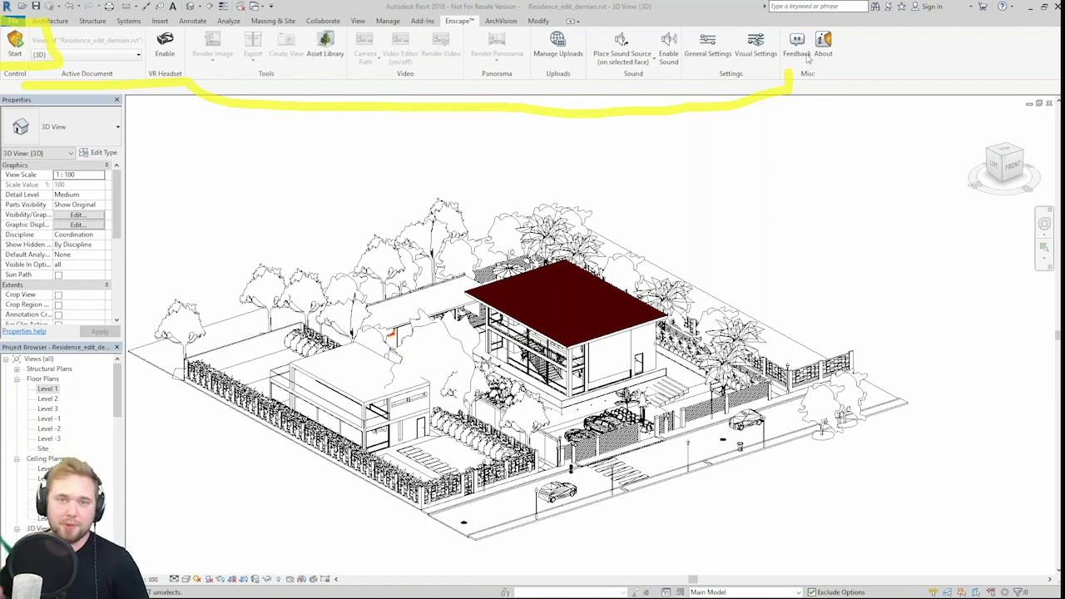
mouse_move(757, 597)
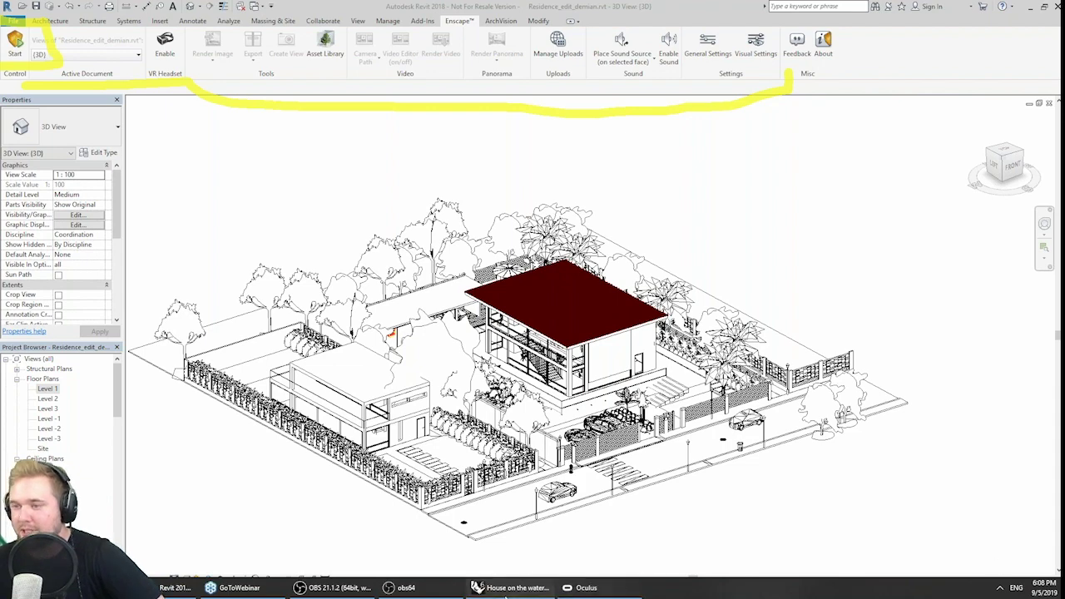
click(507, 593)
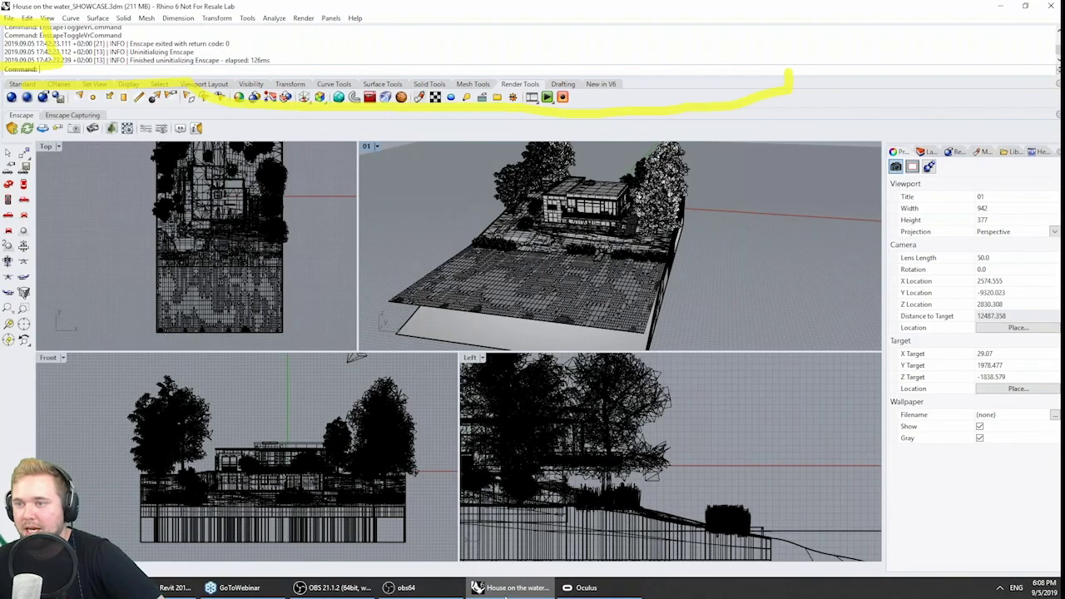
drag(237, 112, 37, 148)
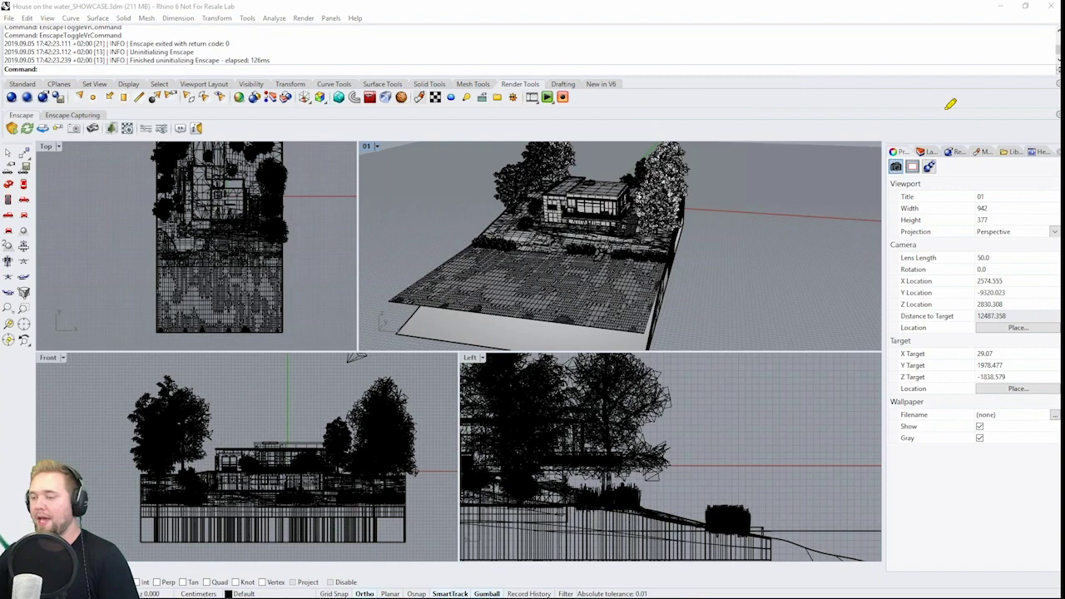
click(158, 591)
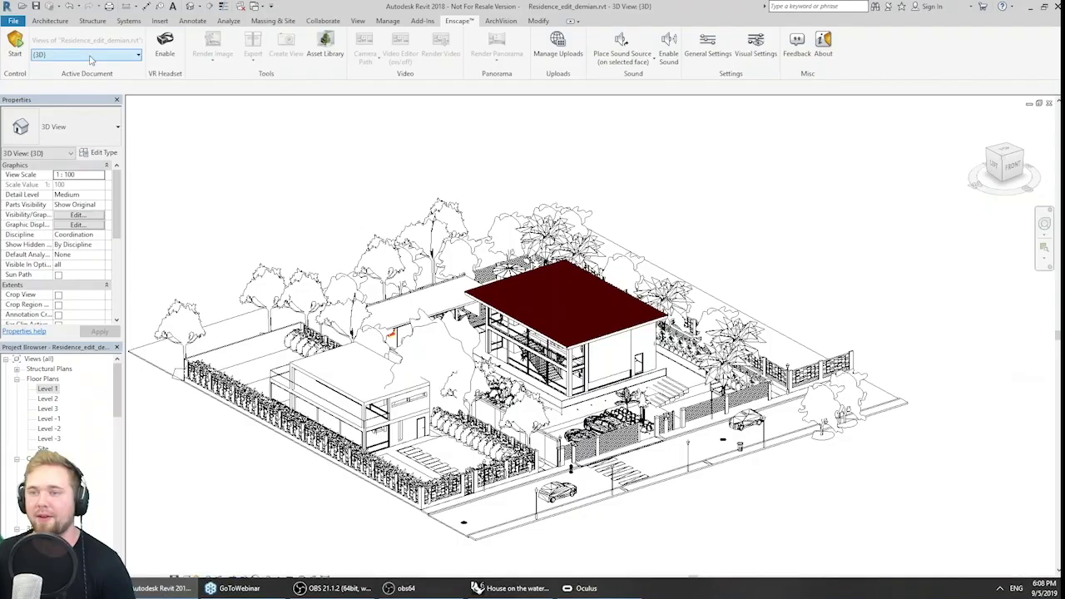
Start Enscape on the {3D} view and fly from the overview in to the main house's facade.
click(23, 49)
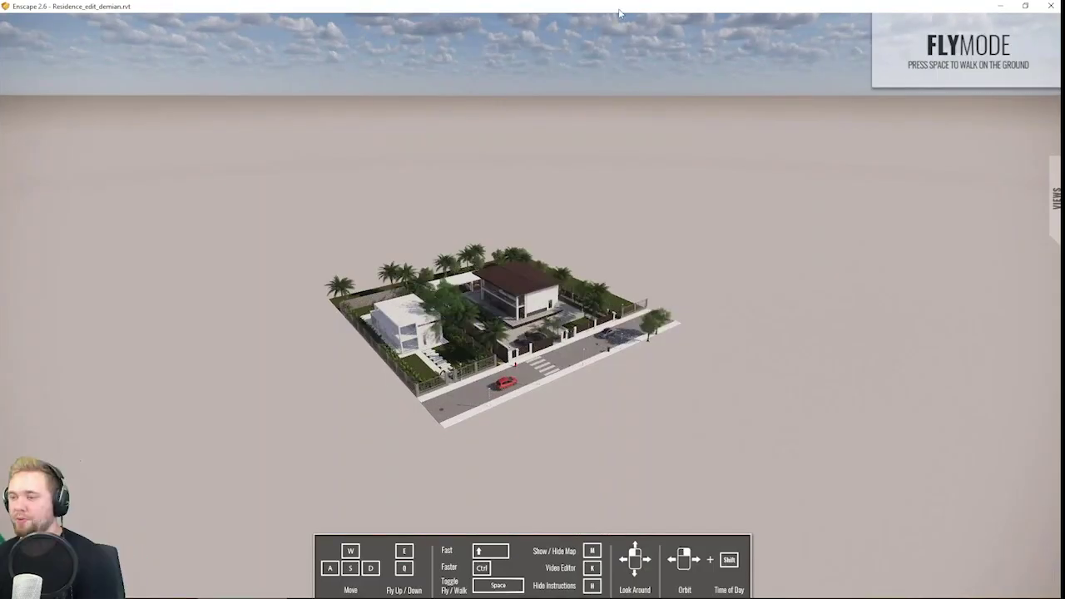
scroll(634, 288, up, 3)
scroll(635, 288, up, 2)
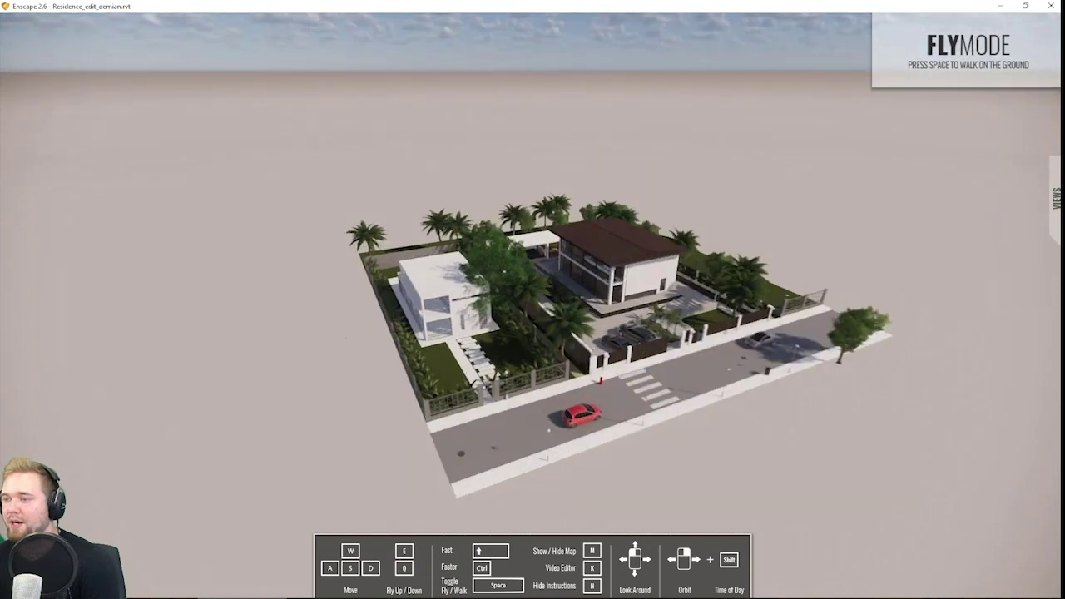
scroll(638, 251, up, 5)
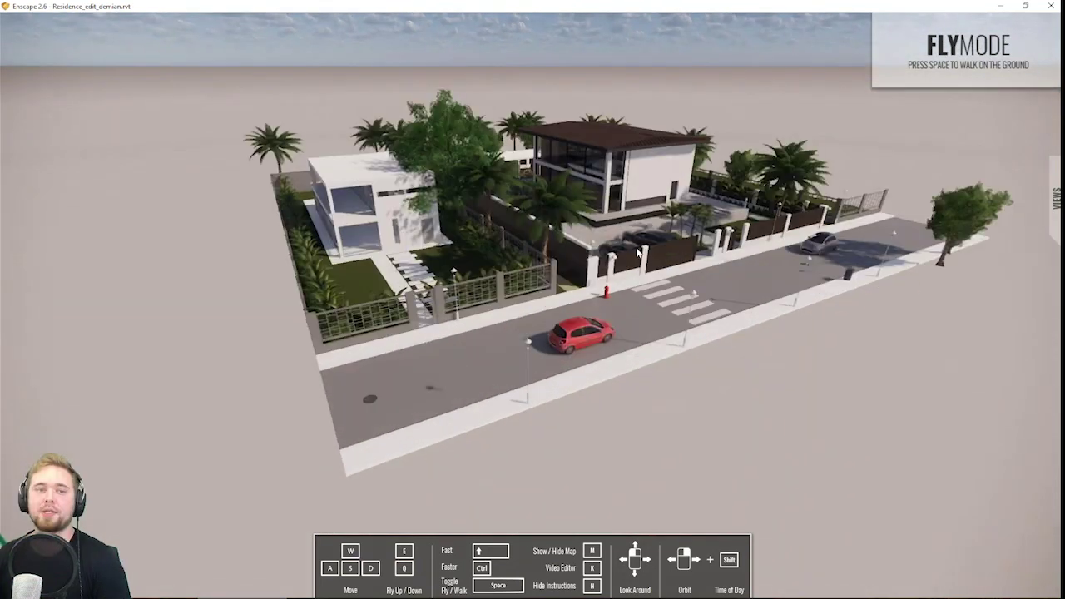
right_drag(639, 252, 707, 216)
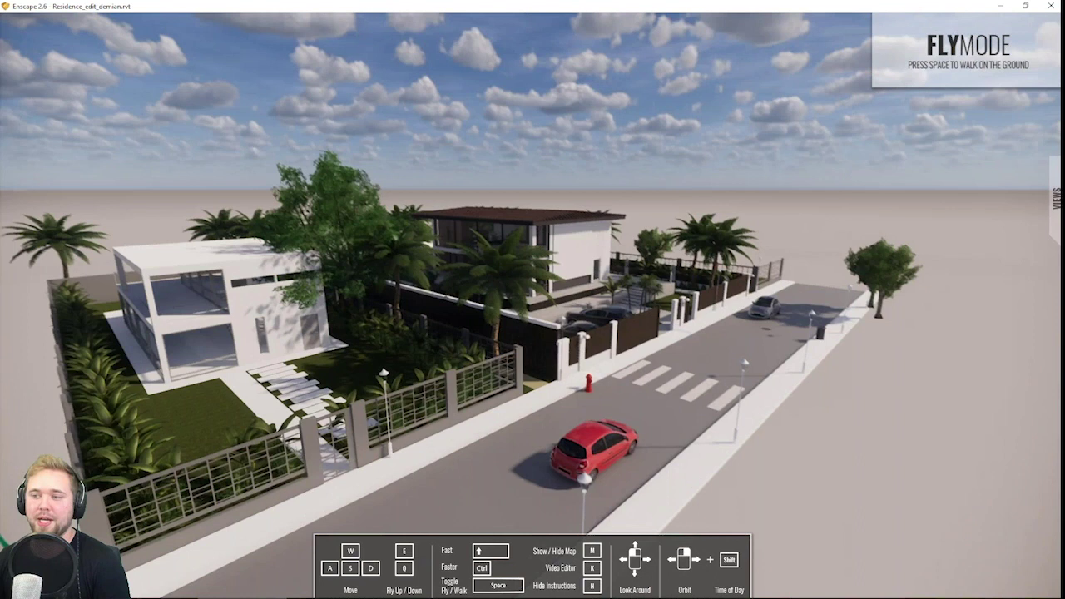
scroll(624, 244, up, 4)
key(w)
drag(623, 245, 558, 248)
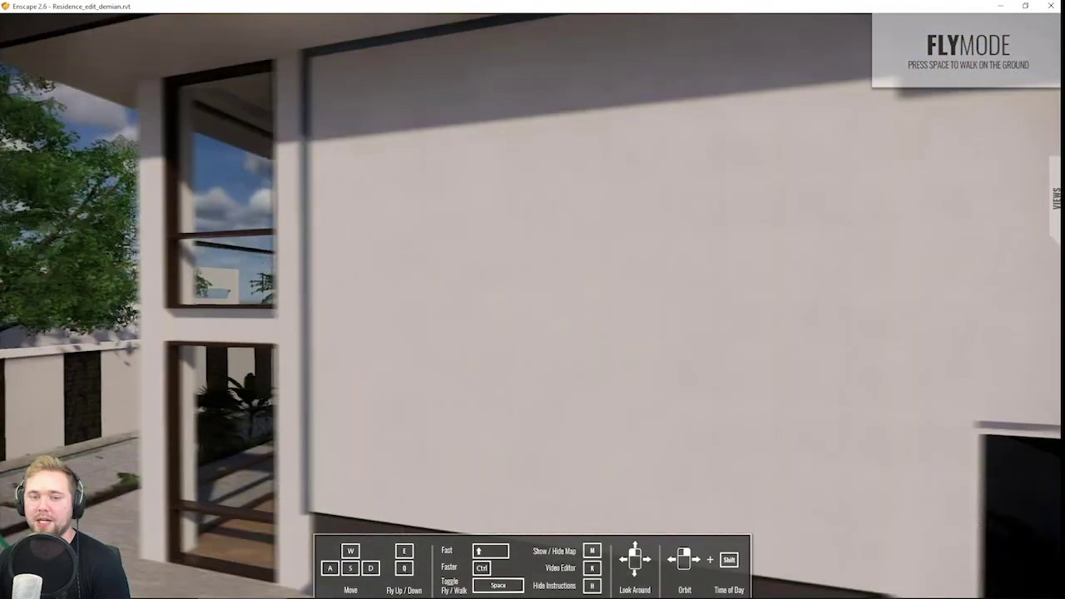
scroll(623, 244, down, 6)
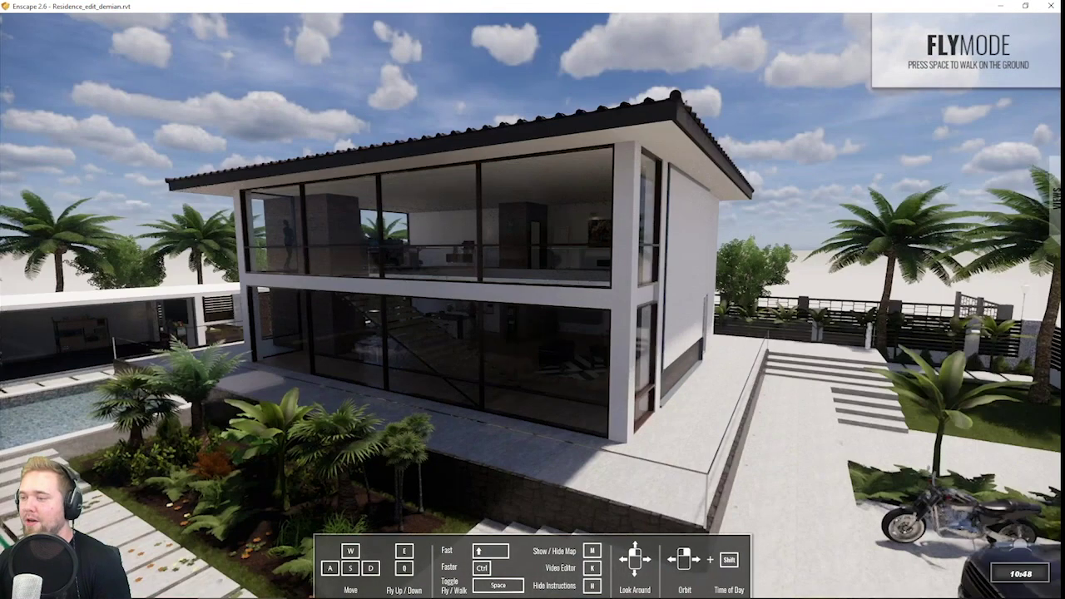
Shift the Enscape time of day back to early morning and fly through the glass facade into the living room.
shift+right_drag(533, 300, 433, 300)
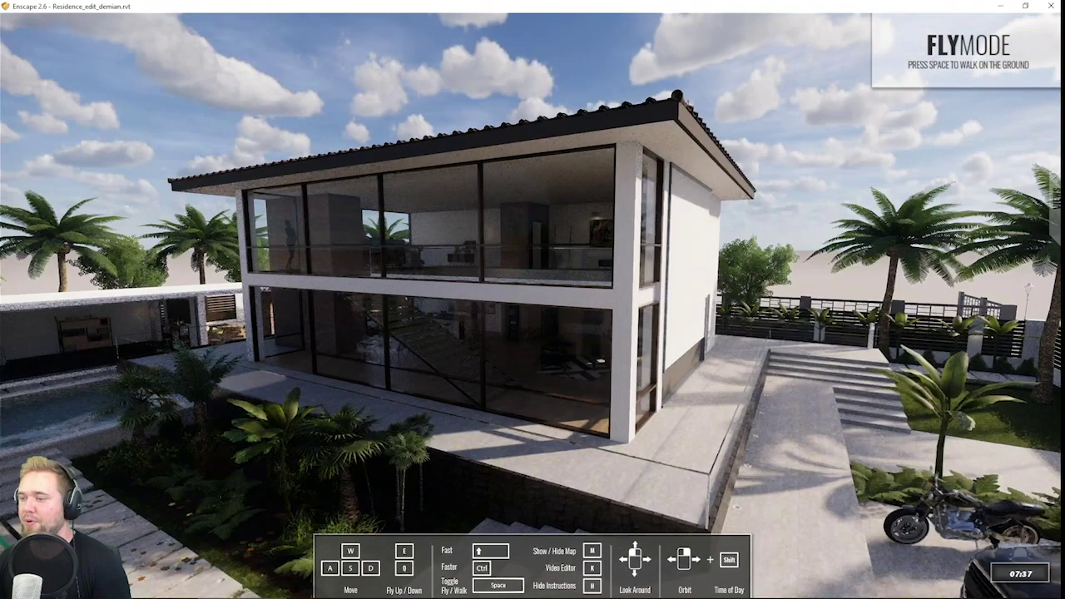
shift+right_drag(533, 299, 508, 300)
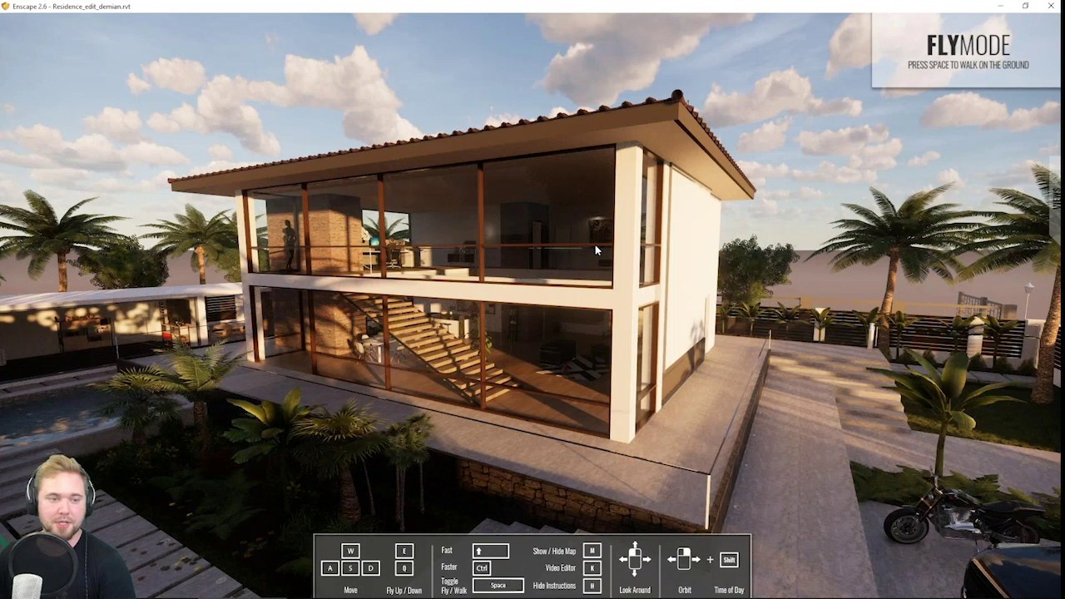
key(w)
drag(595, 249, 666, 250)
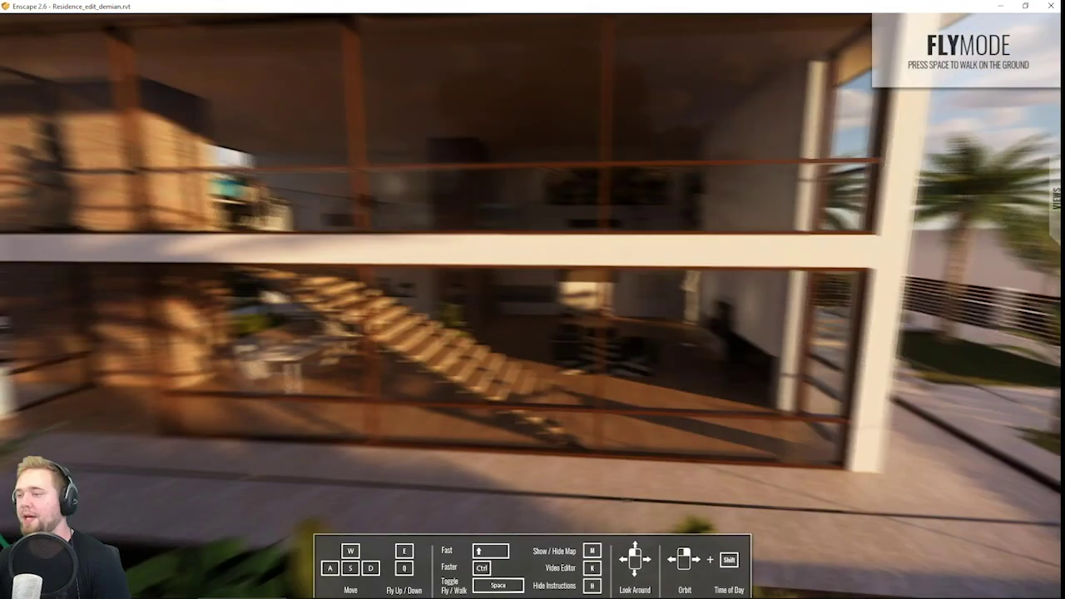
key(w)
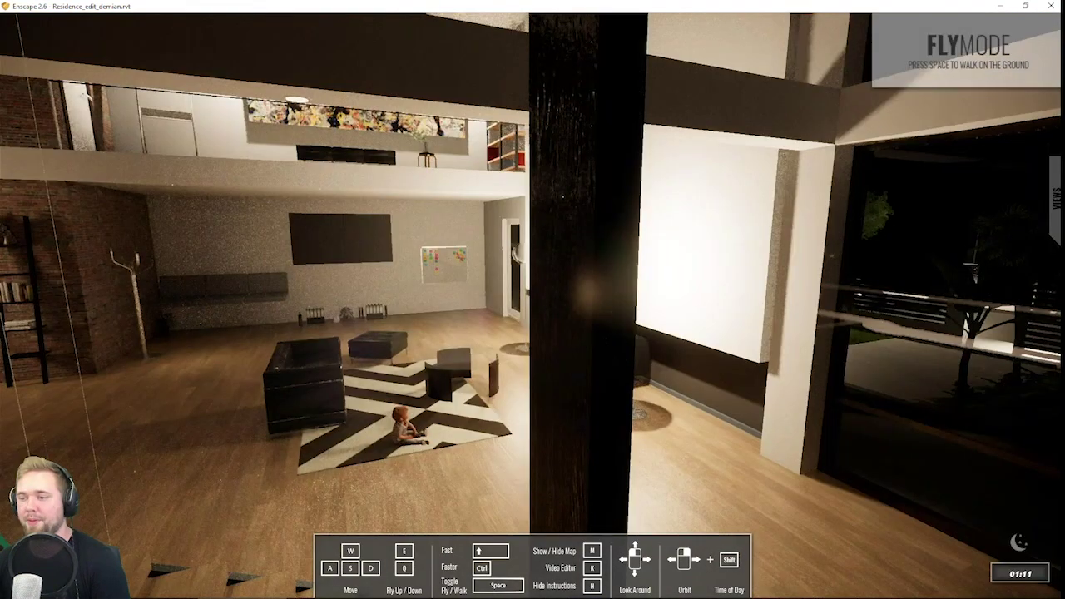
Fly through the night-lit interior towards the kitchen, switch to walk mode, and turn back to the living area.
key(w)
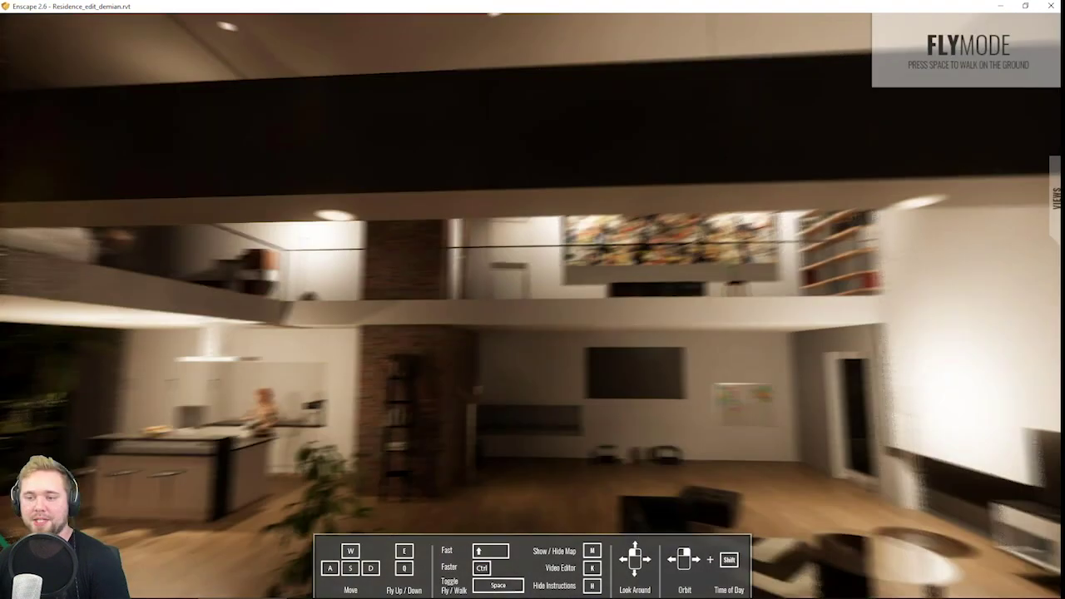
key(w)
drag(532, 300, 325, 299)
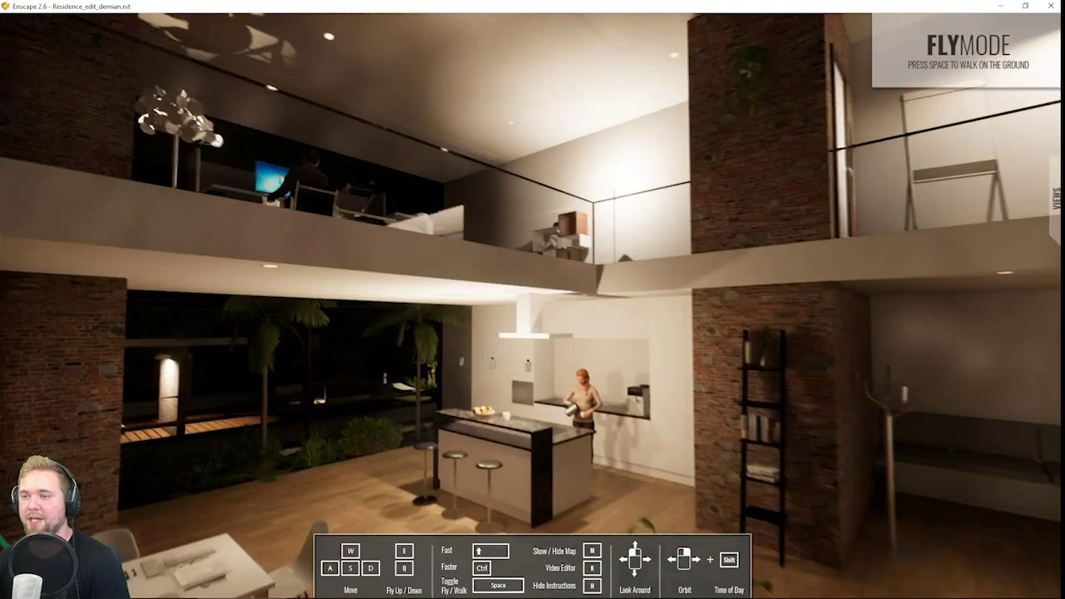
key(space)
drag(532, 299, 666, 299)
key(a)
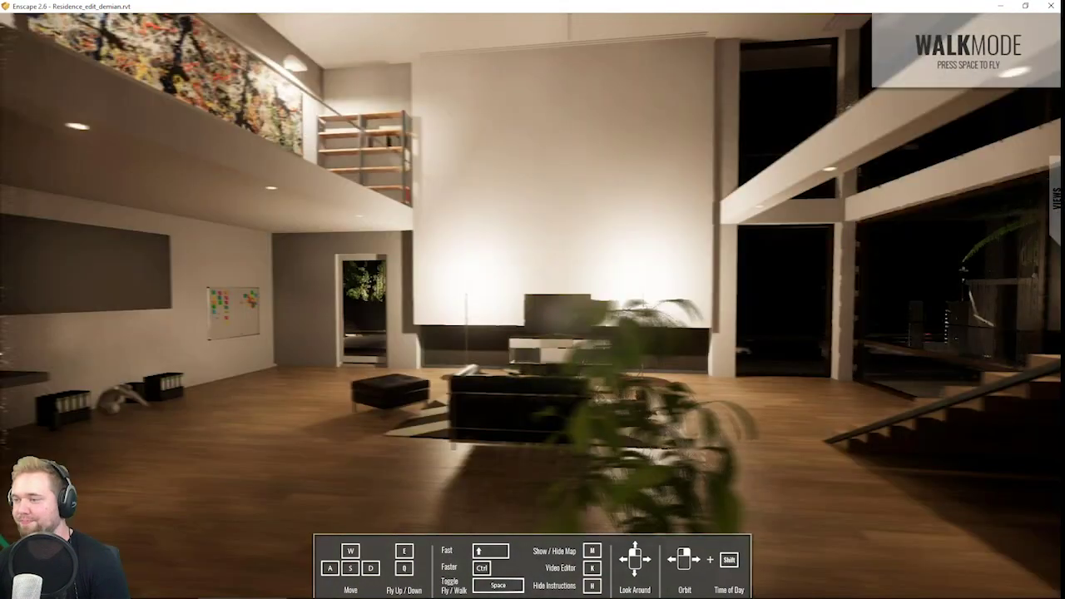
key(a)
Set the Enscape time of day to morning and walk up to the sofa and TV area.
shift+right_drag(532, 300, 666, 300)
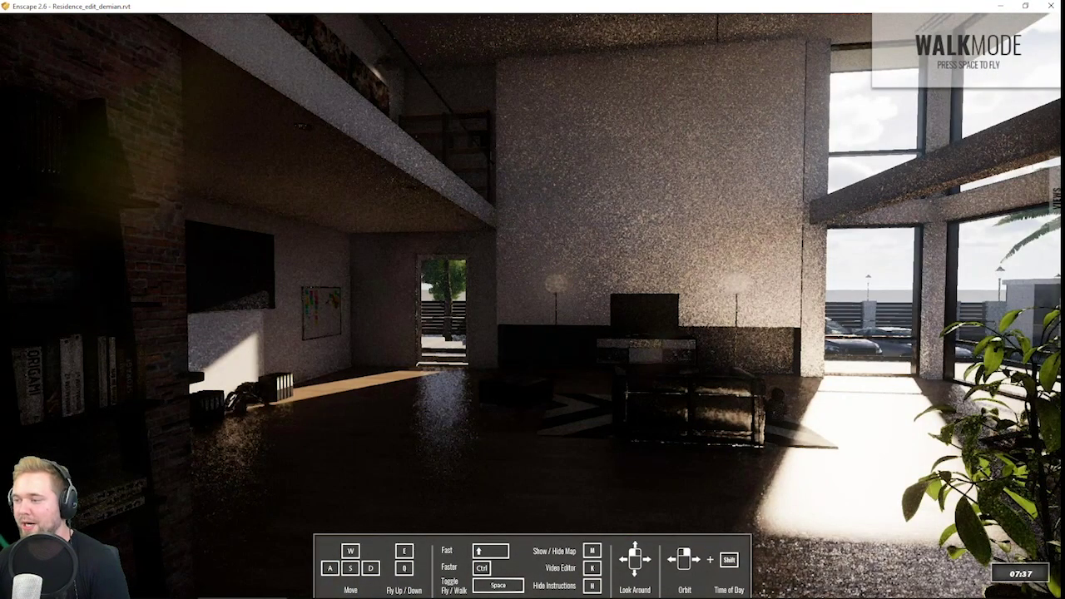
shift+right_drag(599, 299, 616, 300)
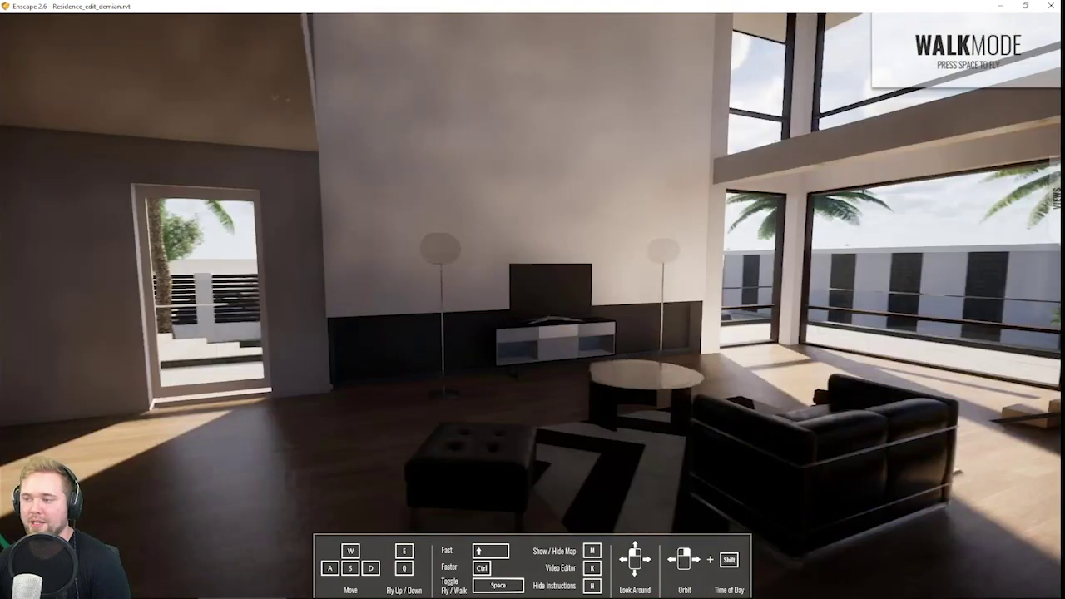
key(a)
drag(532, 245, 563, 244)
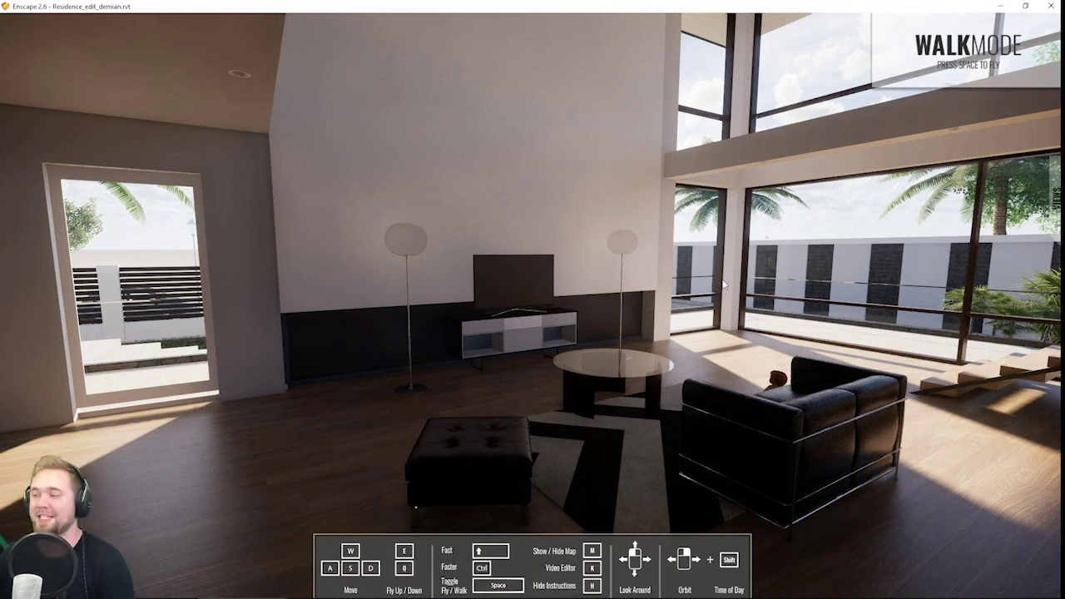
Walk around the living room to inspect the seating area, window front and staircase in morning light.
right_drag(532, 332, 716, 332)
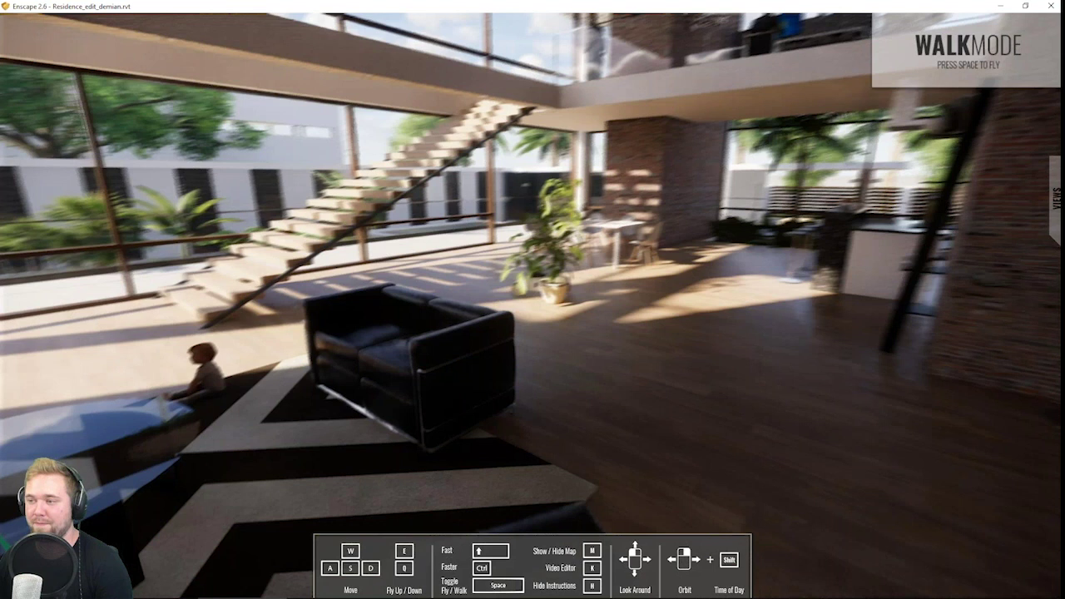
right_drag(649, 285, 724, 285)
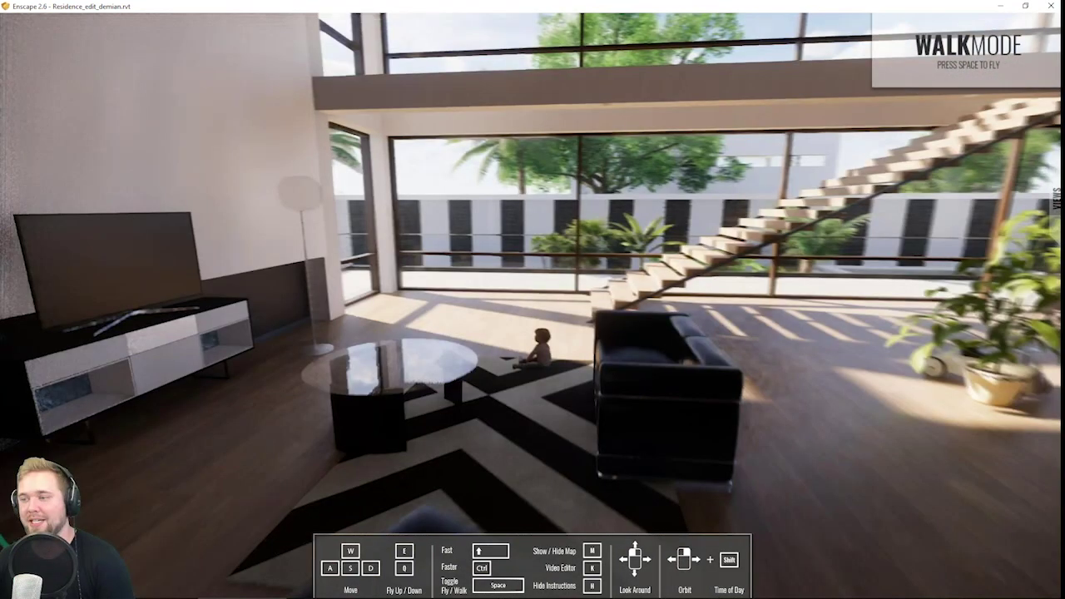
key(w)
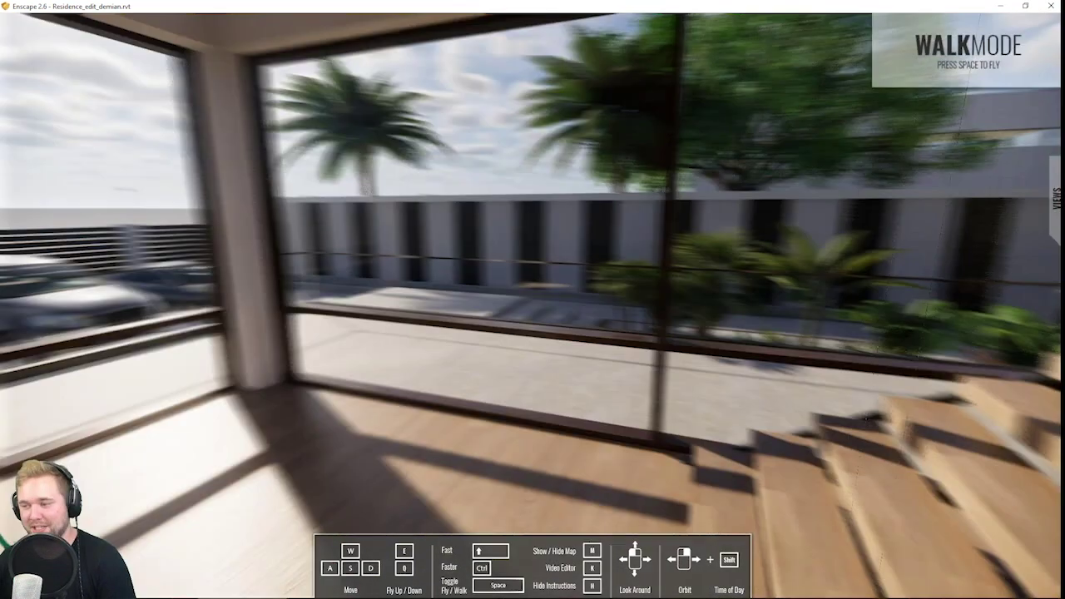
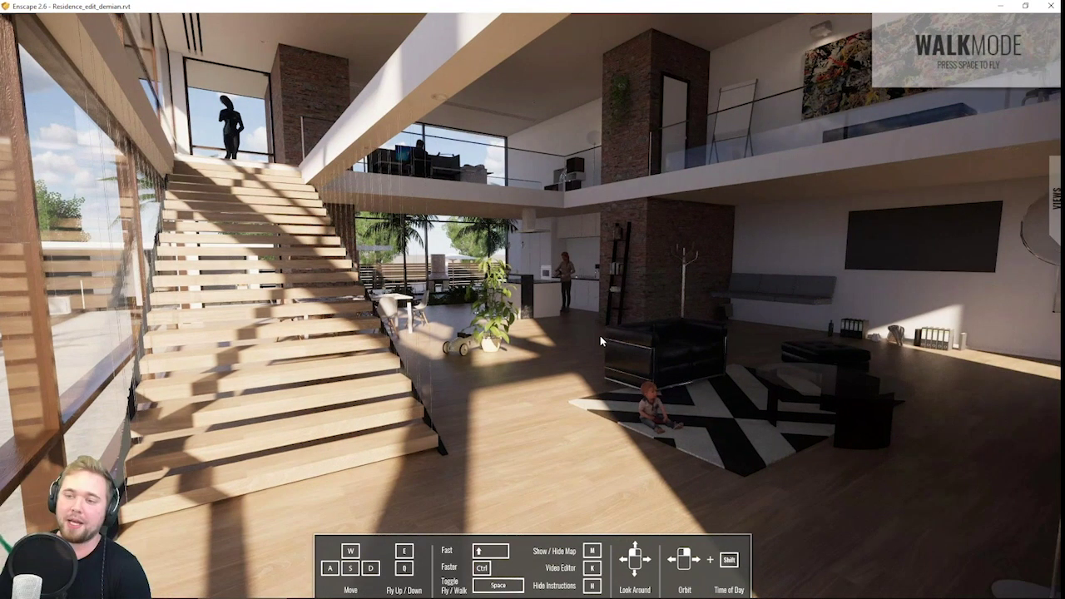
key(w)
Switch from the Enscape window to Revit and bring up the Level 1 floor plan of Project1.
mouse_move(584, 592)
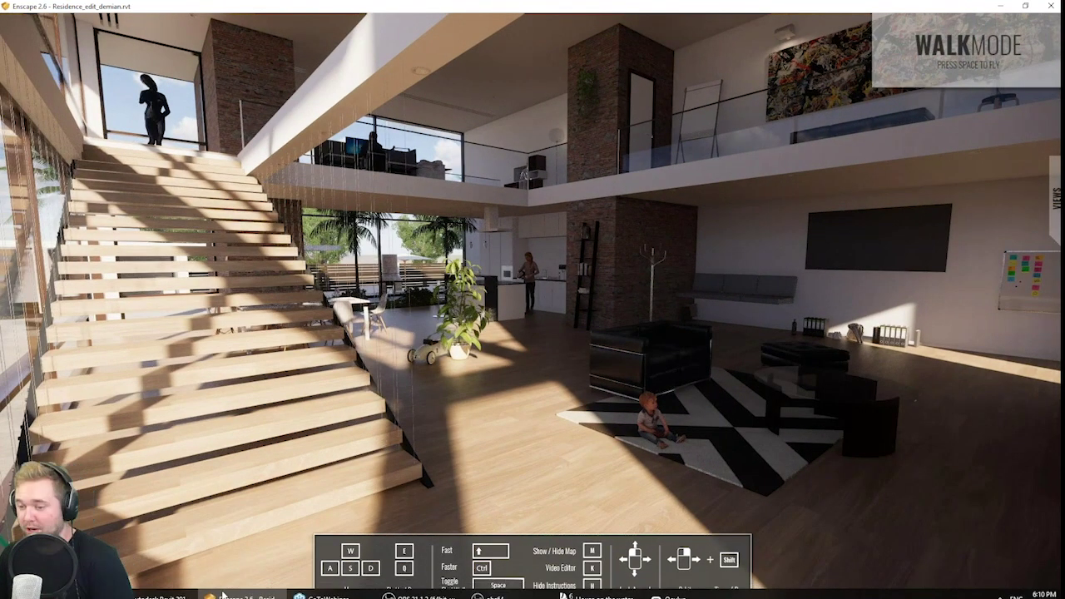
mouse_move(222, 594)
click(263, 545)
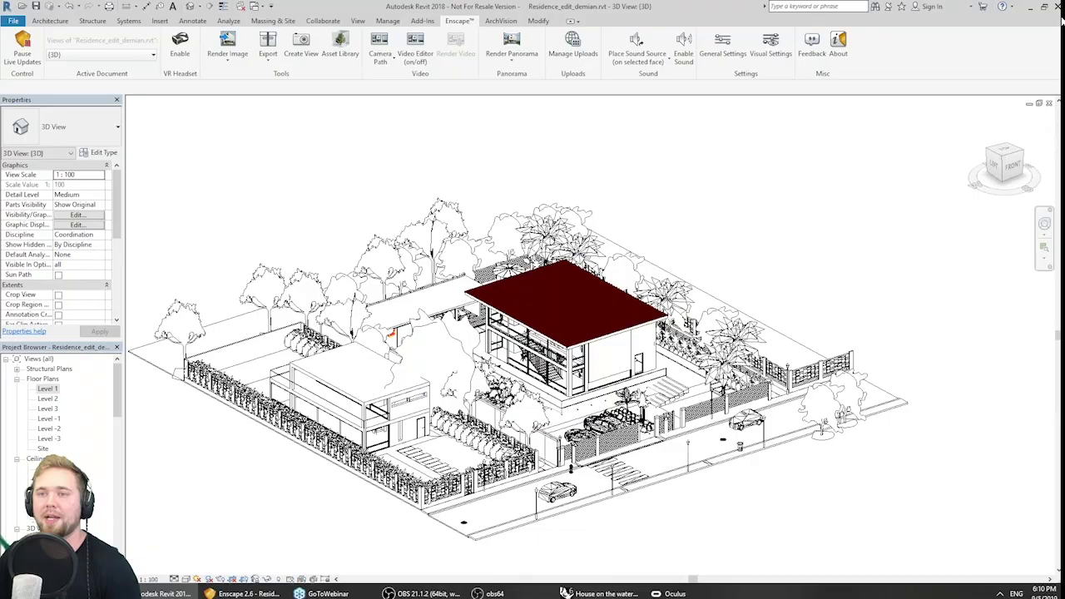
click(18, 23)
click(37, 64)
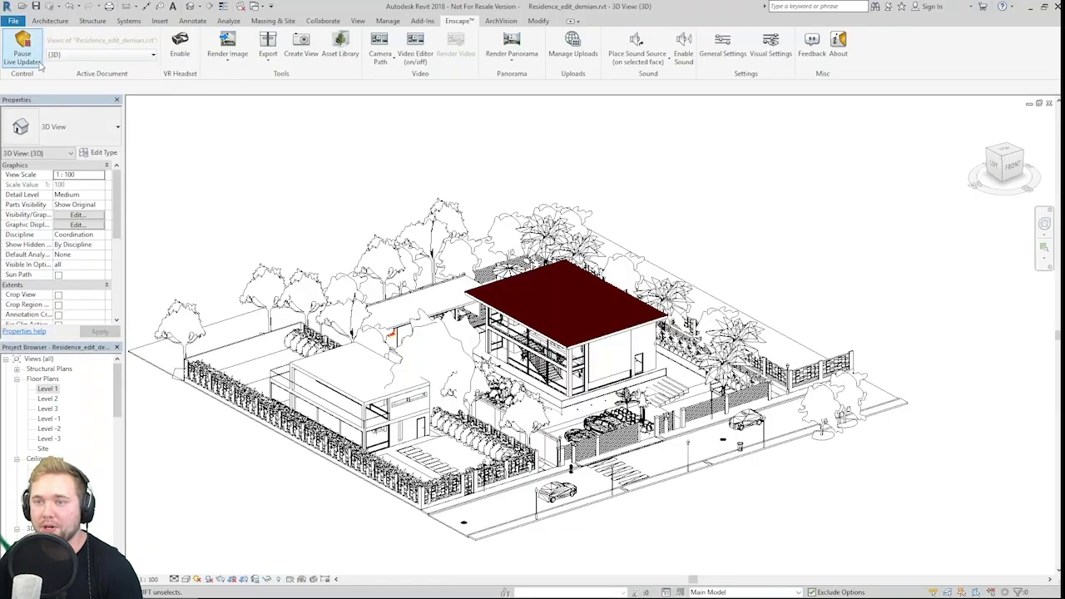
click(504, 343)
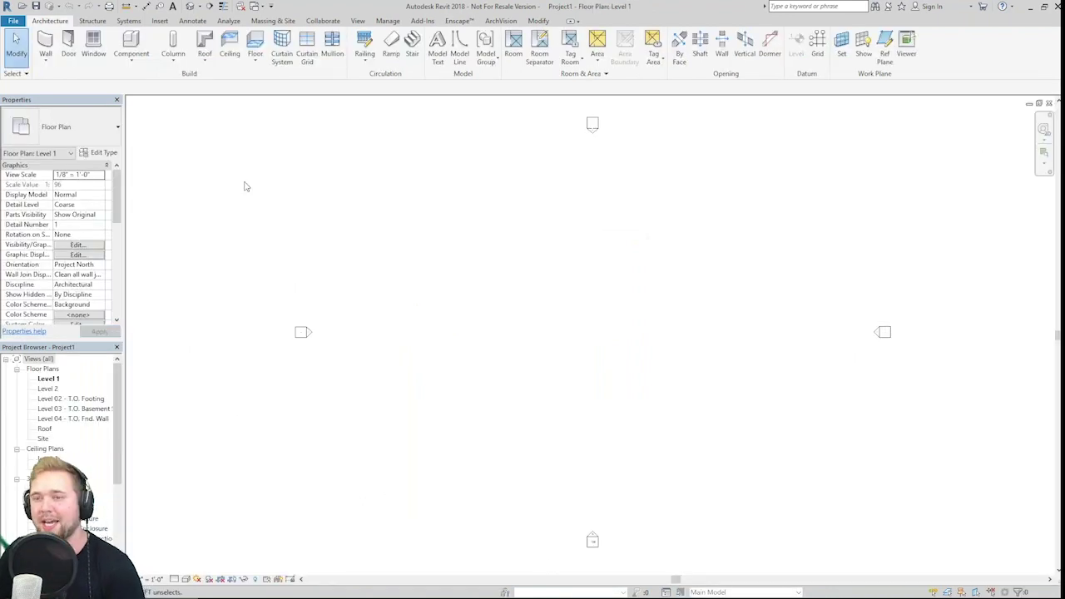
Open Enscape's active document view list and browse the views of Project1 and Residence_edit_demian.rvt.
click(459, 20)
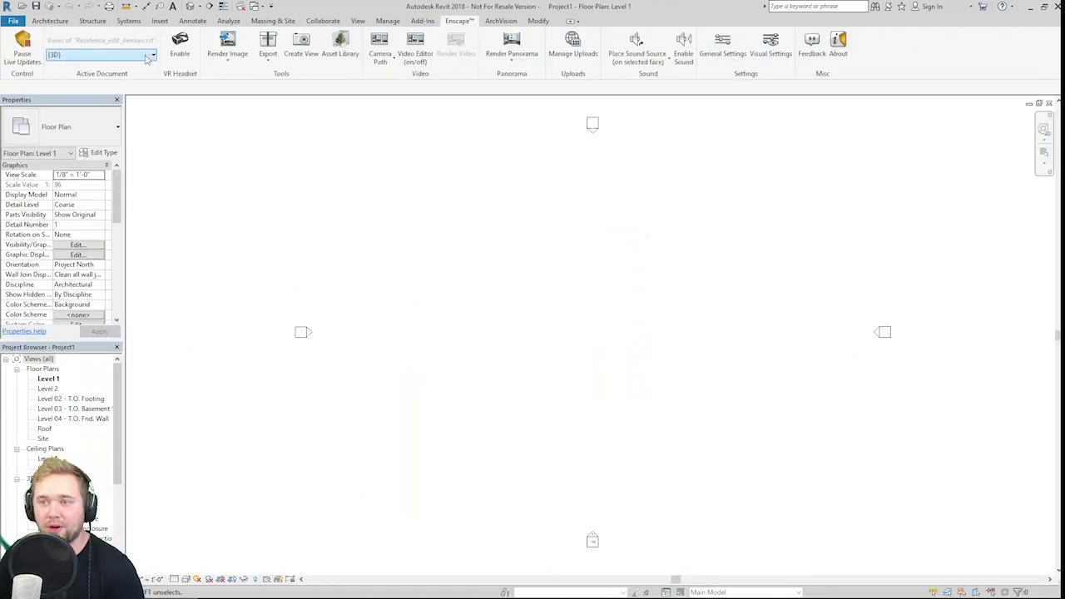
click(99, 54)
click(58, 75)
scroll(67, 275, down, 3)
scroll(79, 208, up, 3)
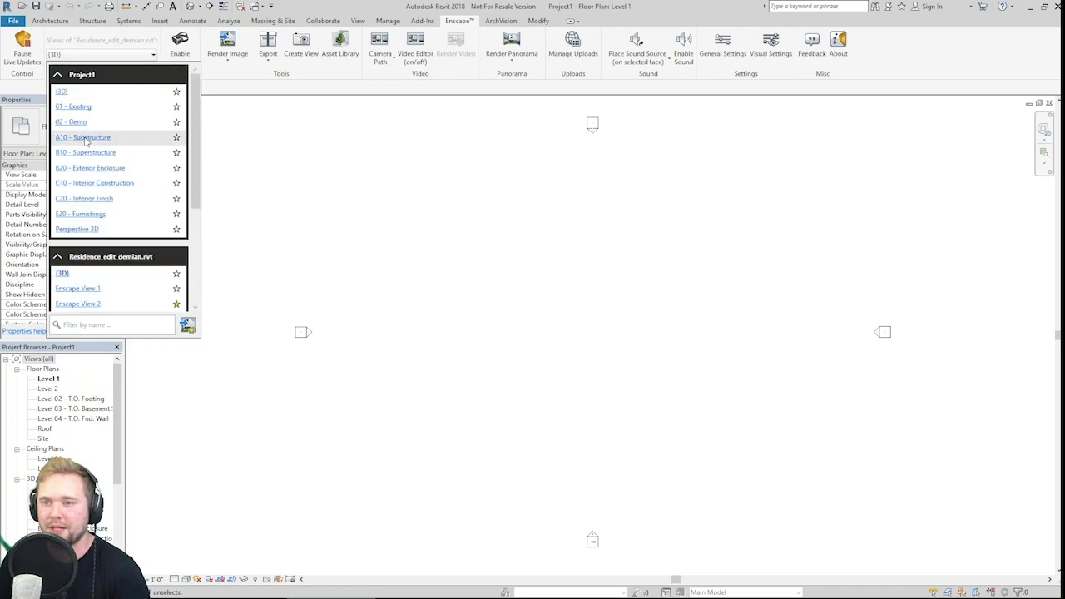
Load Project1's {3D} view in Enscape and arrange the Enscape and Revit windows side by side.
click(93, 95)
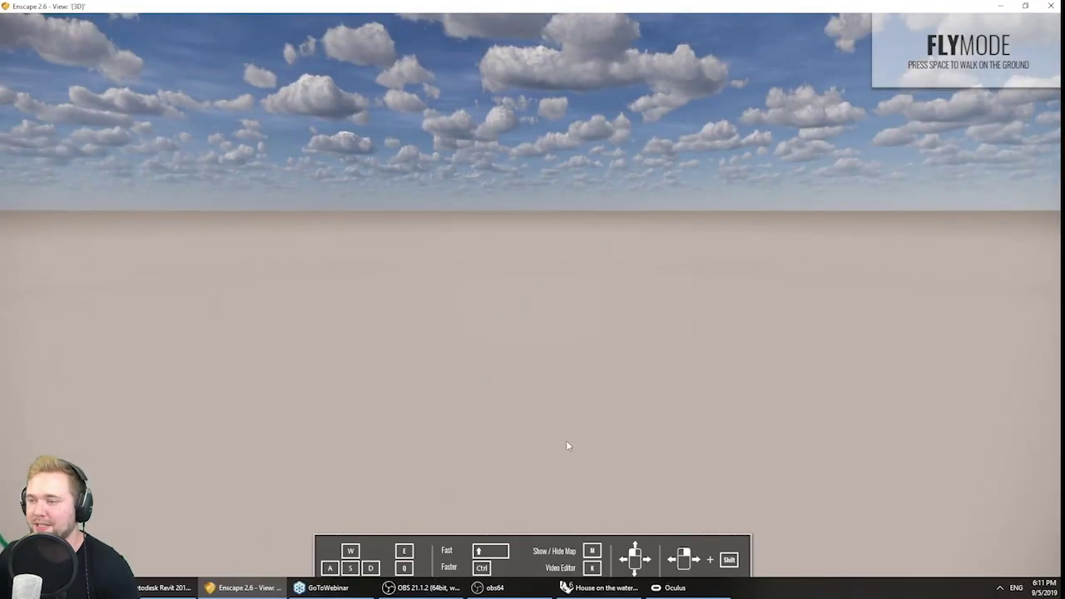
key(super+Right)
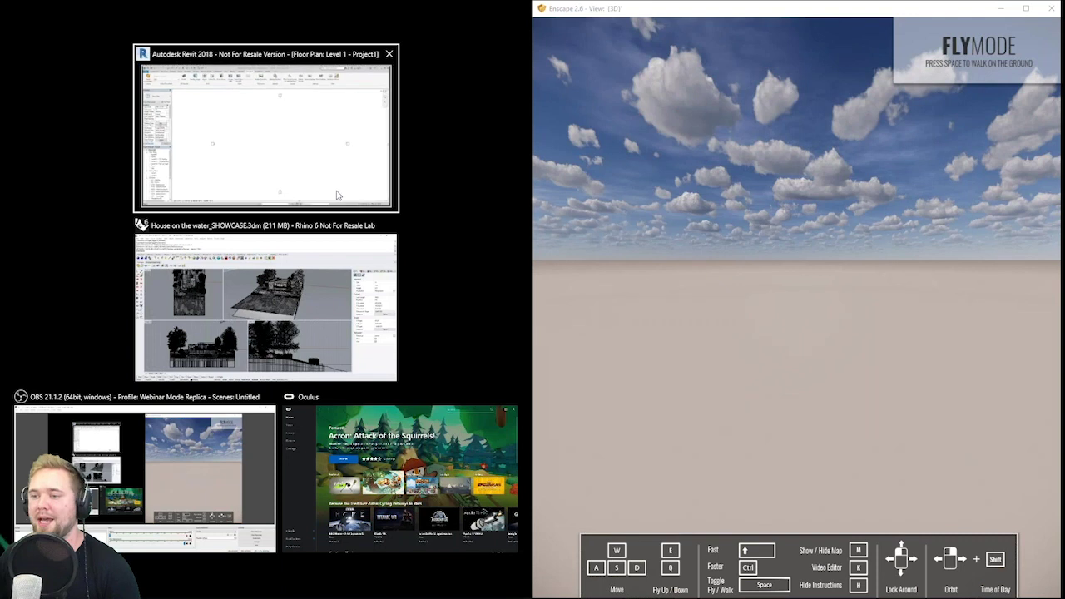
click(337, 195)
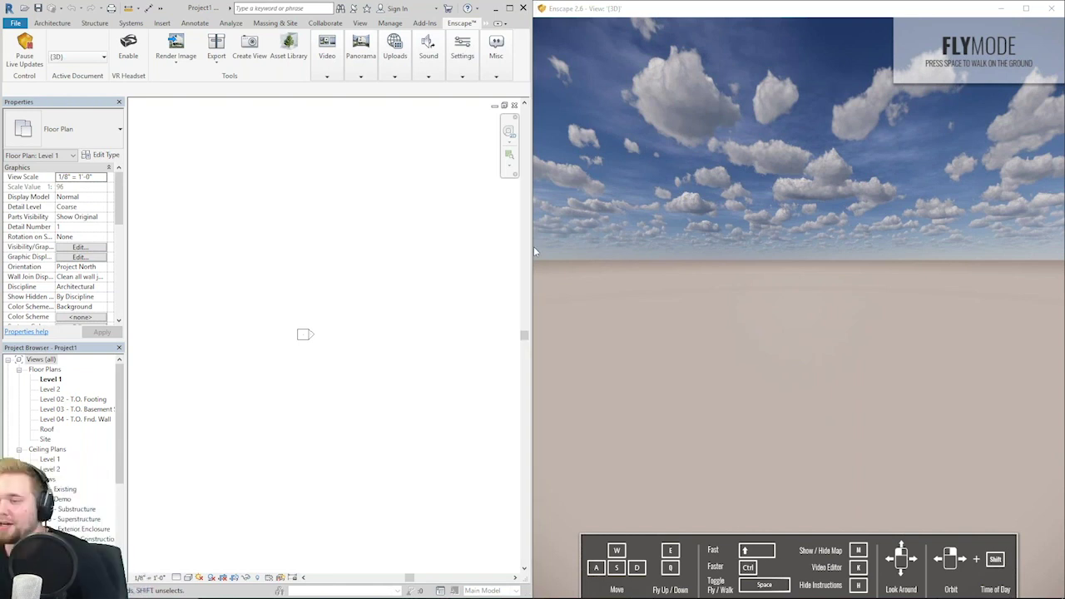
Draw two connected Generic - 8" walls in a V shape on Level 1, in the area between the elevation markers.
scroll(438, 292, down, 2)
scroll(283, 324, down, 2)
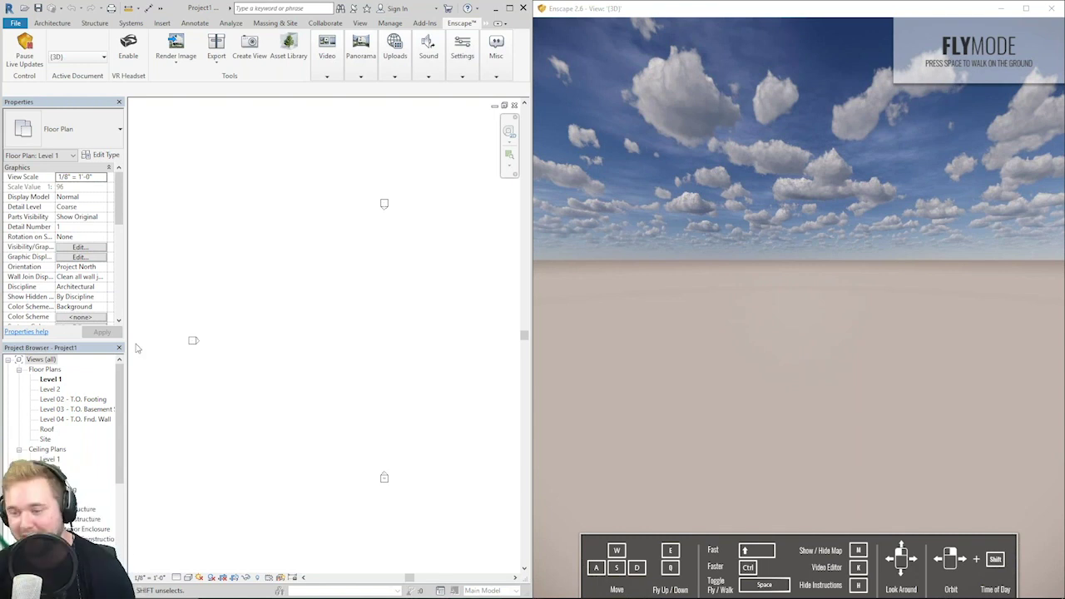
click(94, 22)
click(52, 23)
click(47, 64)
click(83, 79)
click(342, 272)
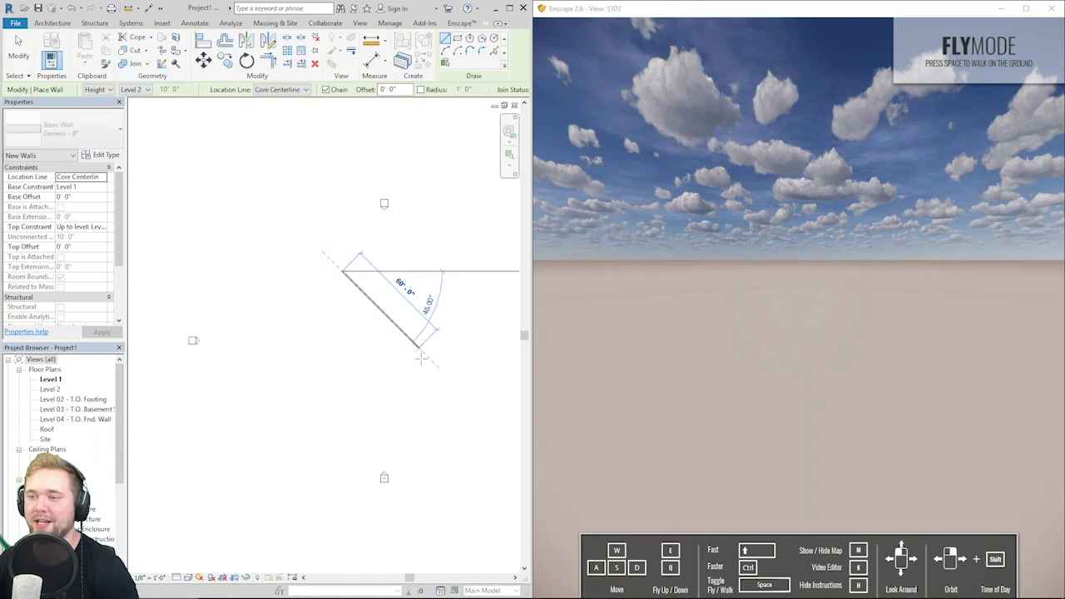
click(425, 371)
click(470, 304)
Finish the wall command and move the Enscape camera up and around to view both new walls.
drag(799, 308, 840, 310)
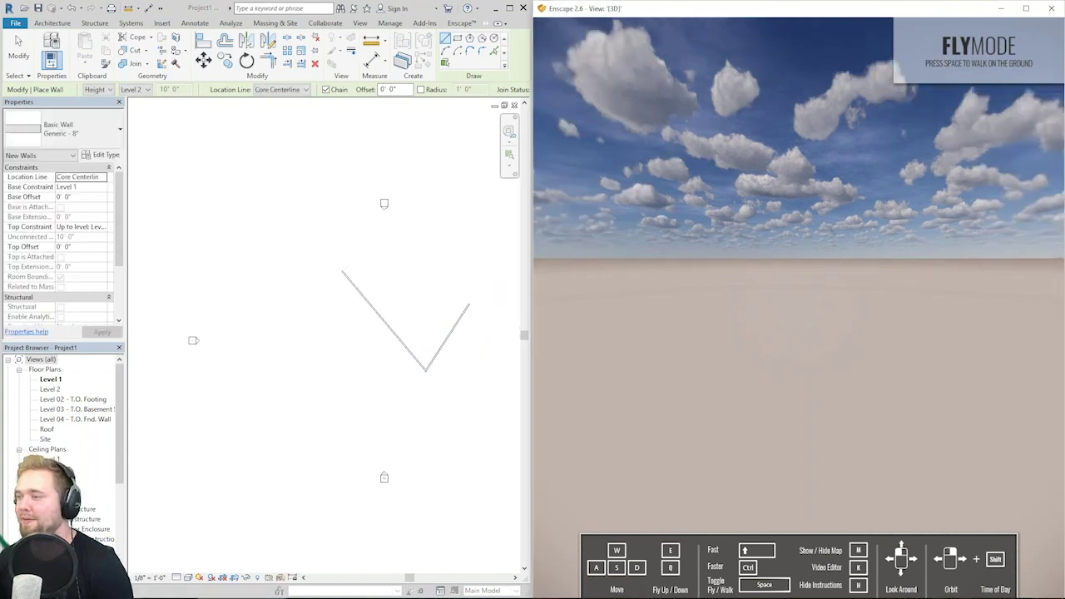
drag(716, 224, 768, 254)
click(439, 205)
key(Escape)
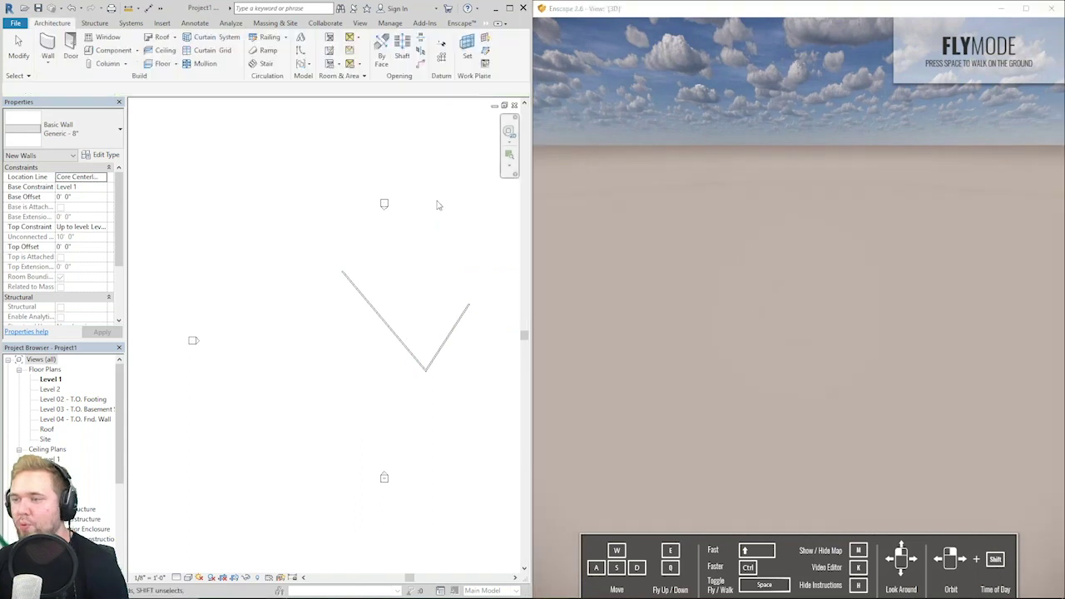
drag(778, 241, 874, 233)
key(e)
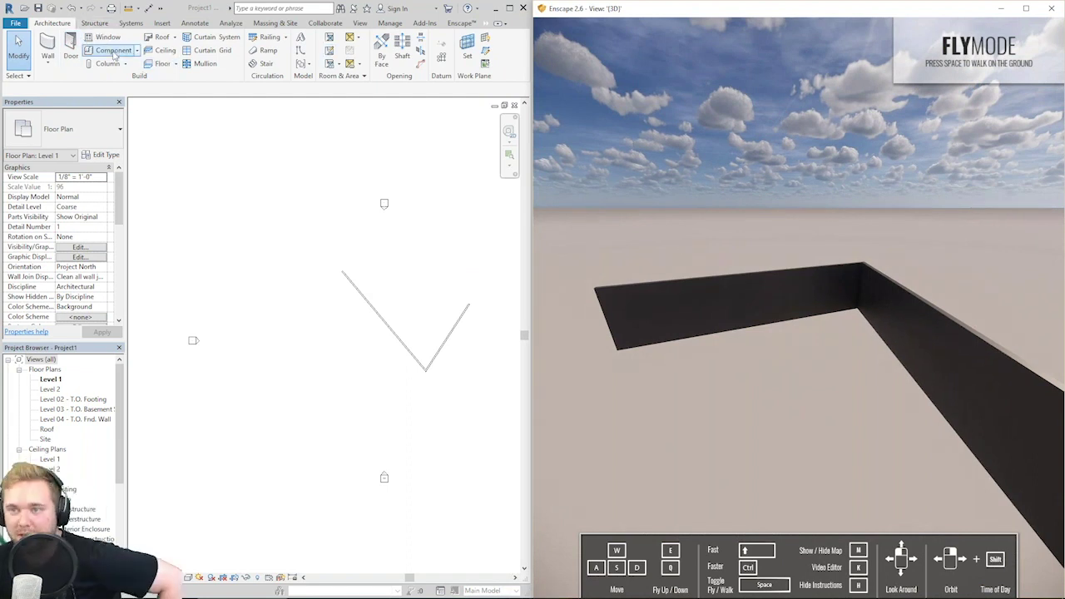
Create a rectangular Concrete Slab - 6" floor about 32' by 48' on Level 1, overlapping the inside of the V-shaped walls.
click(162, 64)
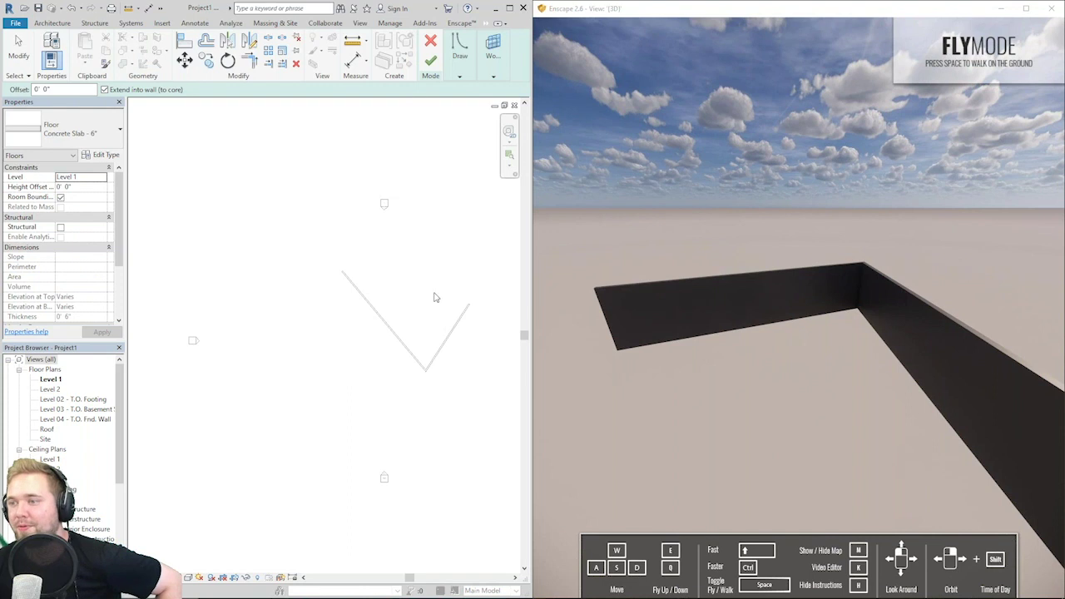
click(460, 50)
click(521, 89)
click(388, 226)
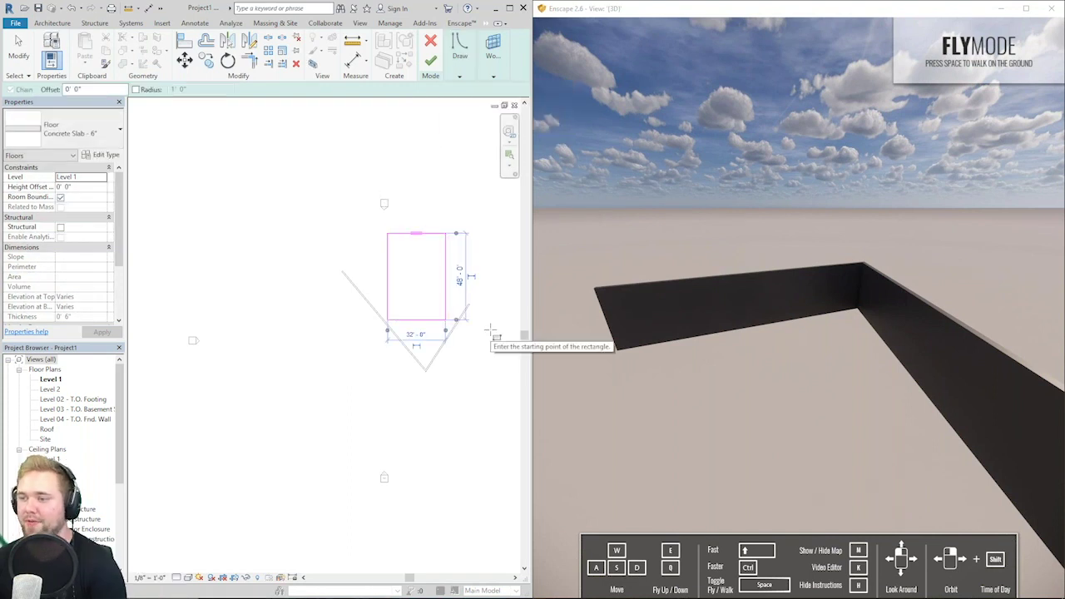
key(F1)
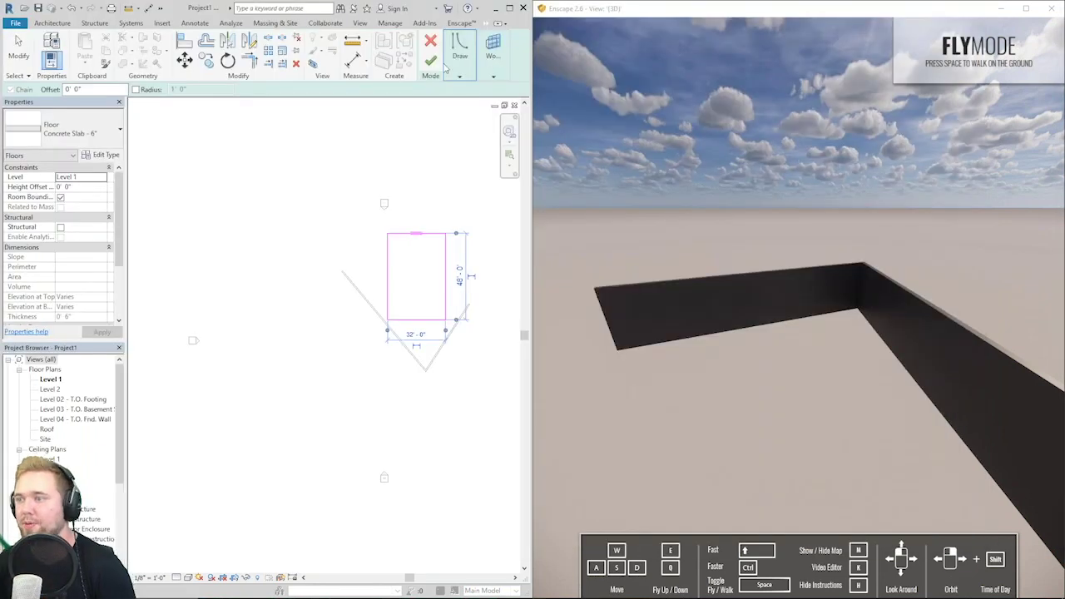
click(437, 67)
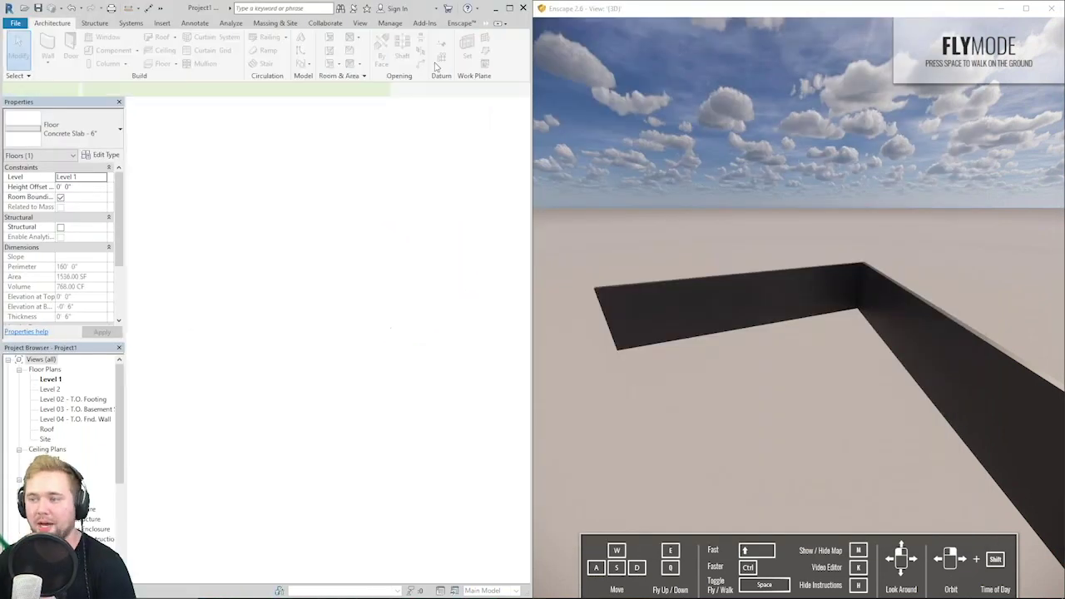
Shift the Enscape time of day to change the wall's shadow and inspect the new slab and walls from several angles.
drag(689, 178, 624, 237)
key(s)
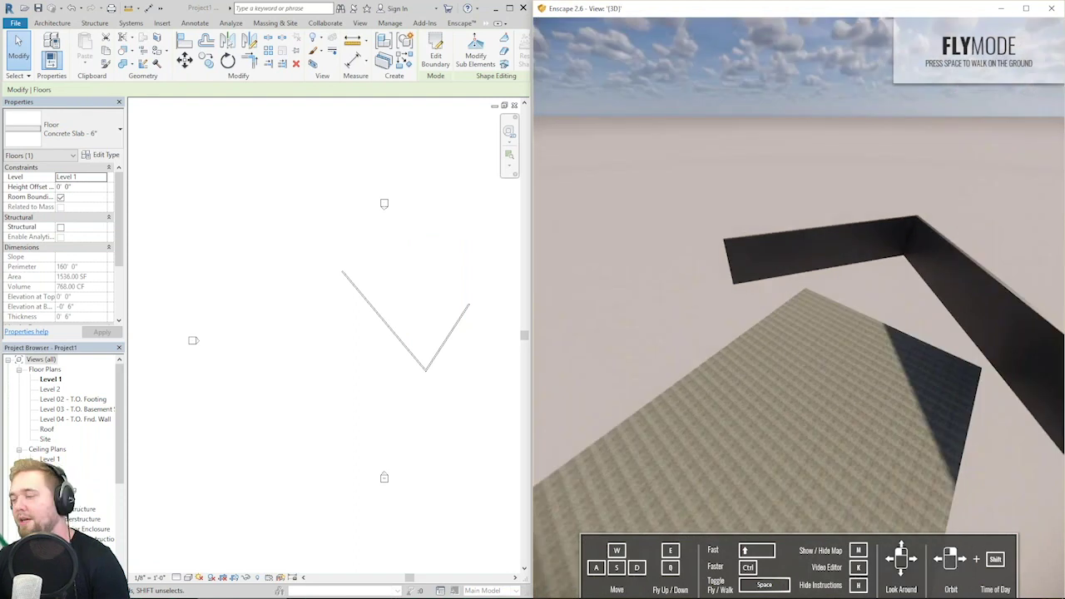
right_drag(749, 308, 827, 255)
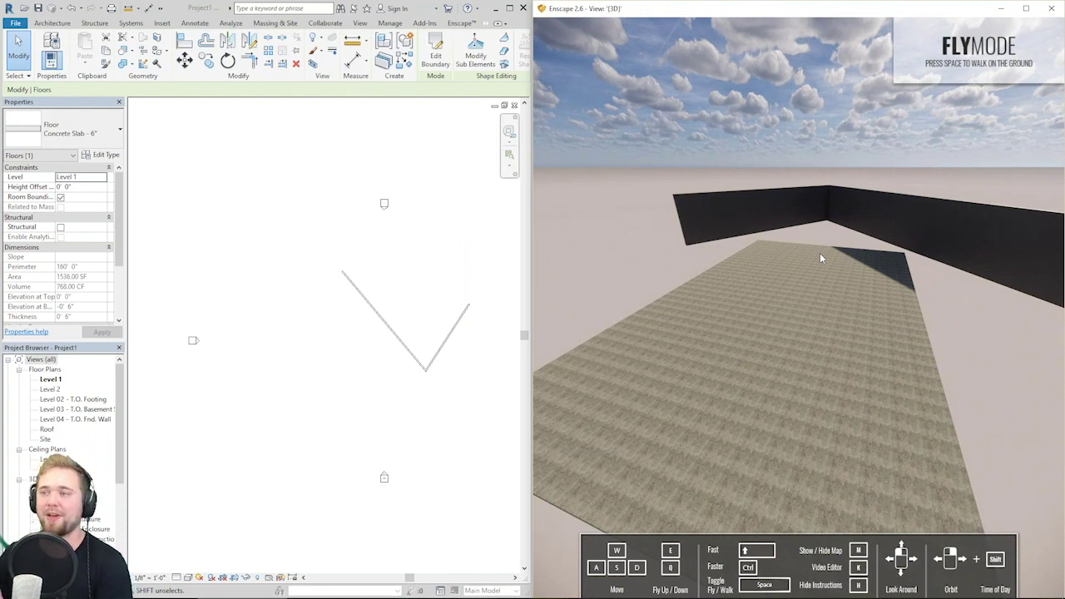
shift+right_drag(876, 208, 824, 229)
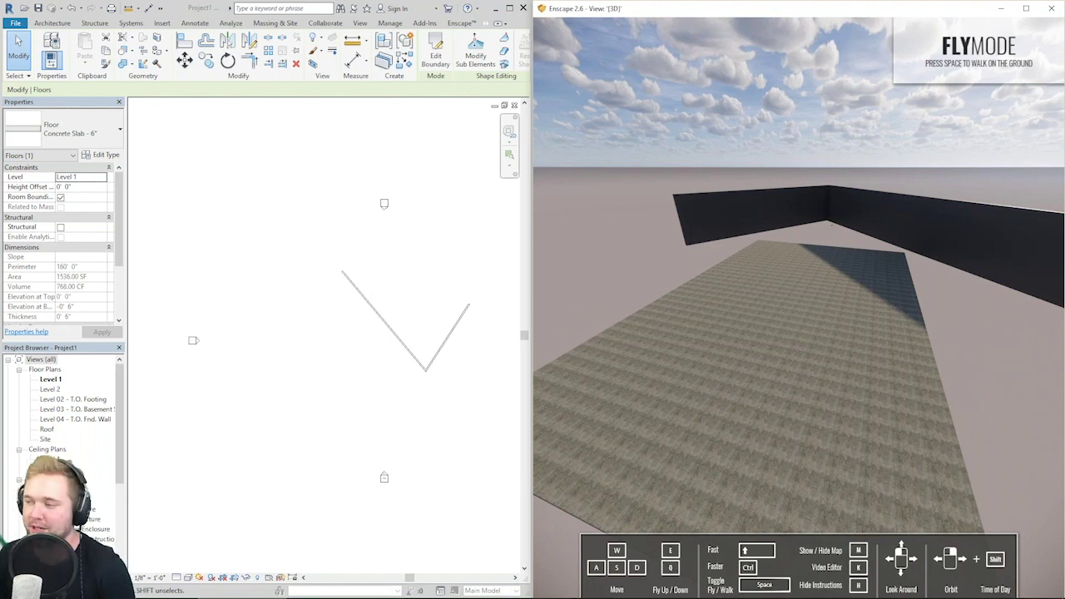
right_drag(799, 241, 842, 207)
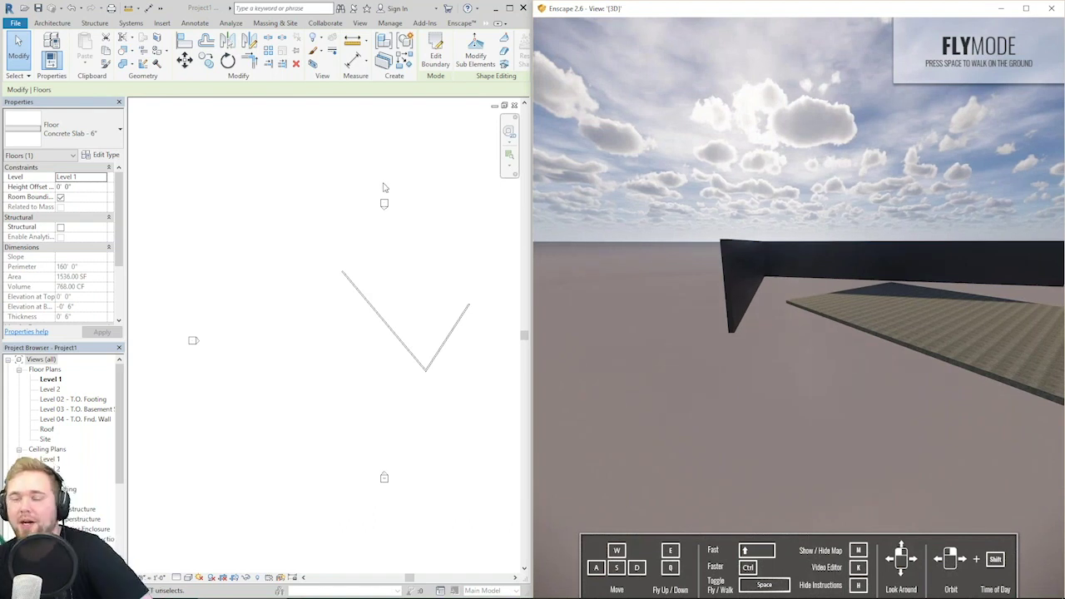
Close Project1 and load the {3D} view of Residence_edit_demian.rvt in Enscape.
click(461, 23)
click(462, 58)
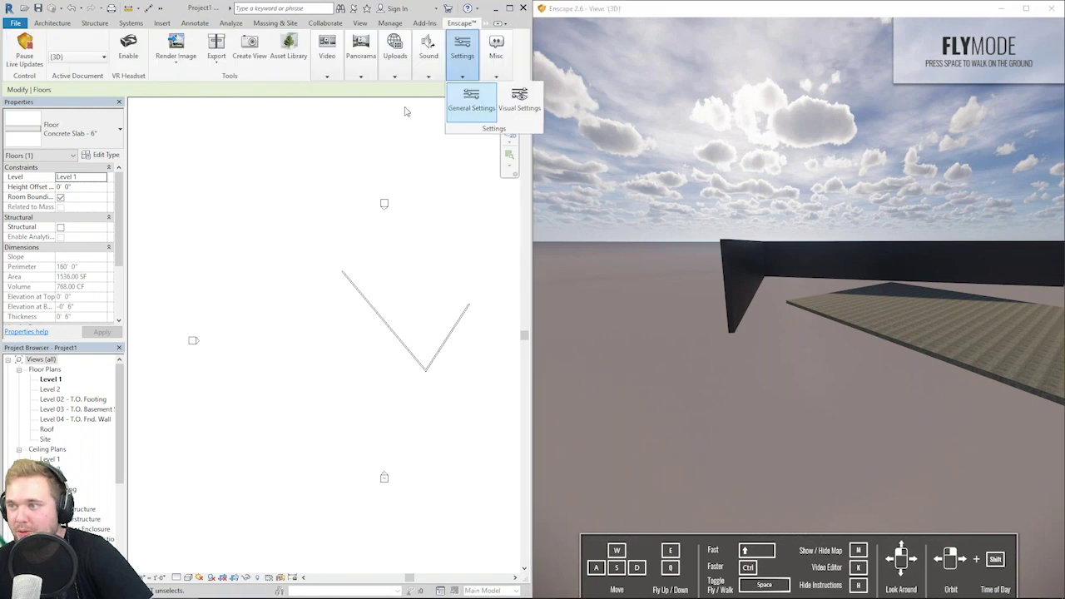
click(516, 106)
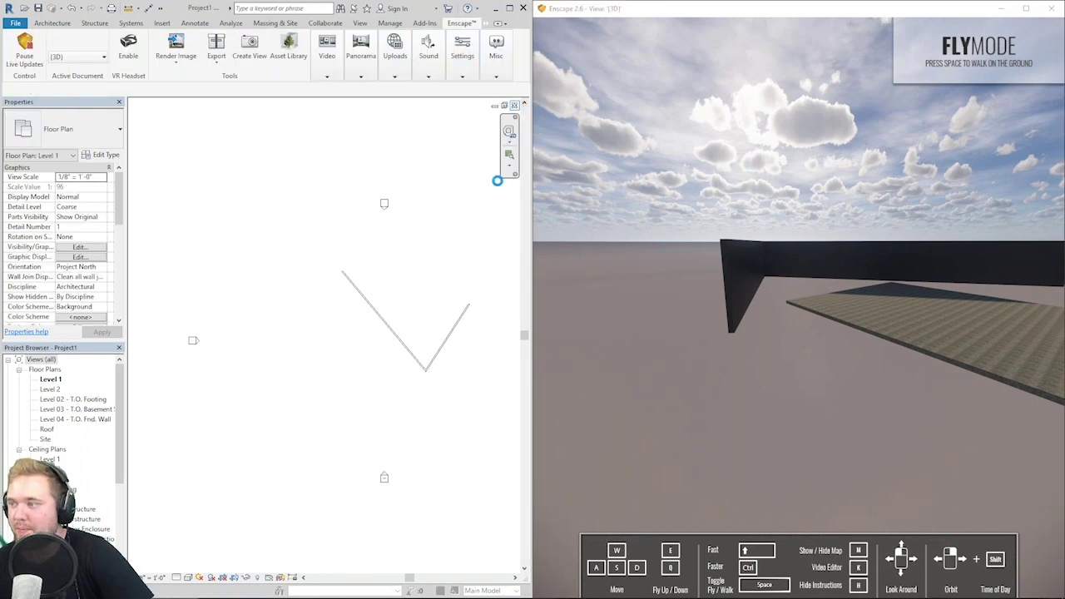
click(552, 306)
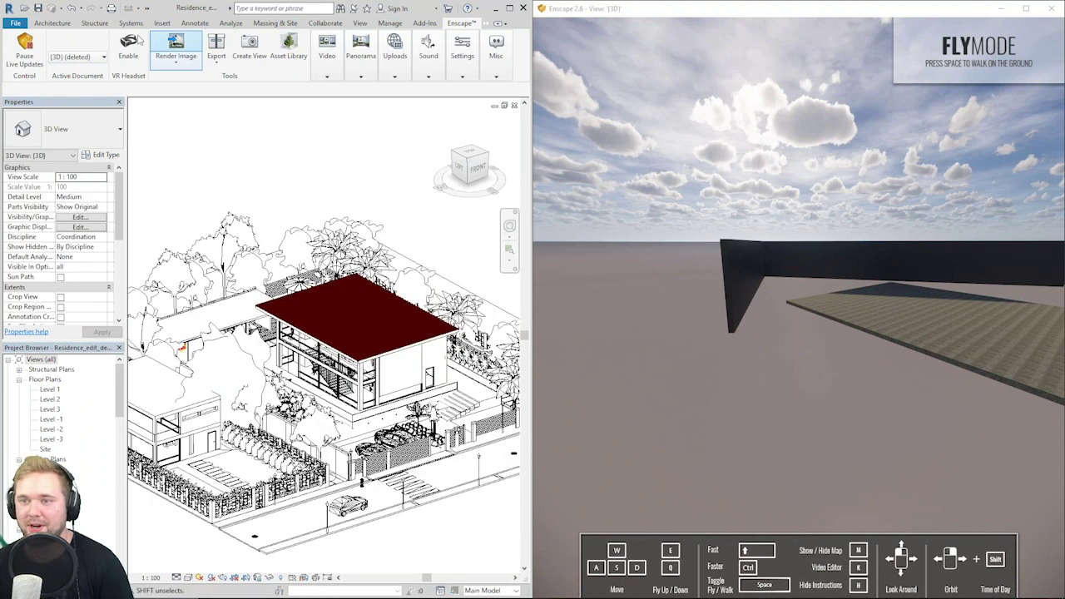
click(84, 56)
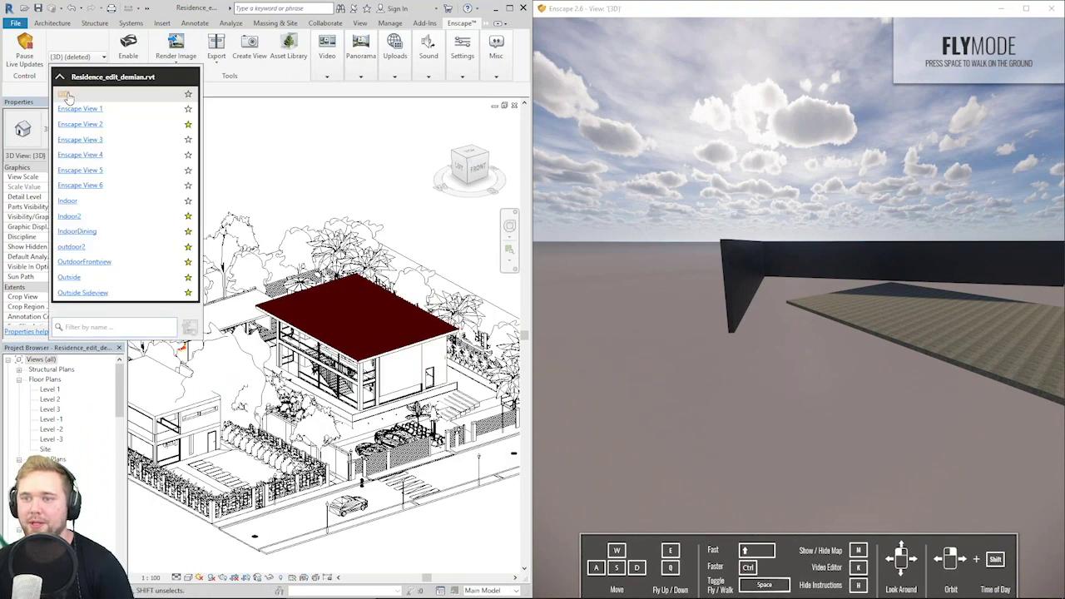
click(67, 95)
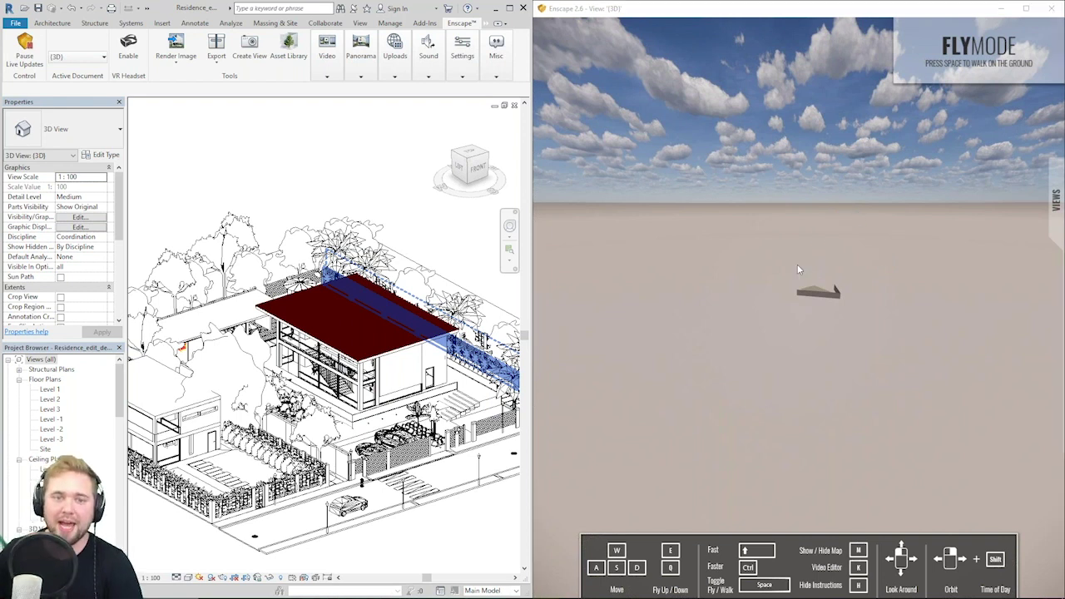
Fly from the distant overview over the street and into the residence's living room.
key(w)
drag(797, 263, 790, 280)
key(w)
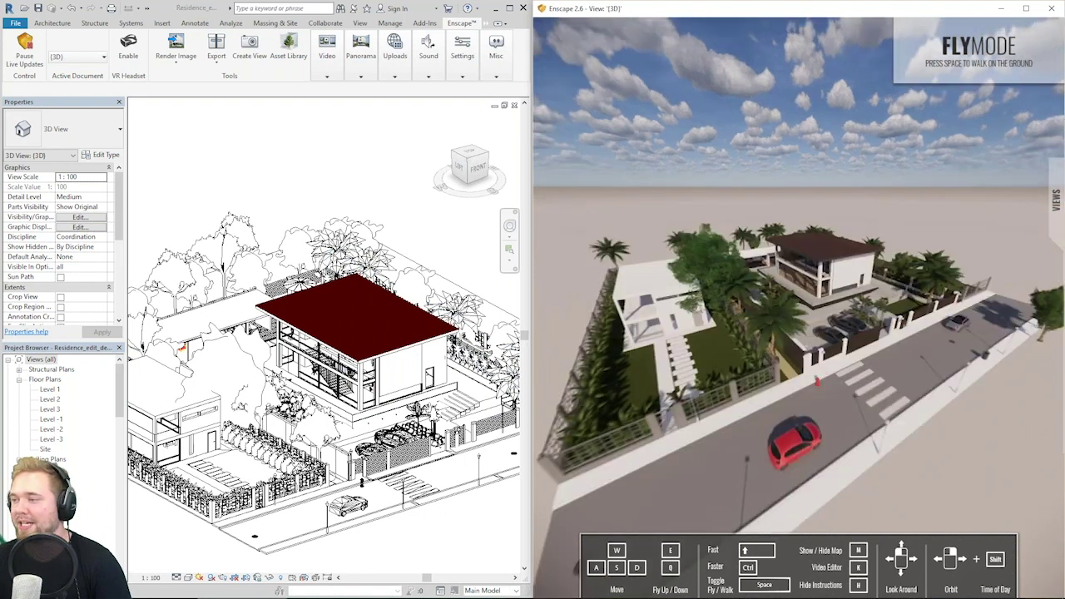
key(w)
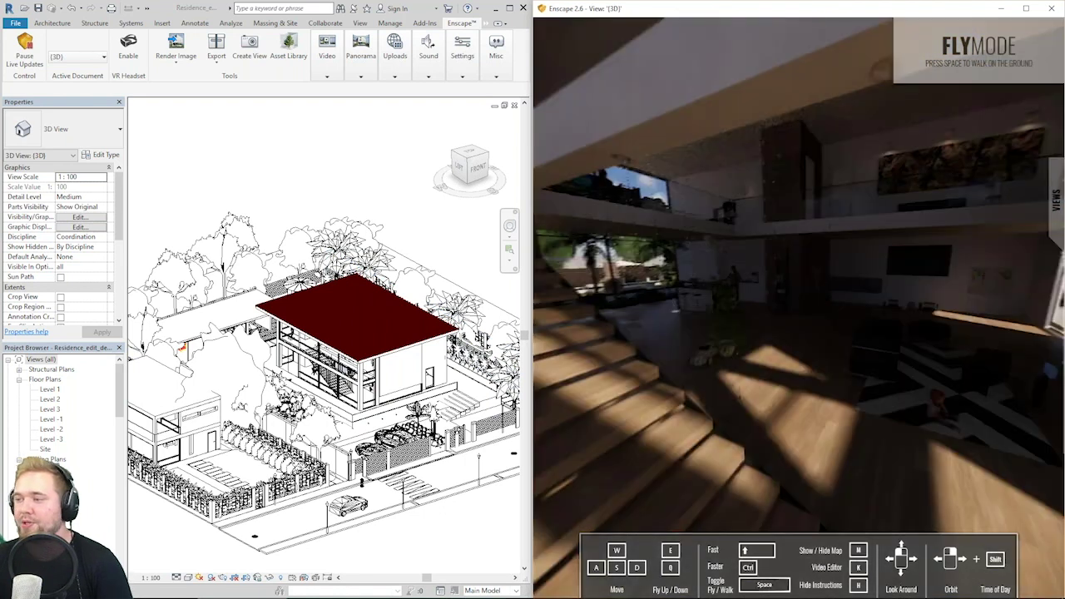
Turn toward the TV wall, adjust the time of day, and lower the camera close to the wooden floor beside the plant.
drag(799, 299, 932, 300)
drag(799, 300, 891, 300)
shift+right_drag(890, 299, 907, 300)
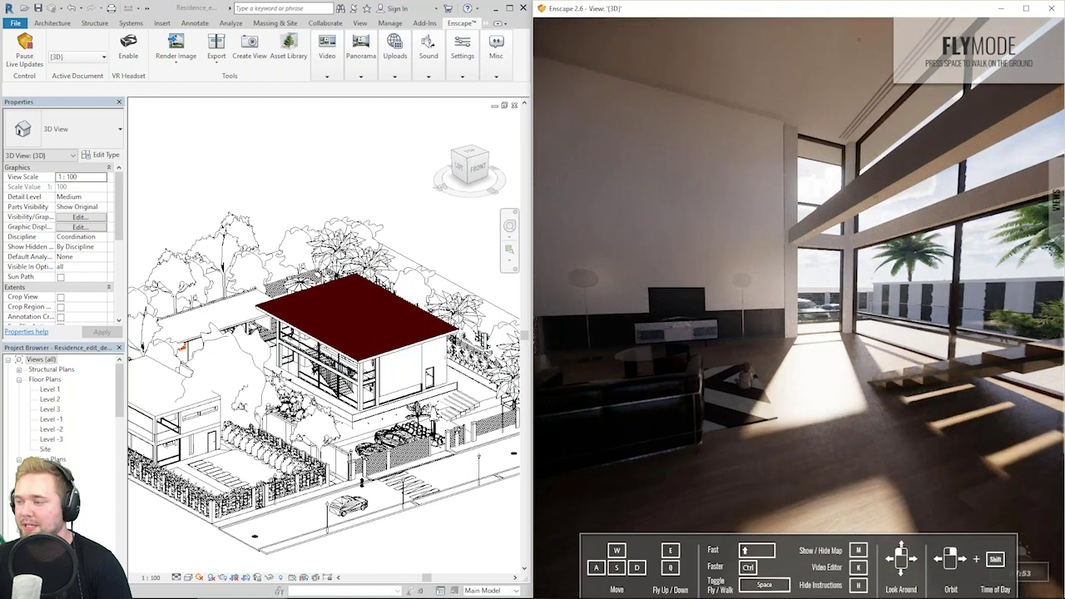
key(s)
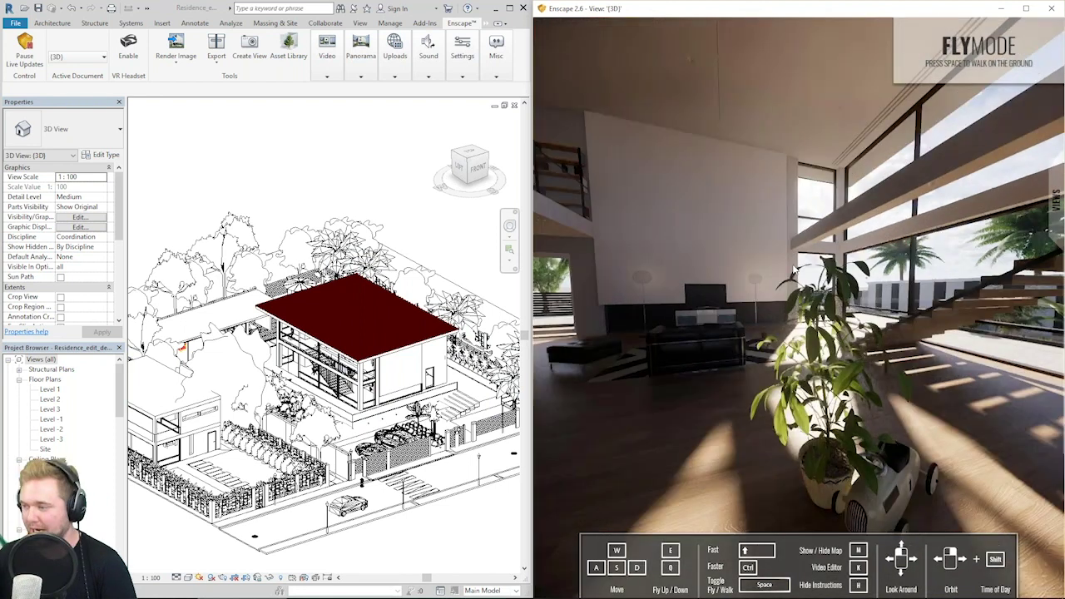
key(q)
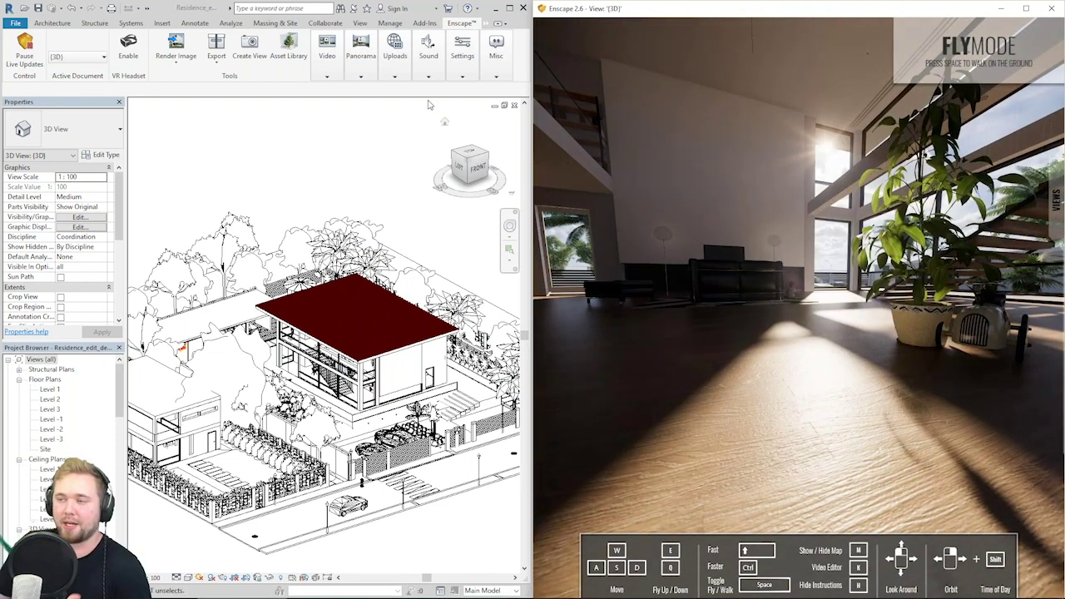
Set the rendering style mode to White in Enscape's Visual Settings.
click(461, 76)
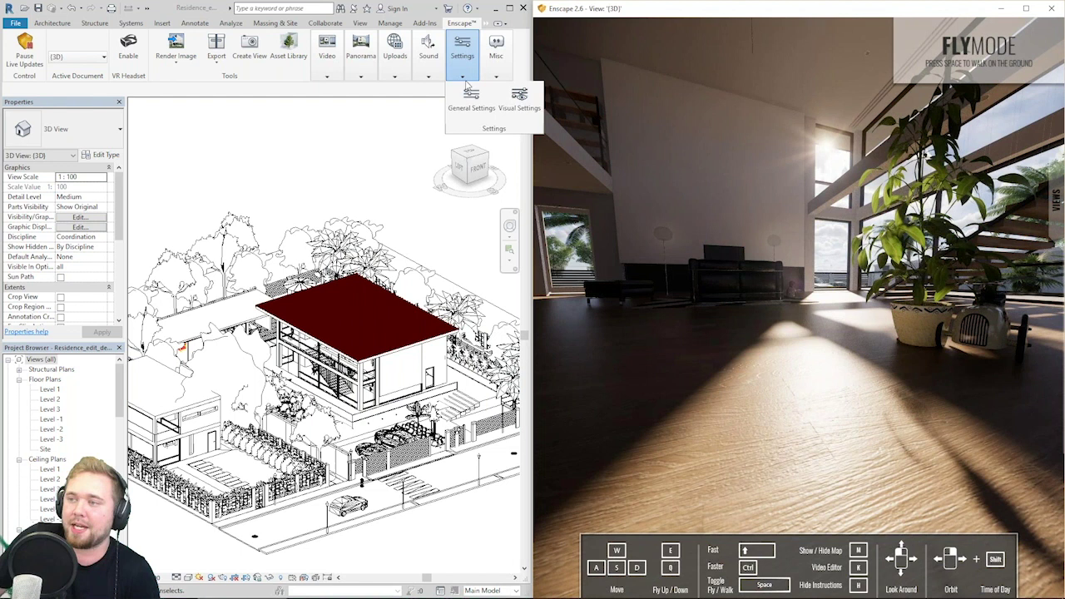
click(520, 107)
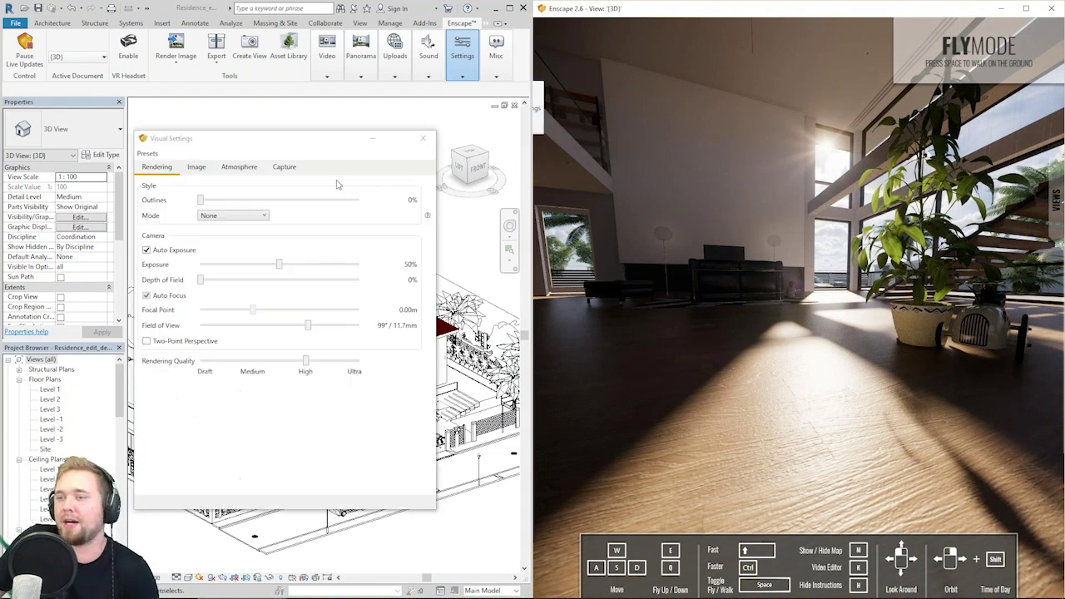
click(261, 213)
click(245, 239)
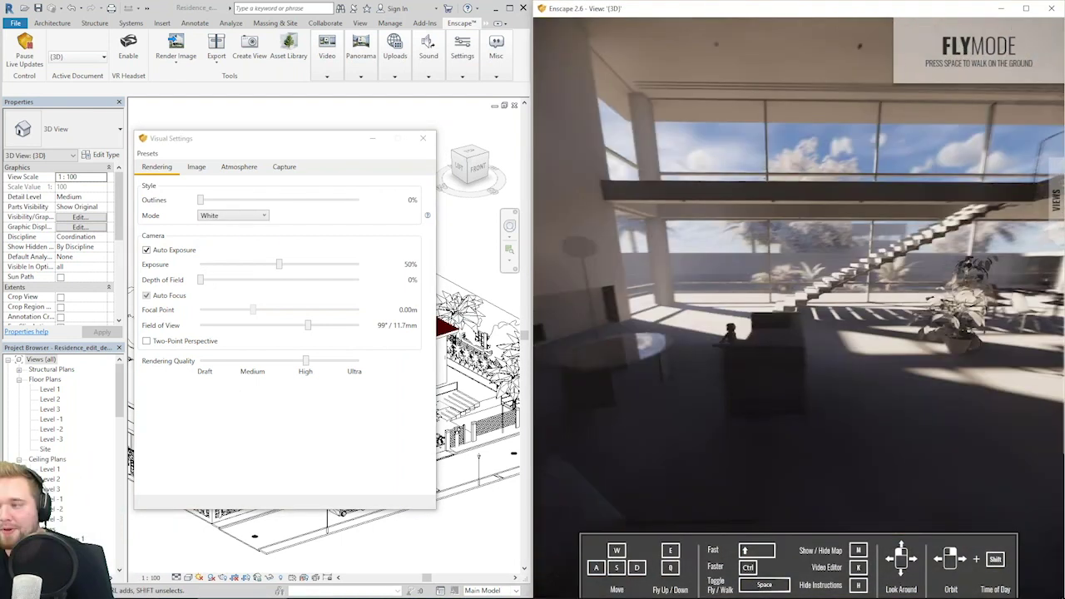
Inspect the white-mode living room, then fly outside and back away to view the glazed facade.
drag(749, 316, 849, 291)
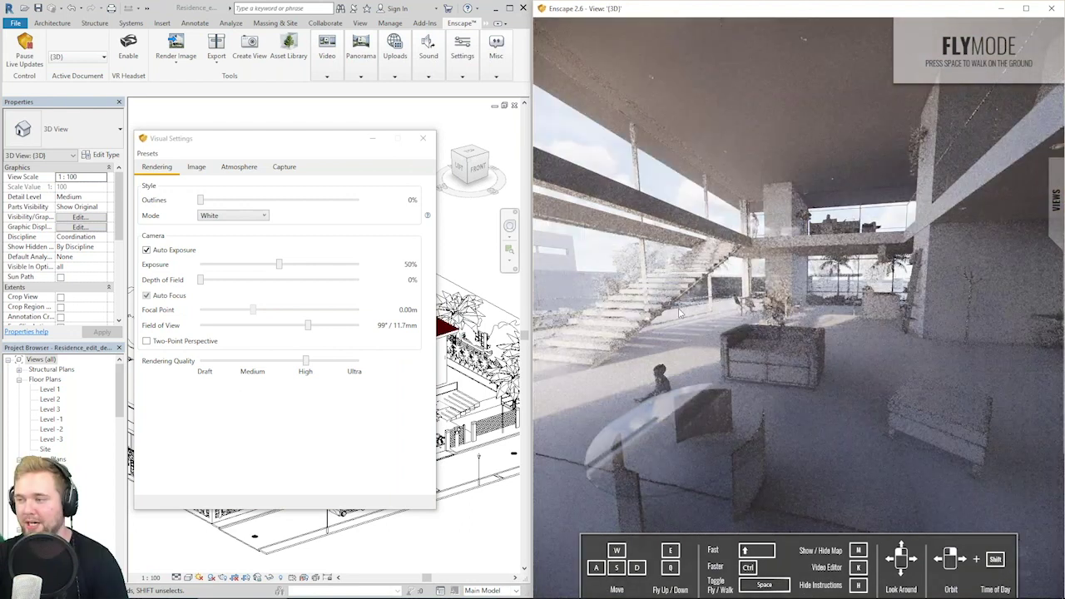
key(w)
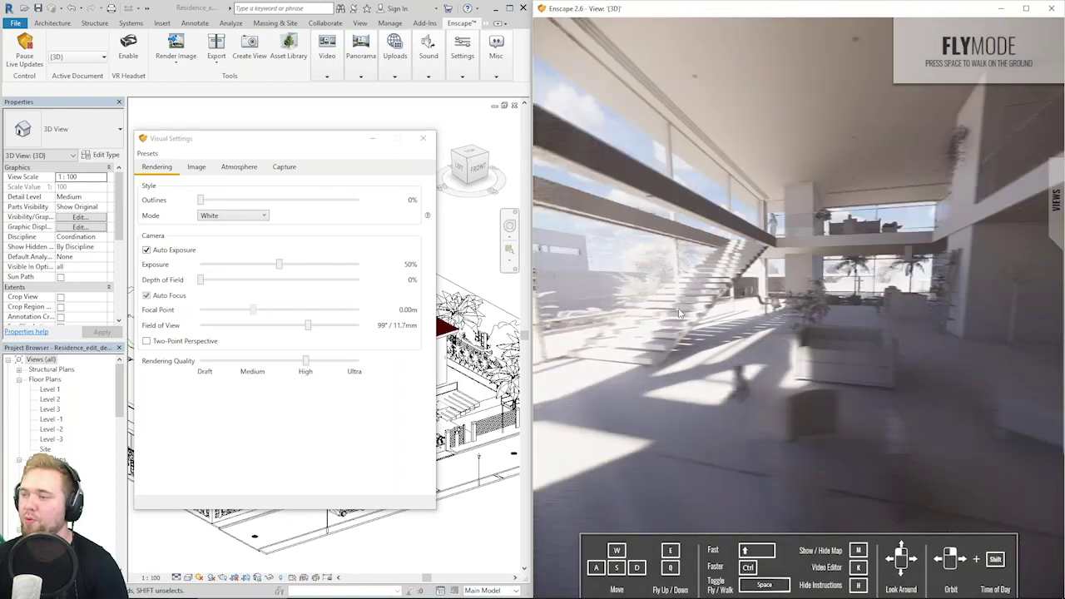
right_drag(678, 313, 841, 314)
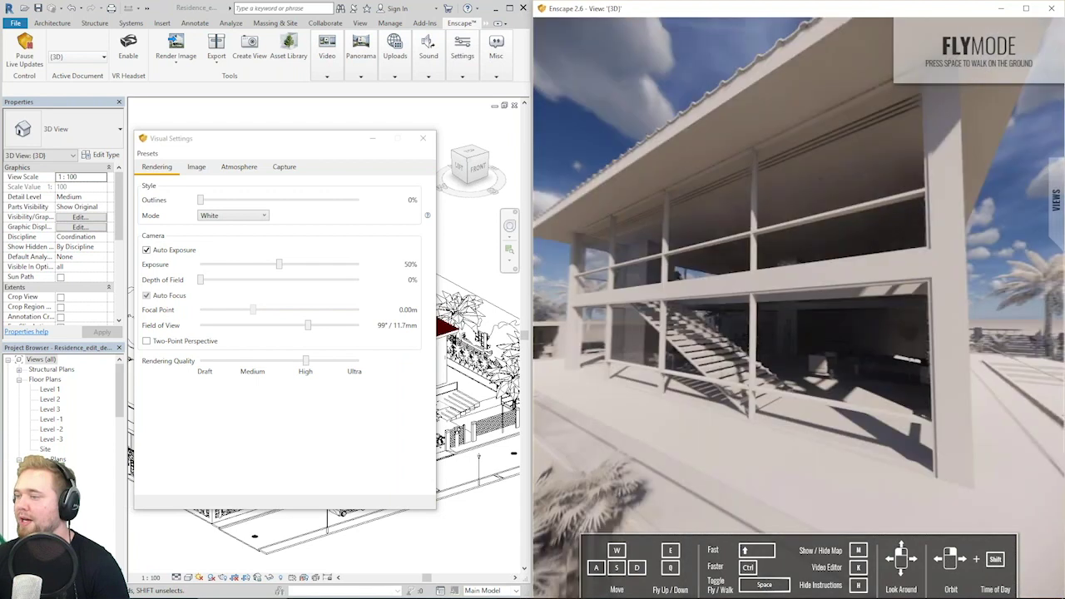
key(s)
key(e)
key(d)
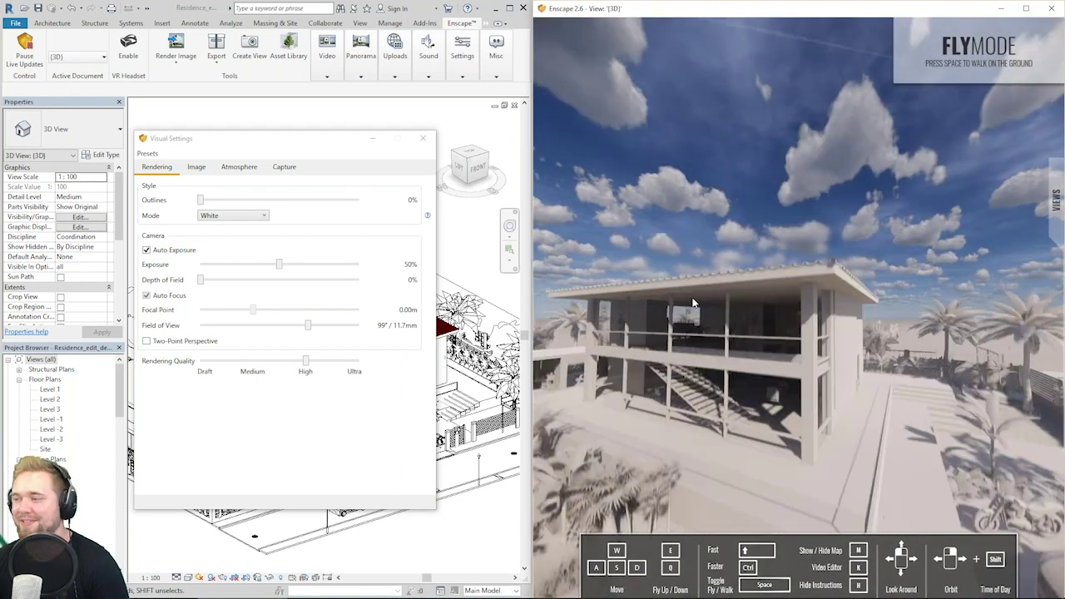
Move slightly closer to the house exterior and set the rendering outlines to 44%.
key(w)
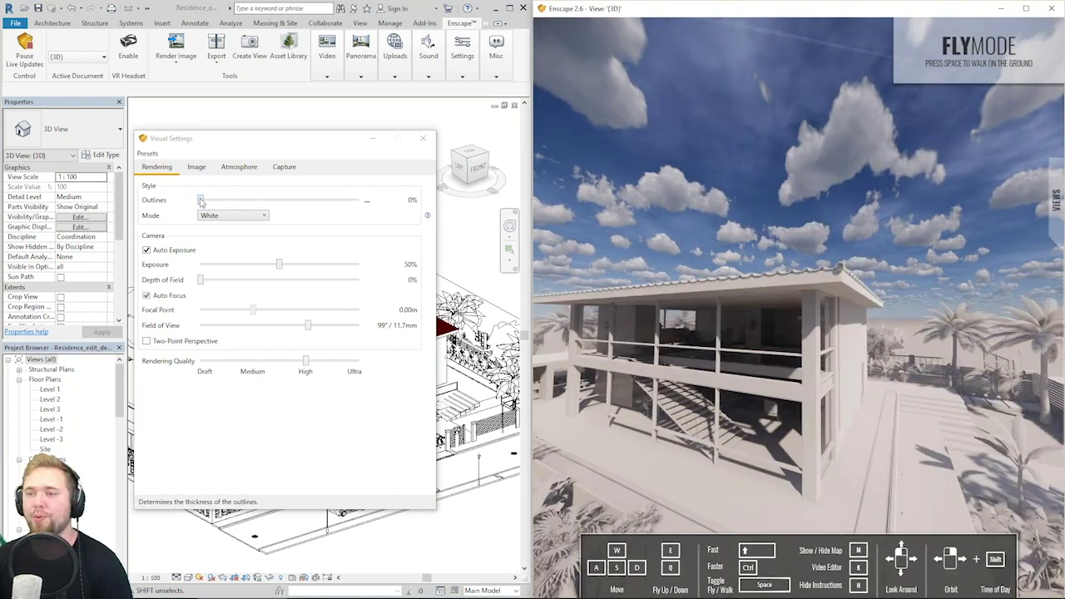
drag(201, 201, 254, 204)
drag(254, 204, 270, 204)
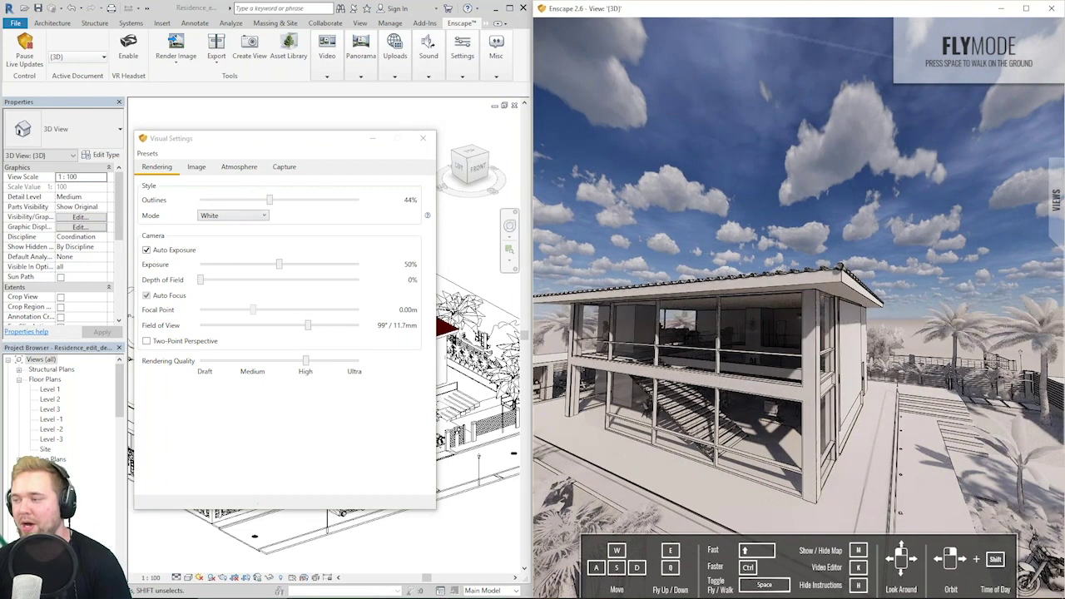
Move around the outlined white house to inspect its glazed corner and side wall up close.
right_drag(799, 333, 715, 357)
mouse_move(754, 256)
right_down()
mouse_move(703, 272)
mouse_move(753, 237)
right_up()
key(d)
key(q)
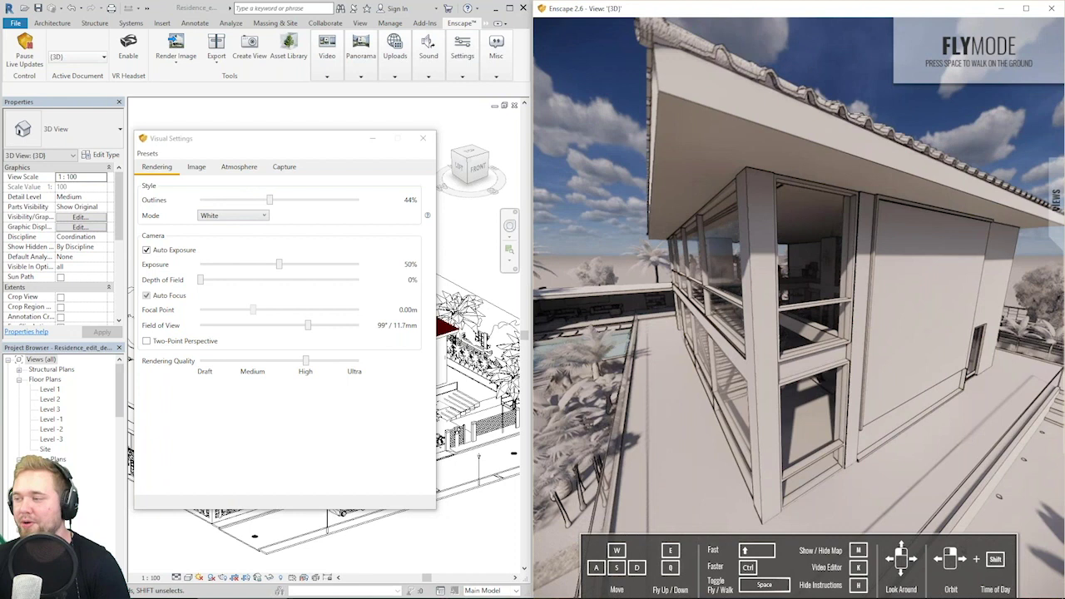
Set the rendering outlines to 0% and the style mode to Light View.
click(268, 203)
drag(268, 203, 200, 203)
click(233, 216)
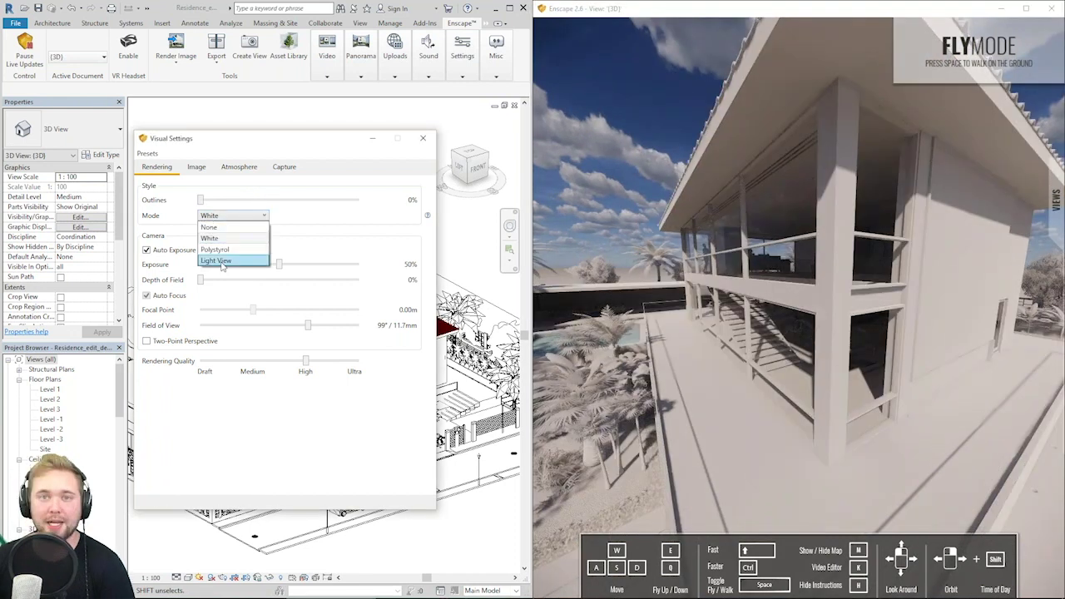
click(216, 260)
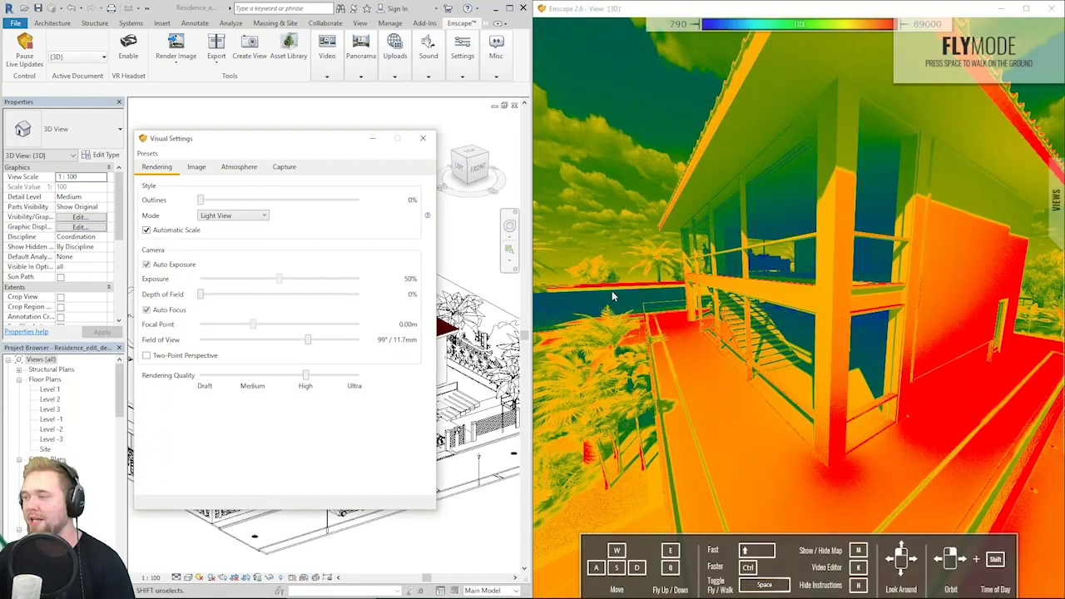
Inspect the Light View from outside the house and inside the living area, including with the time of day changed to night.
right_drag(614, 296, 670, 298)
right_drag(761, 295, 698, 293)
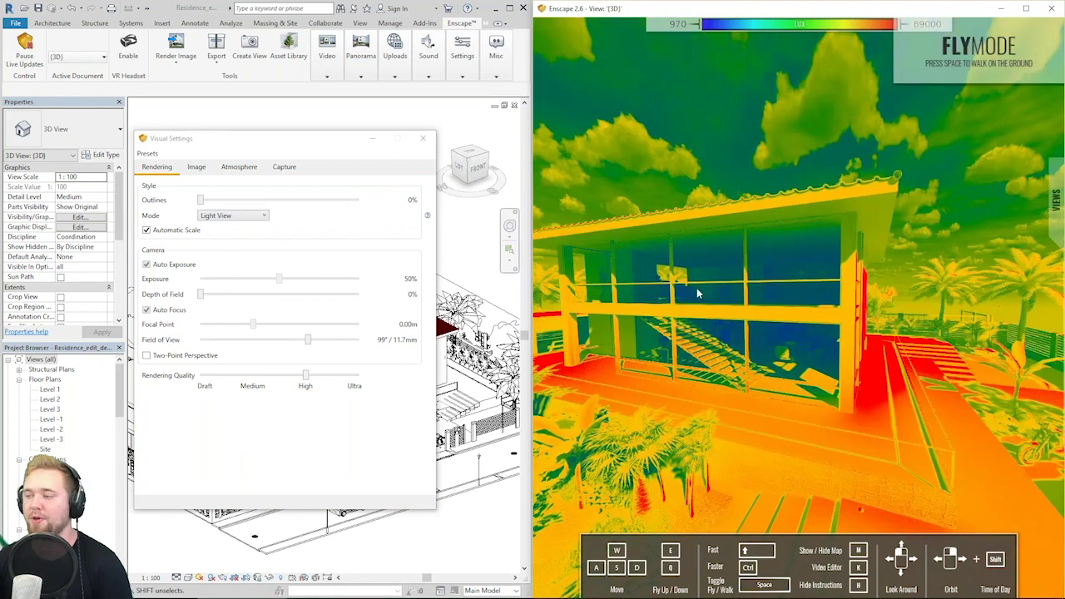
drag(697, 288, 913, 334)
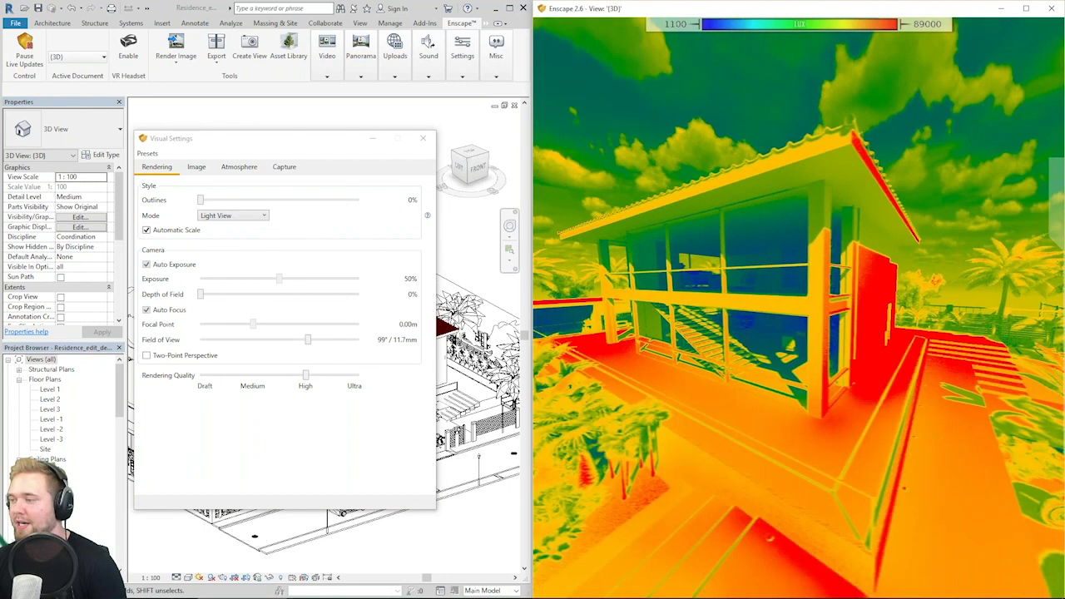
right_drag(982, 331, 907, 333)
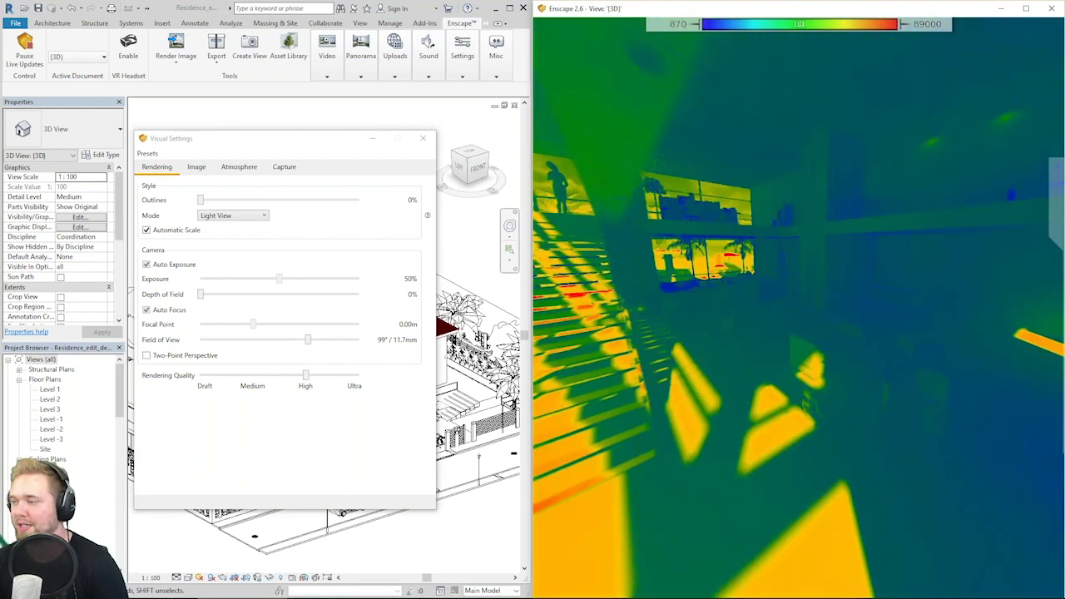
drag(799, 325, 1027, 319)
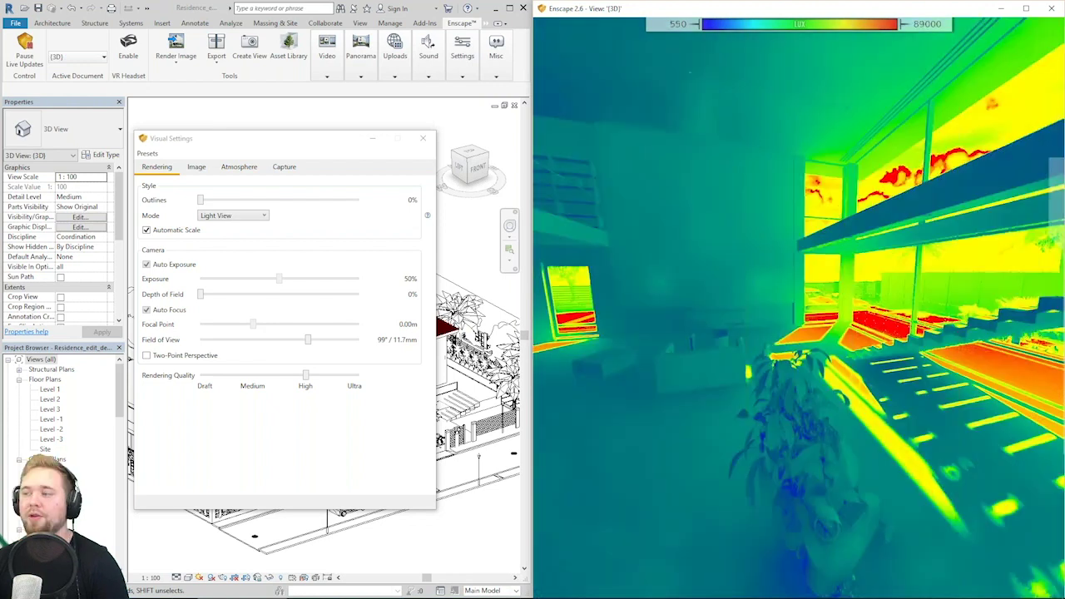
key(a)
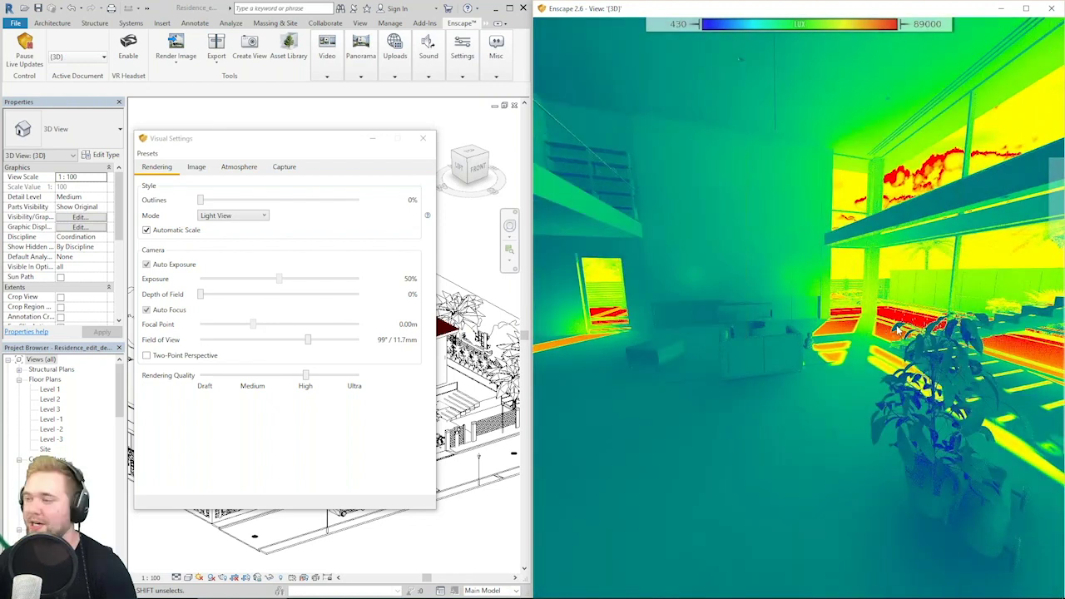
key(a)
drag(897, 330, 911, 300)
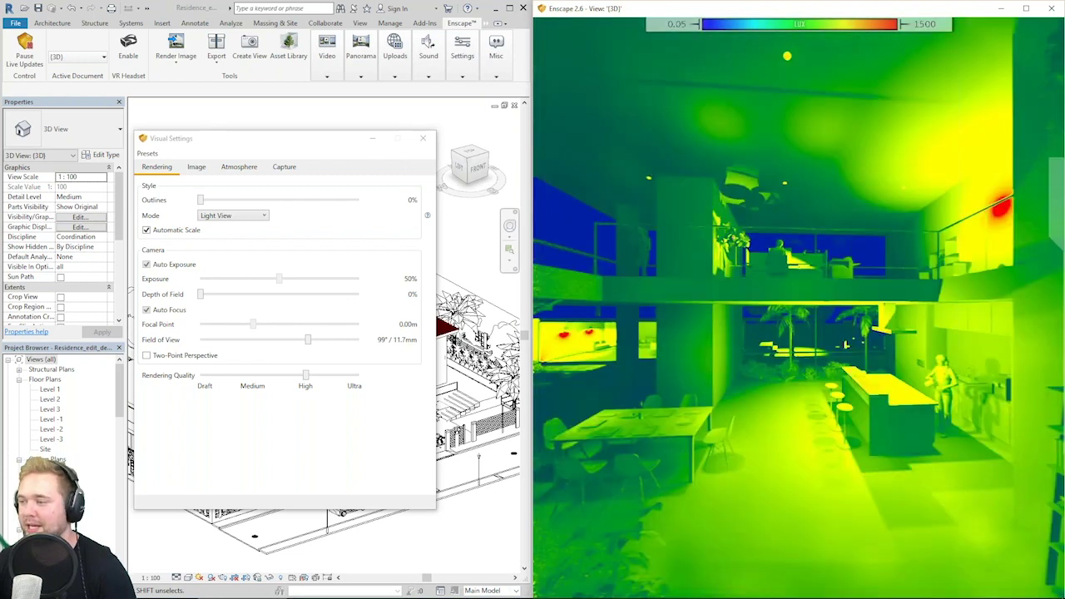
Set the rendering style mode to None, bring the interior back to daylight, and close Visual Settings.
click(233, 216)
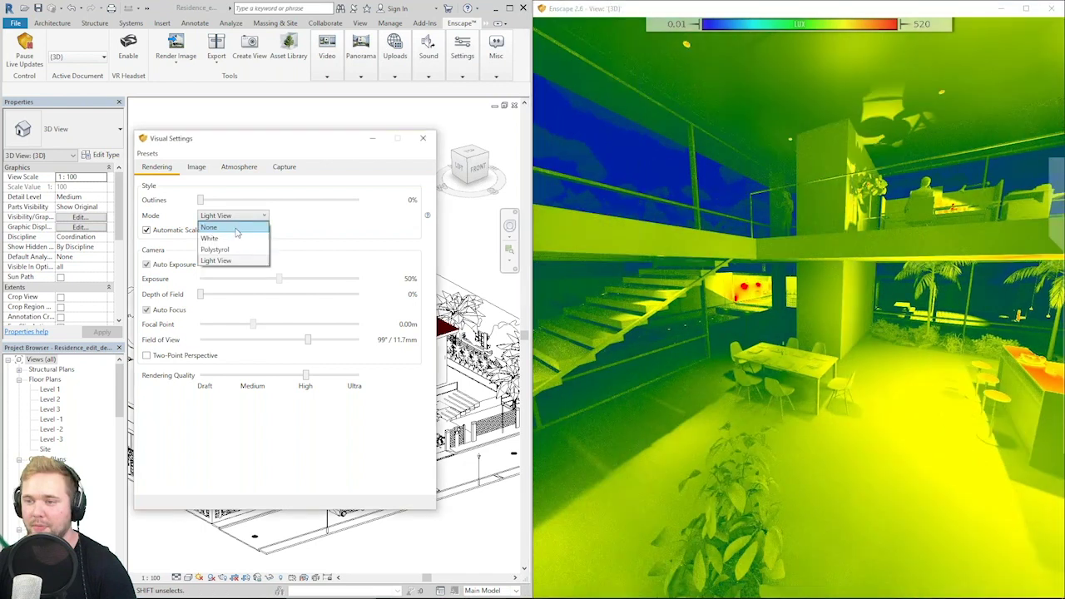
click(236, 229)
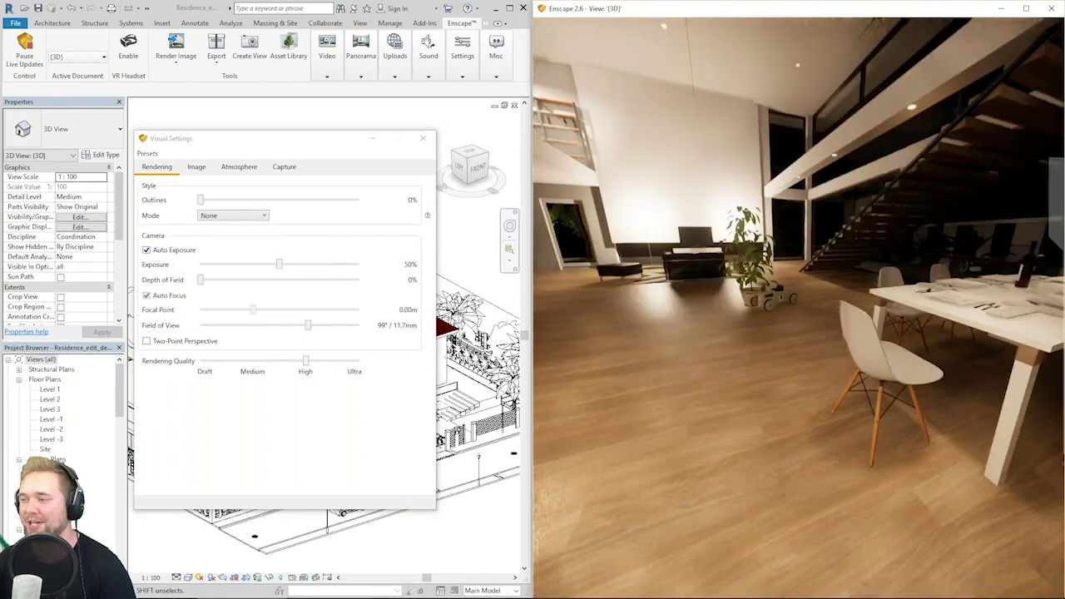
key(i)
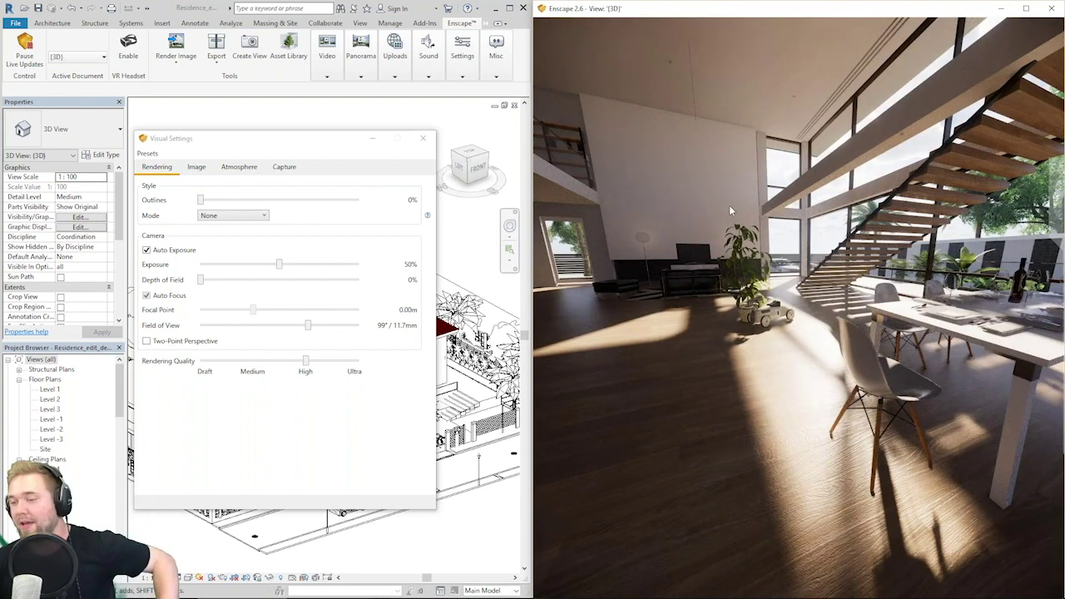
click(422, 140)
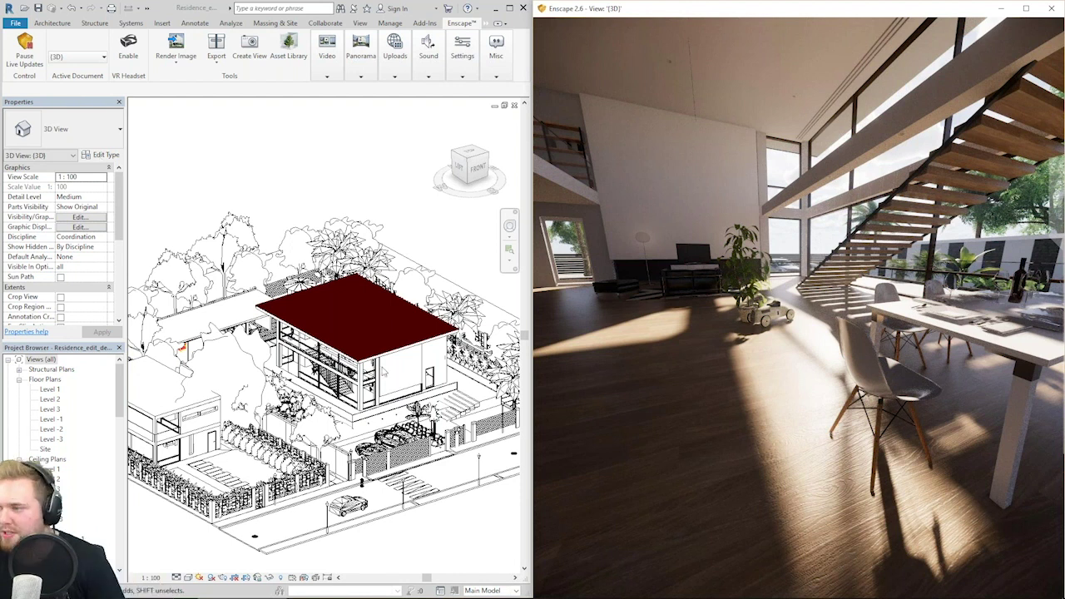
Select the house's Generic Floor - 400mm slab behind the glazed facade in Revit and open its type's layer structure for editing.
scroll(381, 370, up, 1)
scroll(398, 411, up, 4)
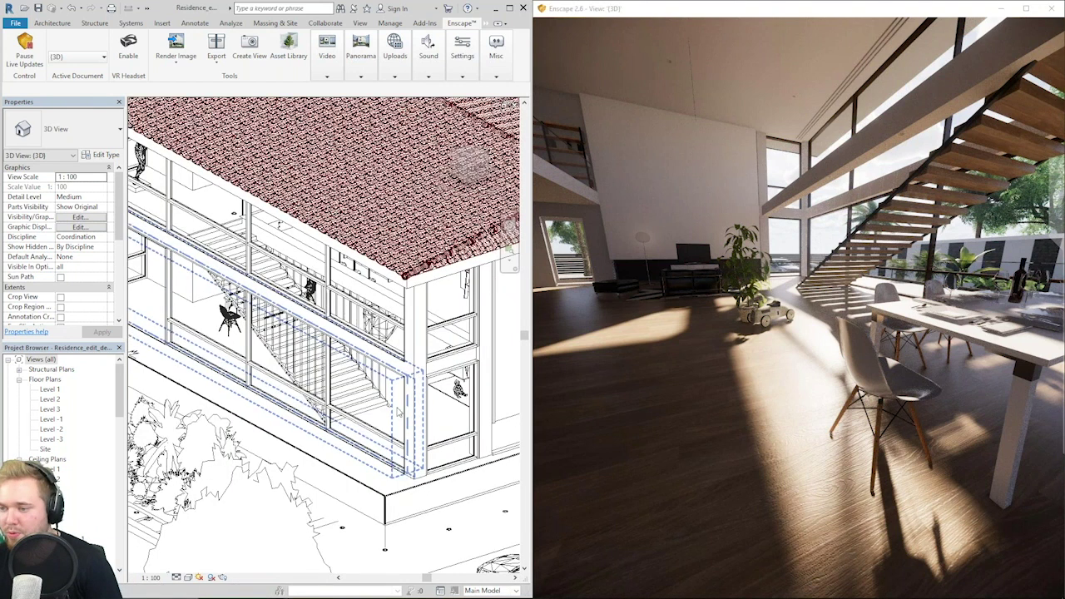
key(Tab)
click(398, 411)
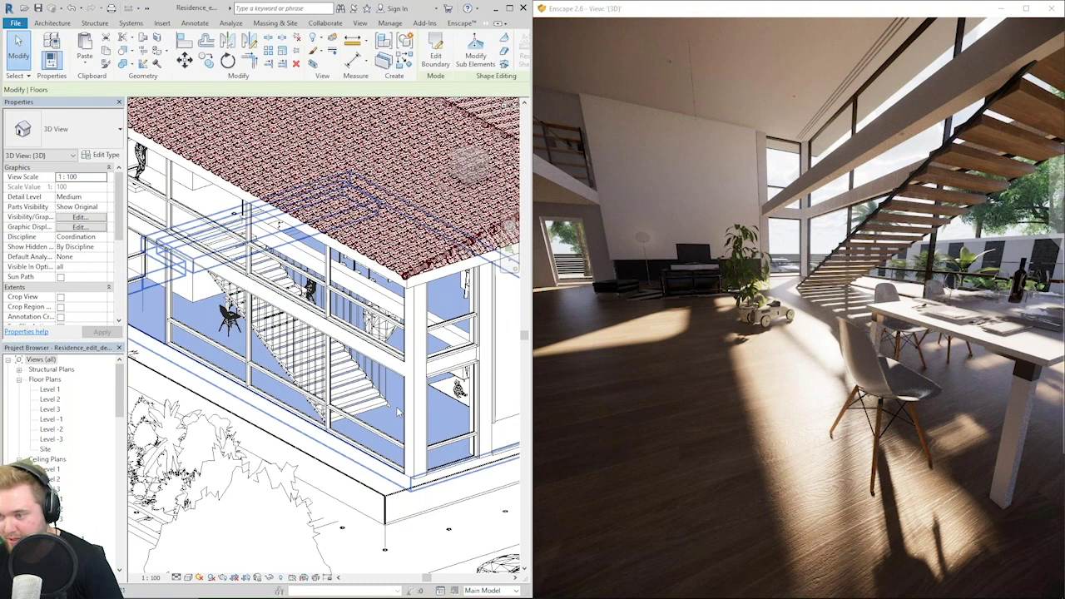
click(107, 157)
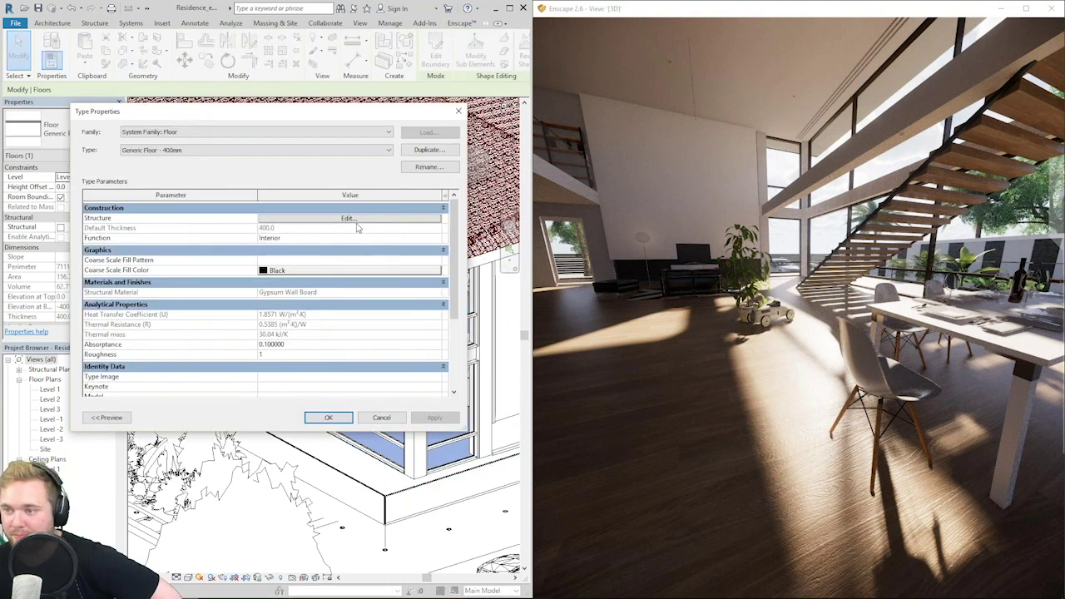
click(350, 218)
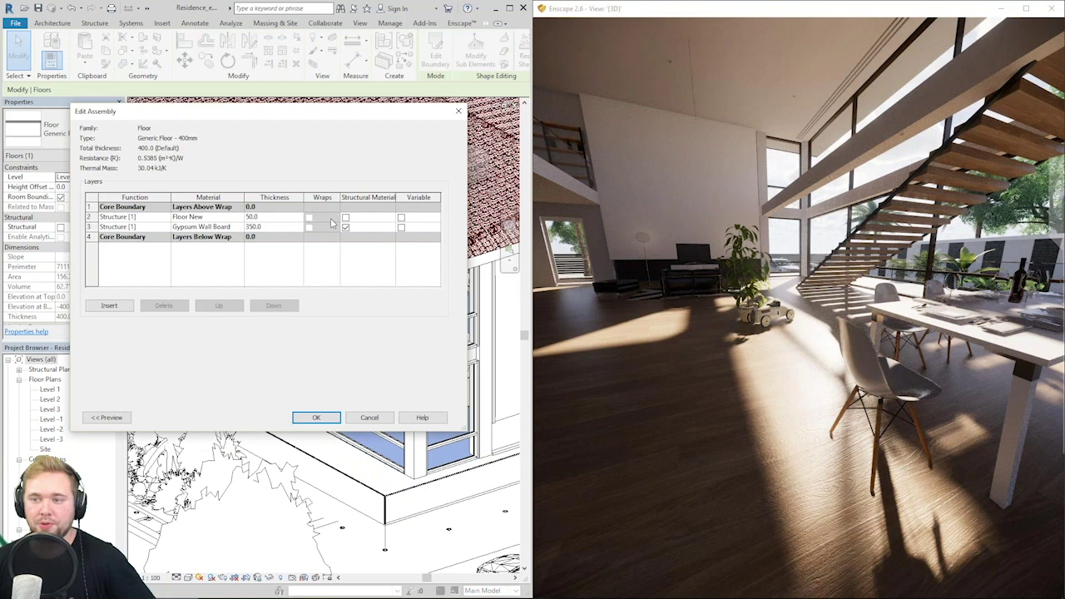
Pick Wood Flooring from the Autodesk Materials library for the floor's 50 mm top layer.
click(236, 218)
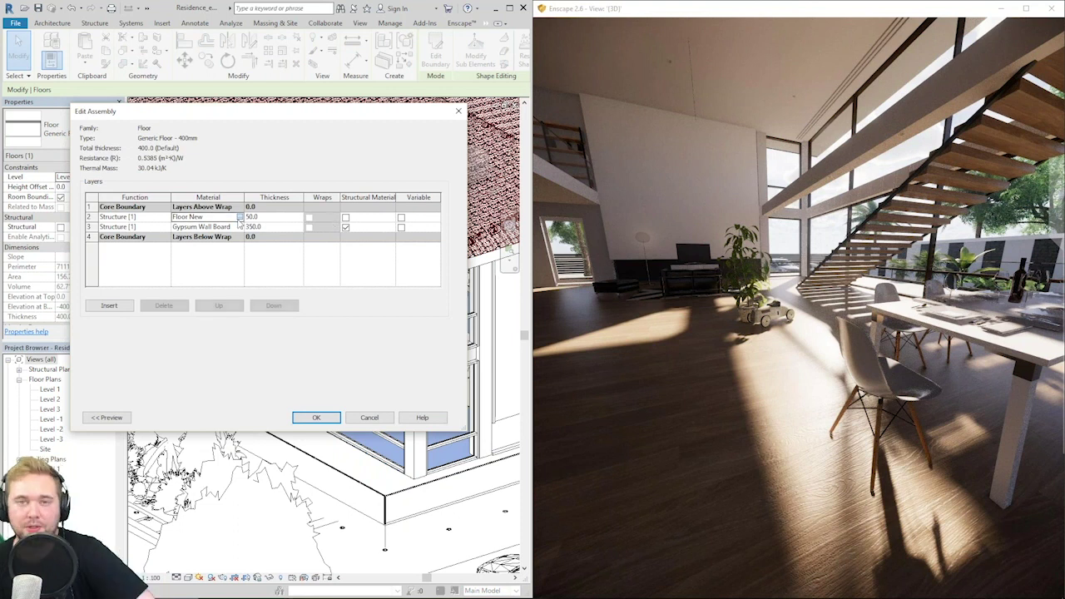
click(240, 217)
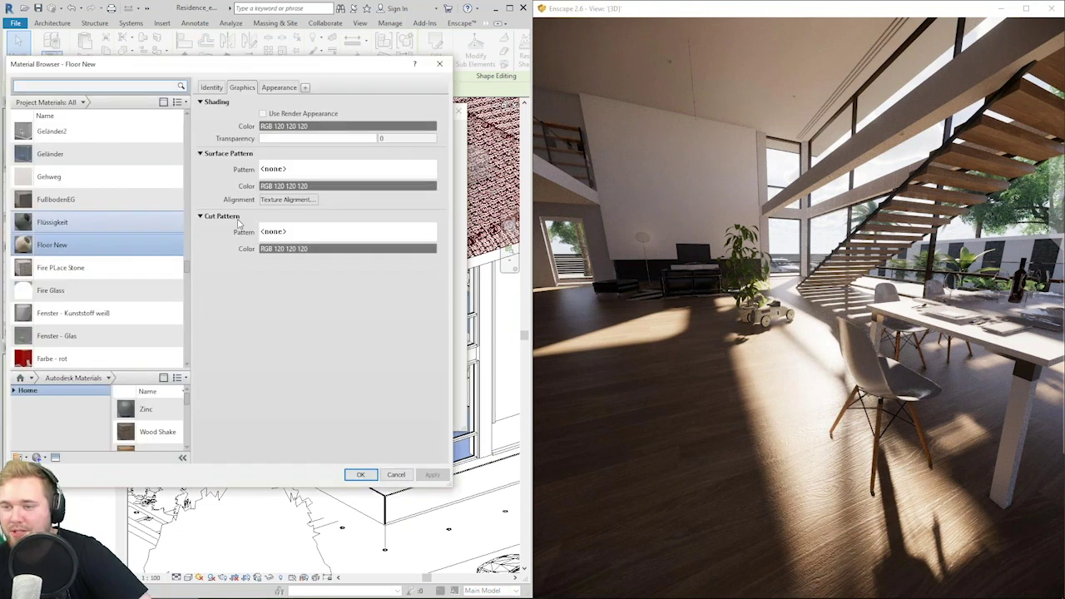
scroll(158, 429, down, 1)
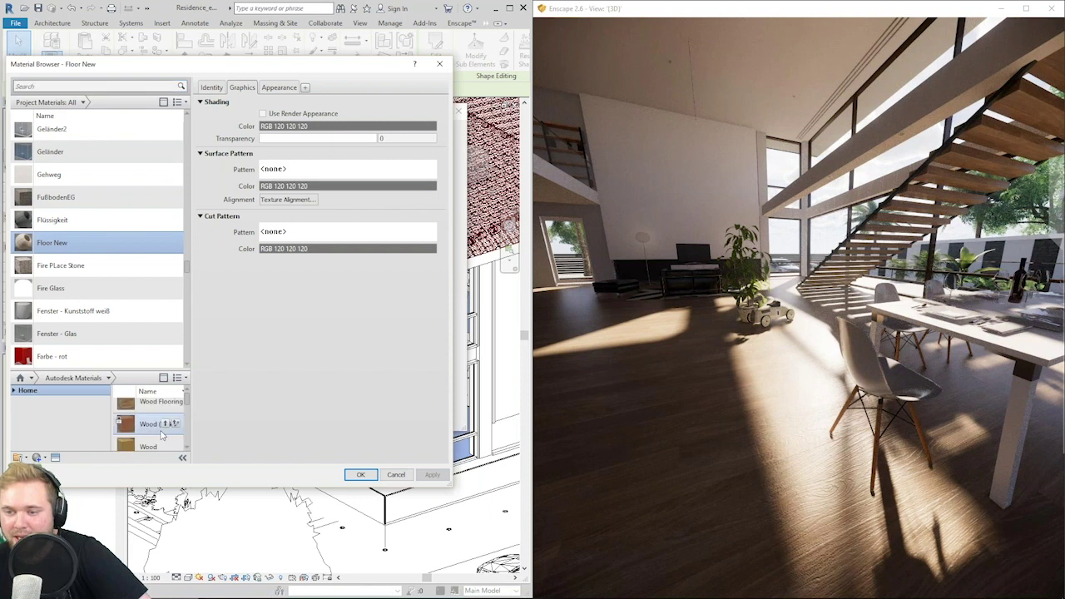
scroll(162, 429, down, 1)
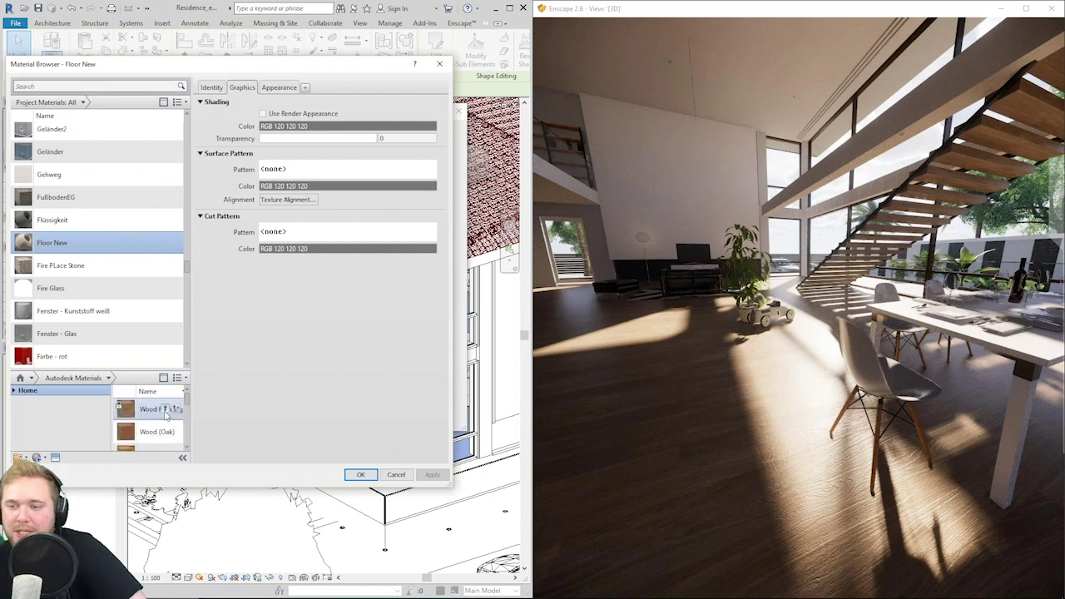
click(165, 409)
scroll(185, 397, down, 1)
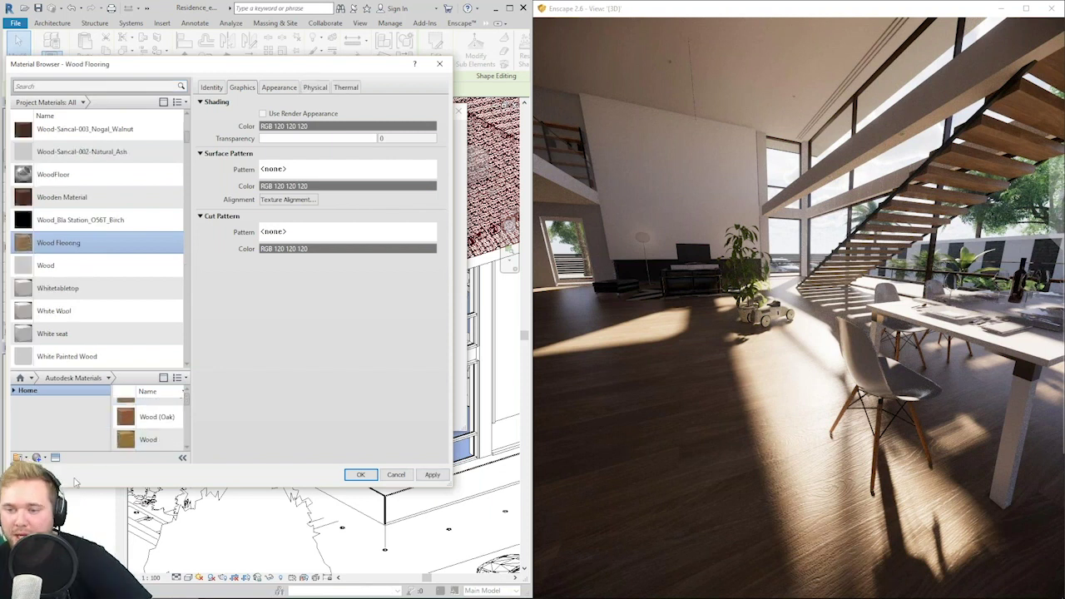
Browse the Appearance Library assets down to the beechwood floorings, and close the Asset Browser.
click(55, 456)
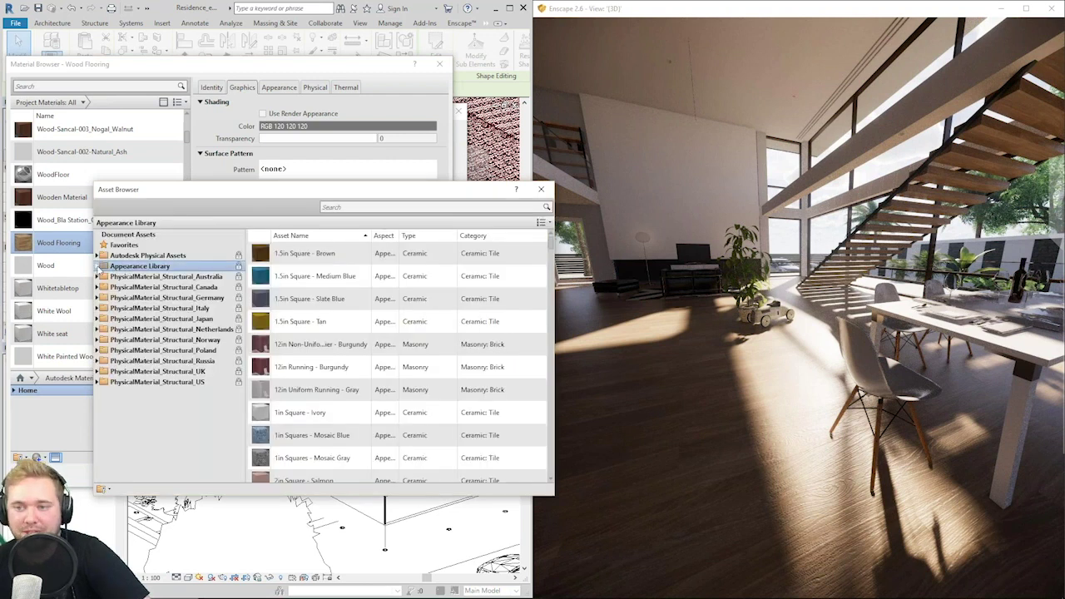
click(99, 267)
scroll(281, 364, down, 5)
scroll(280, 364, down, 5)
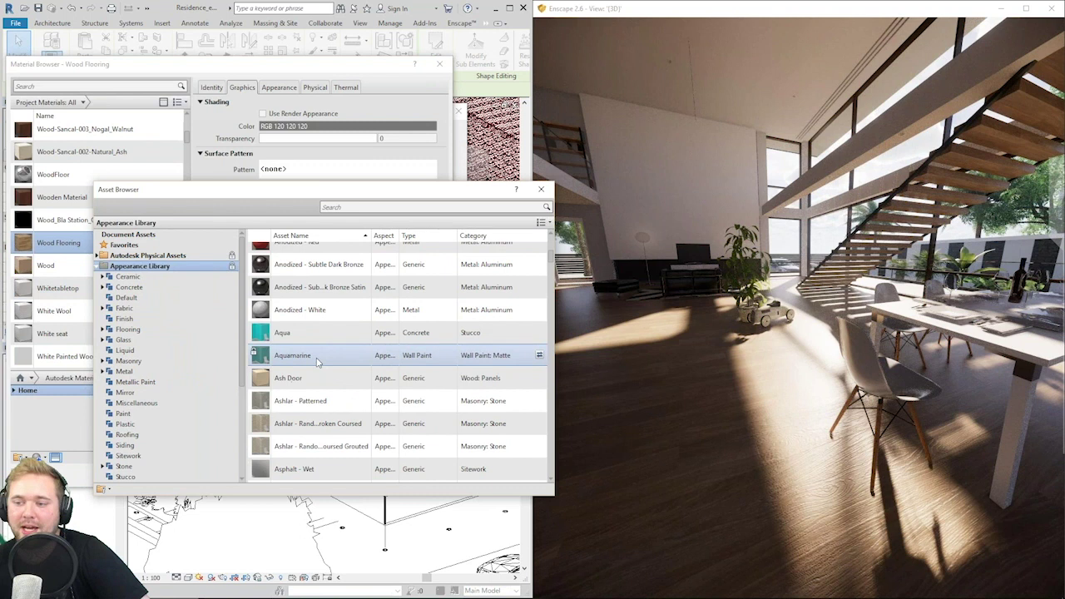
scroll(319, 351, down, 5)
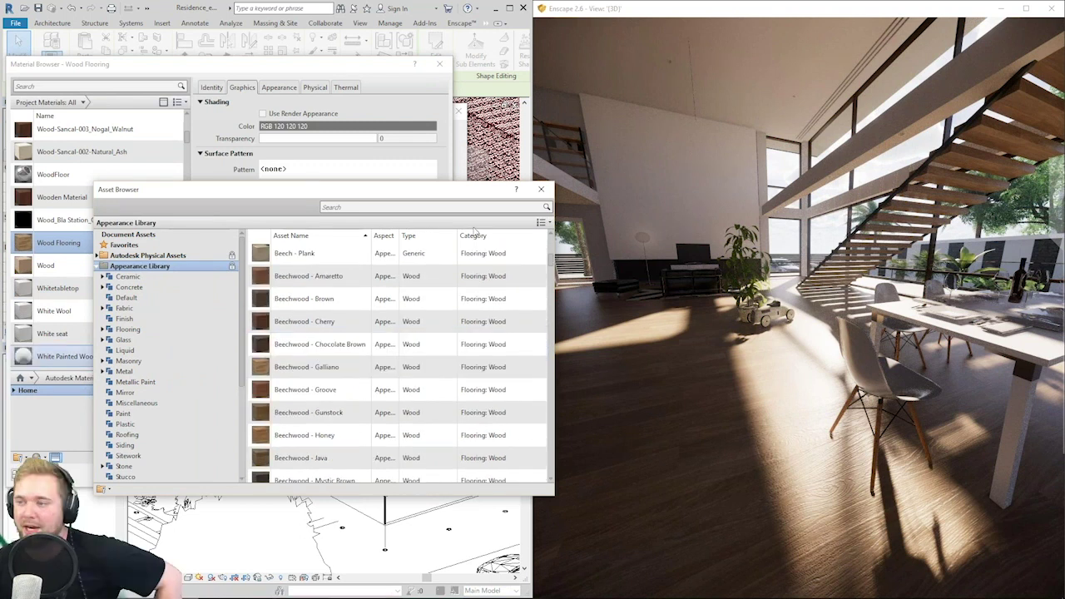
click(541, 190)
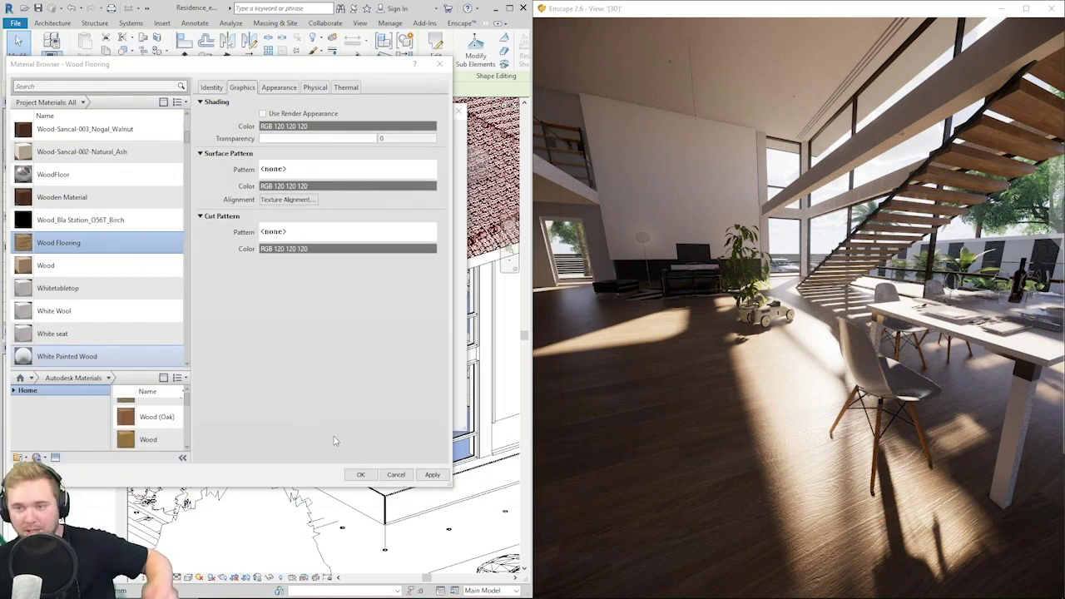
Apply Wood Flooring, check its appearance properties, and confirm the material and the floor's layer assembly.
click(433, 475)
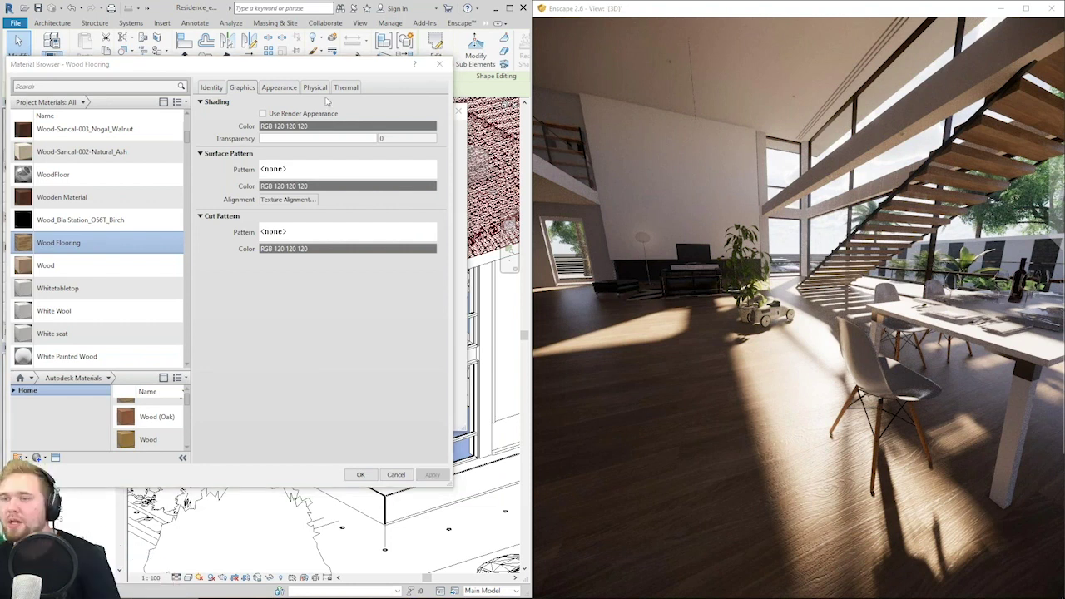
click(279, 87)
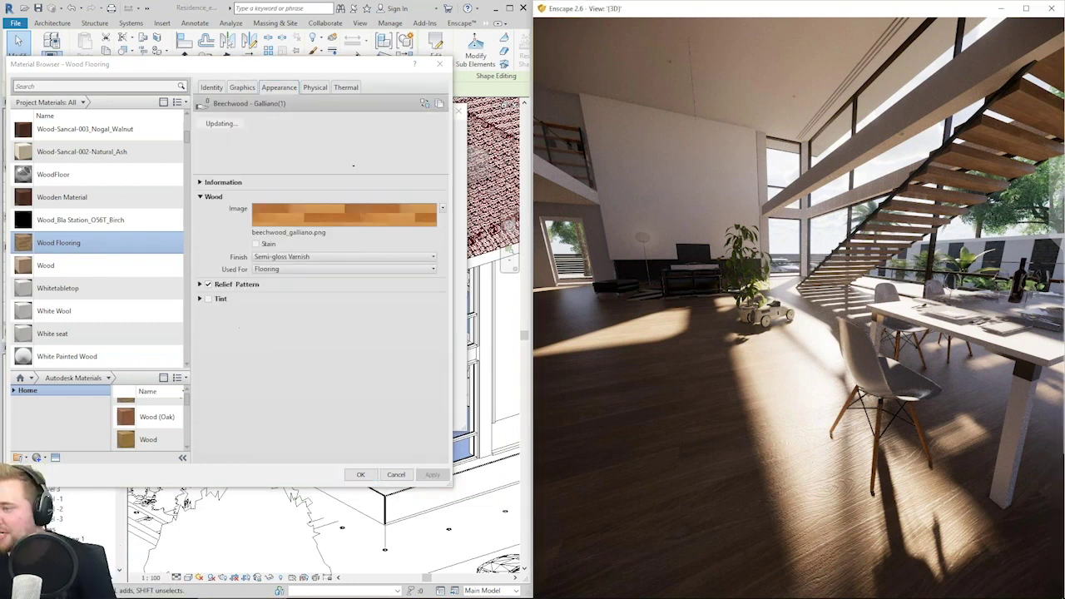
right_drag(687, 366, 483, 473)
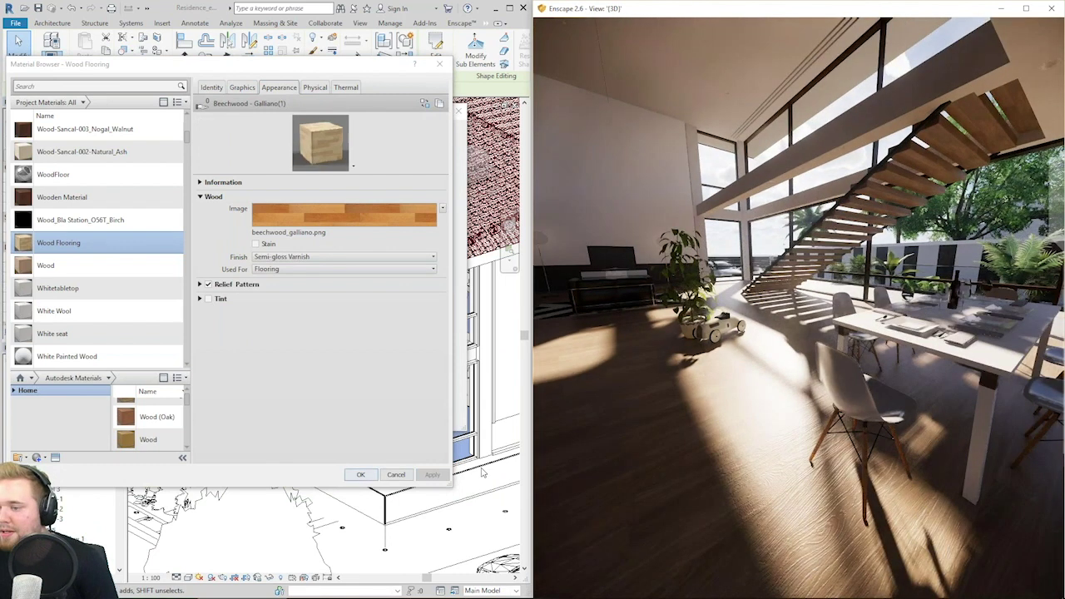
click(361, 474)
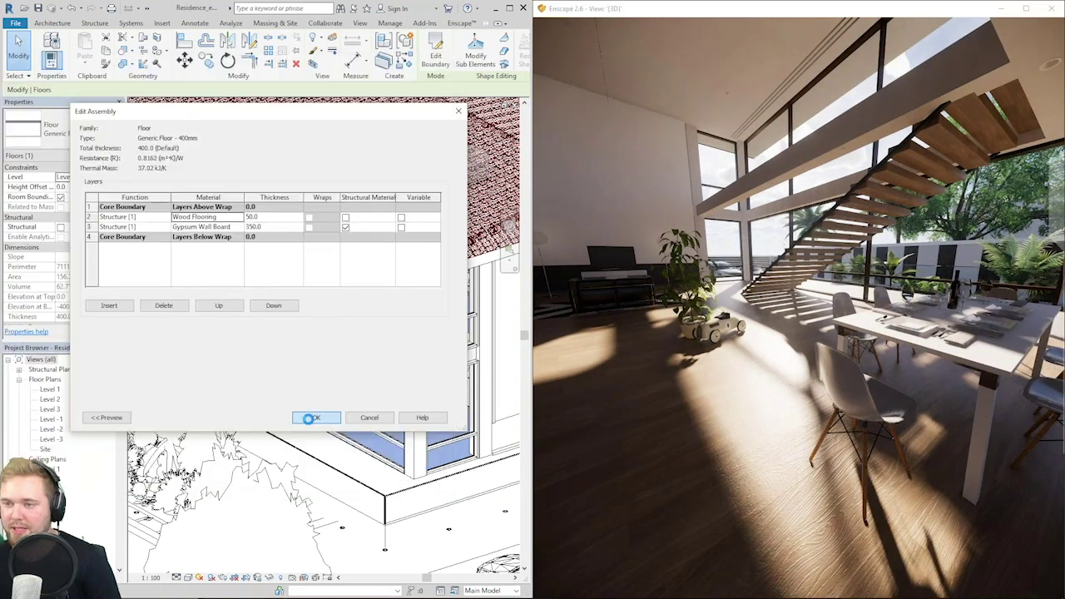
click(310, 418)
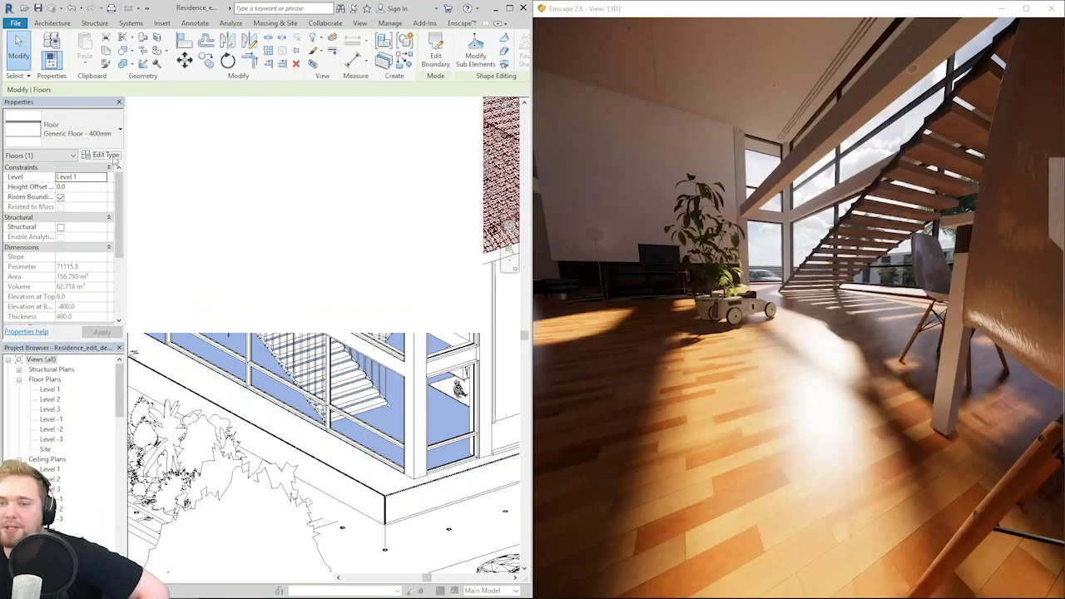
Open the appearance properties of the floor type's Wood Flooring layer material and expand its Relief Pattern settings.
click(114, 160)
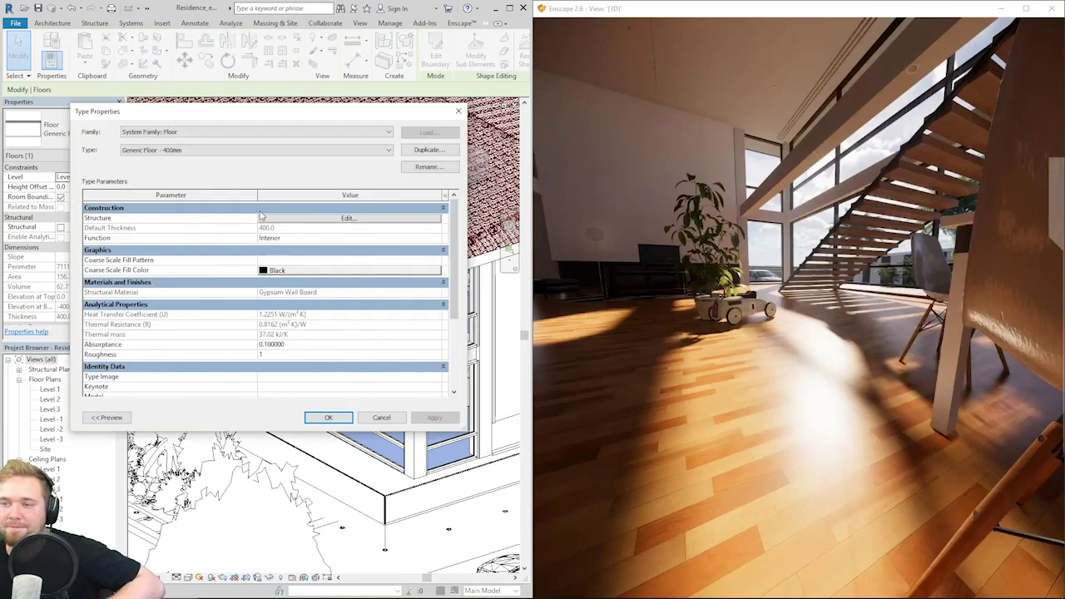
click(352, 211)
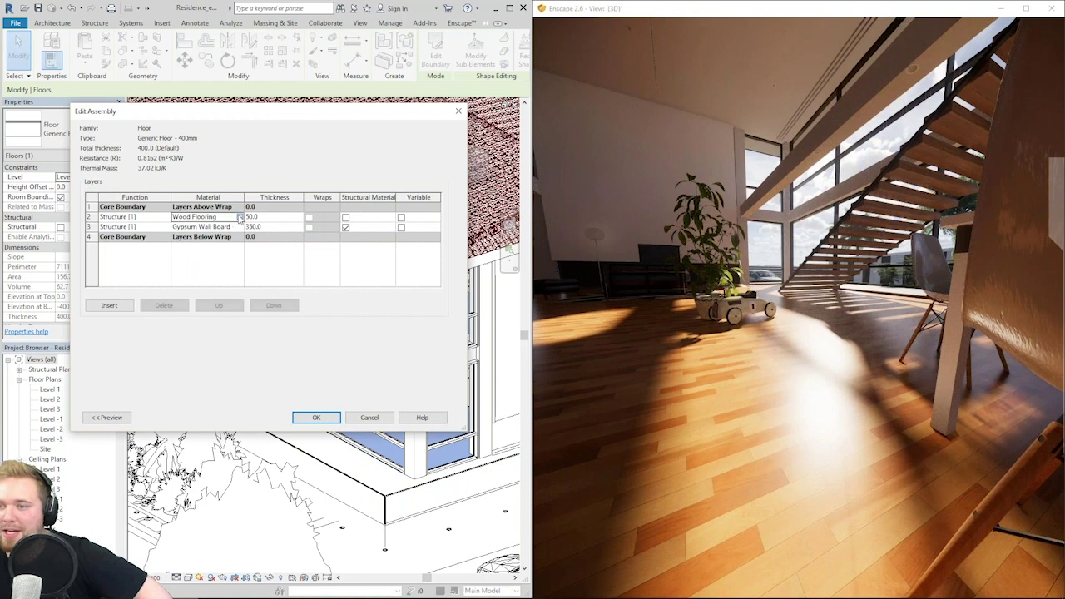
click(235, 217)
click(237, 216)
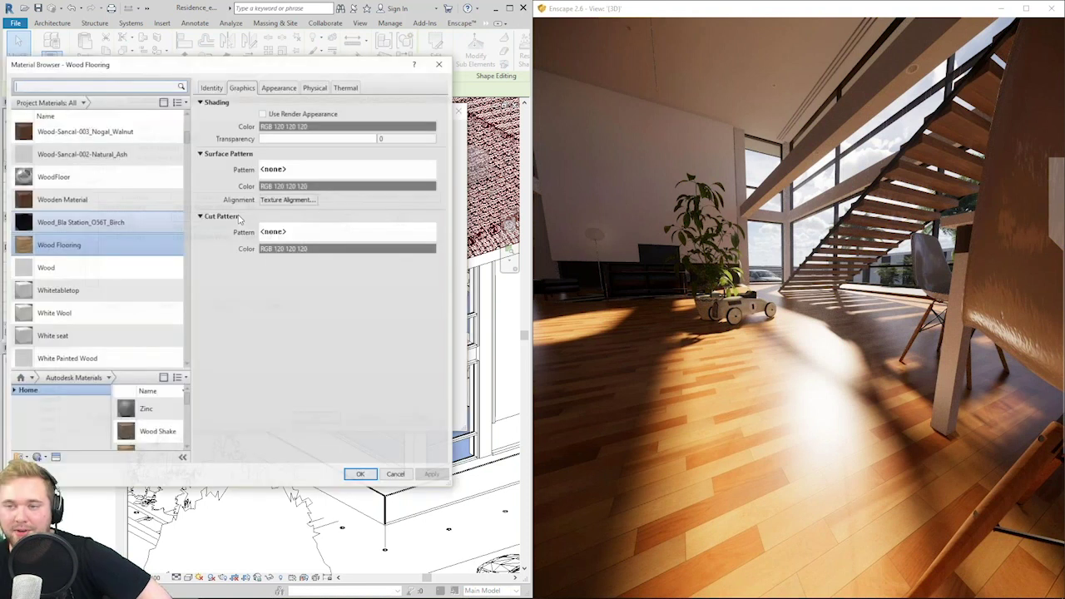
click(279, 87)
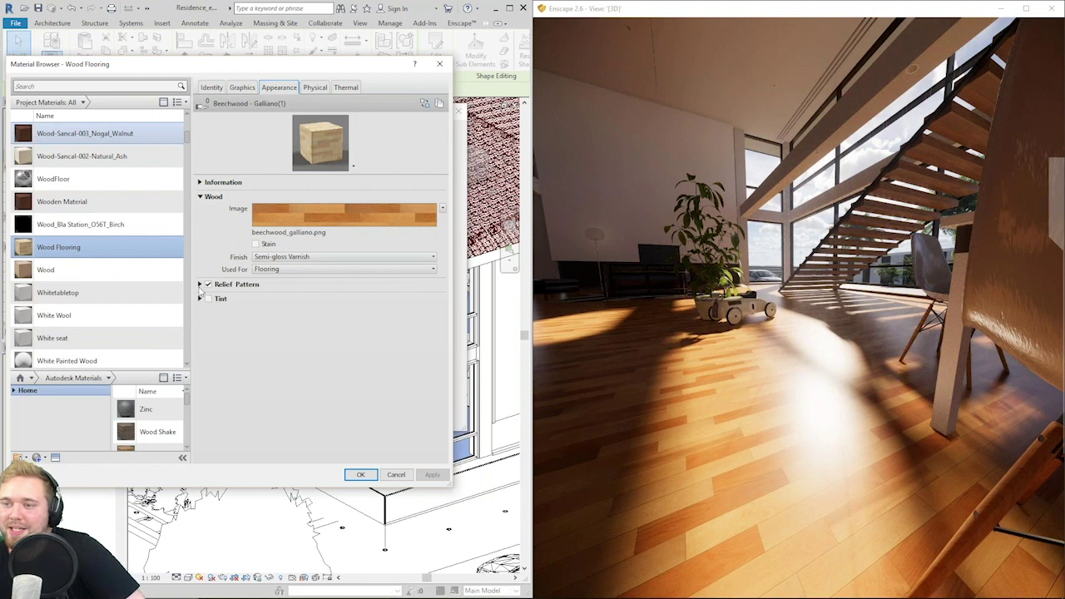
click(199, 285)
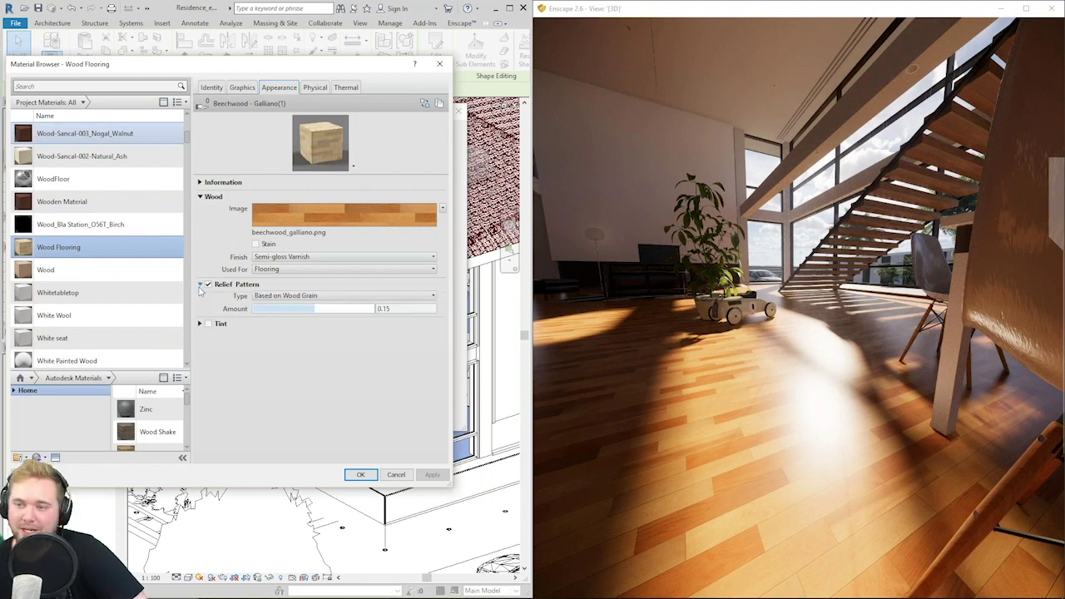
Set the Wood Flooring material's Relief Pattern amount to 2.76 and apply the change.
right_drag(623, 393, 620, 360)
key(w)
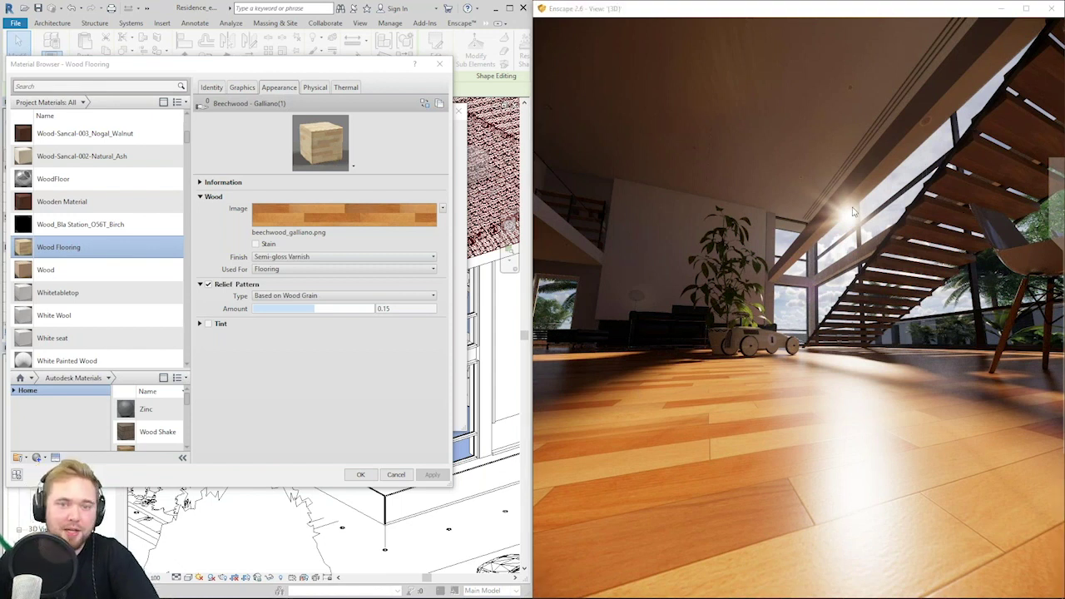
mouse_move(184, 267)
mouse_down()
mouse_move(274, 272)
mouse_move(193, 267)
mouse_up()
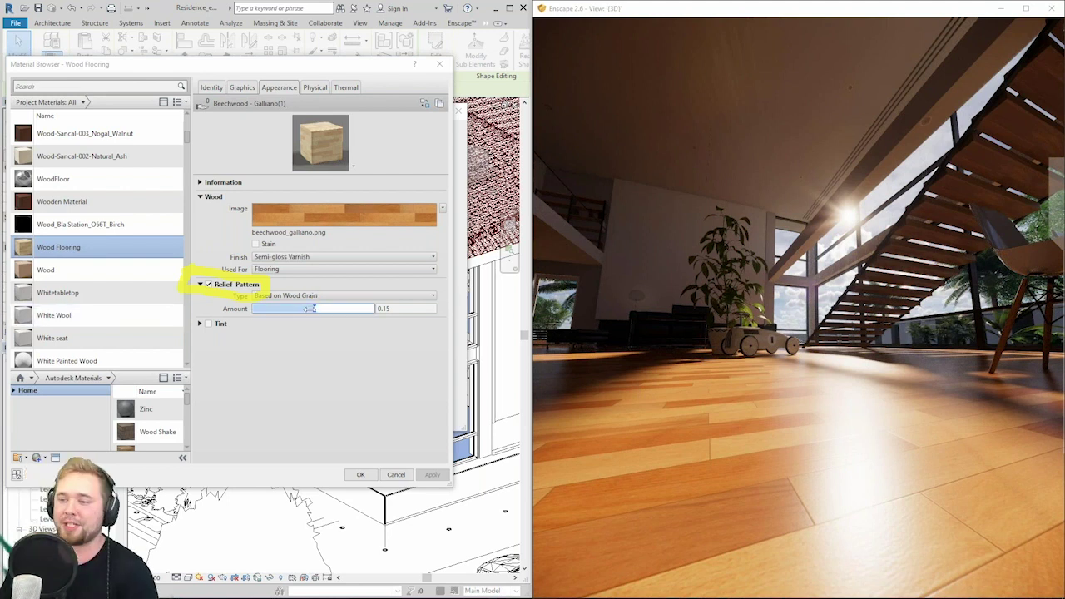
drag(310, 309, 330, 309)
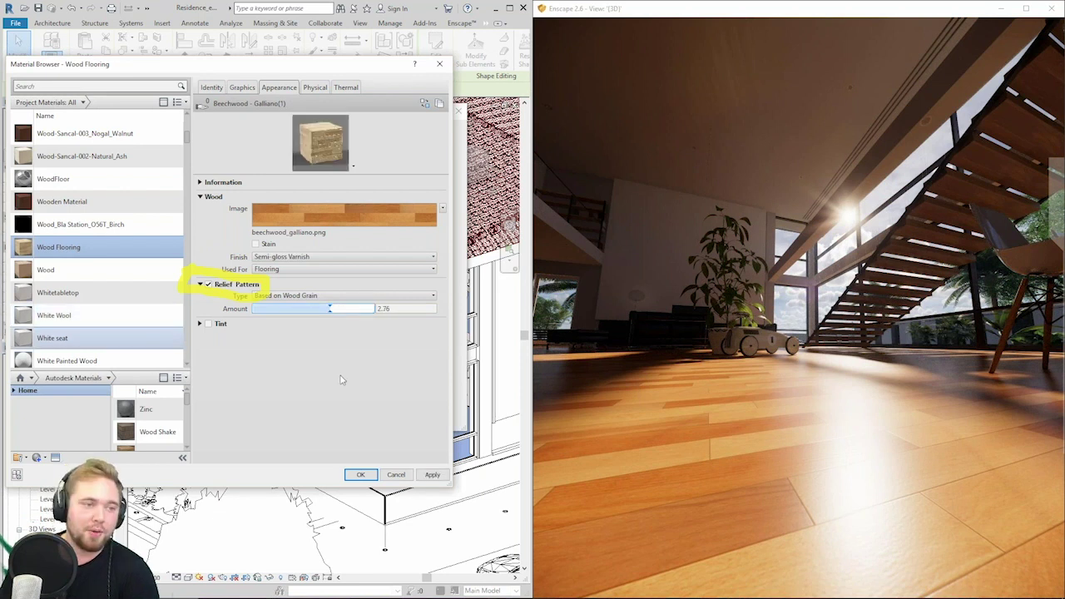
click(432, 475)
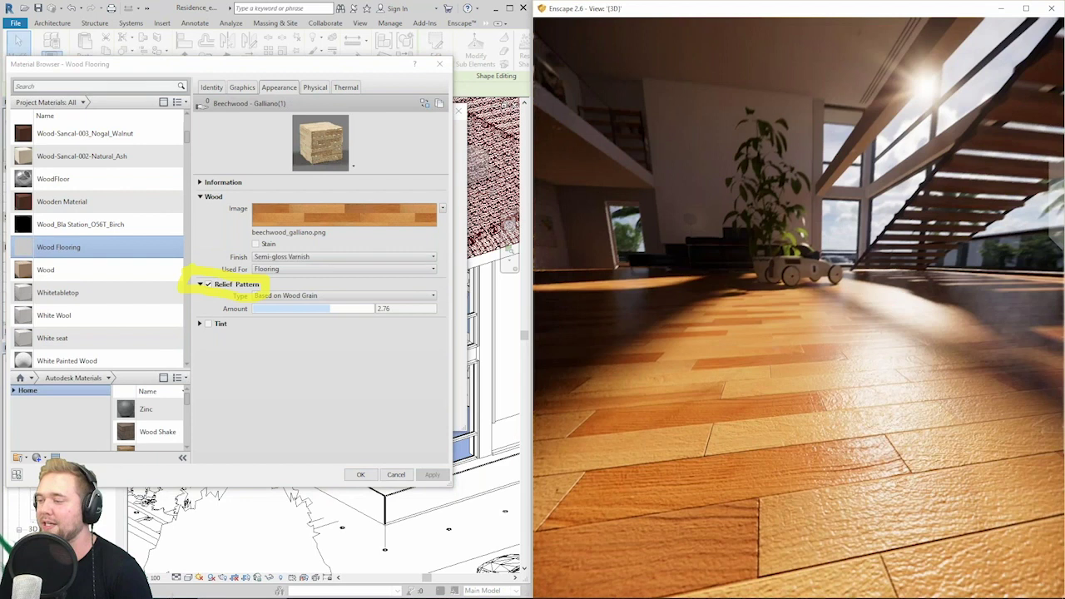
Examine the wood floor's grain relief in the Enscape rendering up close and from farther away, under a varied time of day.
drag(699, 424, 773, 410)
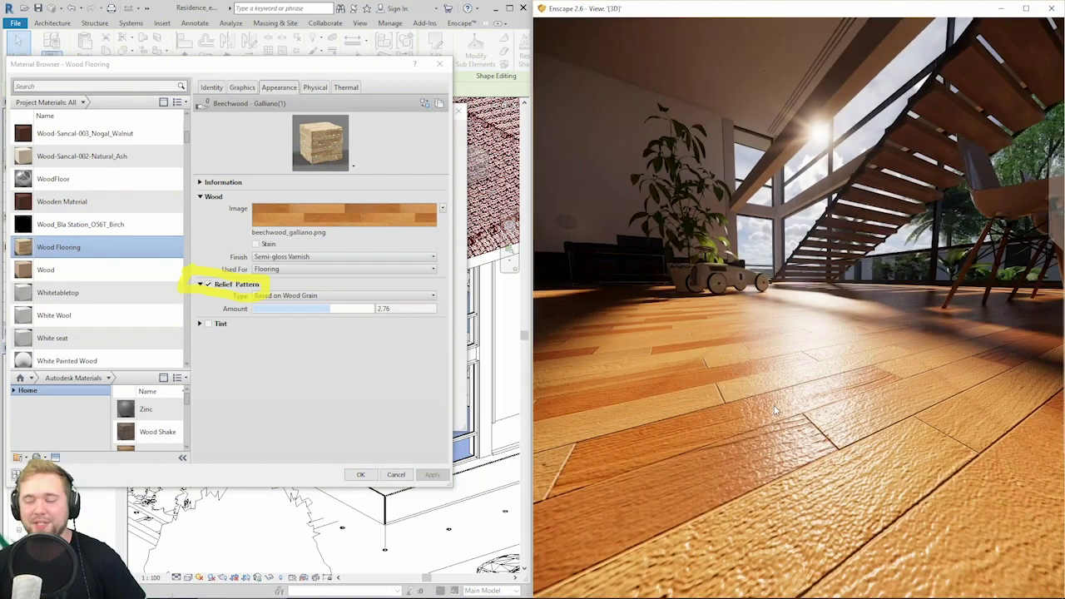
right_drag(774, 410, 756, 449)
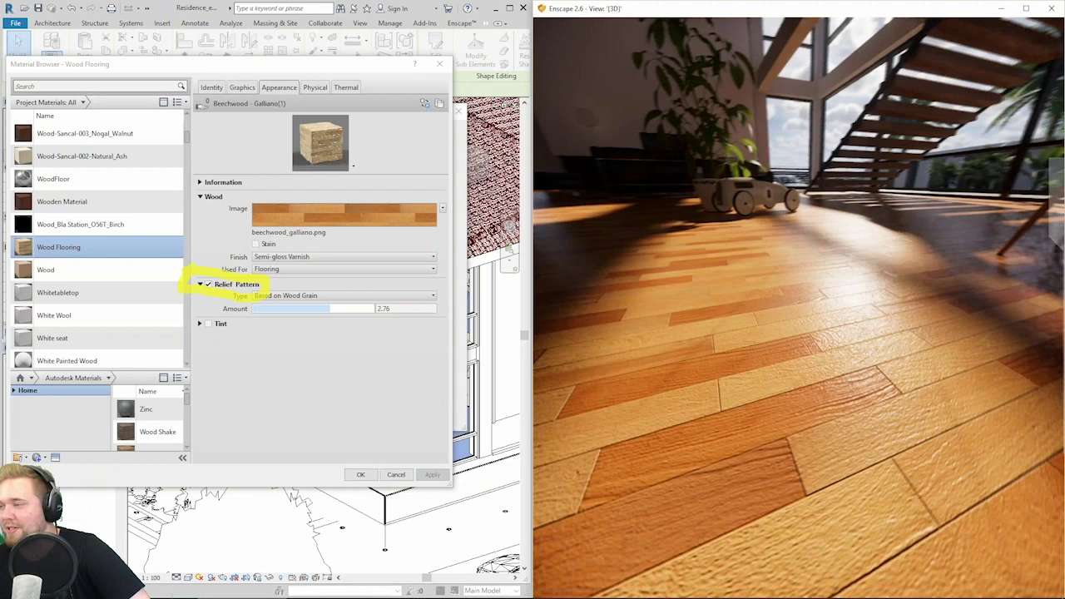
right_drag(756, 375, 802, 355)
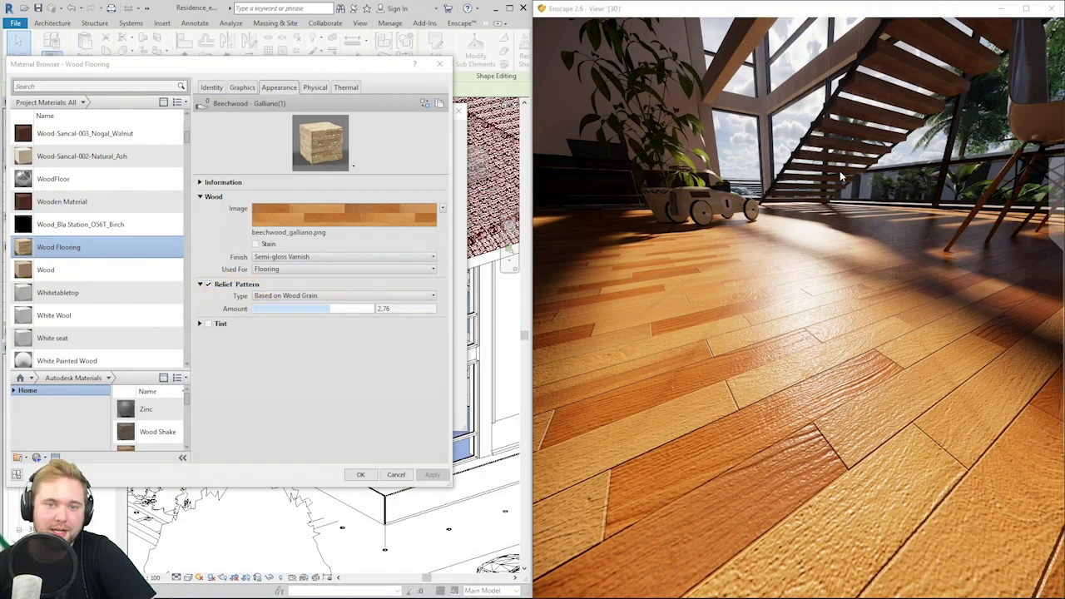
mouse_move(250, 190)
mouse_down()
mouse_move(445, 227)
mouse_move(245, 208)
mouse_move(265, 186)
mouse_up()
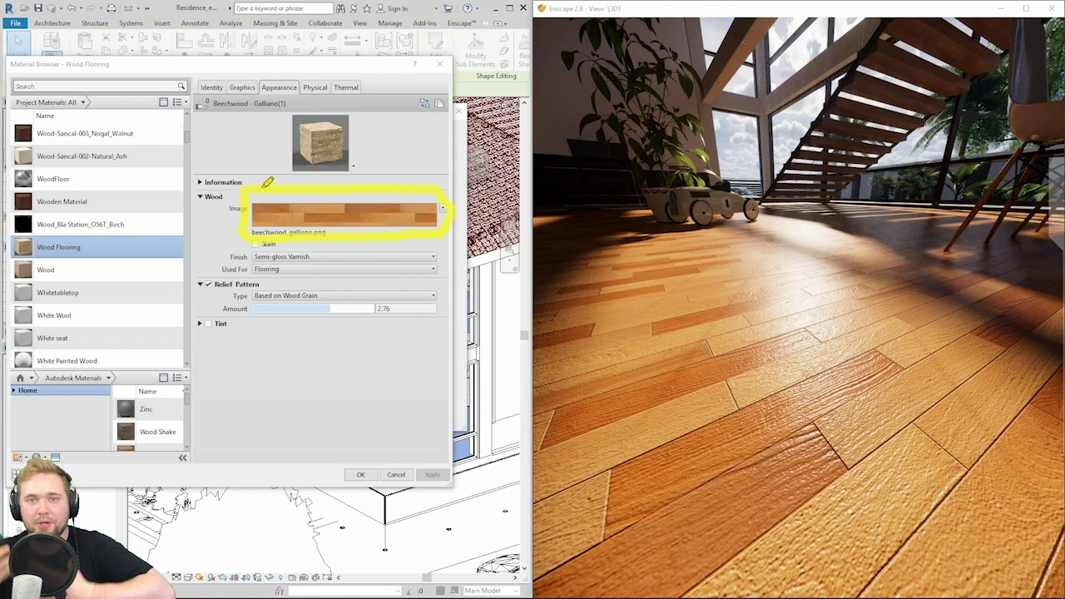
right_drag(798, 349, 799, 266)
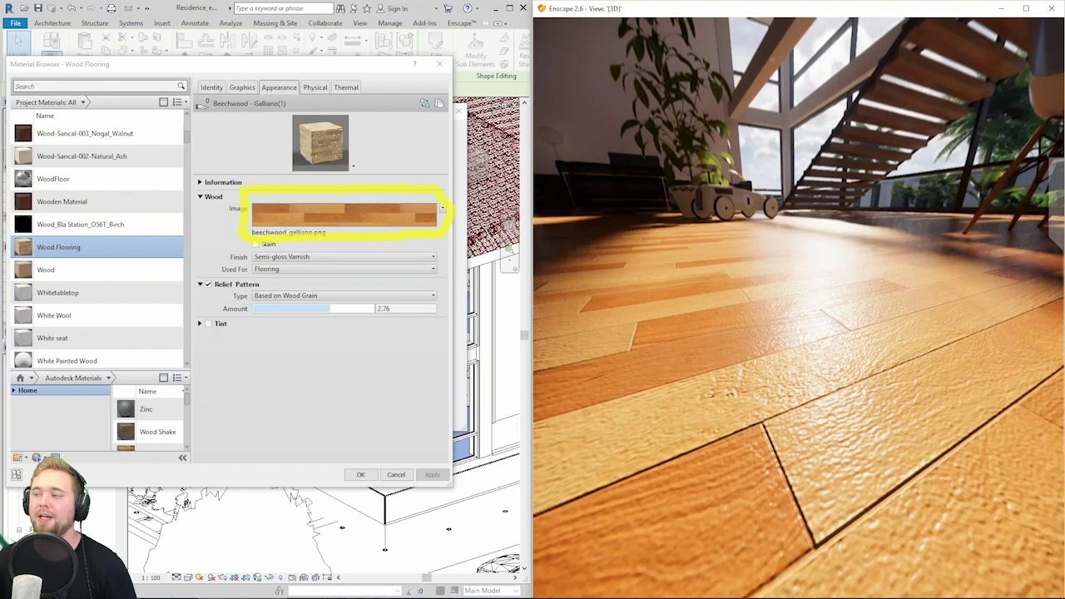
right_drag(788, 279, 788, 310)
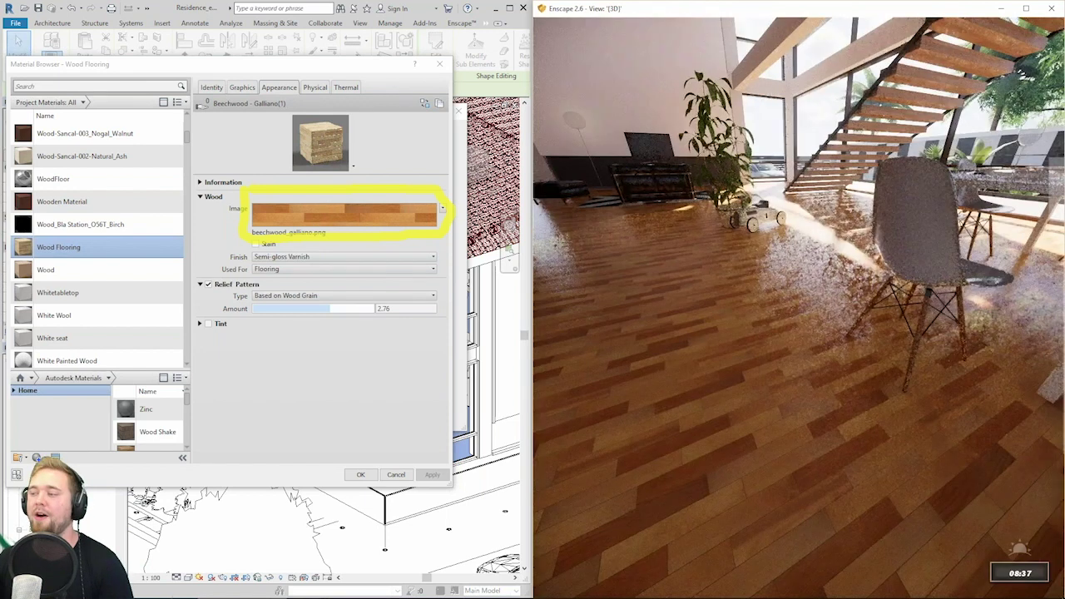
mouse_move(789, 310)
shift+right_down()
mouse_move(749, 310)
mouse_move(790, 304)
shift+right_up()
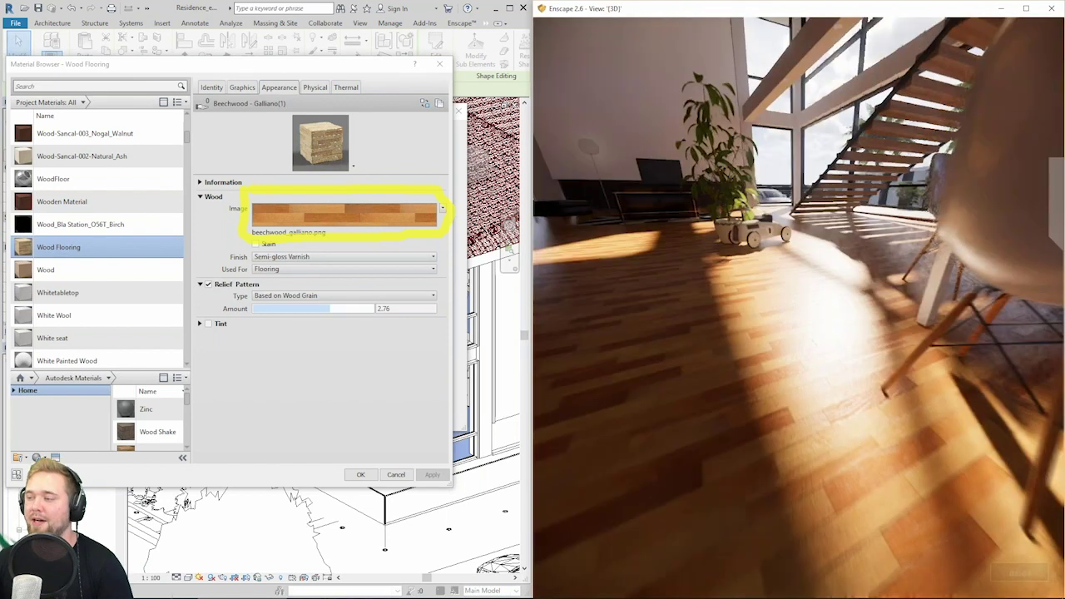
key(w)
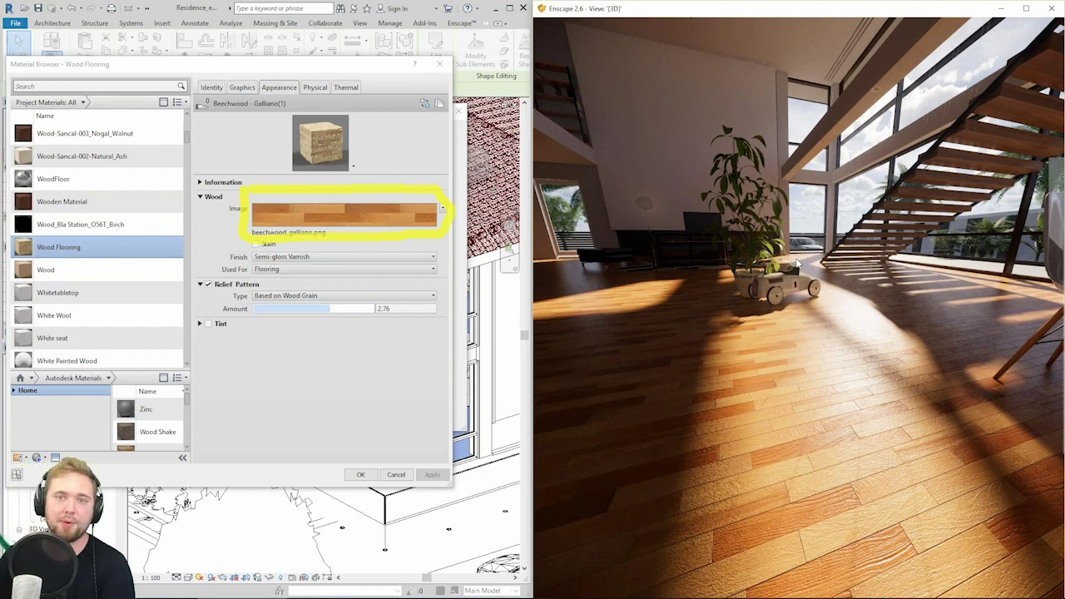
scroll(162, 279, down, 1)
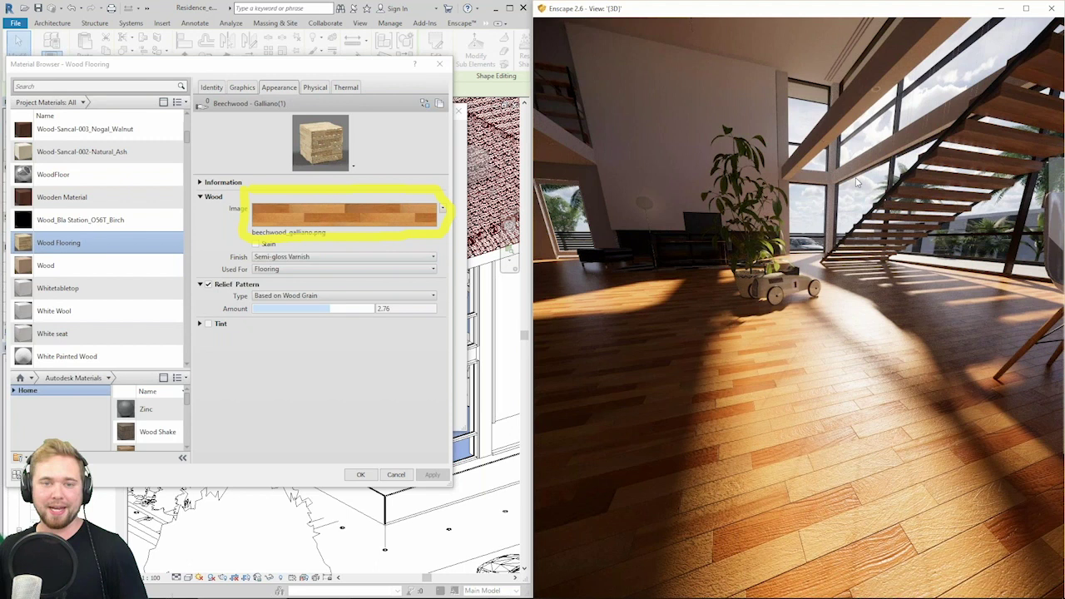
Switch to the House on the water_SHOWCASE model in Rhino and start Enscape in a separate window.
mouse_move(287, 597)
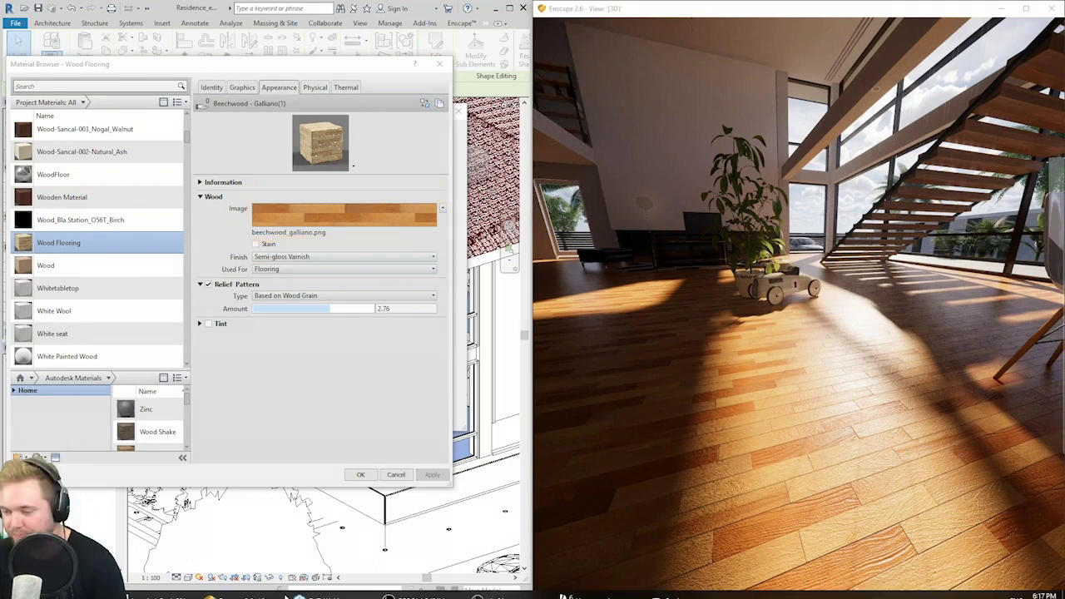
click(612, 596)
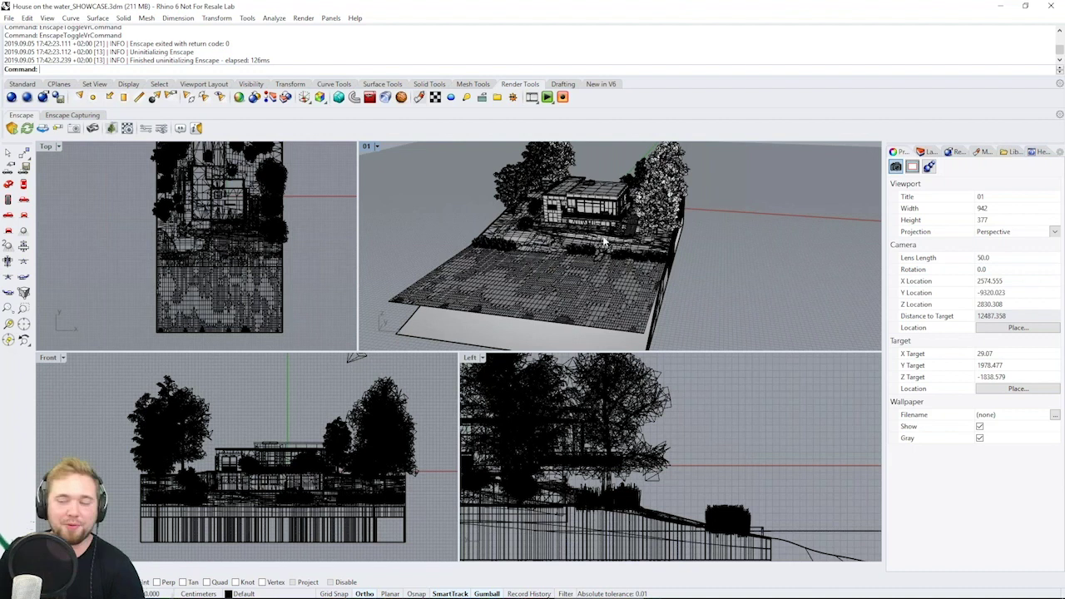
right_drag(604, 242, 559, 221)
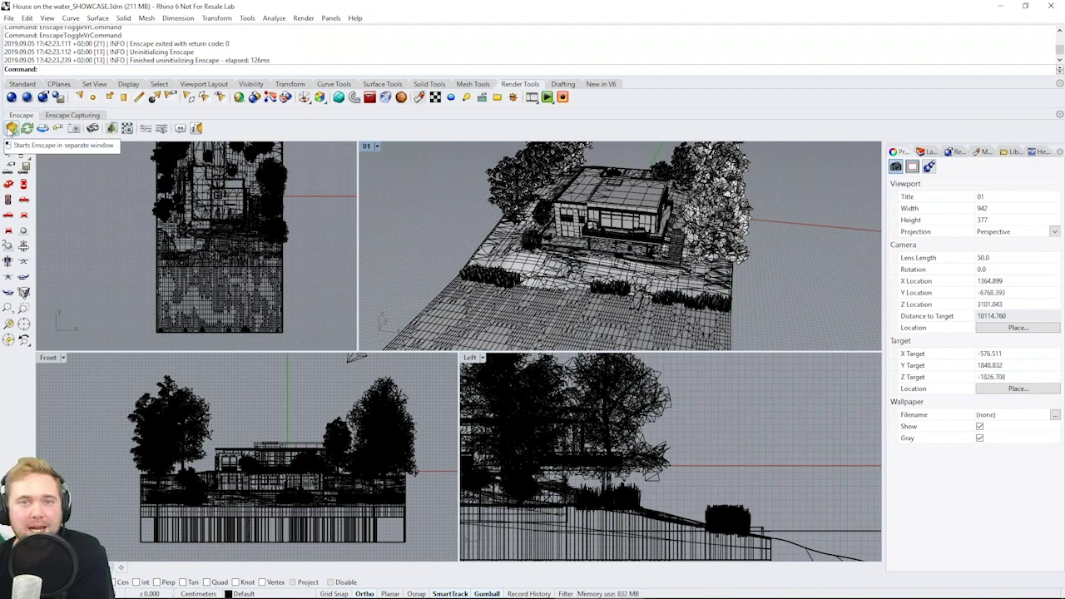
click(10, 128)
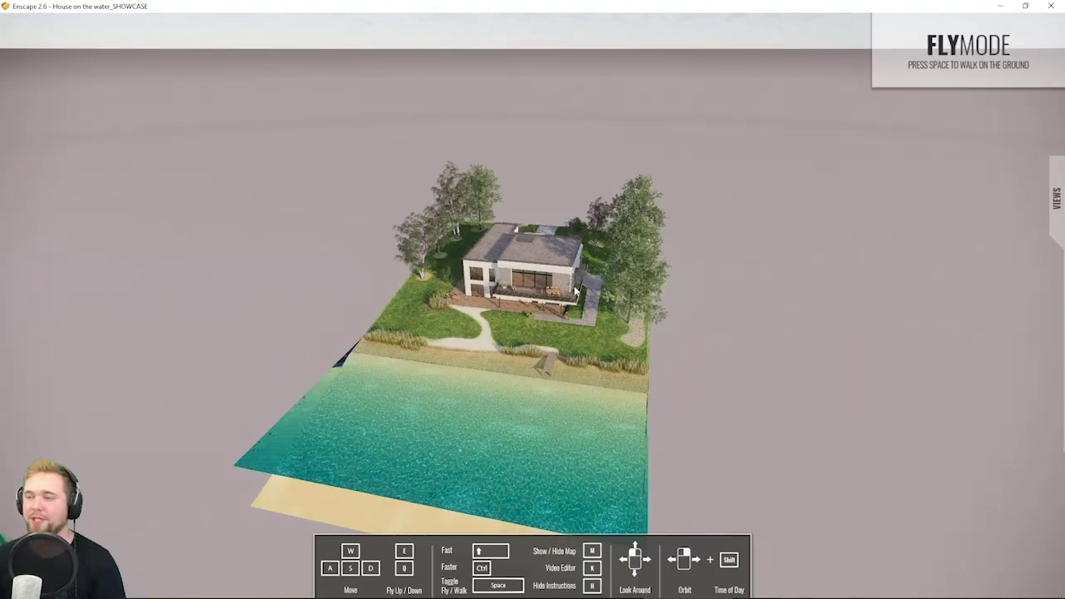
Fly in towards the lakeside facade of the house and set the time of day to about 13:06.
key(w)
key(w)
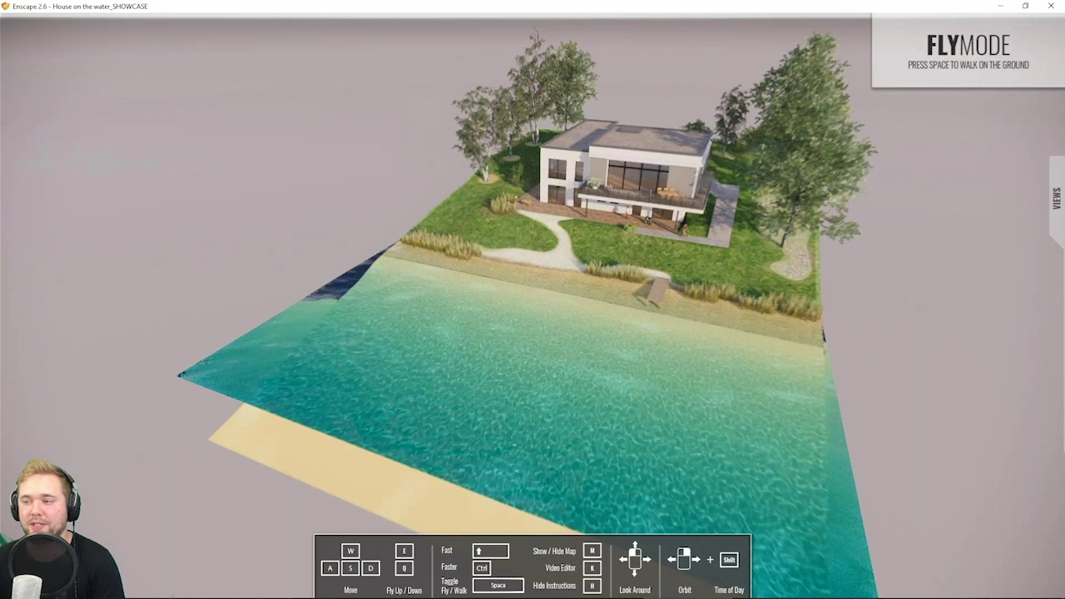
key(w)
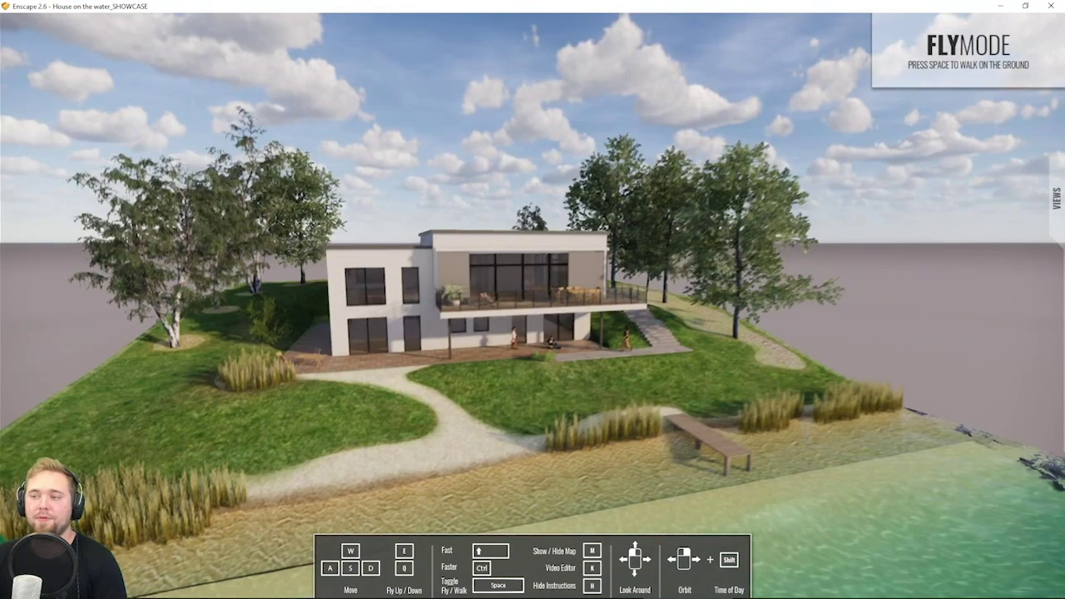
key(w)
shift+right_drag(533, 300, 666, 299)
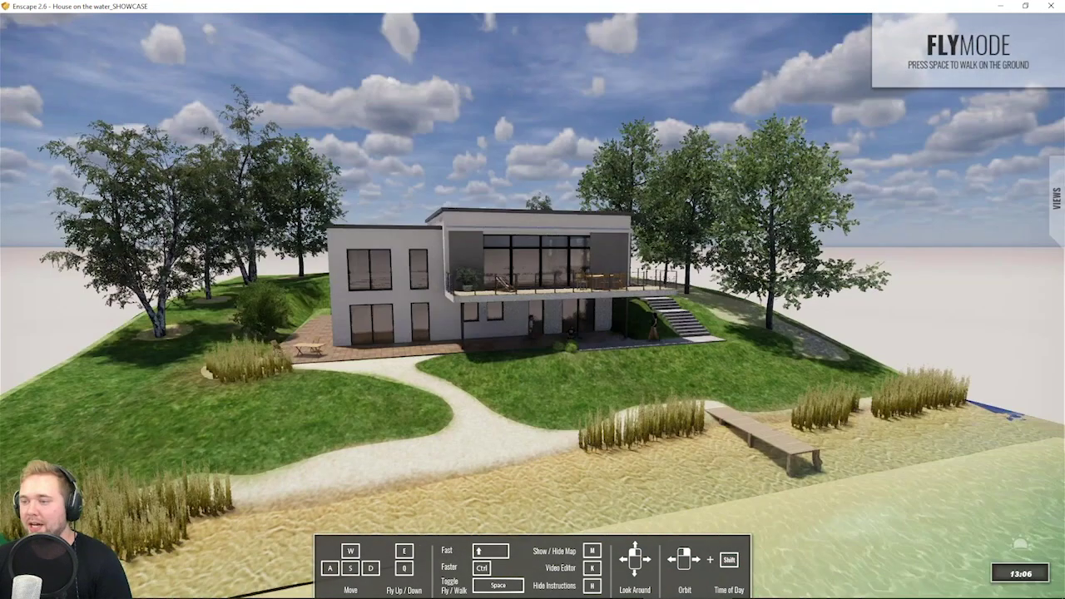
Fly low over the lake to examine the water surface, its depth colours and the sandy shoreline.
drag(533, 300, 683, 466)
key(w)
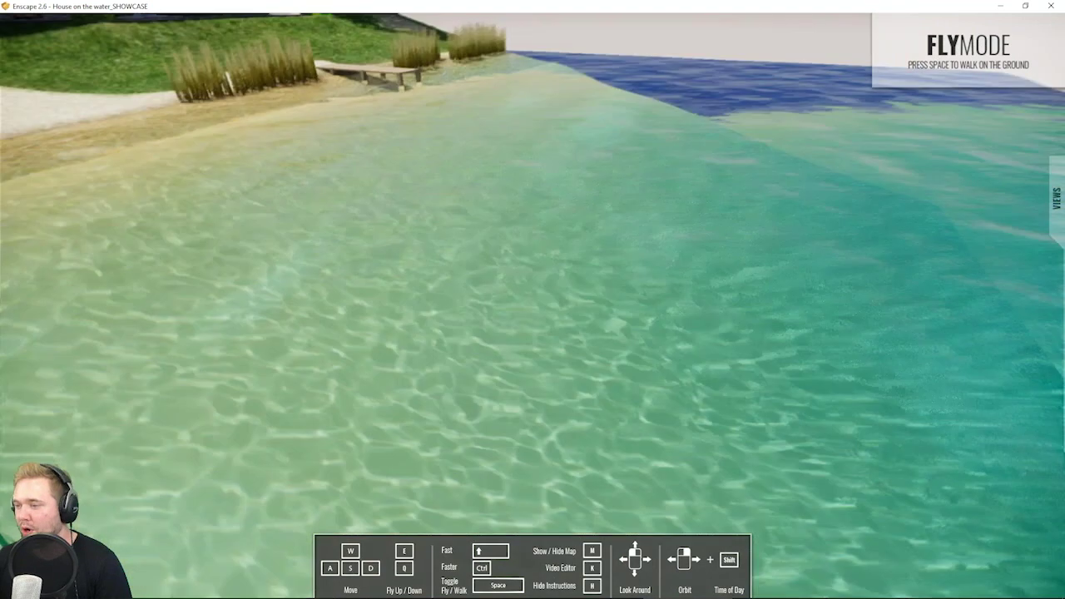
drag(532, 300, 682, 258)
key(e)
drag(532, 300, 366, 275)
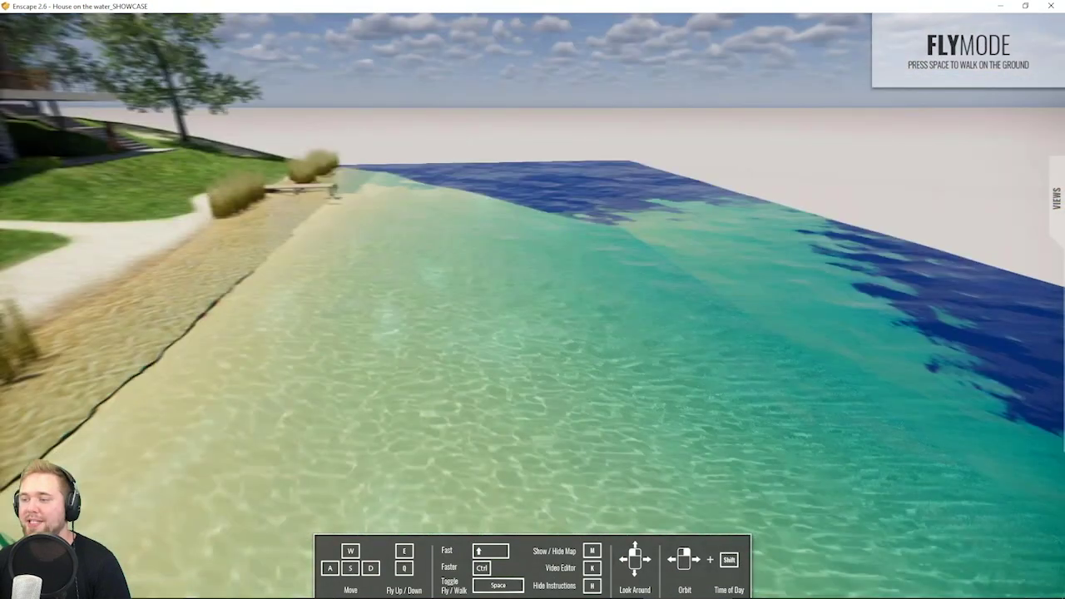
key(a)
key(a)
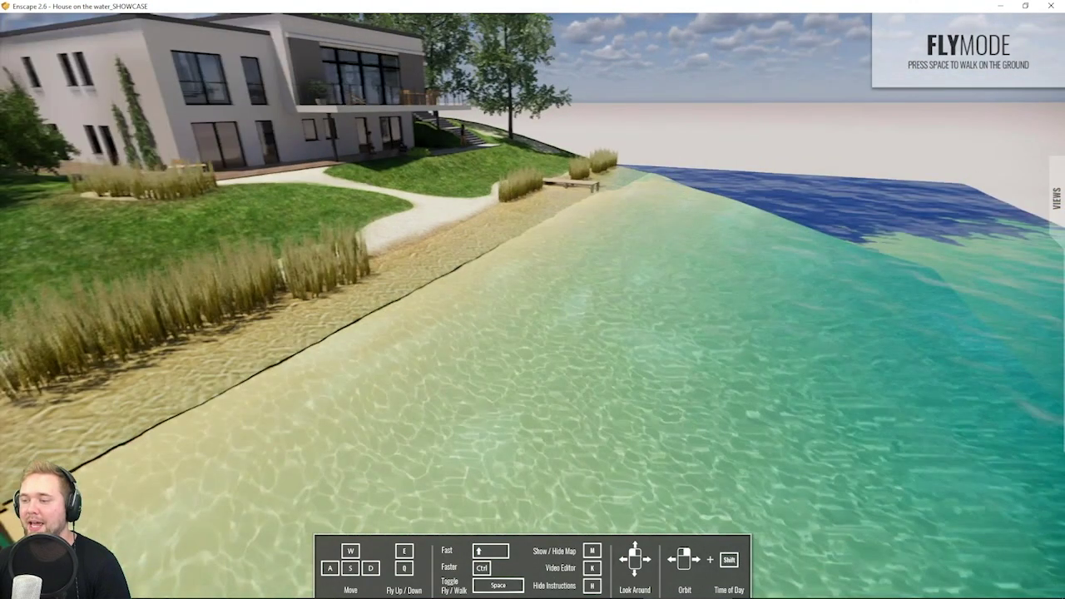
key(a)
key(d)
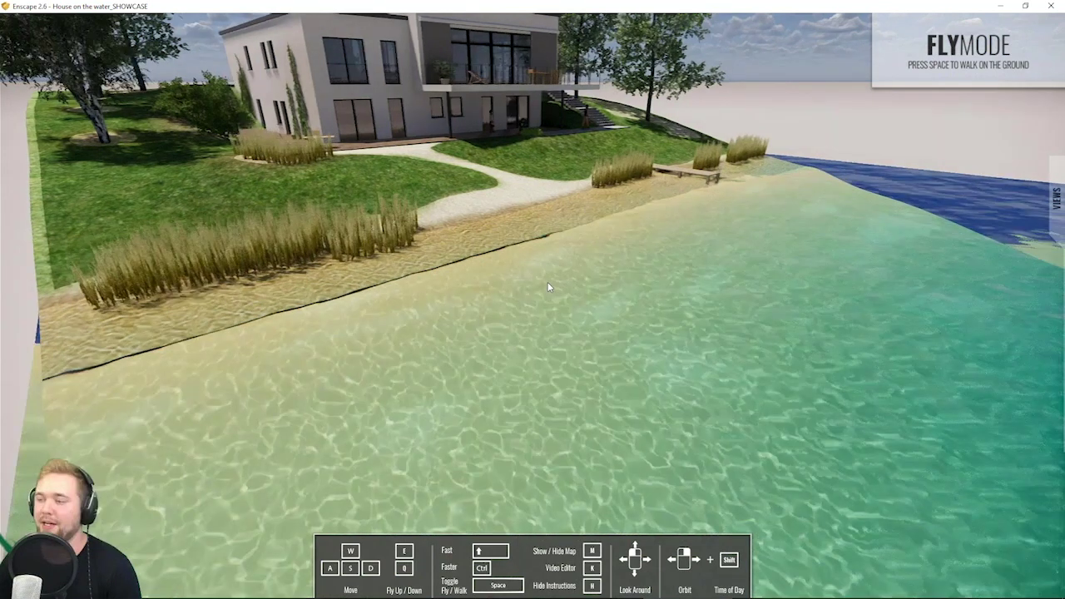
right_drag(547, 282, 553, 277)
key(w)
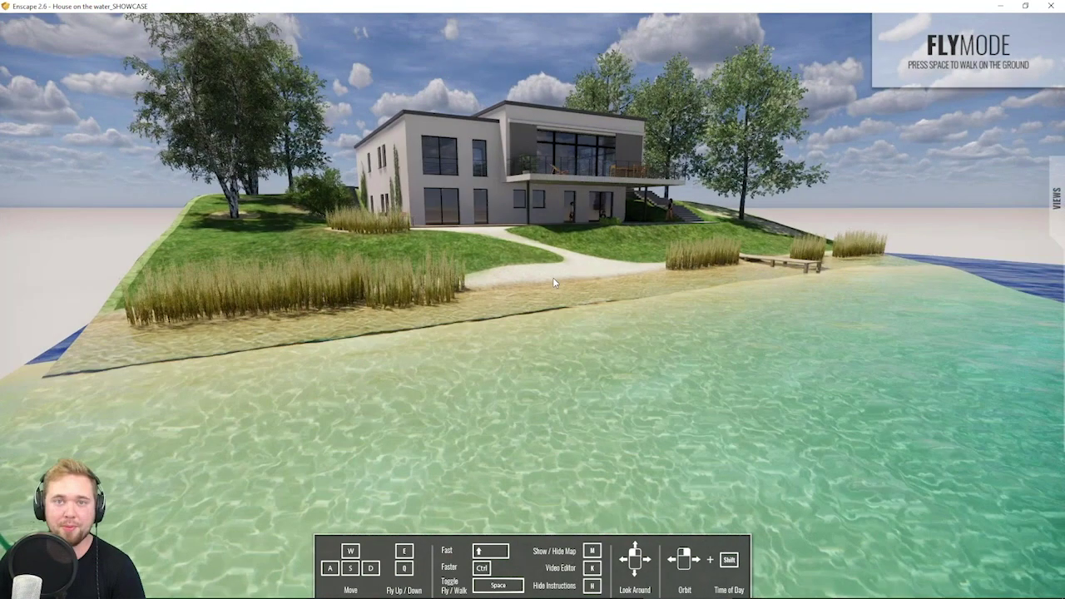
Fly past the shore reeds to inspect the lawn's grass up close and the house with its terrace and balcony.
drag(553, 279, 832, 342)
key(w)
drag(532, 300, 283, 291)
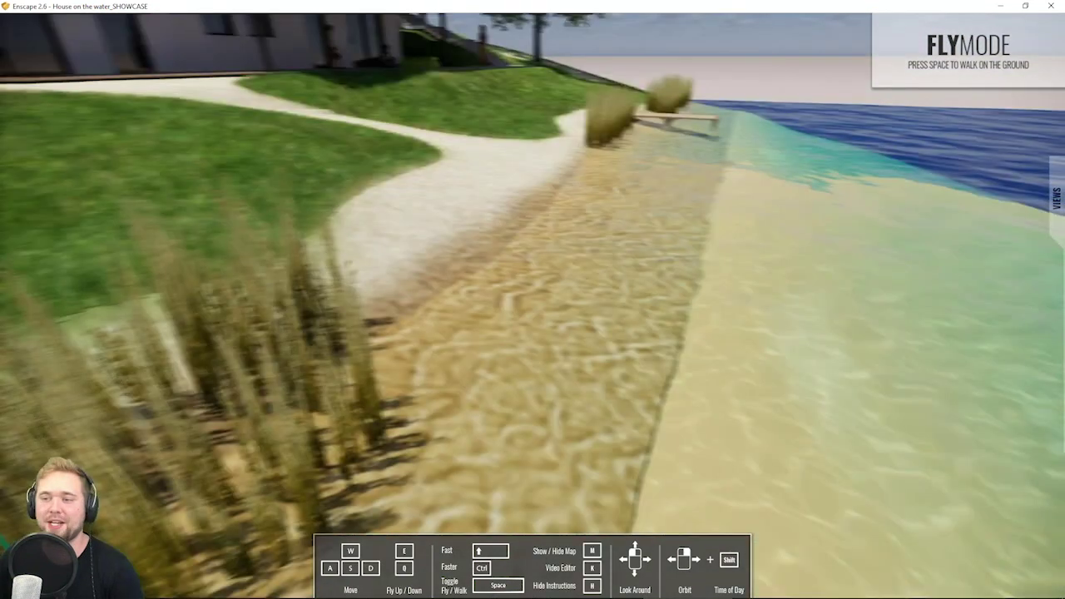
drag(500, 287, 358, 258)
key(w)
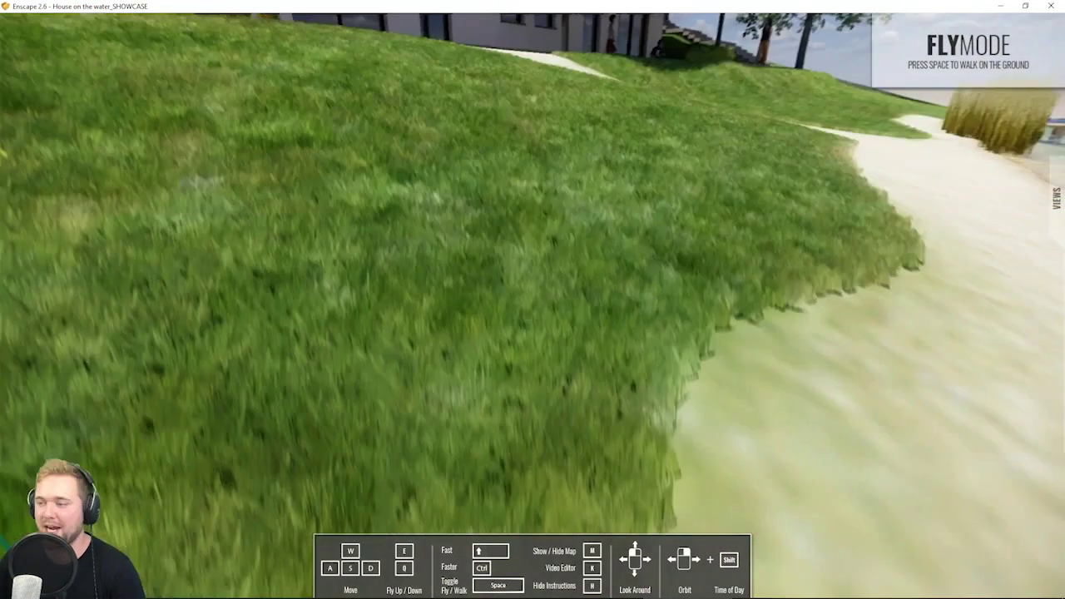
drag(532, 299, 599, 224)
drag(545, 331, 666, 291)
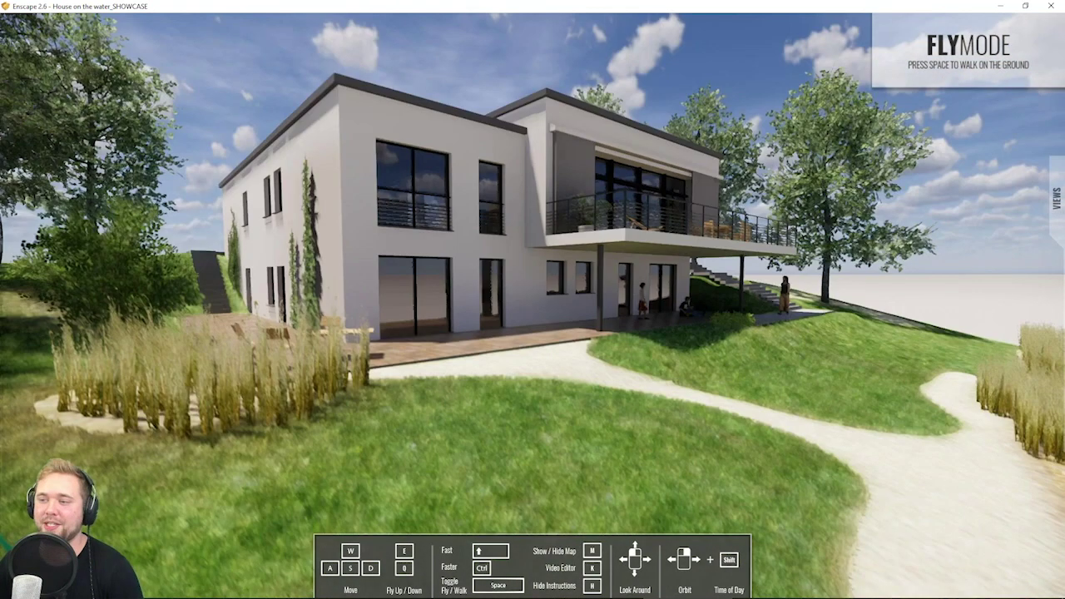
key(e)
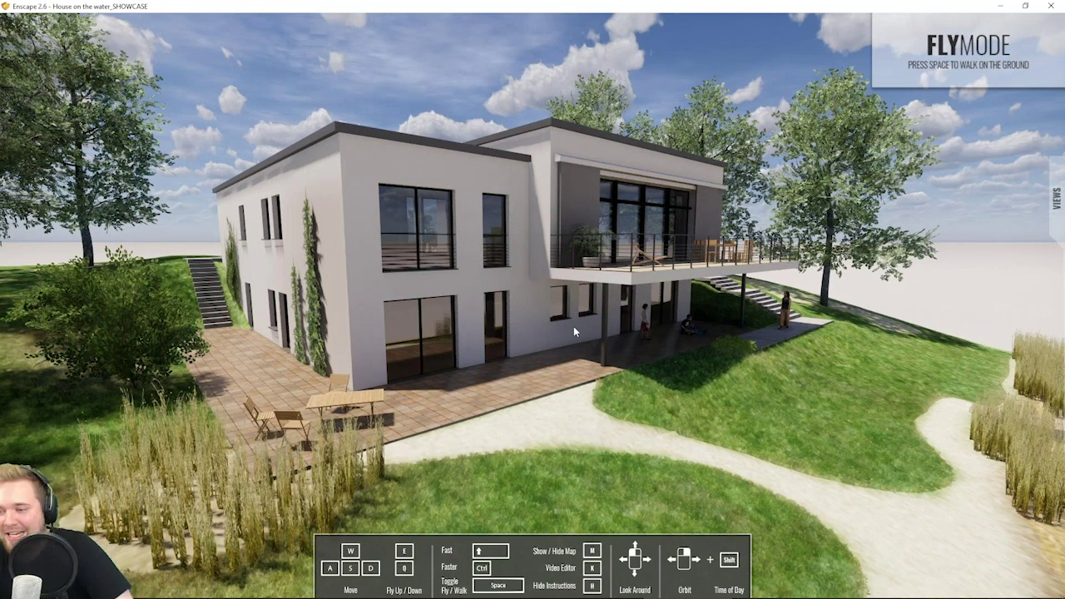
mouse_move(564, 595)
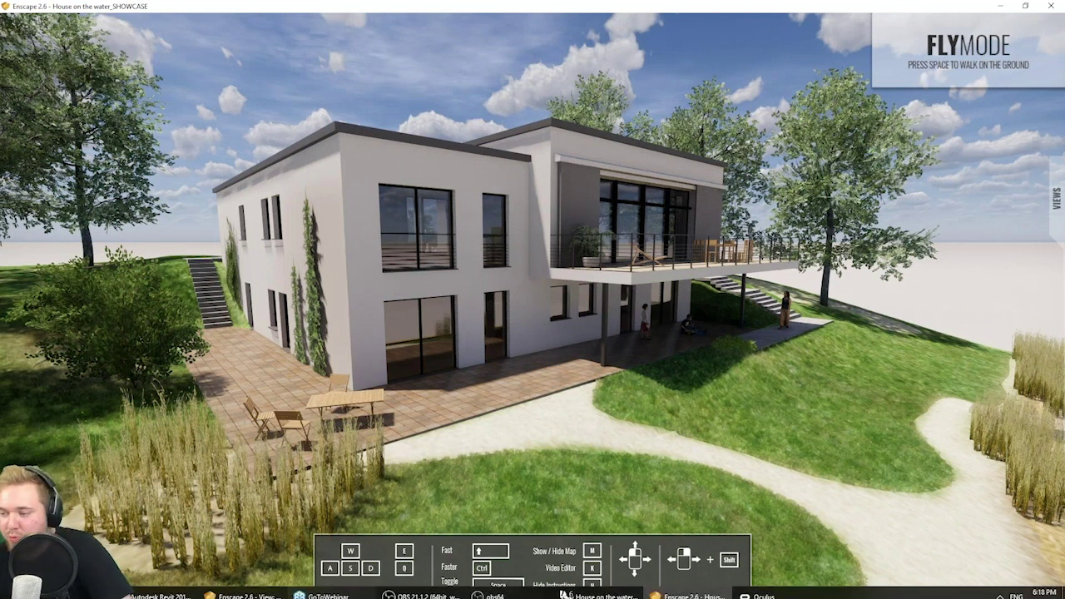
Switch from the Enscape view to Rhino and bring up a maximised Chrome browser window.
click(566, 593)
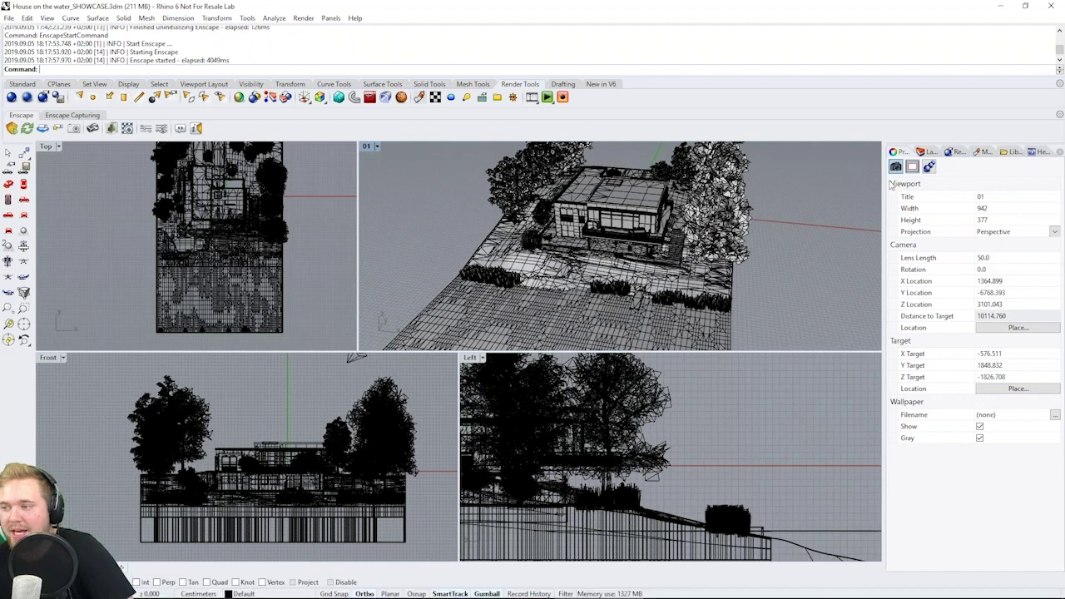
click(546, 256)
key(Escape)
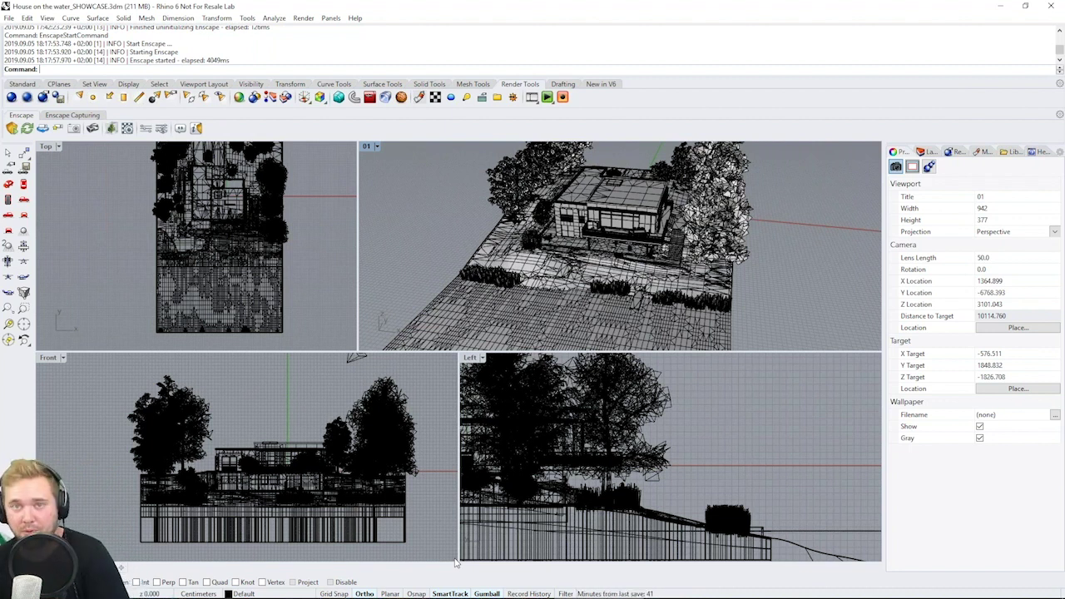
mouse_move(244, 589)
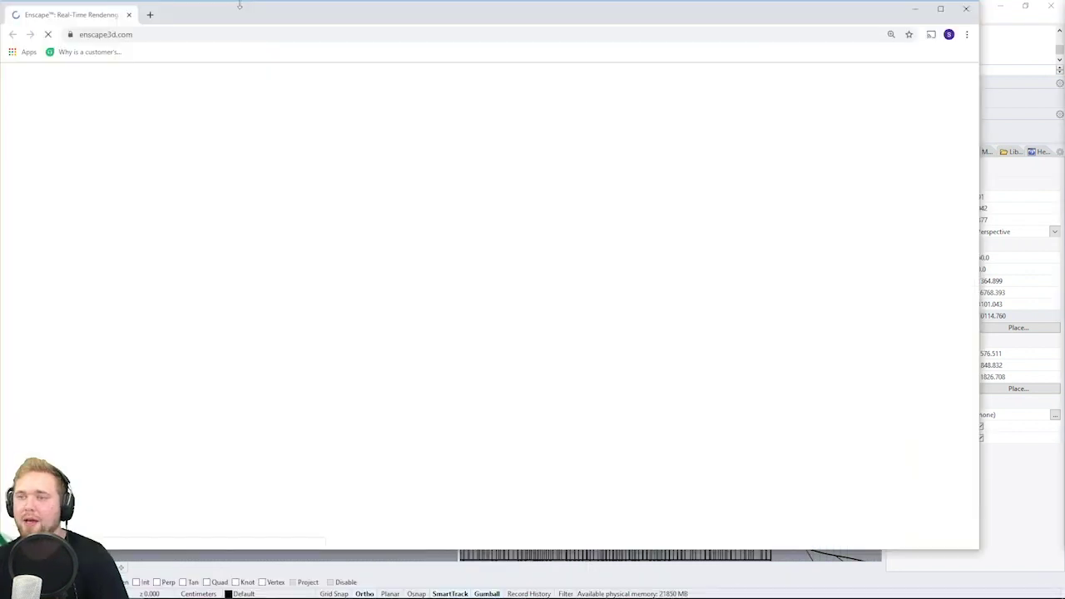
drag(245, 10, 316, 20)
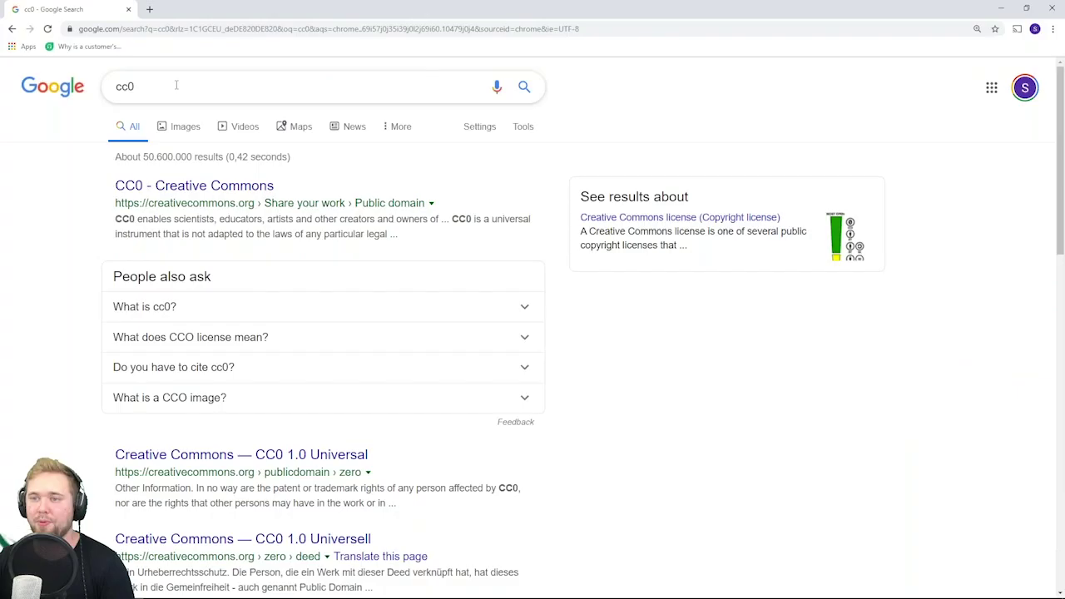
Search Google for "cc0 textures".
double_click(175, 86)
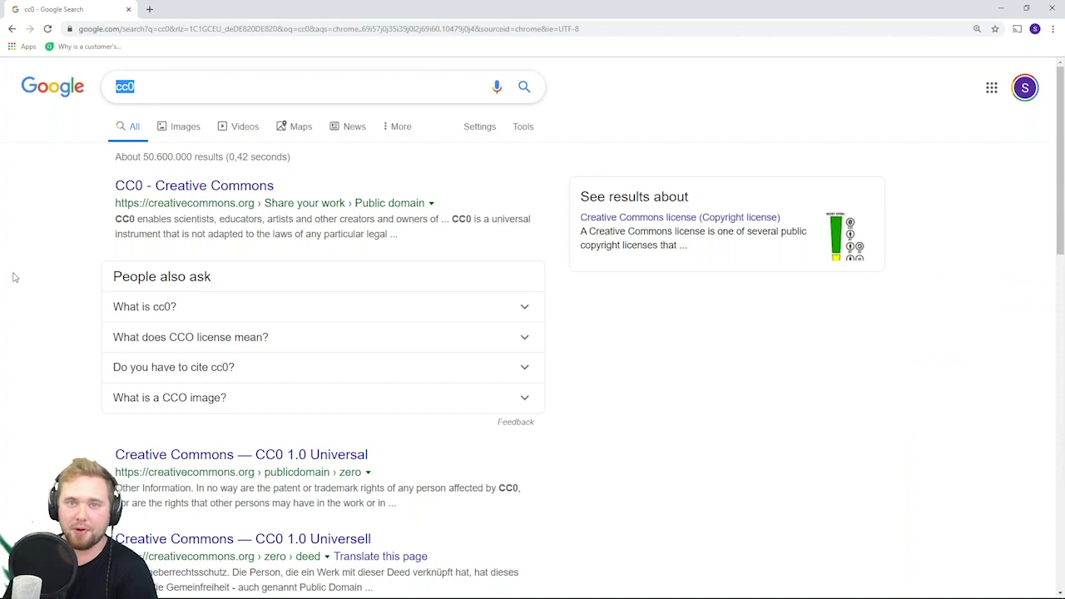
click(177, 97)
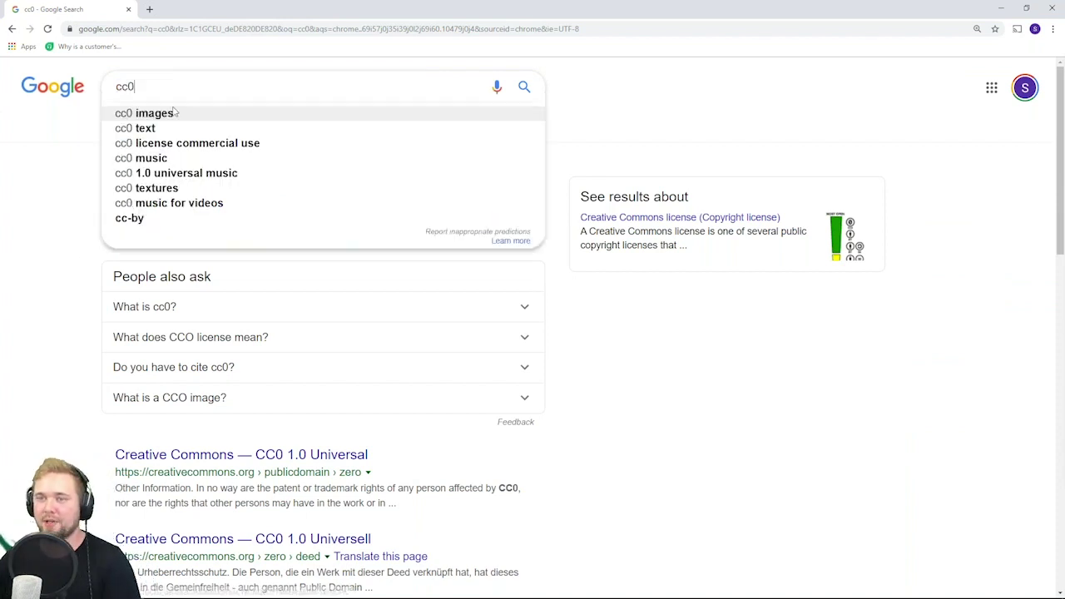
text(texc)
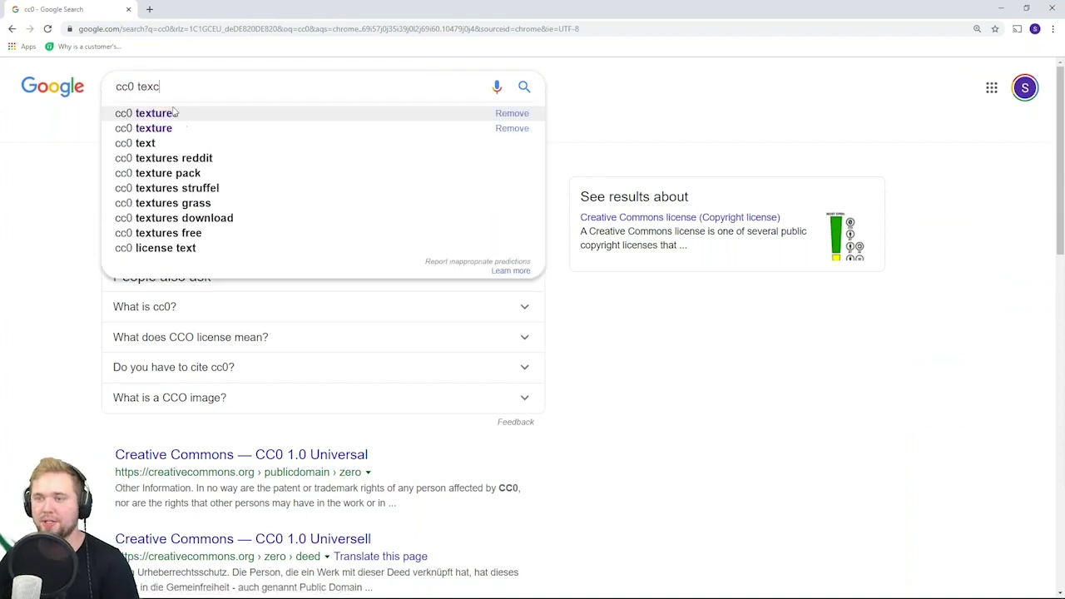
key(Return)
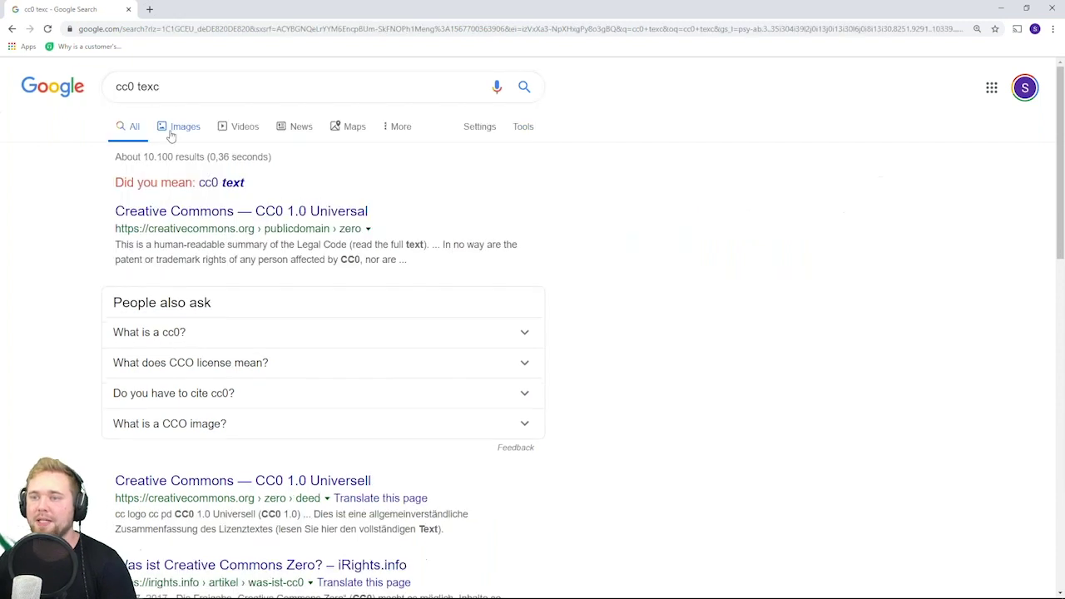
click(204, 92)
key(BackSpace)
text(tures)
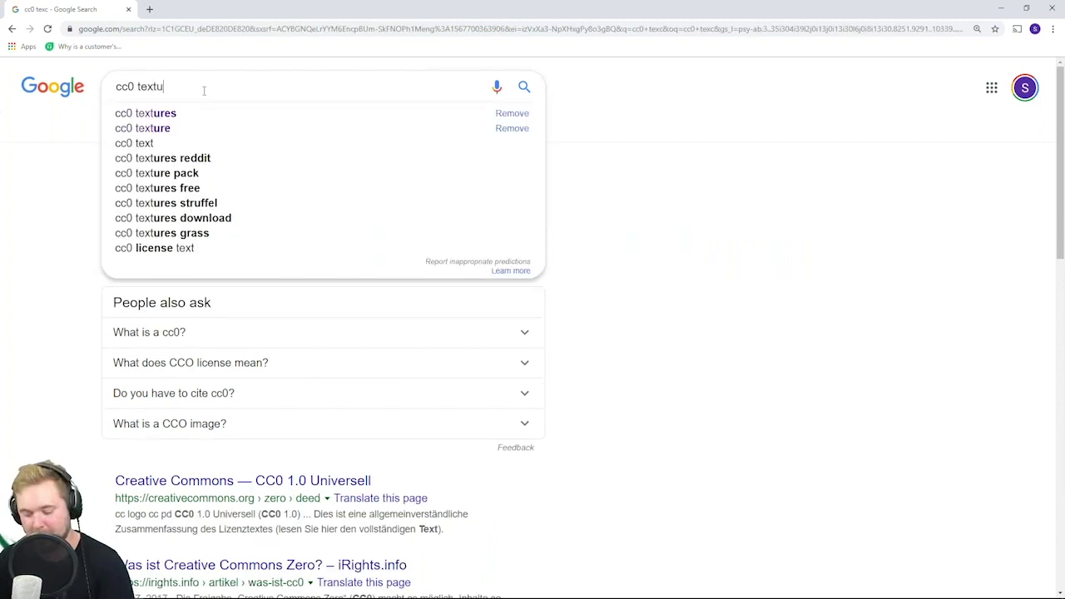
key(Return)
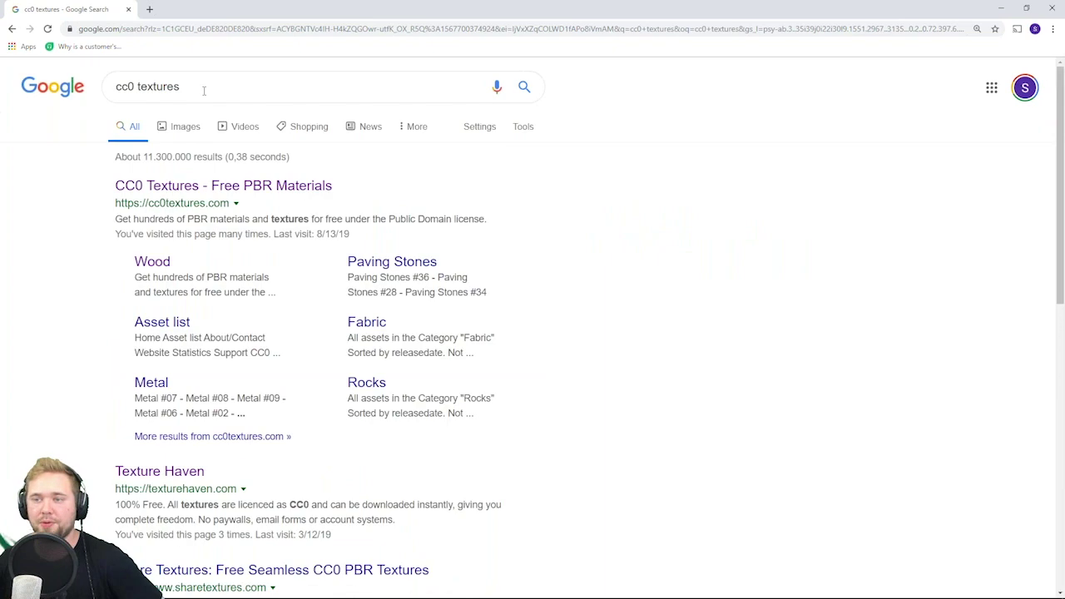
Open the CC0 Textures website and look through its home page down to the popular material categories.
click(201, 185)
scroll(404, 340, down, 3)
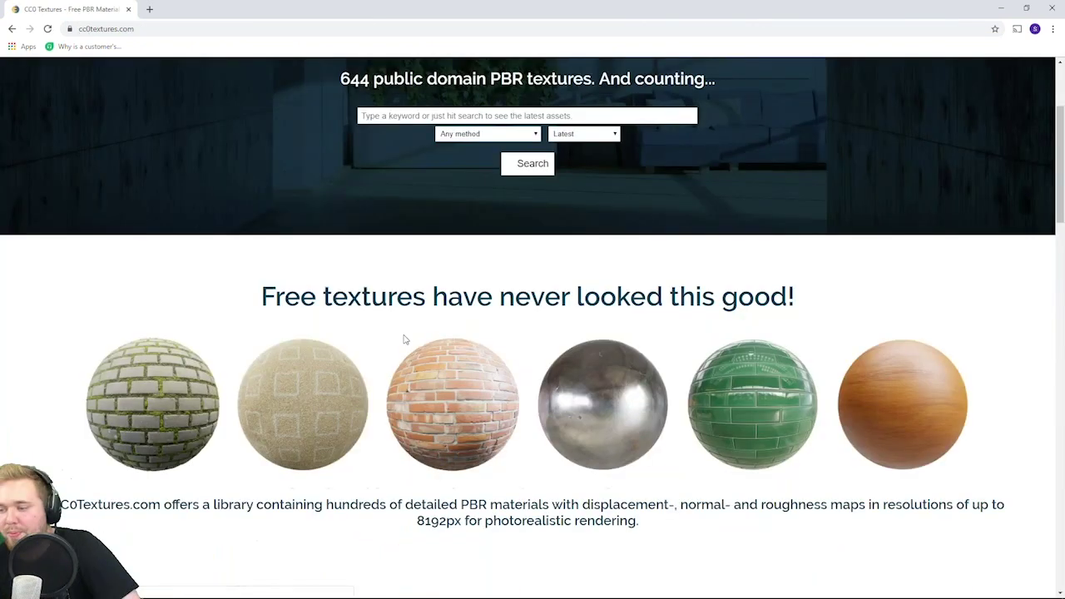
scroll(405, 340, down, 5)
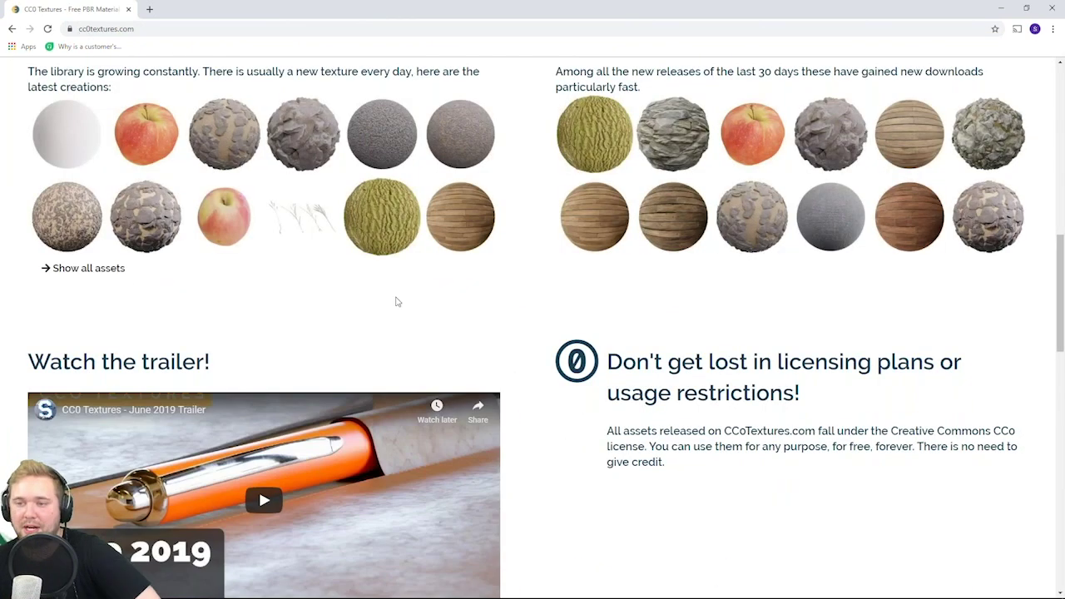
scroll(379, 270, up, 6)
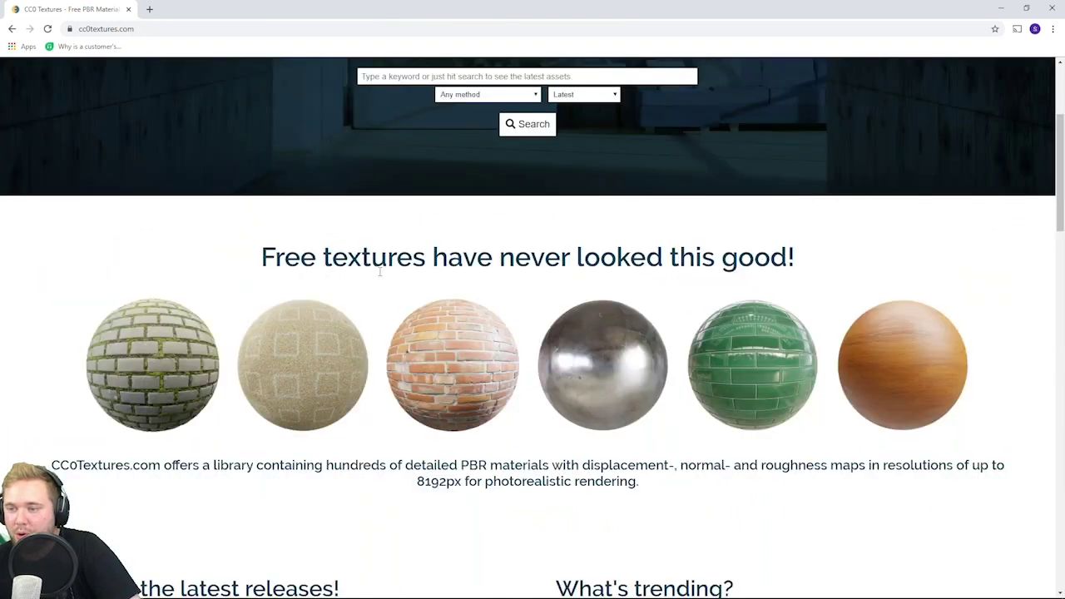
scroll(380, 272, down, 5)
scroll(379, 275, up, 7)
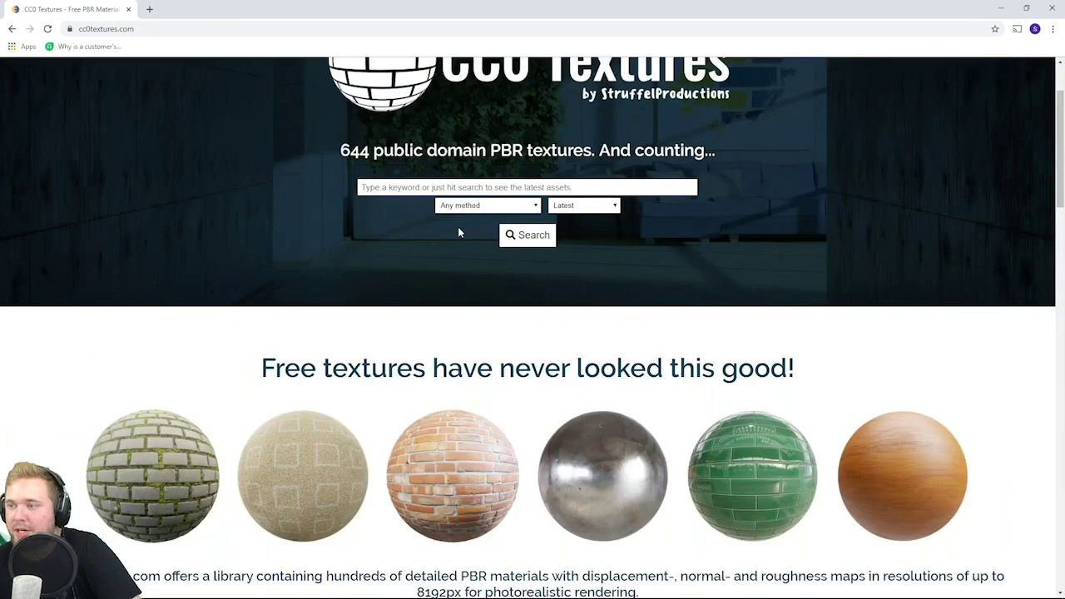
scroll(458, 233, down, 15)
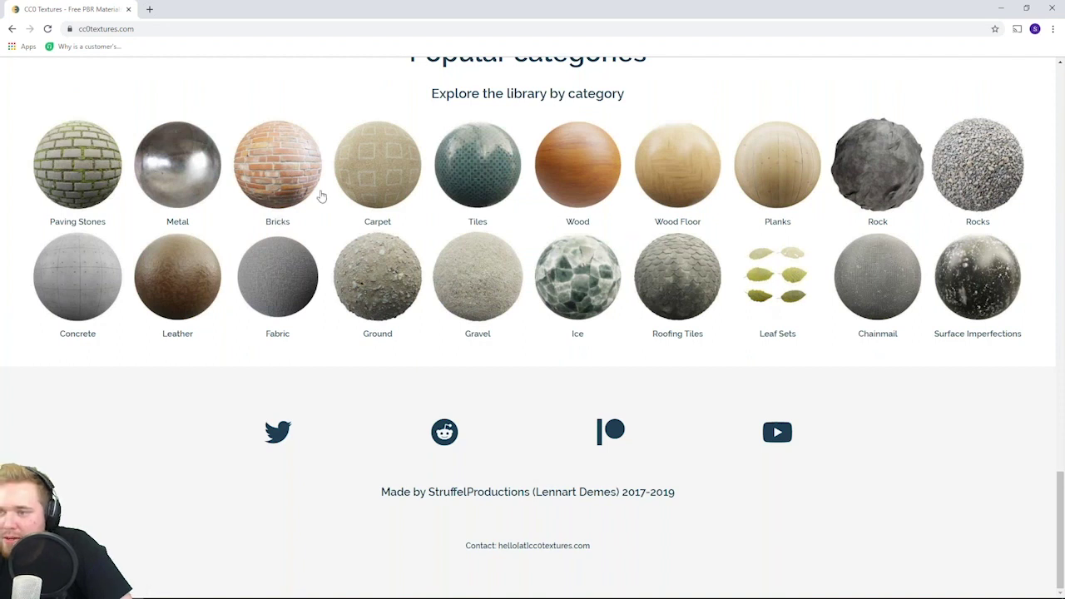
From the Bricks category, choose Bricks #22, download its 2K JPG texture archive and open it.
click(293, 182)
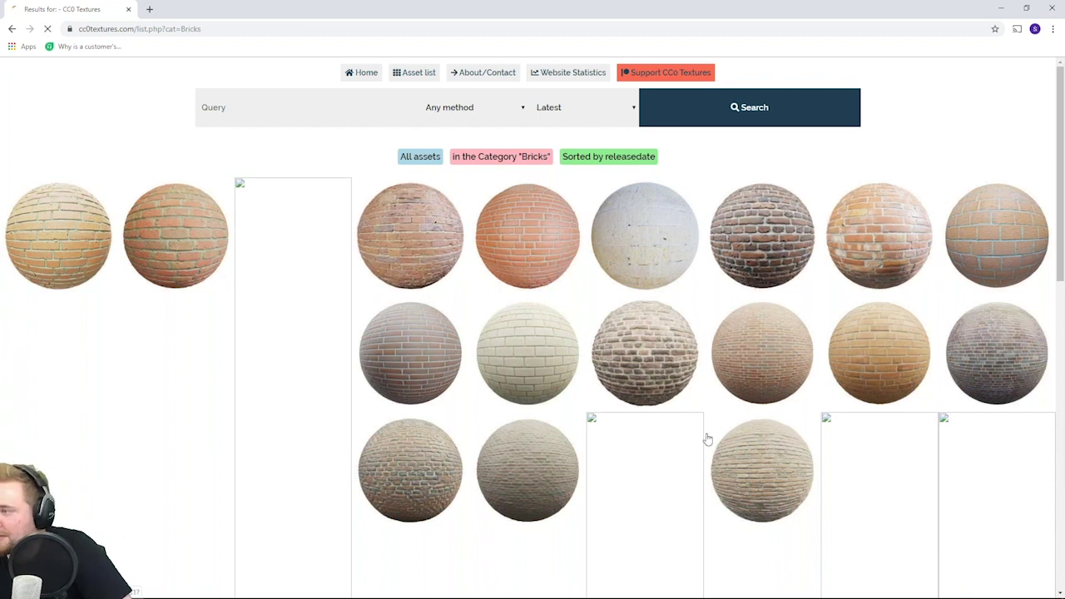
click(746, 396)
scroll(746, 371, down, 2)
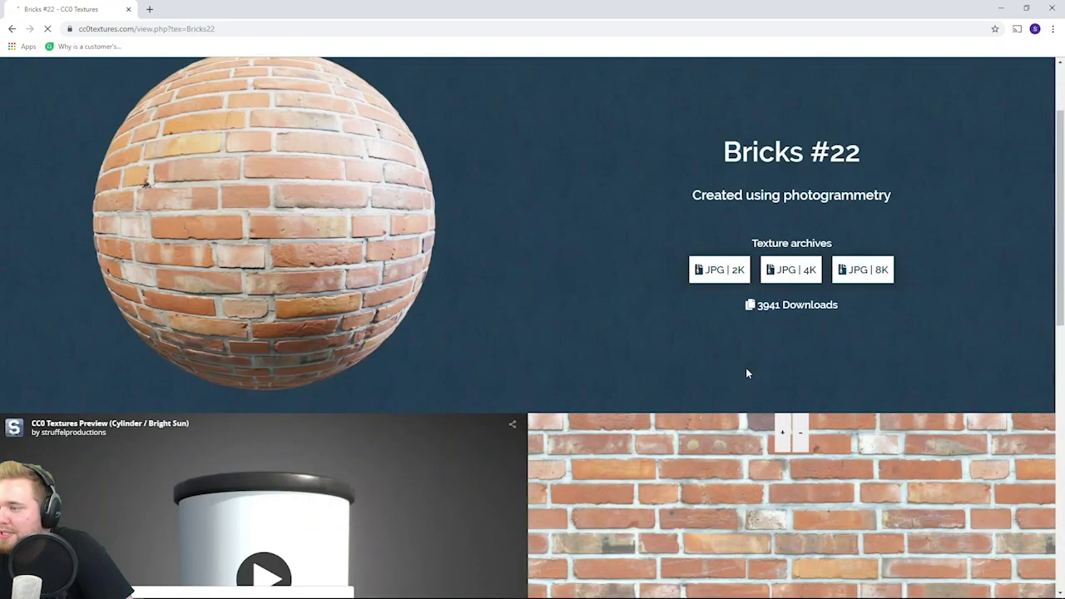
scroll(746, 368, down, 1)
click(717, 174)
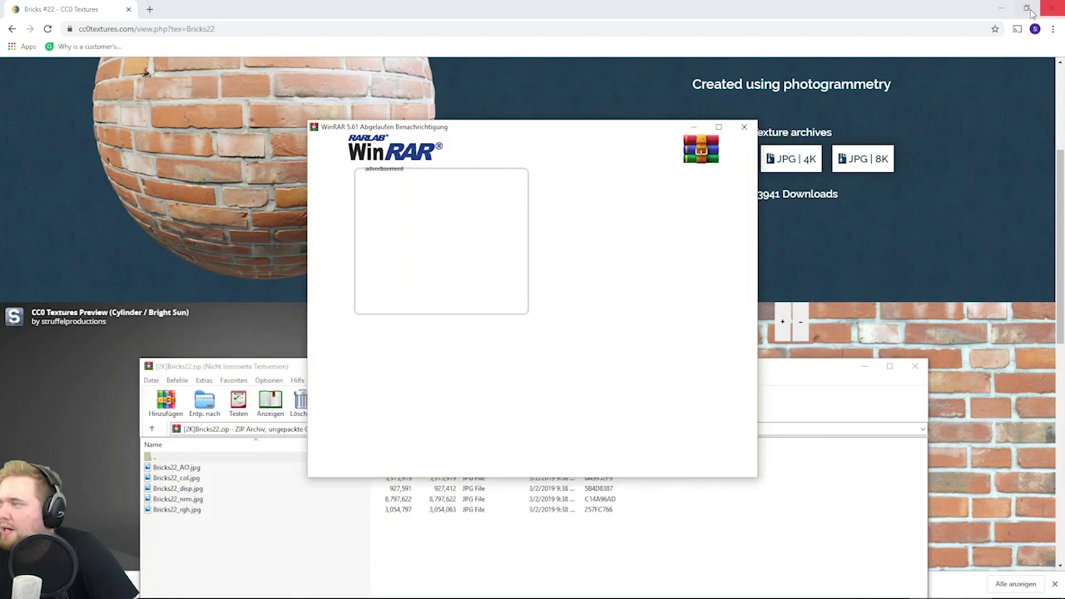
Dismiss the WinRAR notice, clear the desktop, extract the five Bricks22 JPG maps onto it and close the archive.
click(1001, 7)
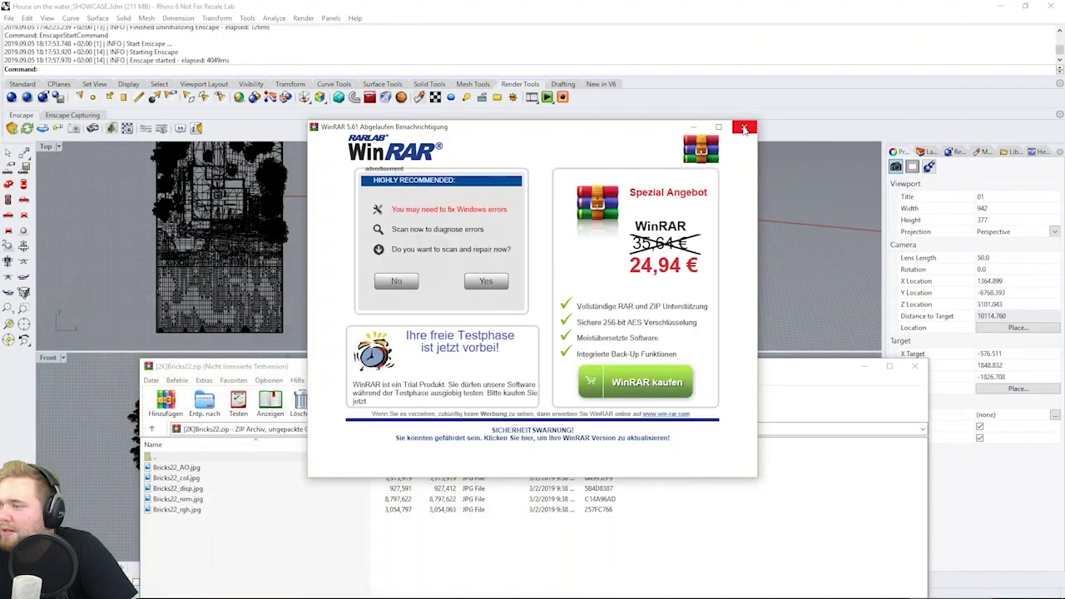
click(745, 129)
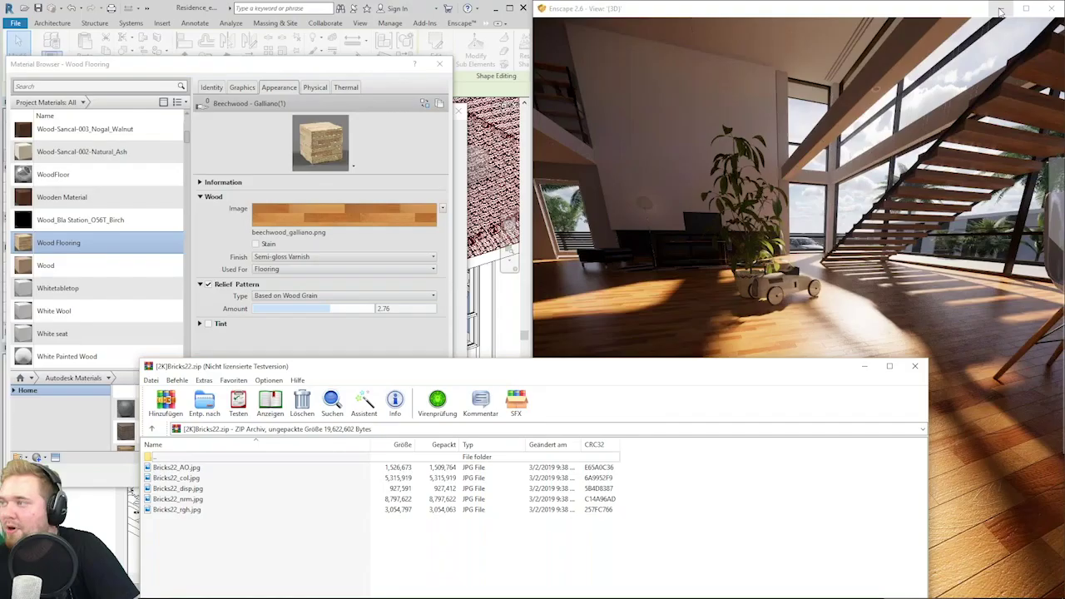
click(1002, 10)
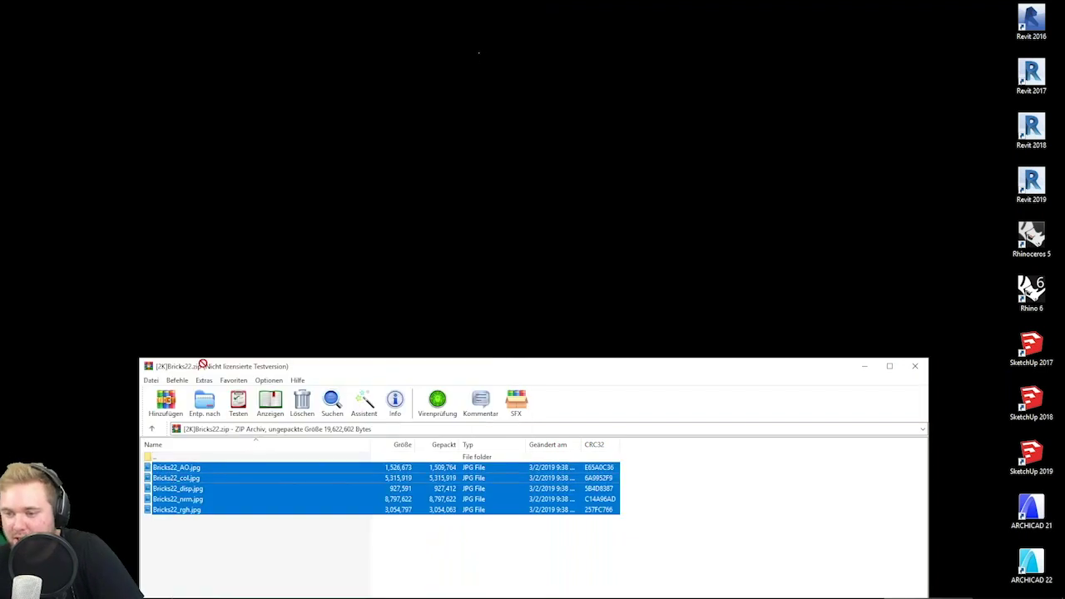
drag(176, 488, 208, 186)
click(440, 152)
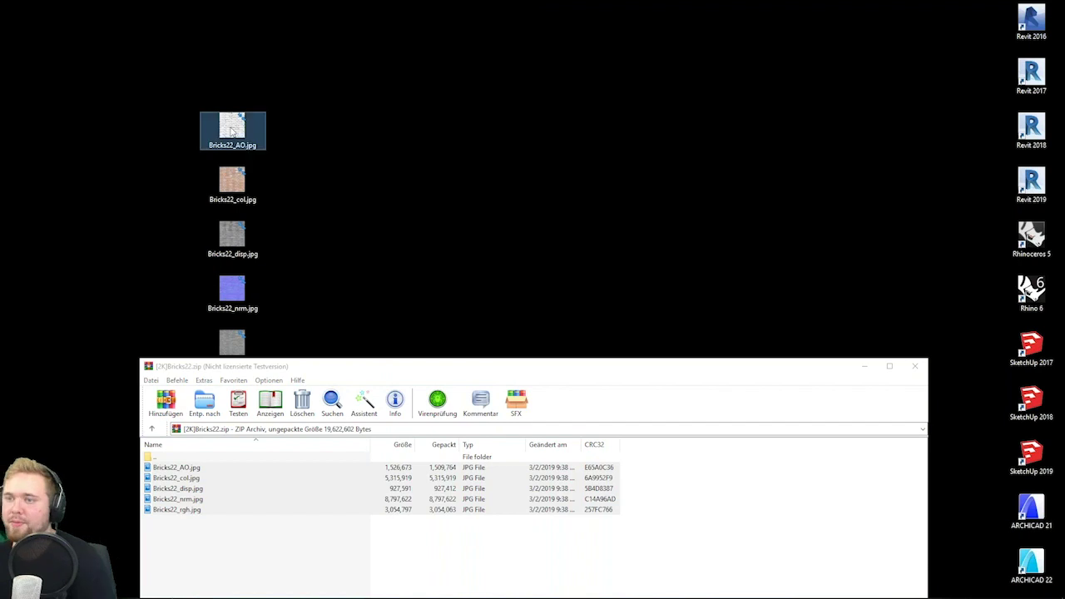
click(914, 367)
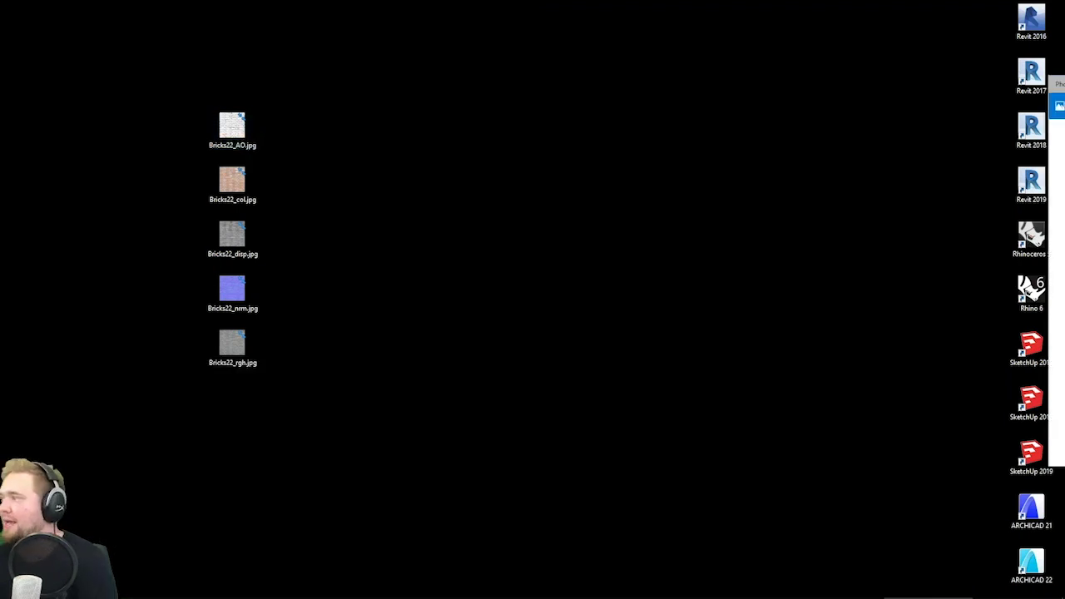
View the Bricks22 ambient occlusion, colour, displacement, normal and roughness maps one after another in Photos.
drag(1064, 82, 484, 125)
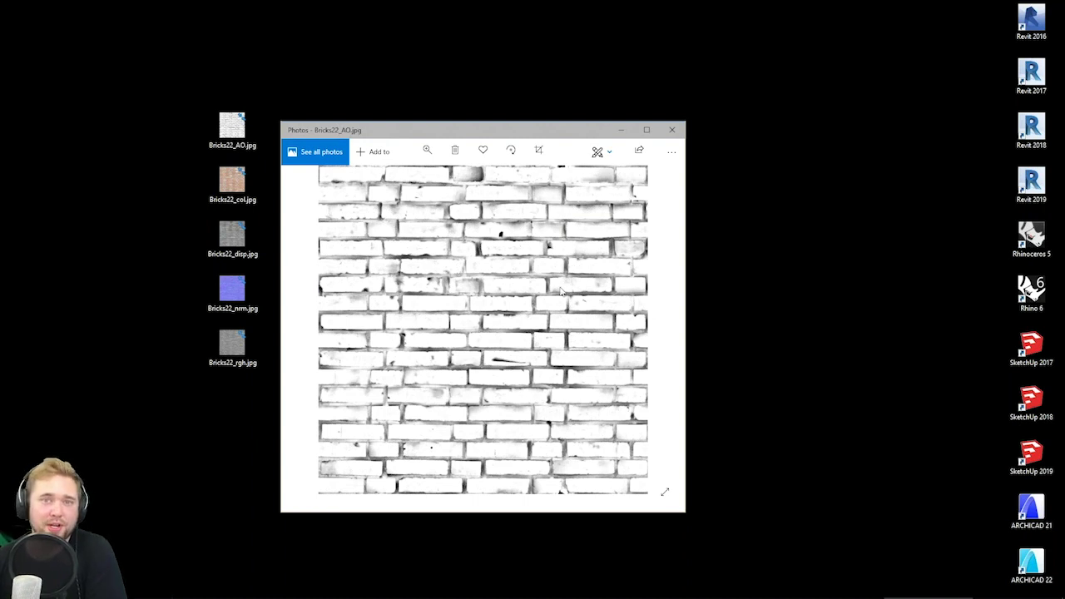
key(Right)
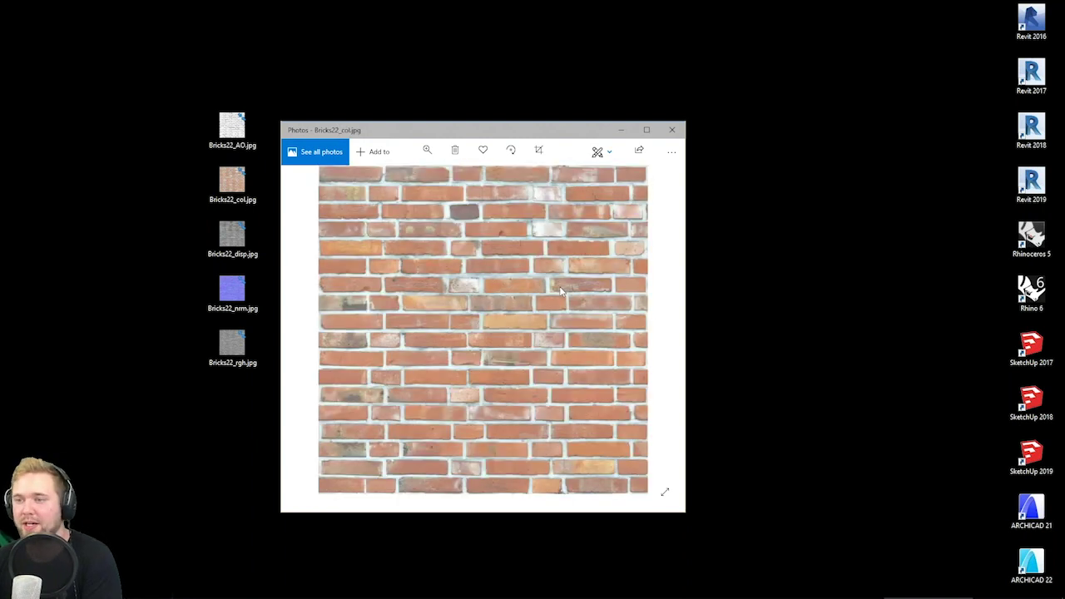
click(241, 181)
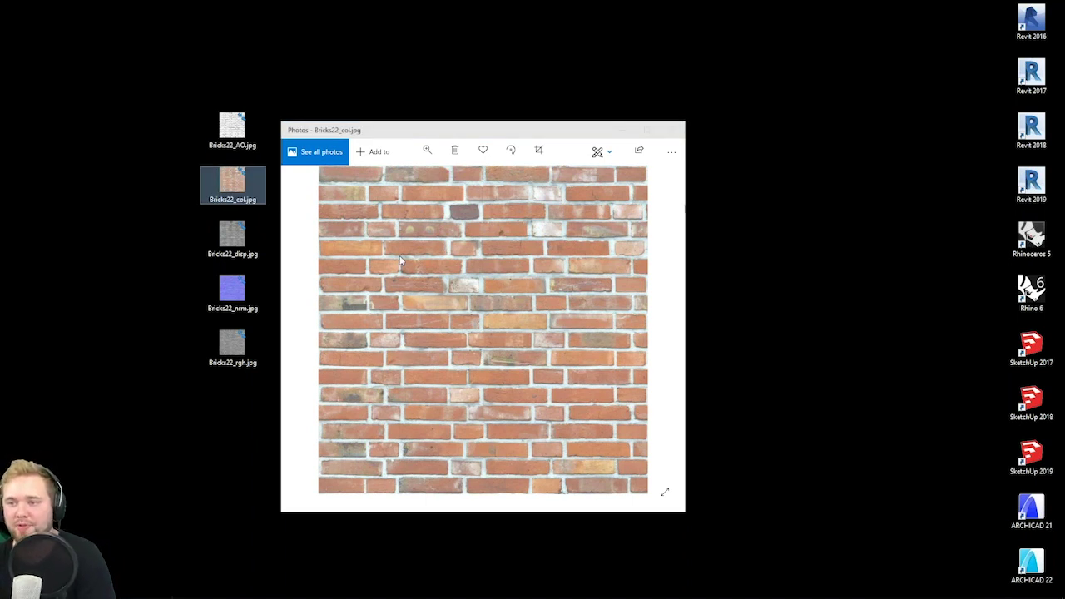
key(Right)
click(402, 256)
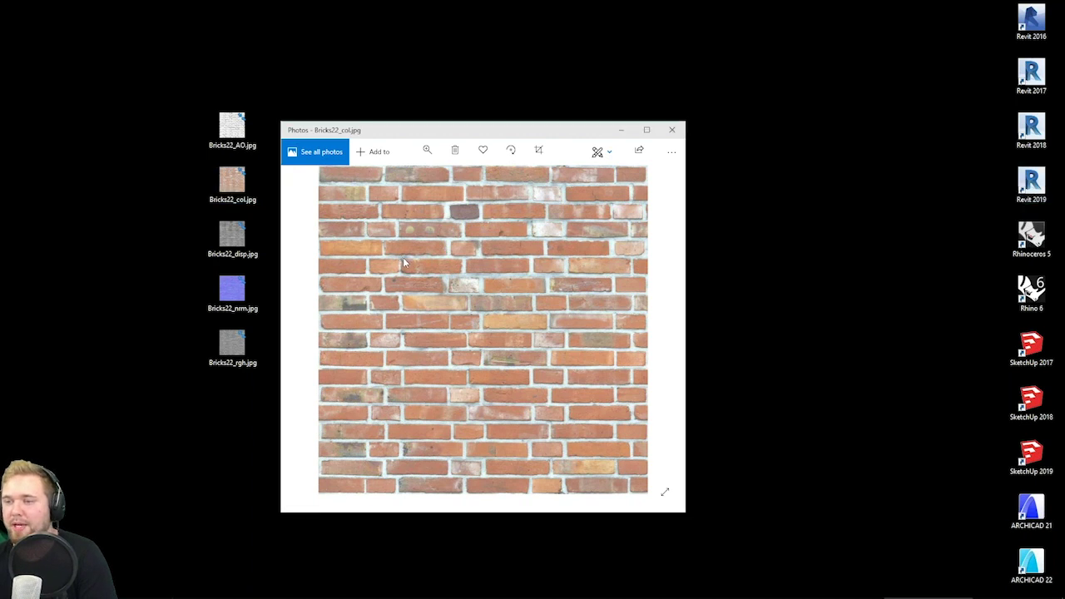
key(Right)
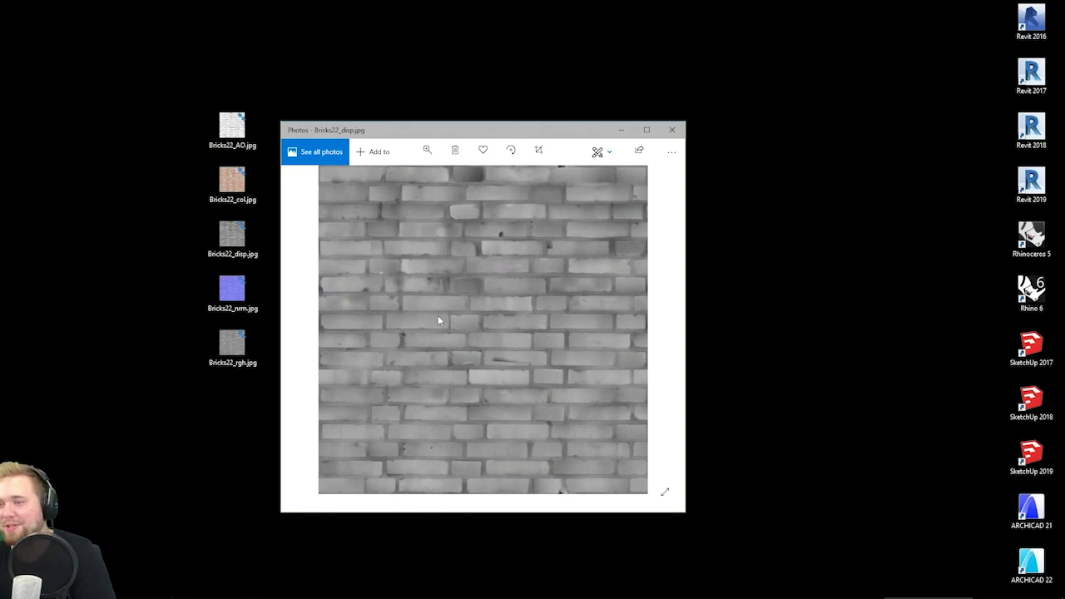
key(Right)
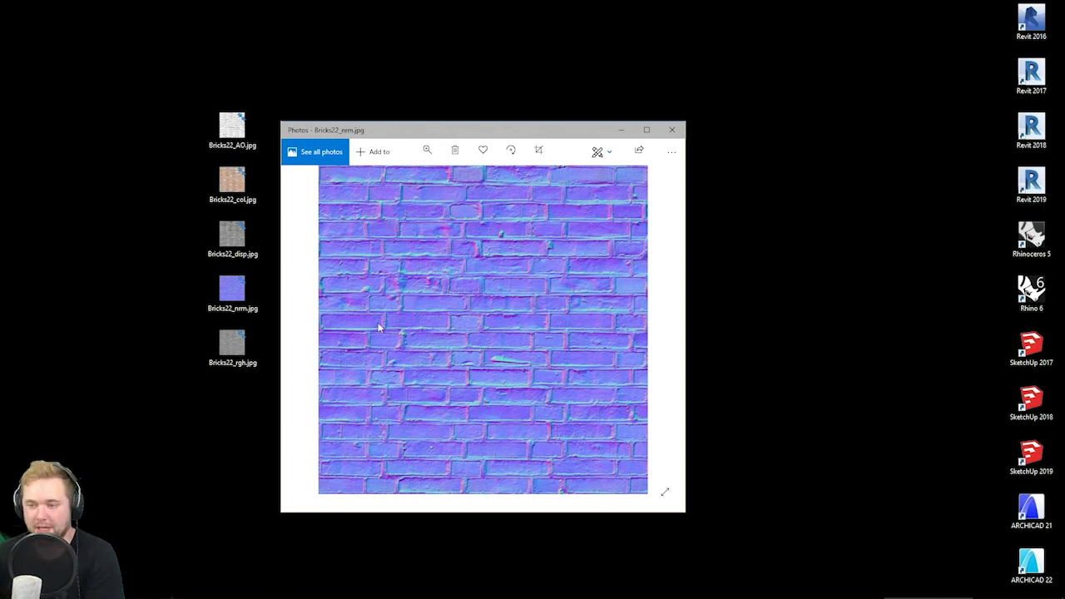
double_click(227, 344)
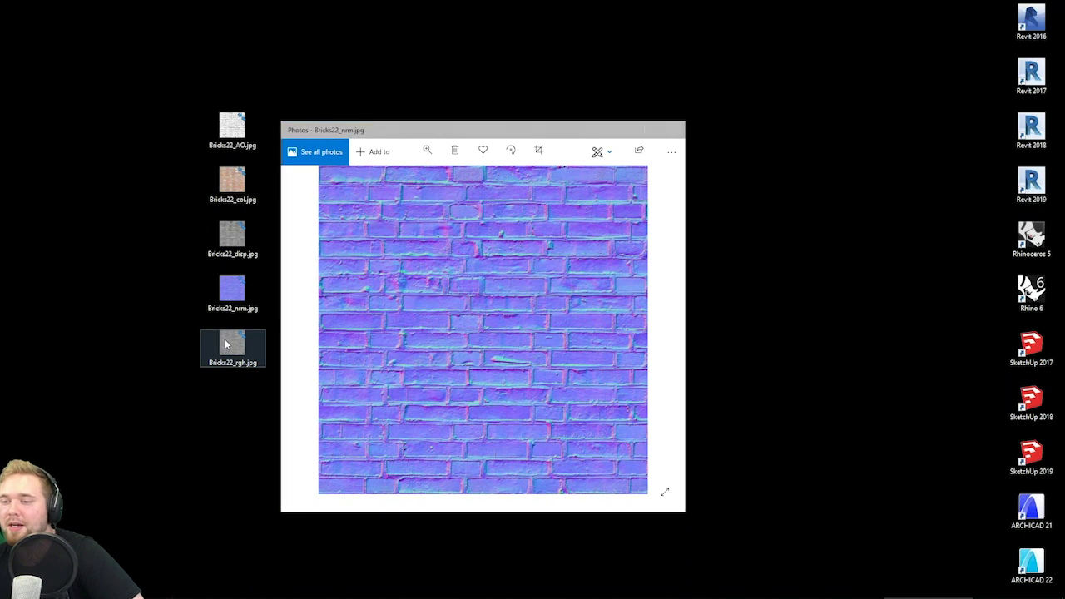
Switch to the House on the water view in Enscape and fly in close to the white corner walls.
mouse_move(654, 598)
mouse_move(759, 596)
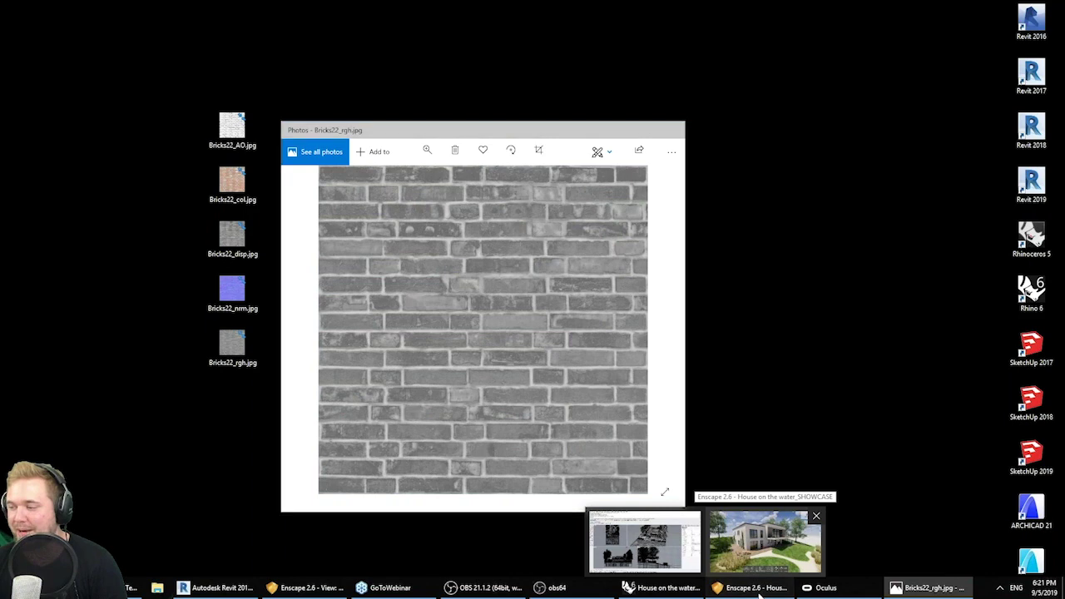
click(759, 592)
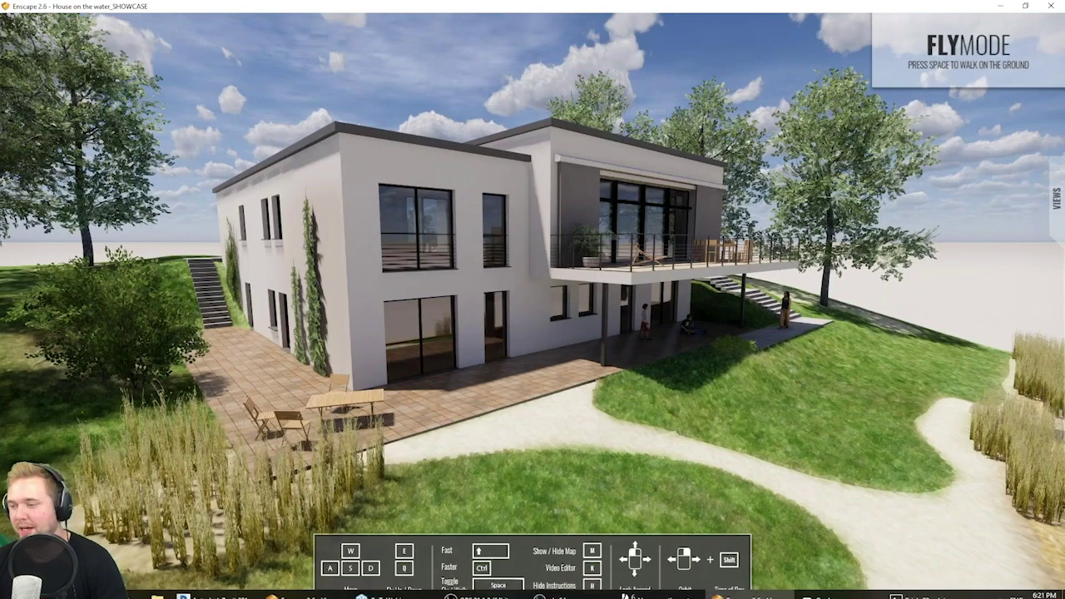
key(w)
key(w)
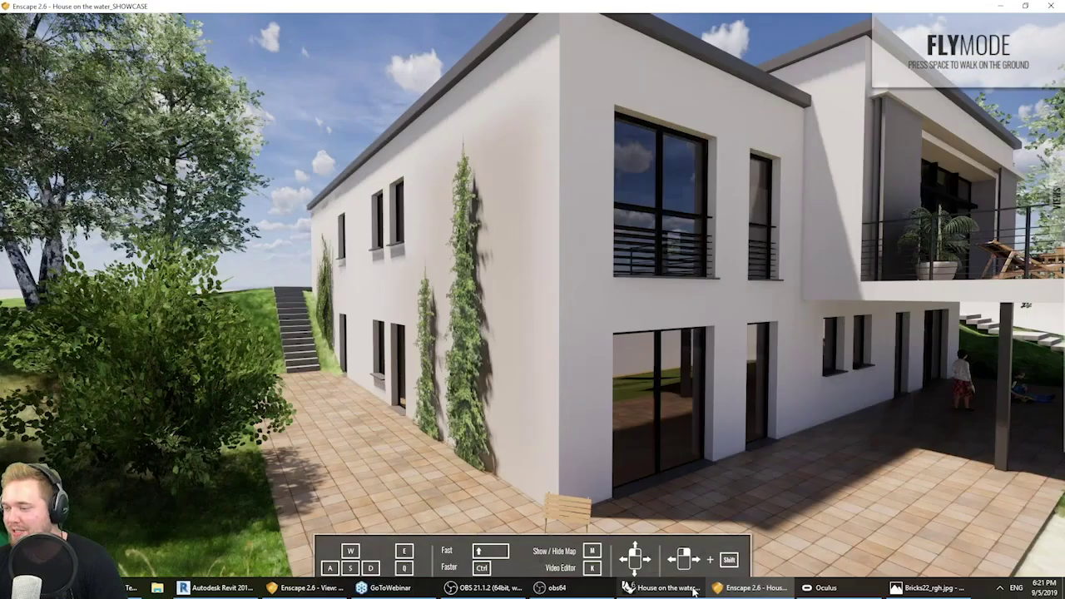
Switch to Rhino, frame the house in viewport 01 and select the grouped walls to check their material properties.
click(691, 588)
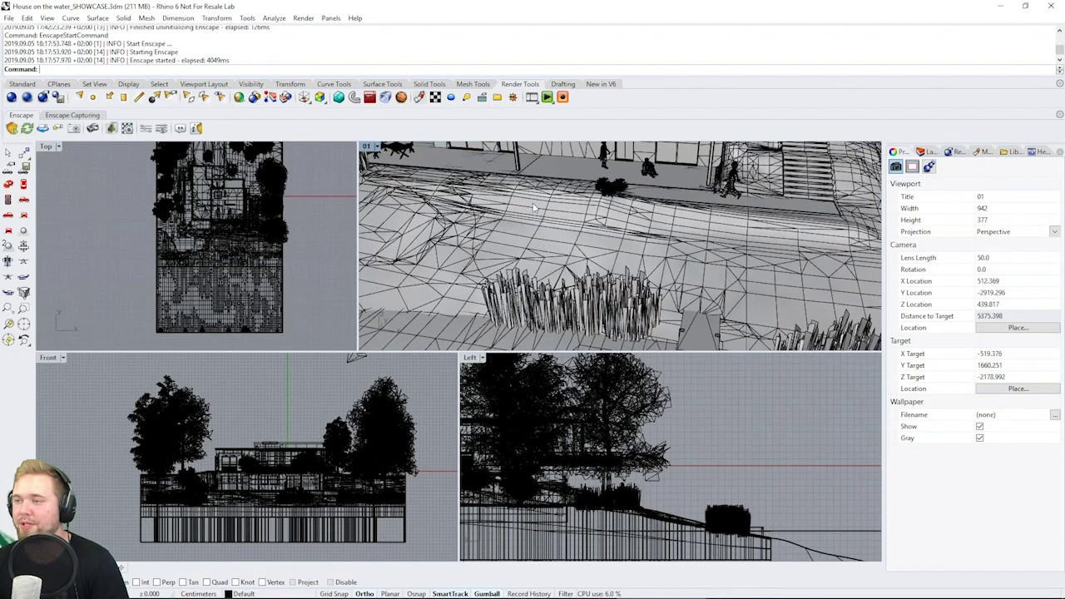
shift+right_drag(514, 248, 501, 239)
middle_click(501, 240)
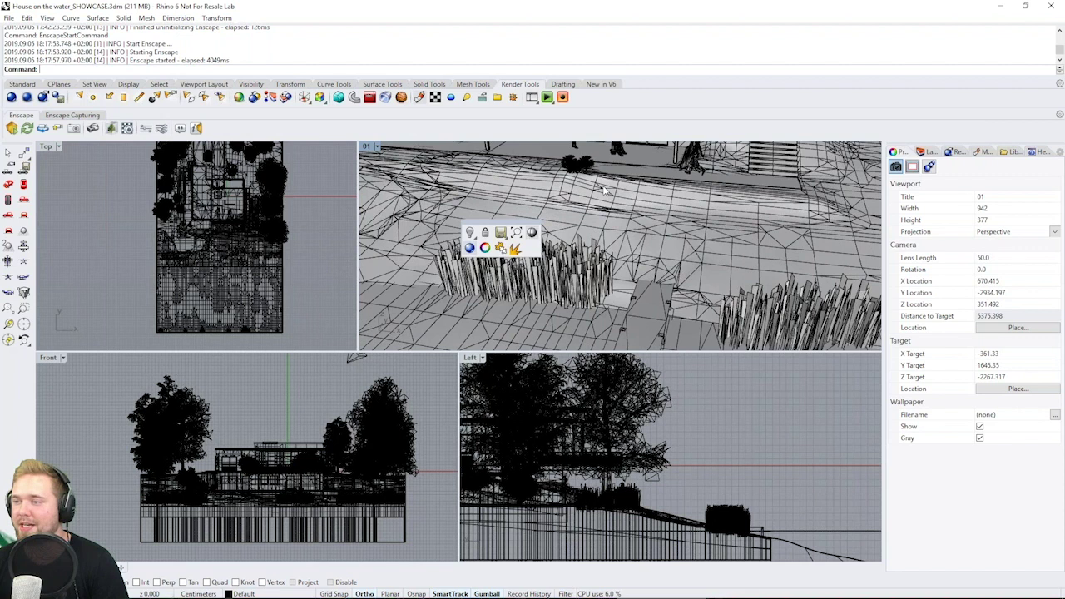
right_drag(604, 191, 574, 291)
click(525, 281)
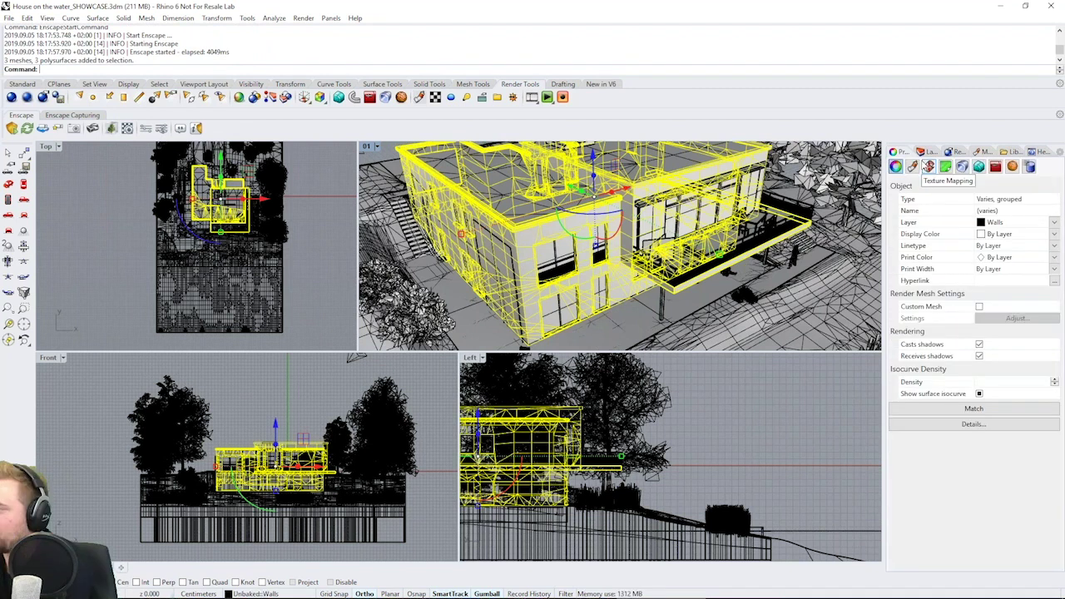
click(913, 166)
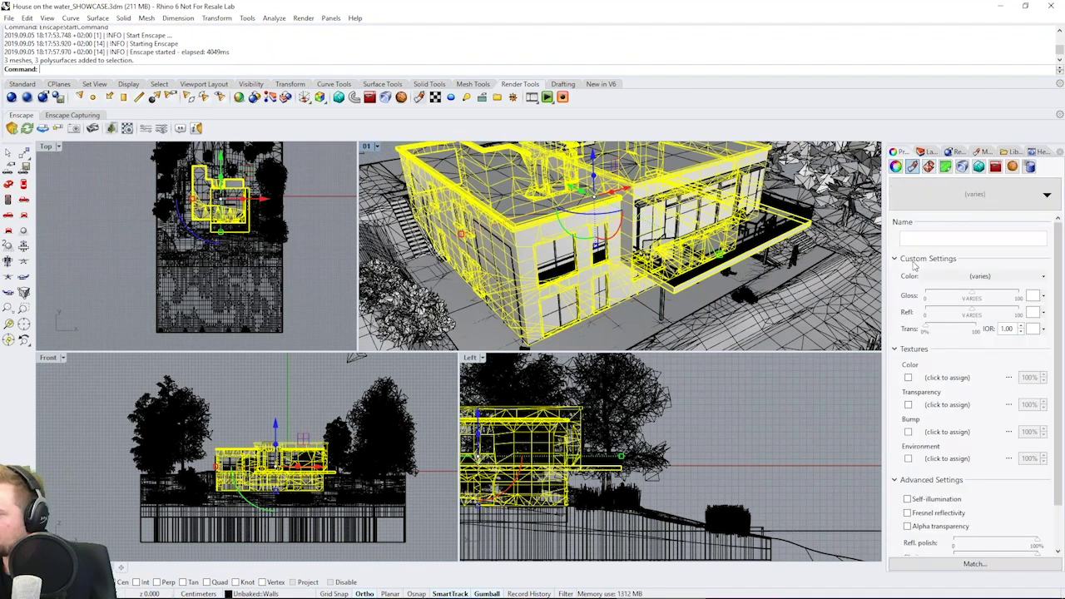
click(504, 271)
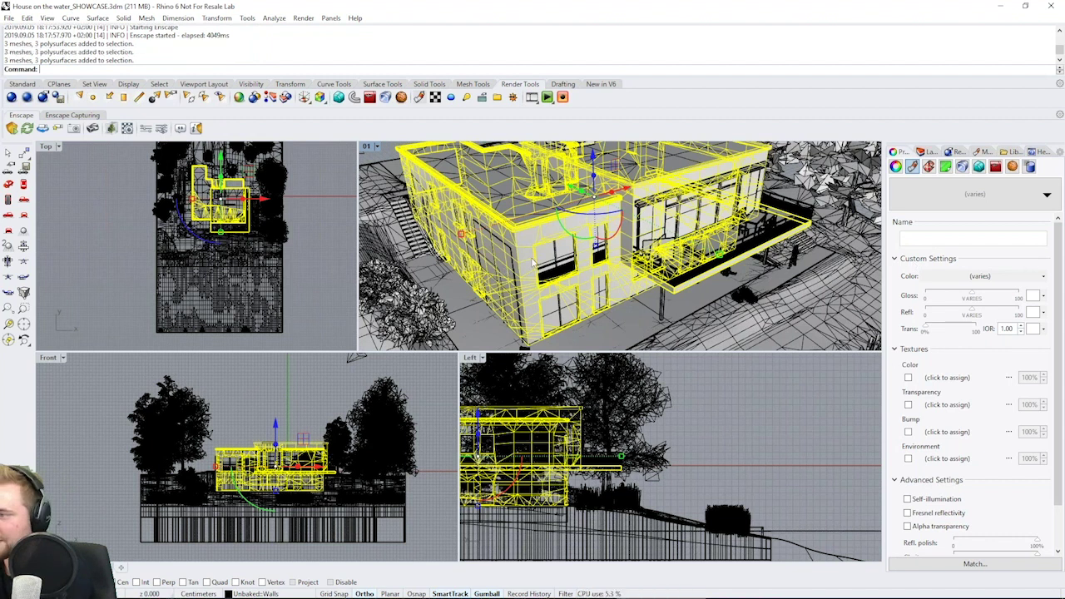
click(532, 263)
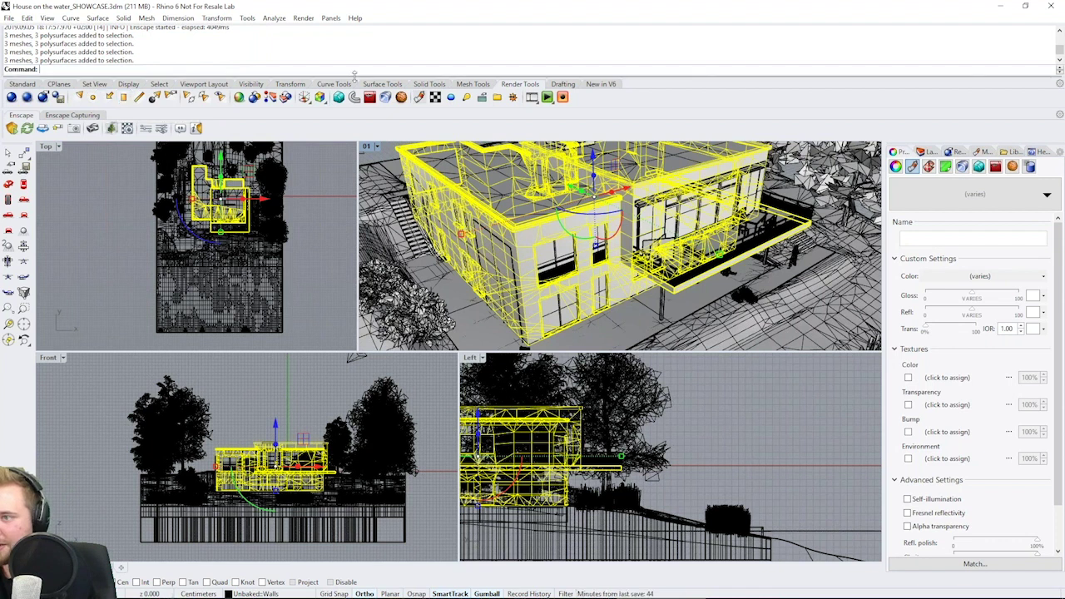
click(382, 84)
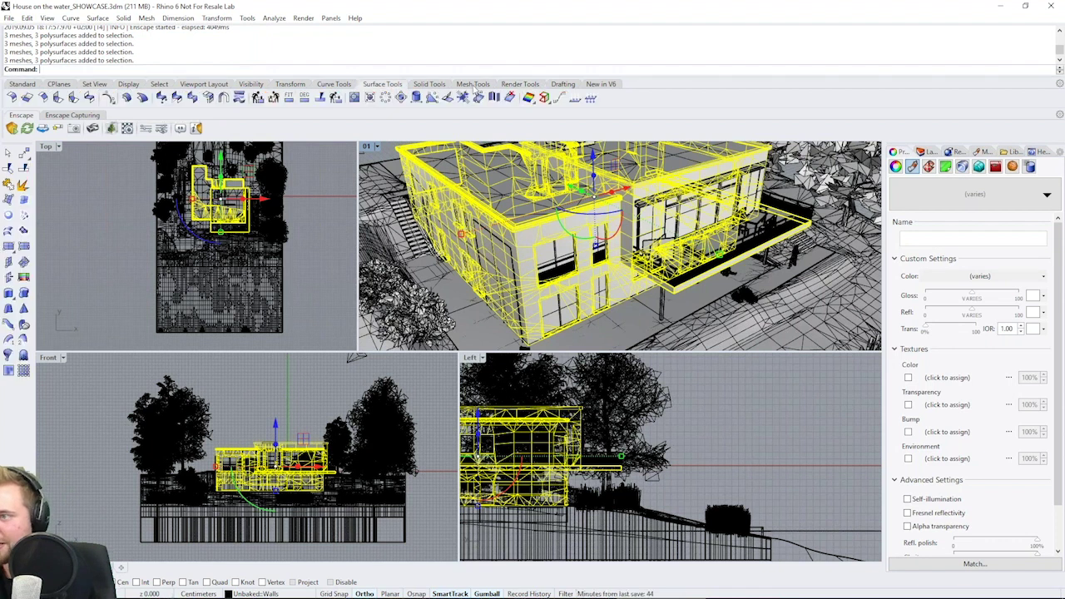
click(519, 85)
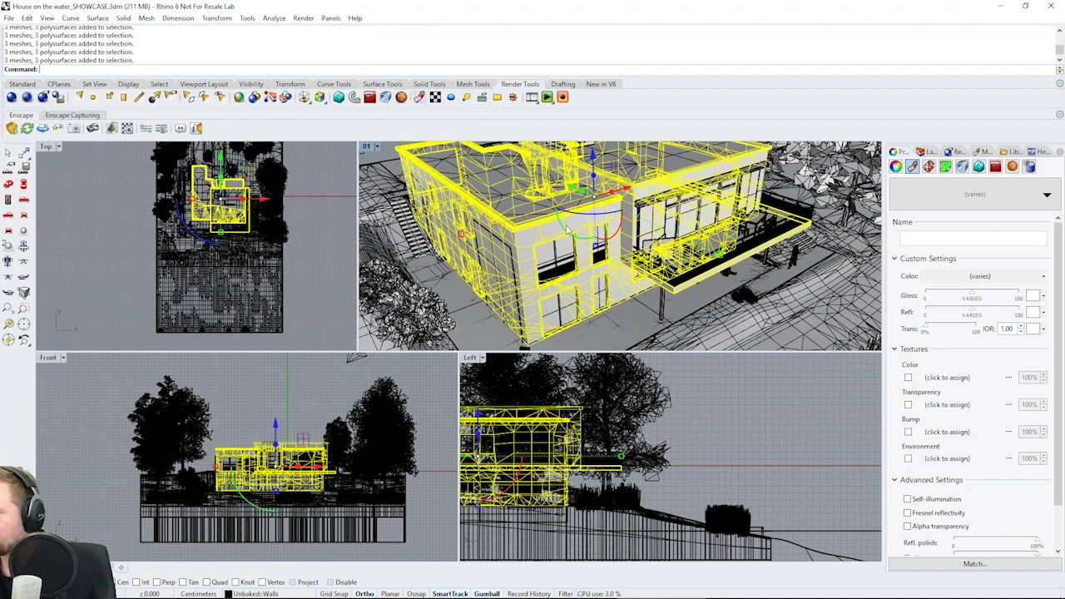
Select the terrace floor surface in Rhino and arrange the Rhino and Enscape windows side by side.
click(626, 348)
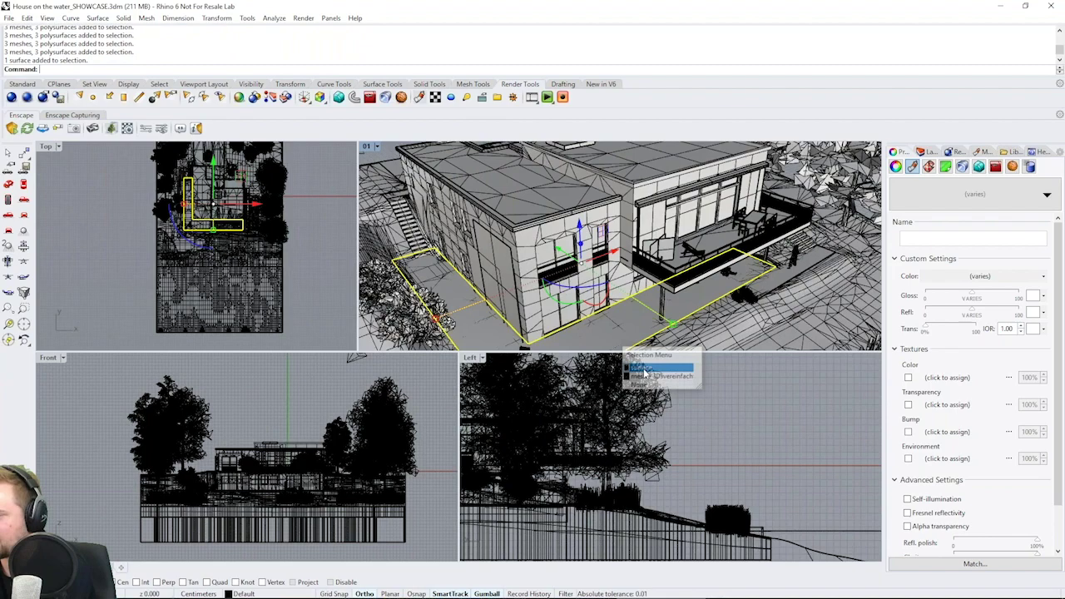
click(644, 369)
click(733, 588)
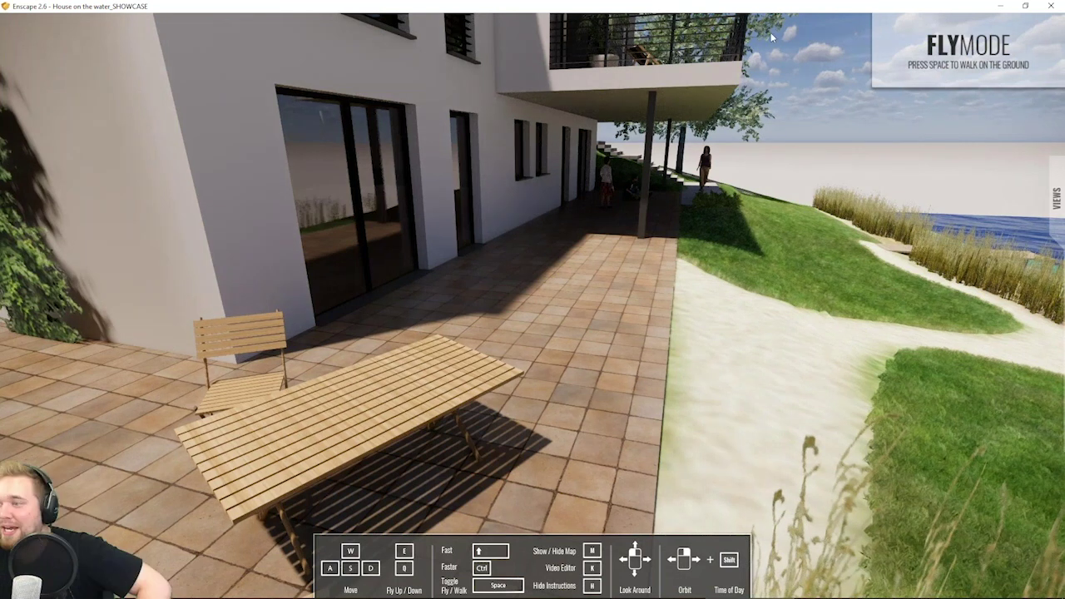
double_click(655, 4)
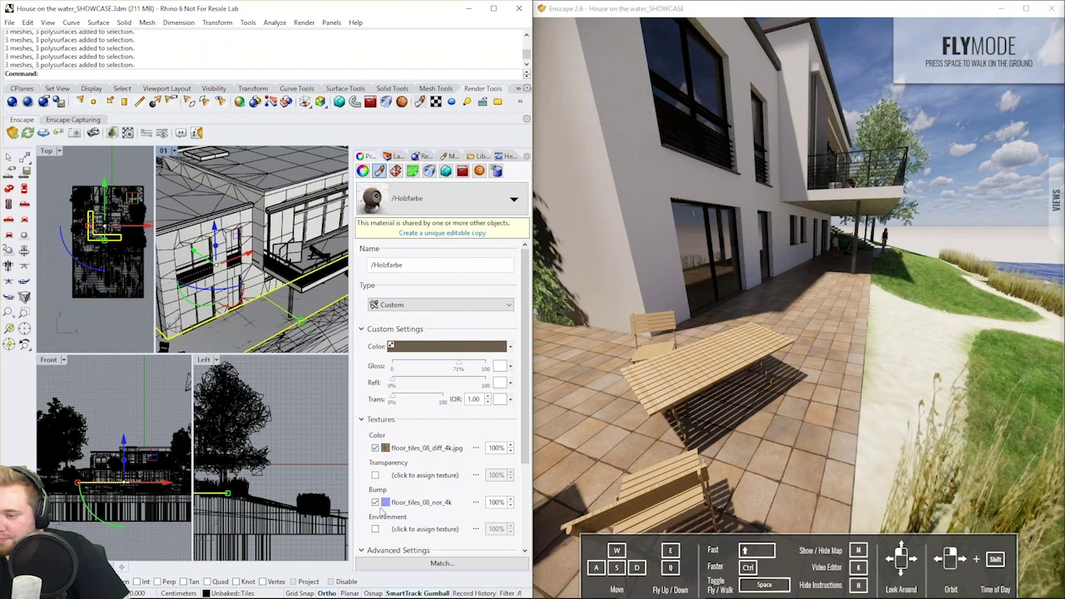
Disable the terrace material's floor-tile bump and colour textures and look along the plain floor in Enscape.
click(375, 502)
click(374, 448)
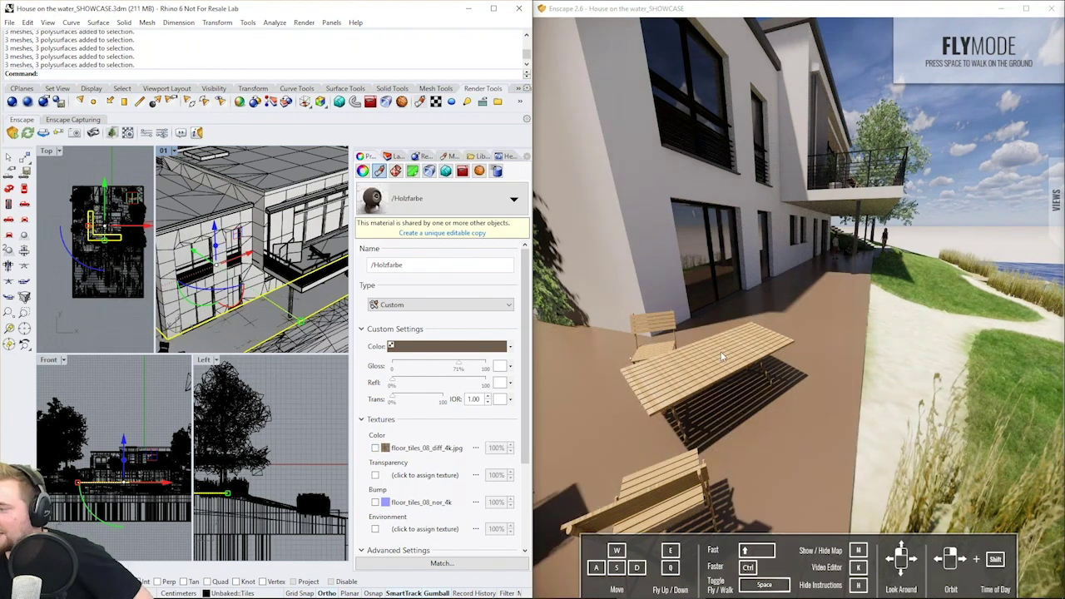
drag(723, 357, 764, 356)
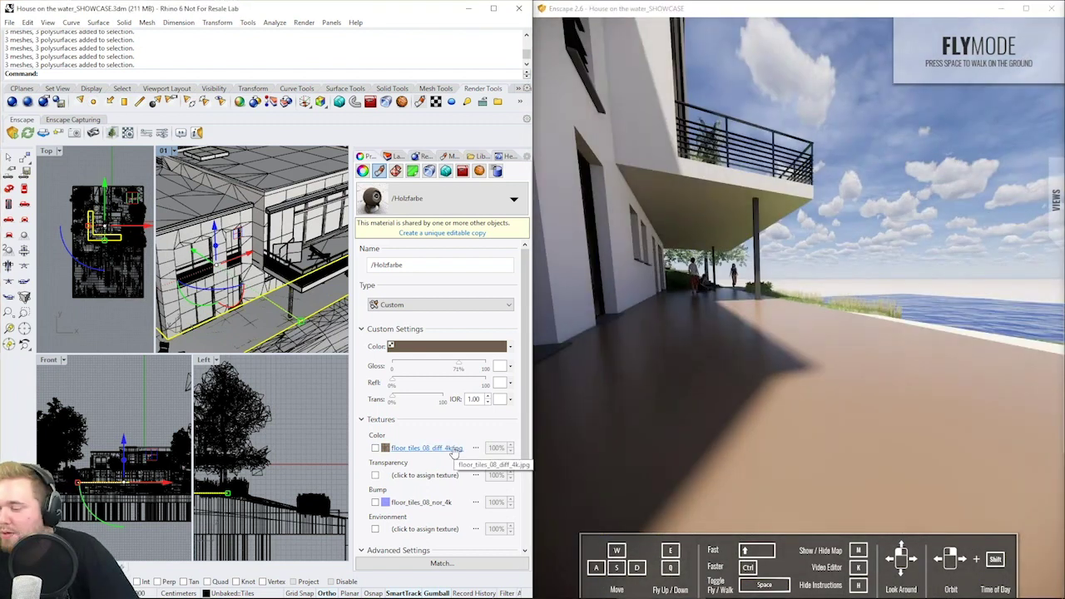
Replace the terrace material's colour texture with Bricks22_col.jpg, enable it and view the brick paving in Enscape.
click(1001, 9)
click(673, 130)
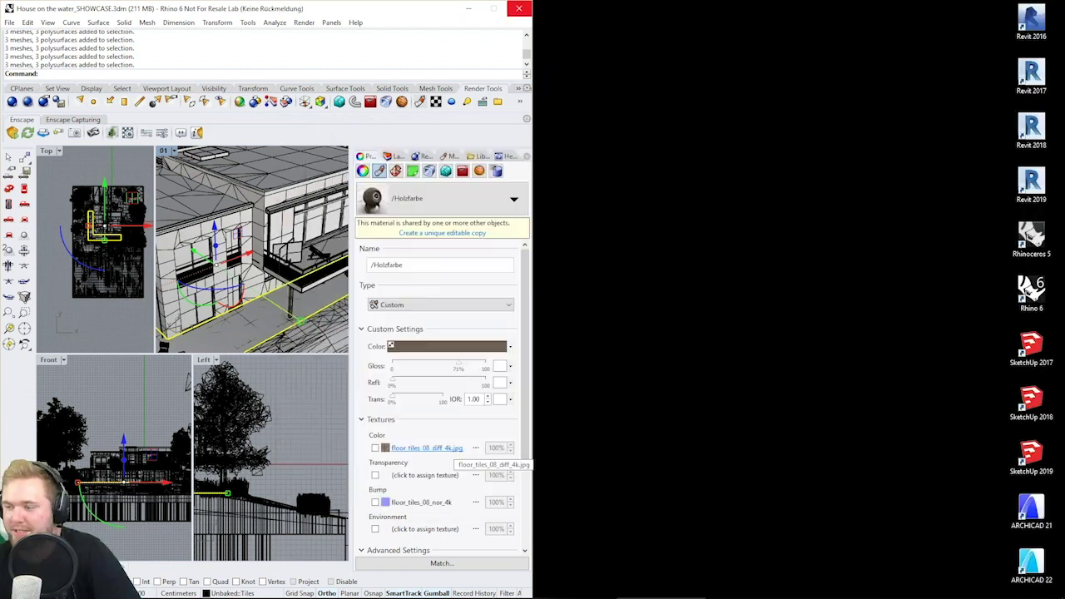
click(753, 587)
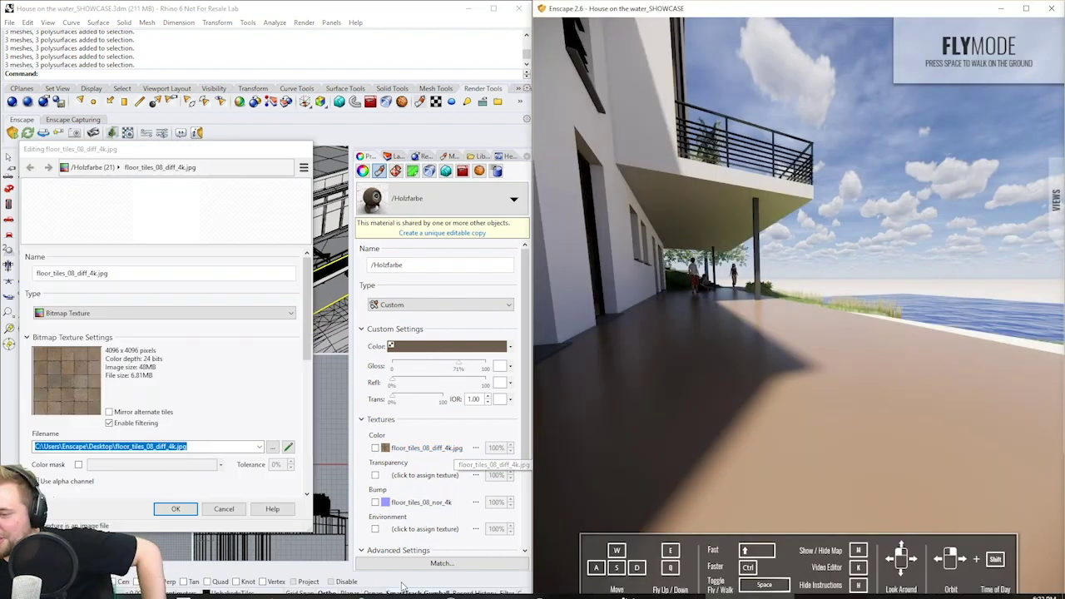
click(274, 449)
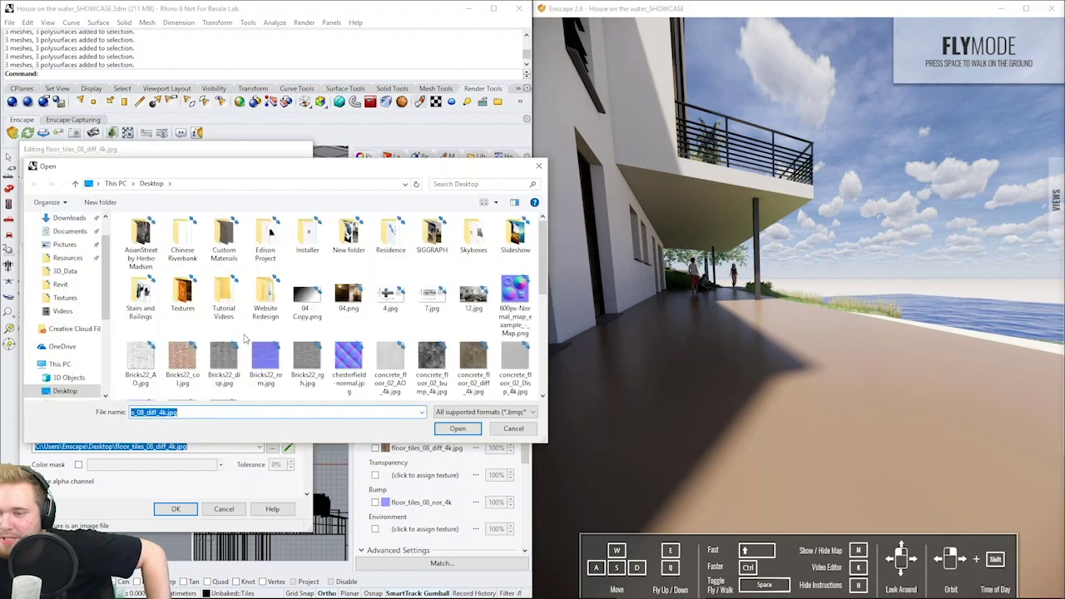
double_click(182, 360)
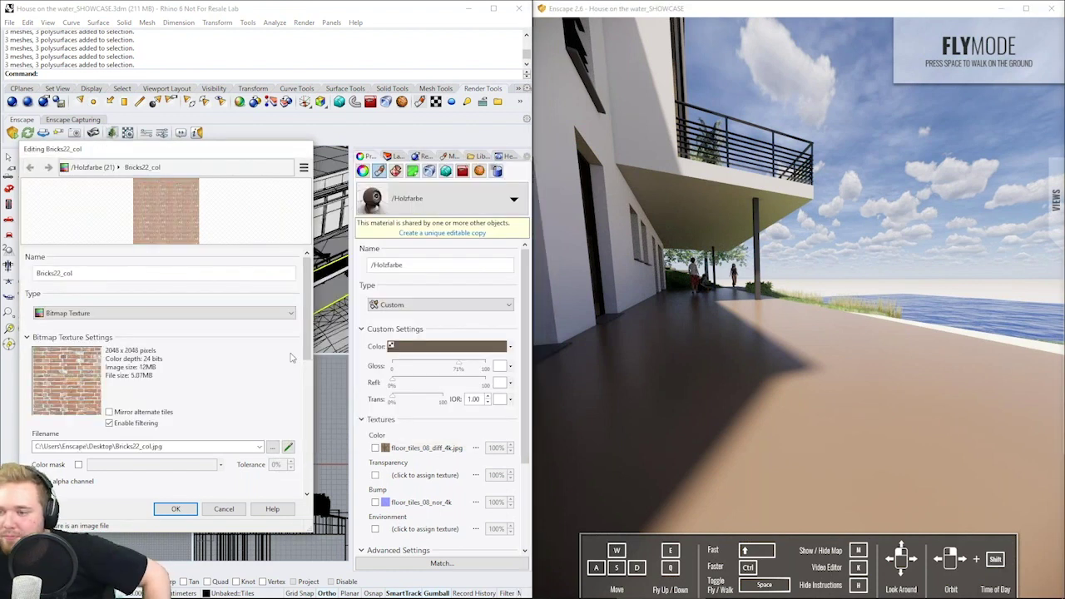
scroll(285, 393, down, 2)
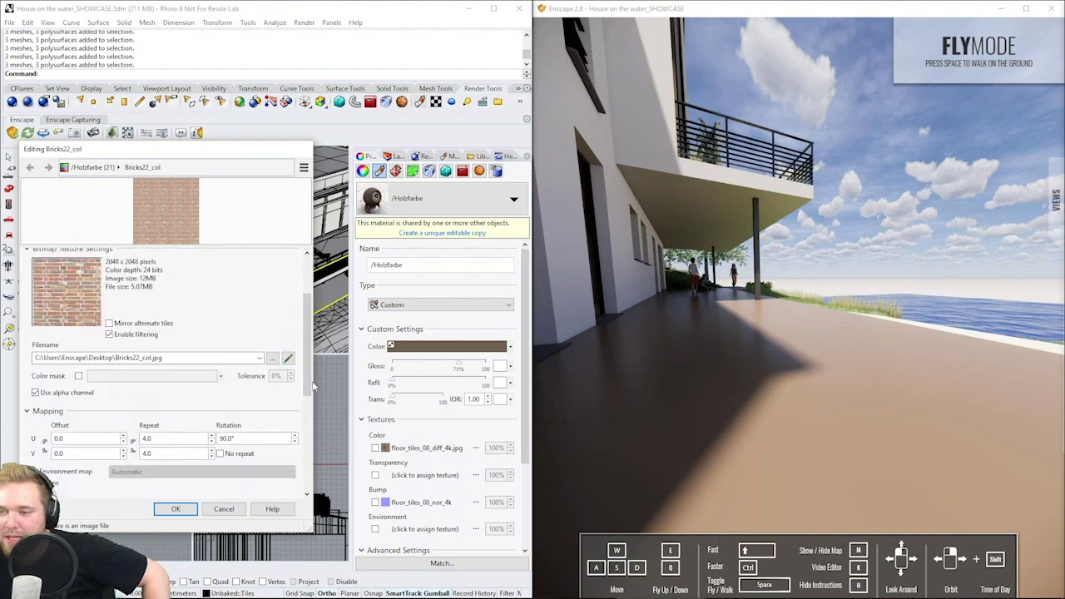
scroll(293, 439, down, 3)
click(175, 510)
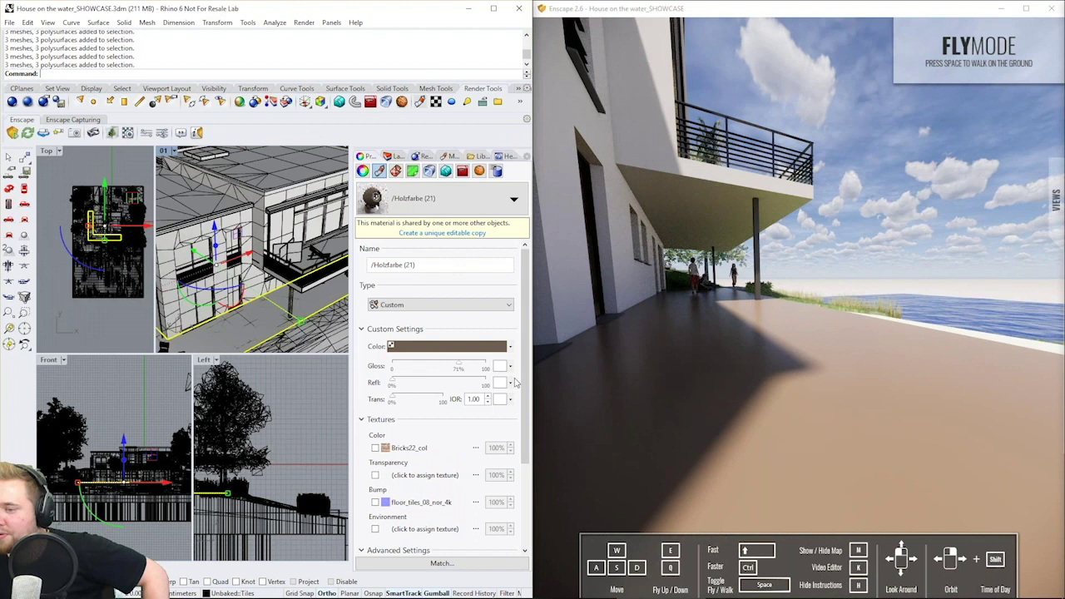
click(375, 447)
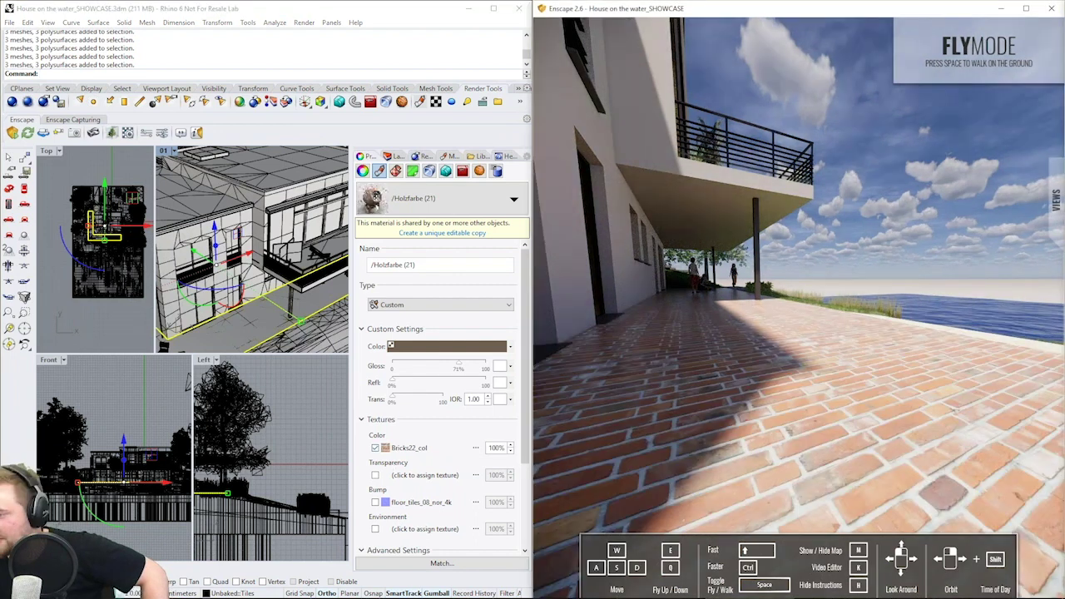
right_drag(798, 358, 724, 395)
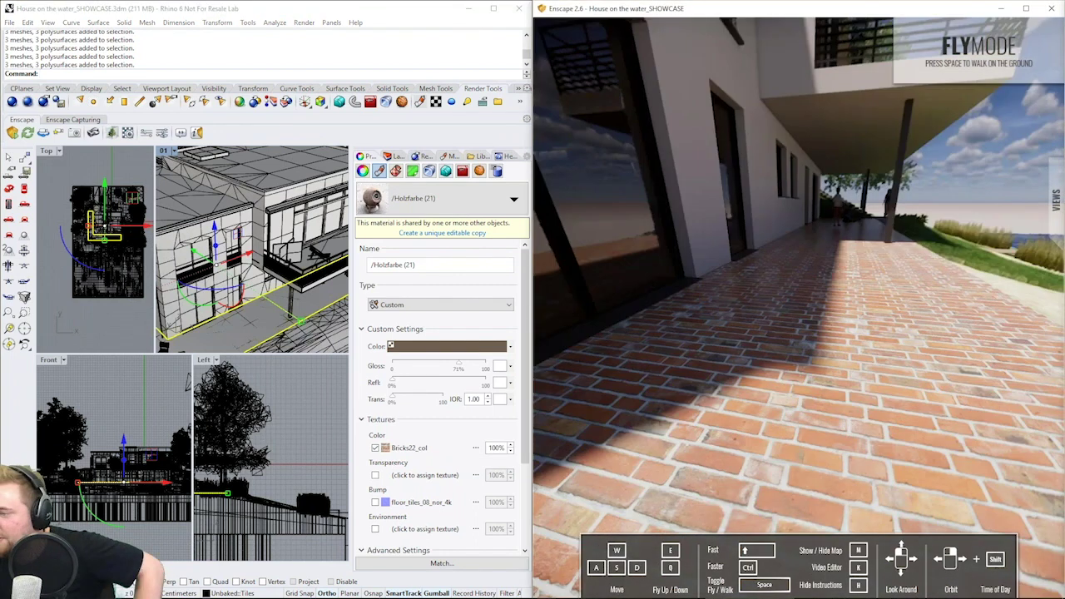
right_drag(749, 333, 882, 333)
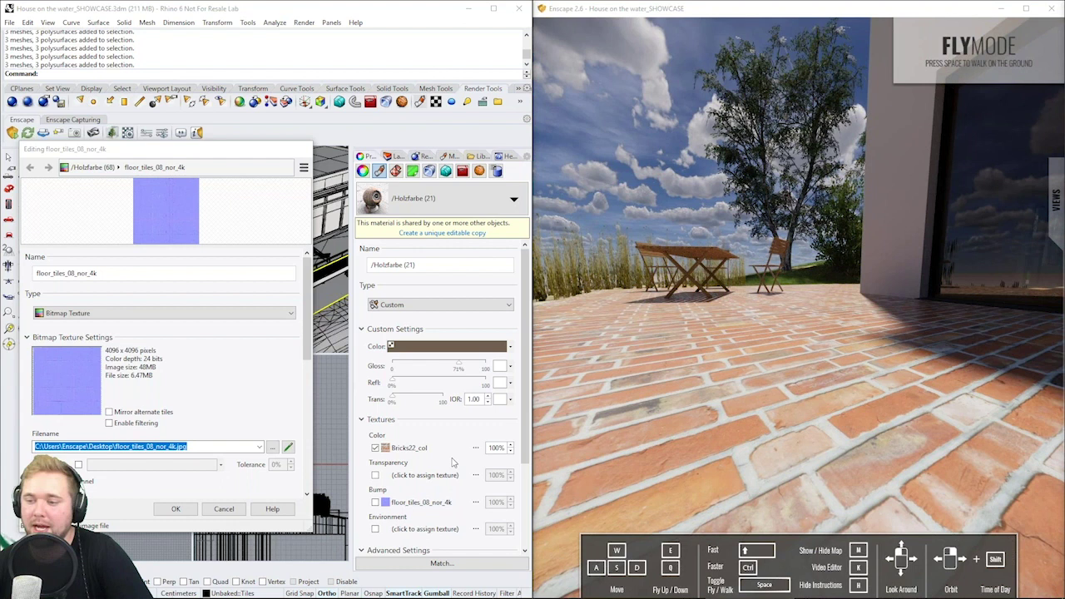
Replace the terrace material's bump texture with Bricks22_col.jpg and enable it.
click(278, 449)
double_click(184, 359)
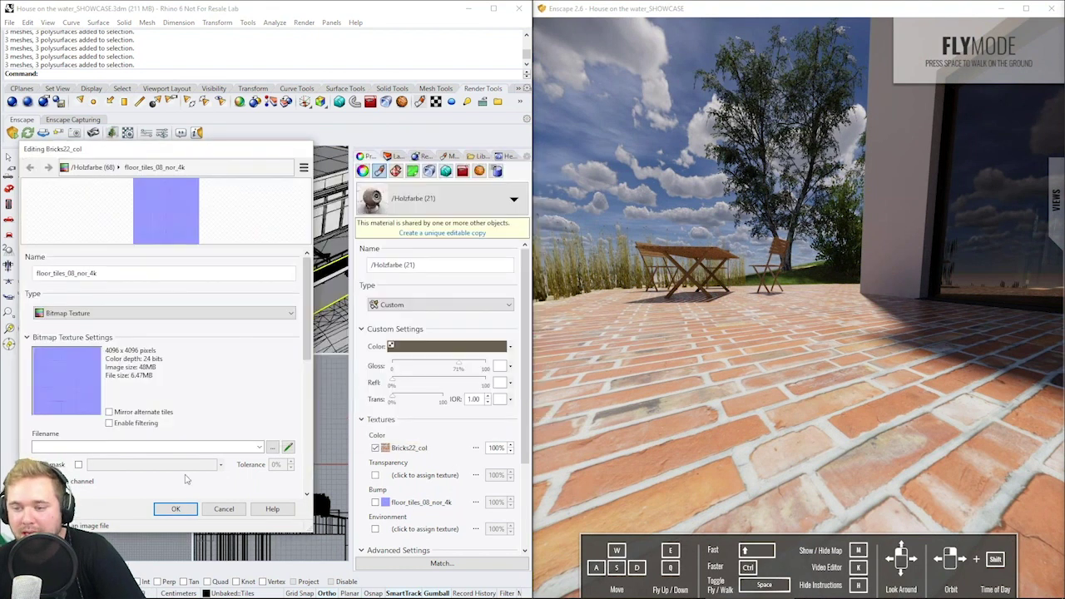
click(176, 508)
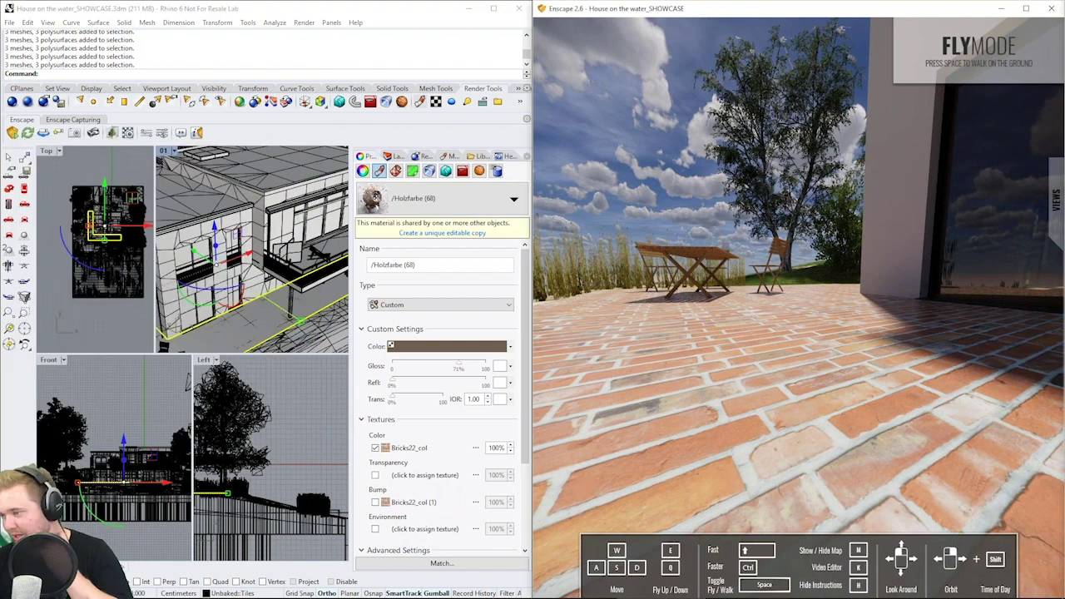
drag(799, 287, 772, 304)
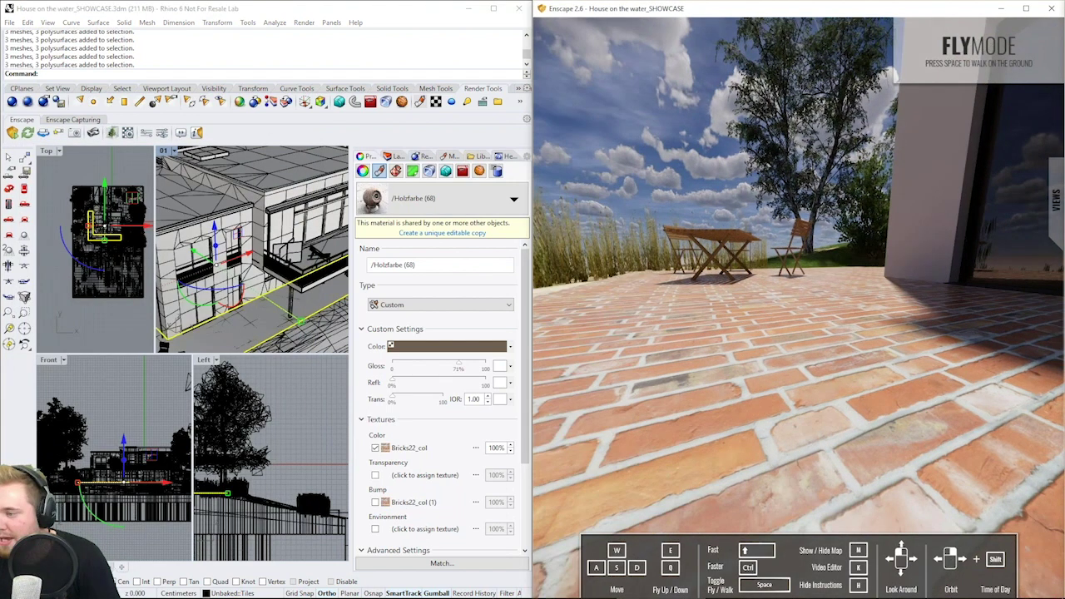
drag(799, 424, 715, 429)
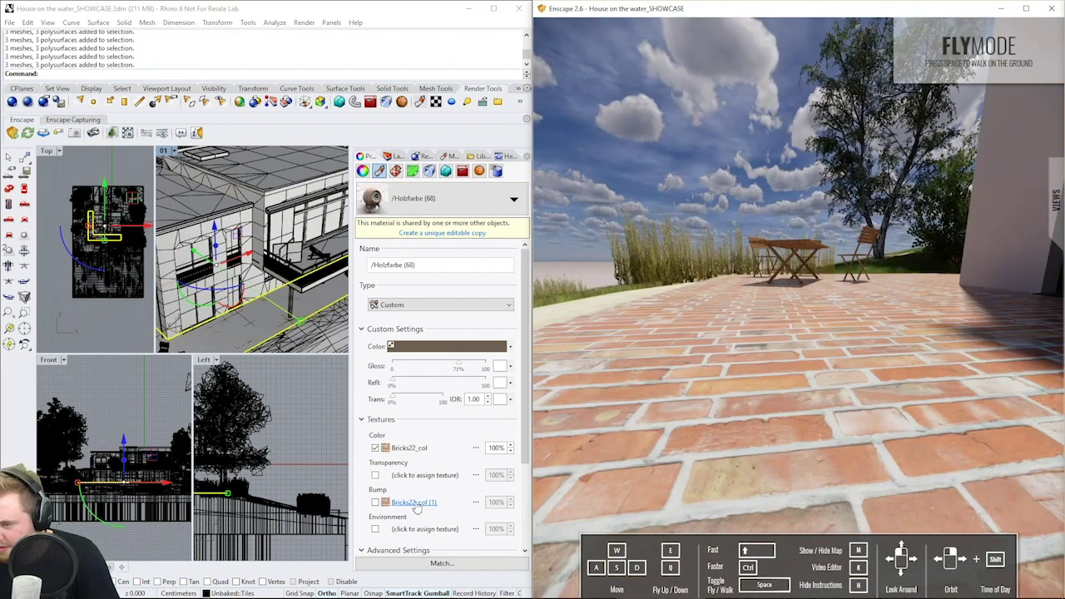
click(374, 502)
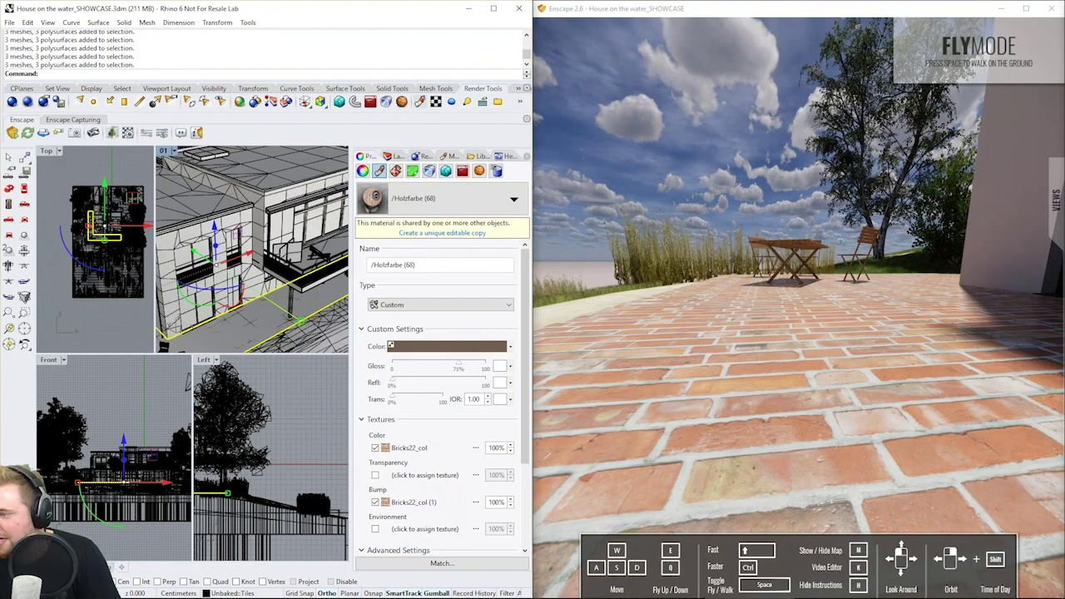
Fly low over the brick terrace in Enscape and shift the time of day to examine its relief in raking sunlight.
drag(749, 308, 898, 325)
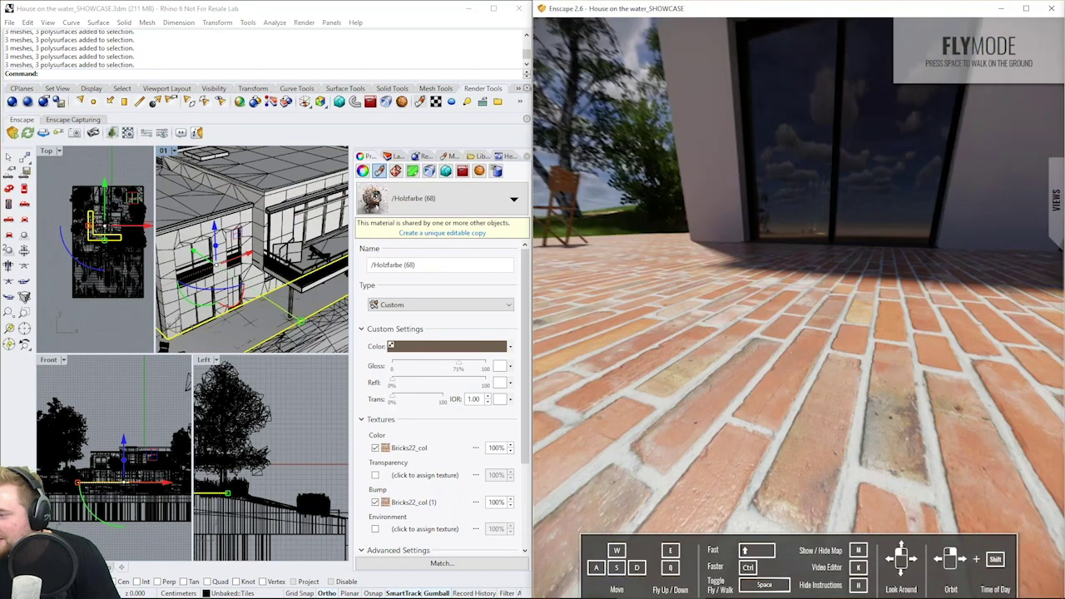
drag(583, 414, 753, 391)
shift+right_drag(753, 391, 849, 392)
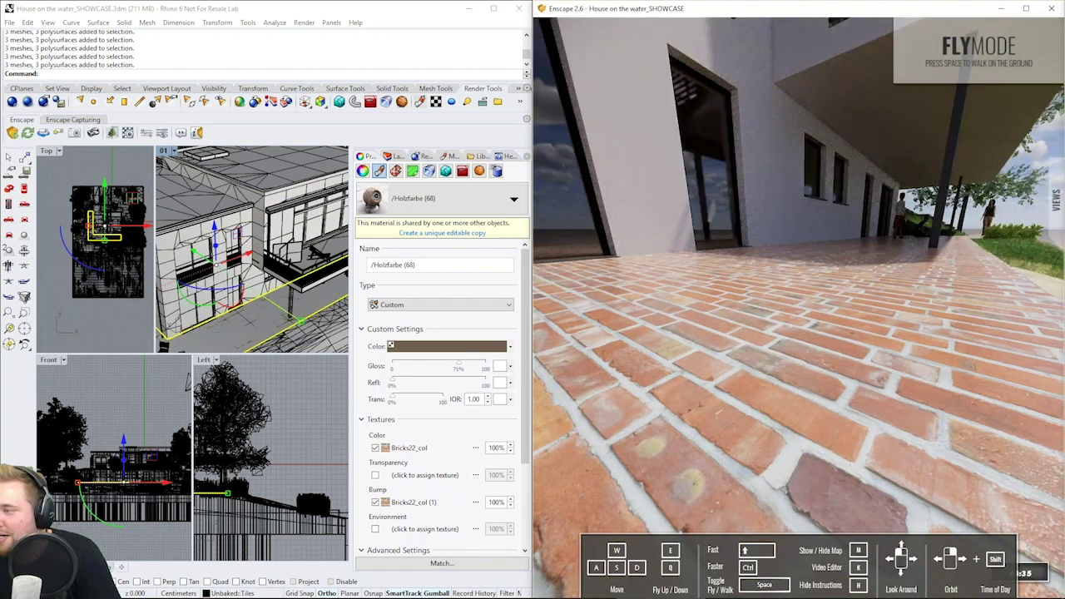
key(u)
key(u)
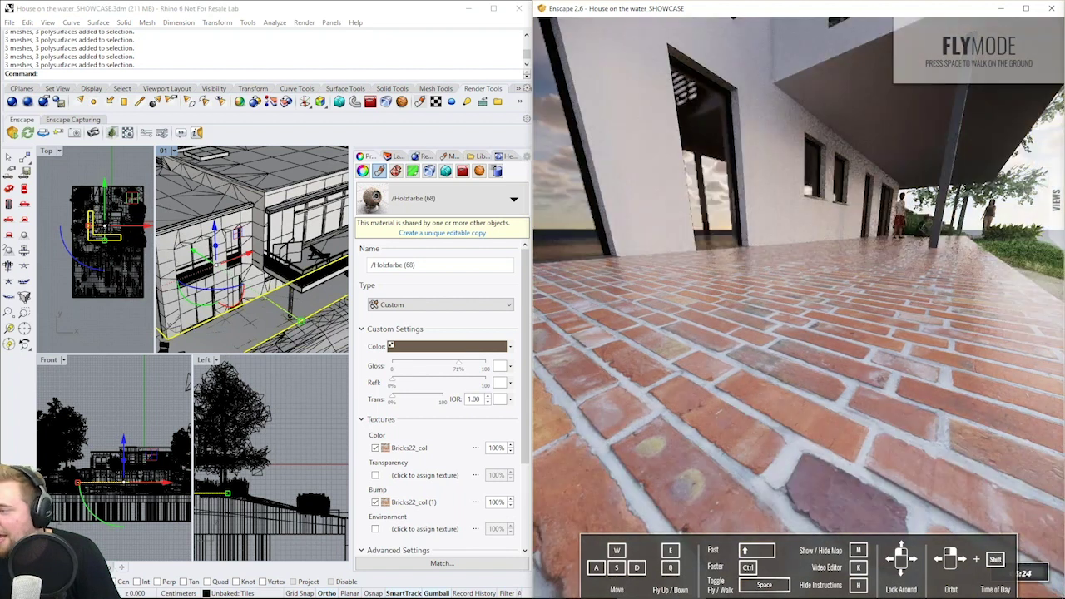
key(u)
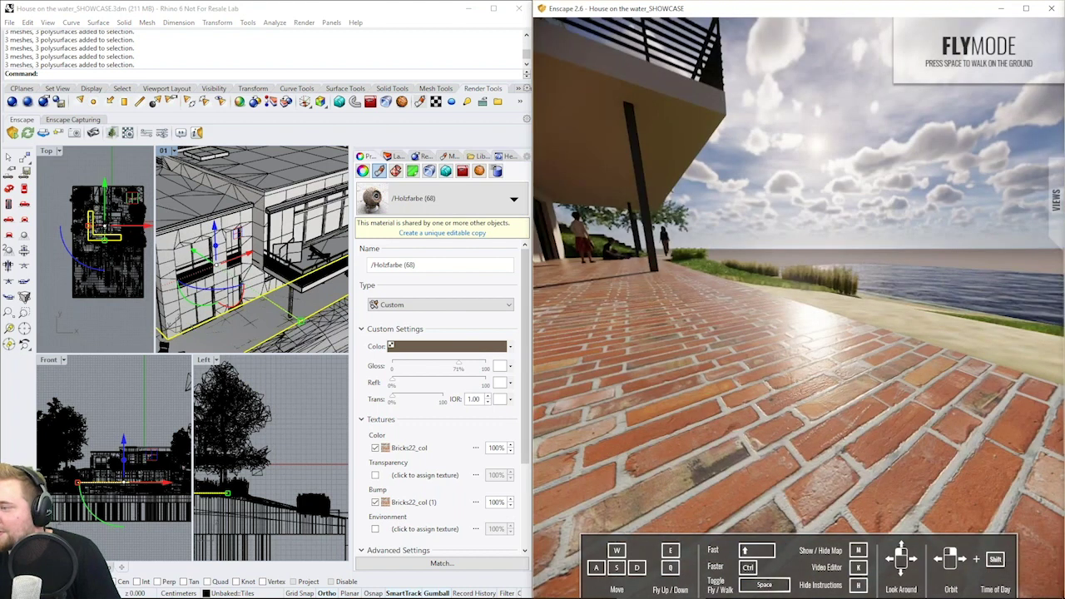
right_drag(788, 418, 809, 380)
right_drag(787, 418, 898, 414)
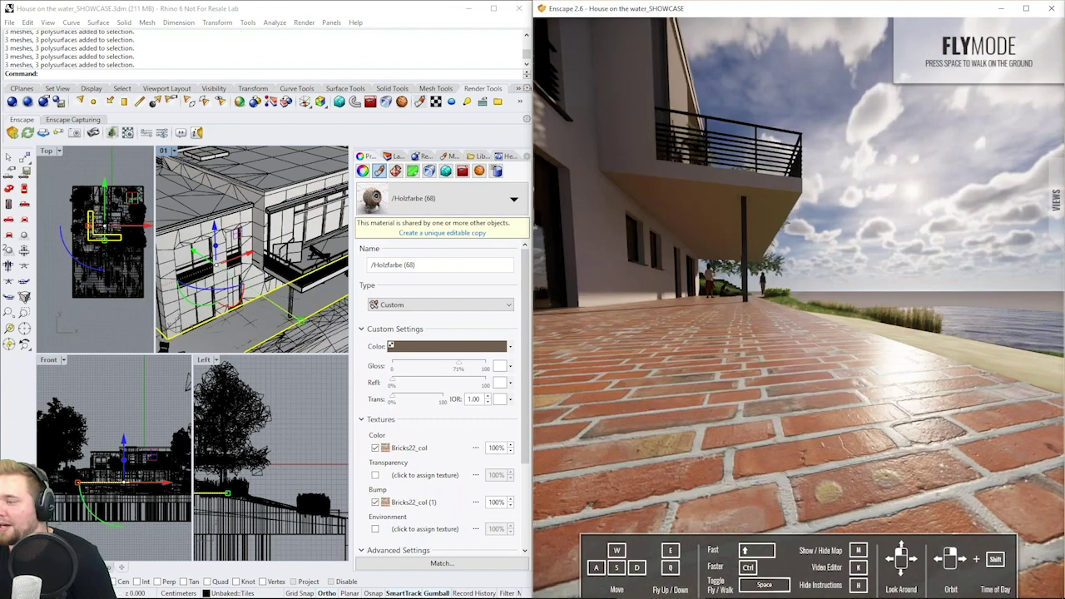
right_drag(797, 393, 805, 430)
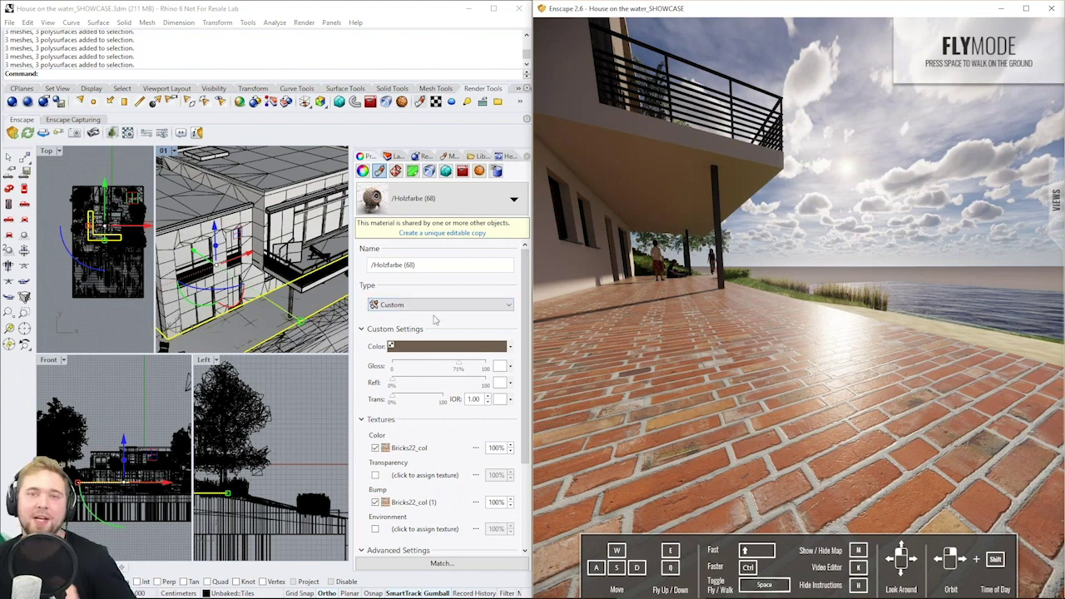
Change the terrace material's type from Custom to Enscape.
click(445, 306)
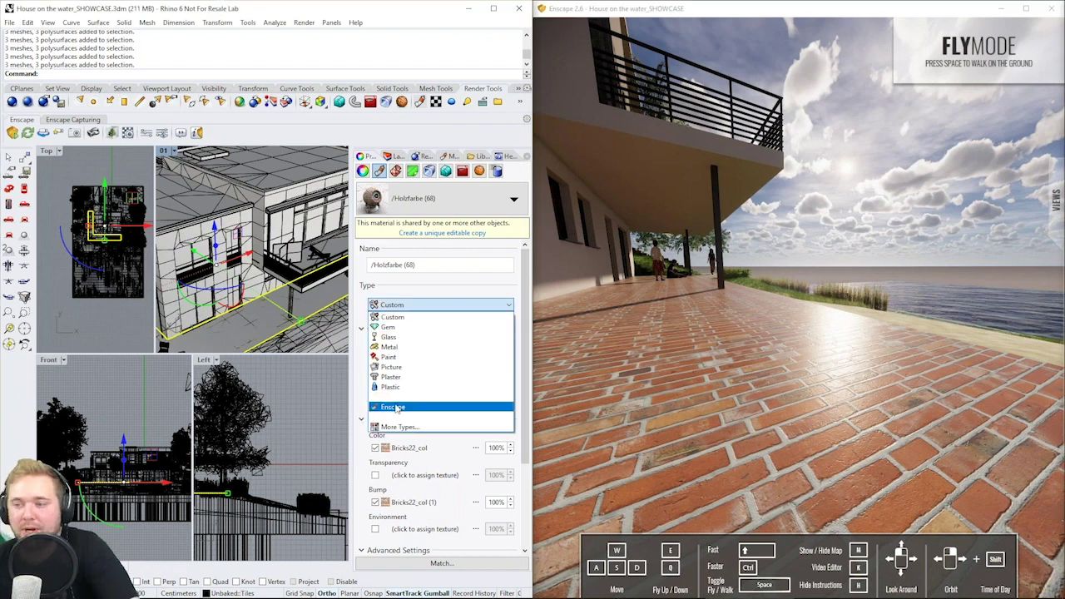
click(397, 408)
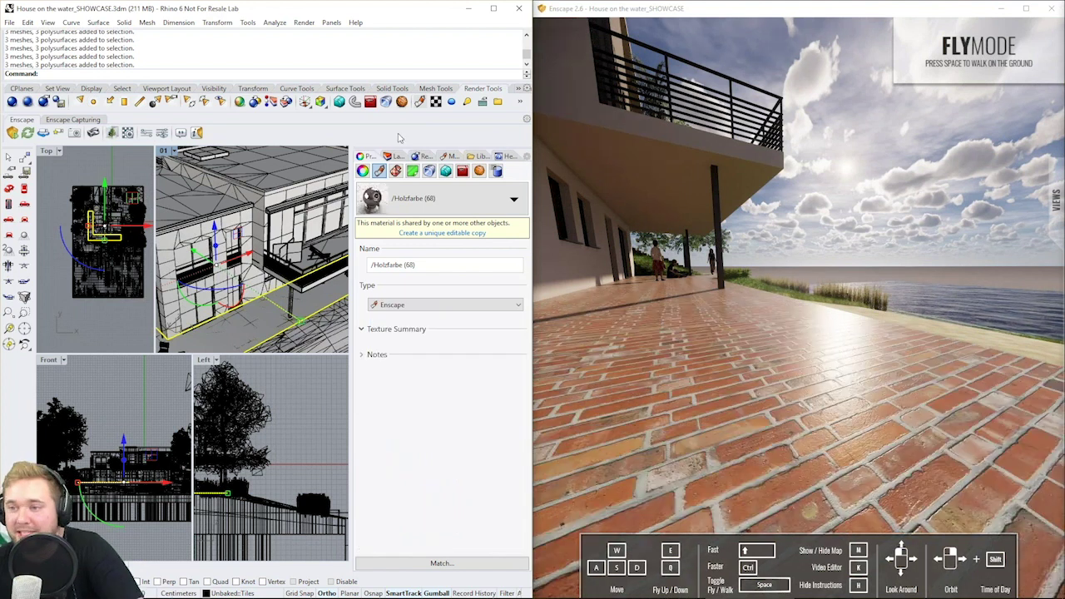
Open the Enscape material editor and load the terrace material /Holzfarbe (68) for editing.
click(188, 304)
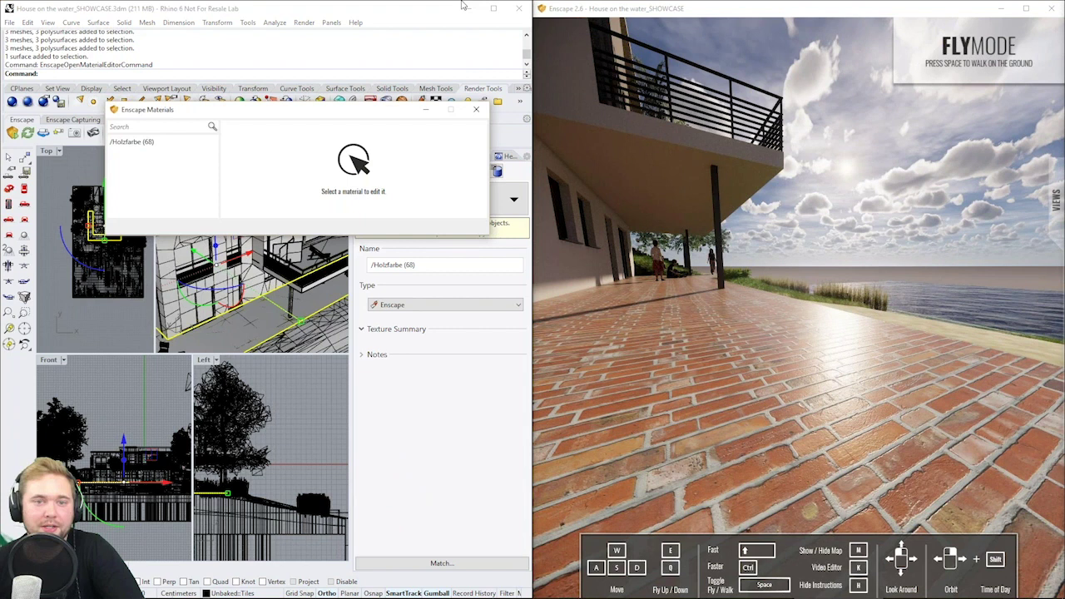
drag(257, 114, 228, 202)
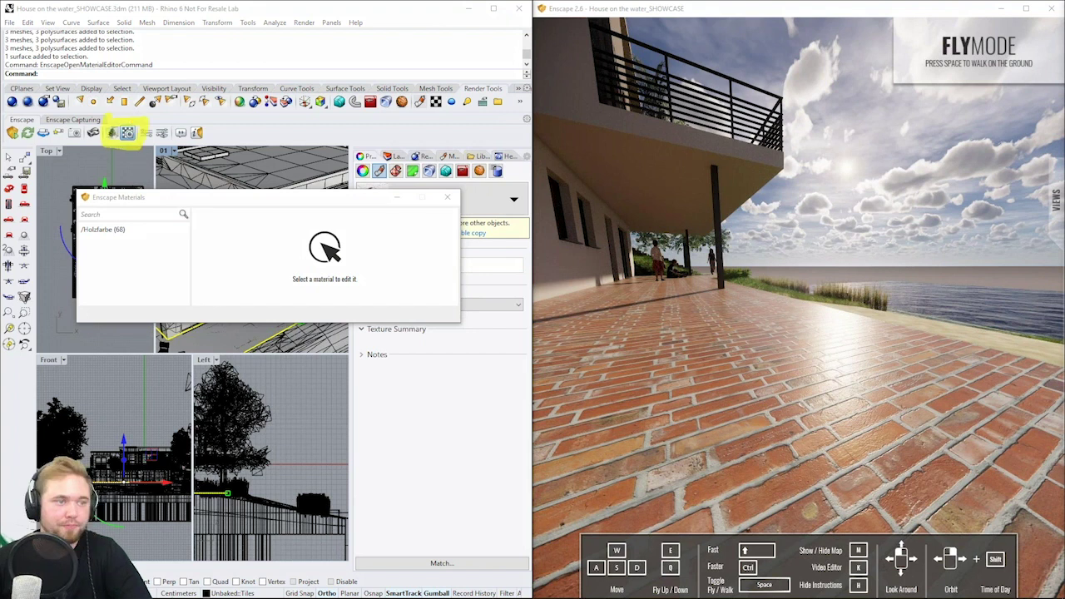
click(113, 232)
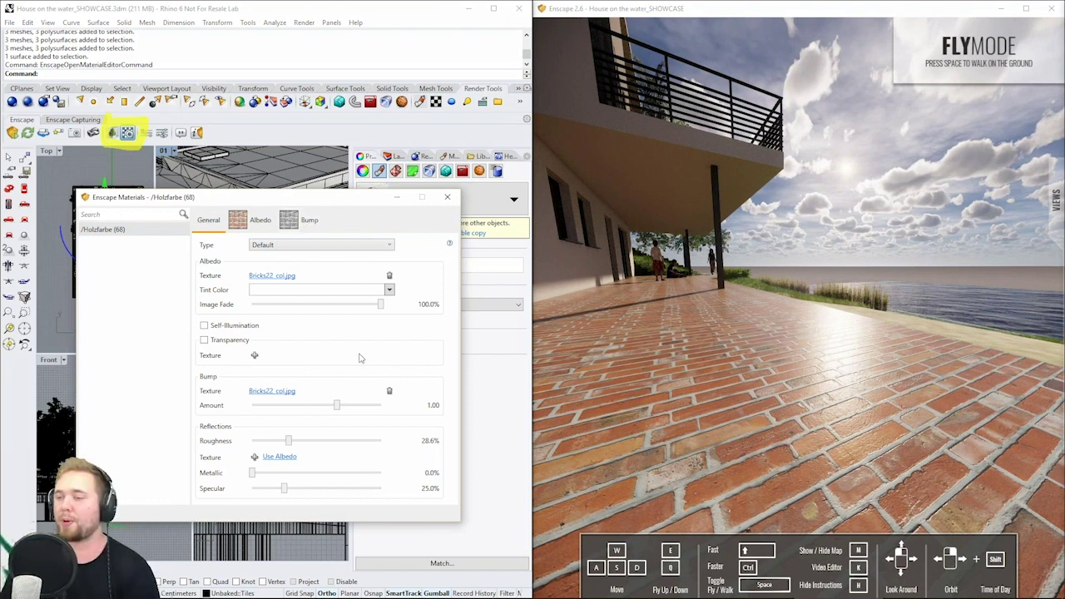
Remove the terrace material's bump texture and look over the brick paving without relief in Enscape.
click(388, 391)
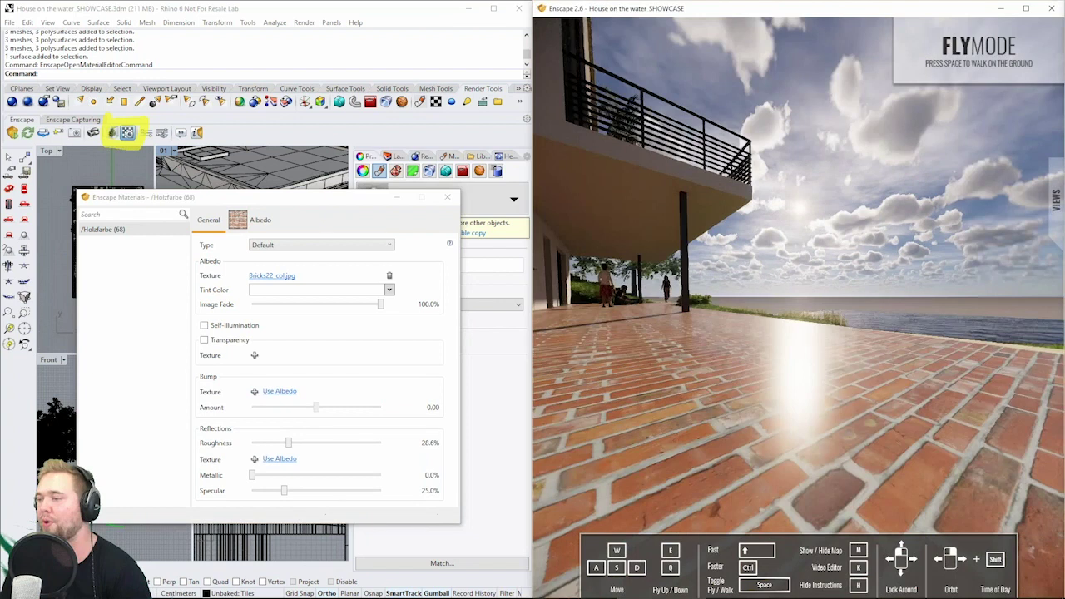
right_drag(799, 307, 786, 320)
drag(704, 332, 698, 295)
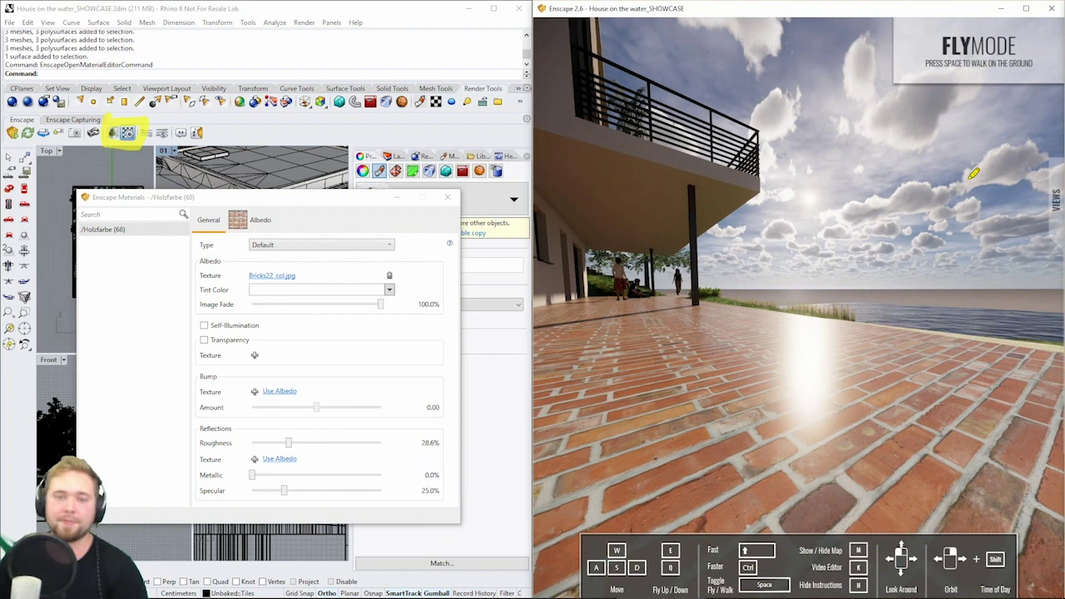
Reuse the albedo texture Bricks22_col.jpg as the terrace material's bump map and inspect the bricks from a low viewpoint.
mouse_move(245, 368)
mouse_down()
mouse_move(317, 369)
mouse_move(242, 402)
mouse_up()
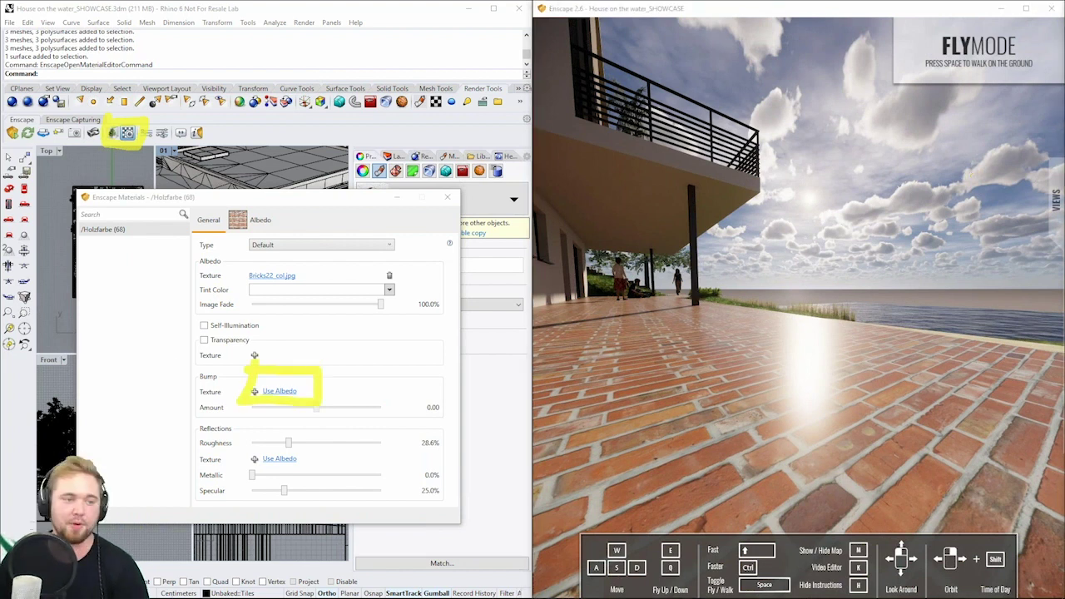
click(280, 392)
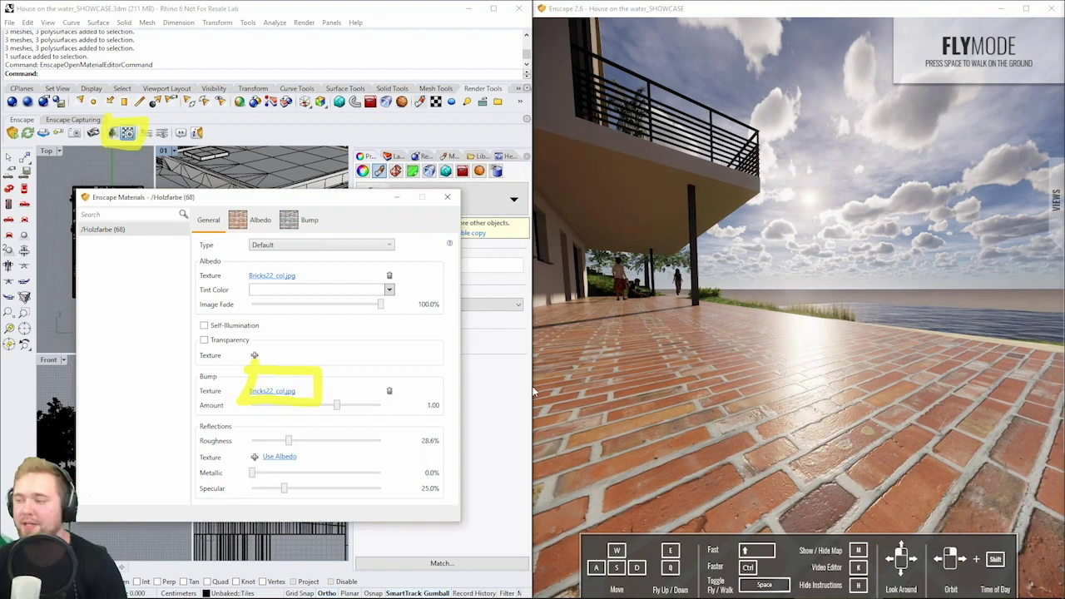
drag(534, 391, 639, 388)
right_drag(639, 388, 655, 408)
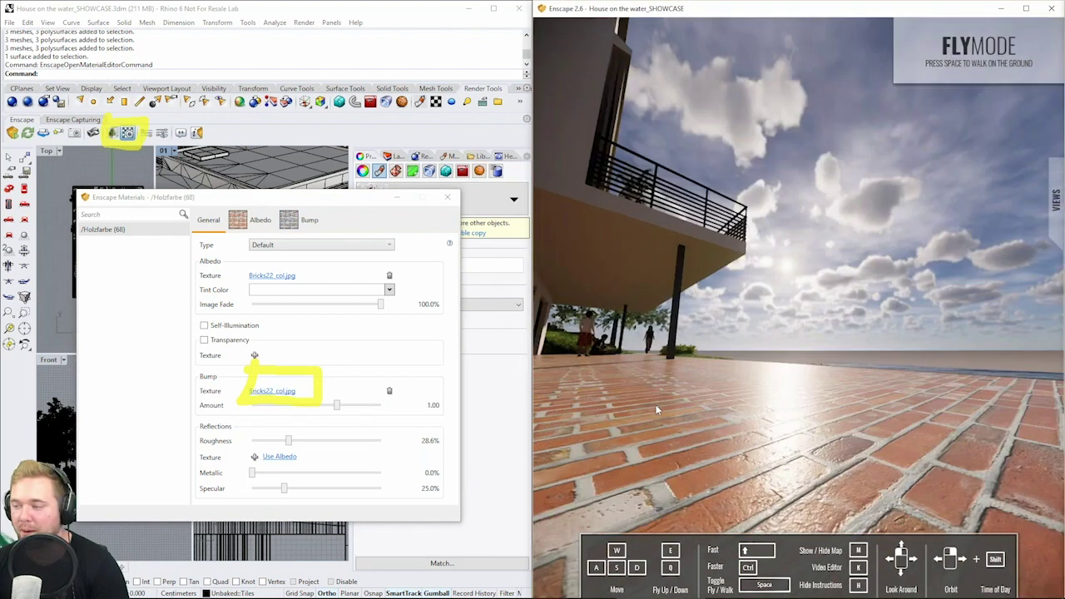
drag(656, 408, 656, 433)
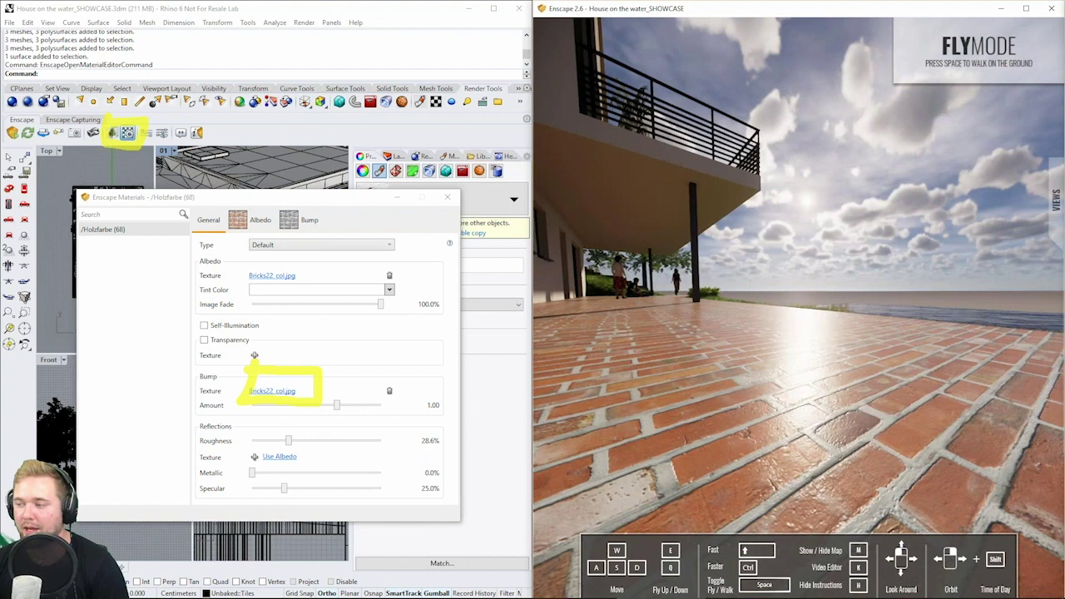
right_drag(615, 402, 615, 410)
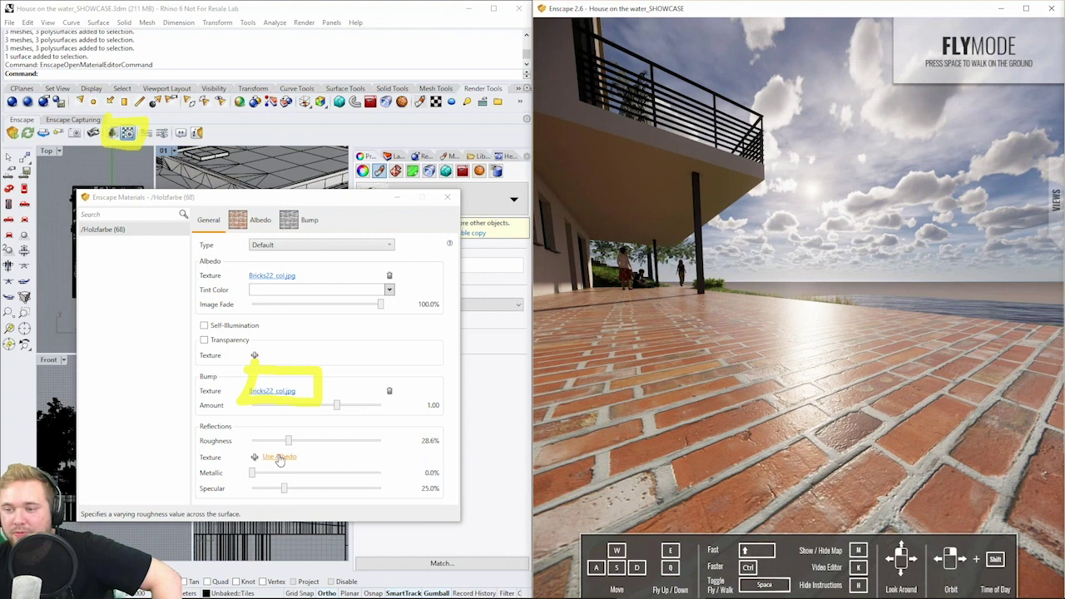
Reuse the albedo texture as the terrace material's roughness map and examine the reflections on the bricks.
click(281, 457)
drag(737, 367, 746, 364)
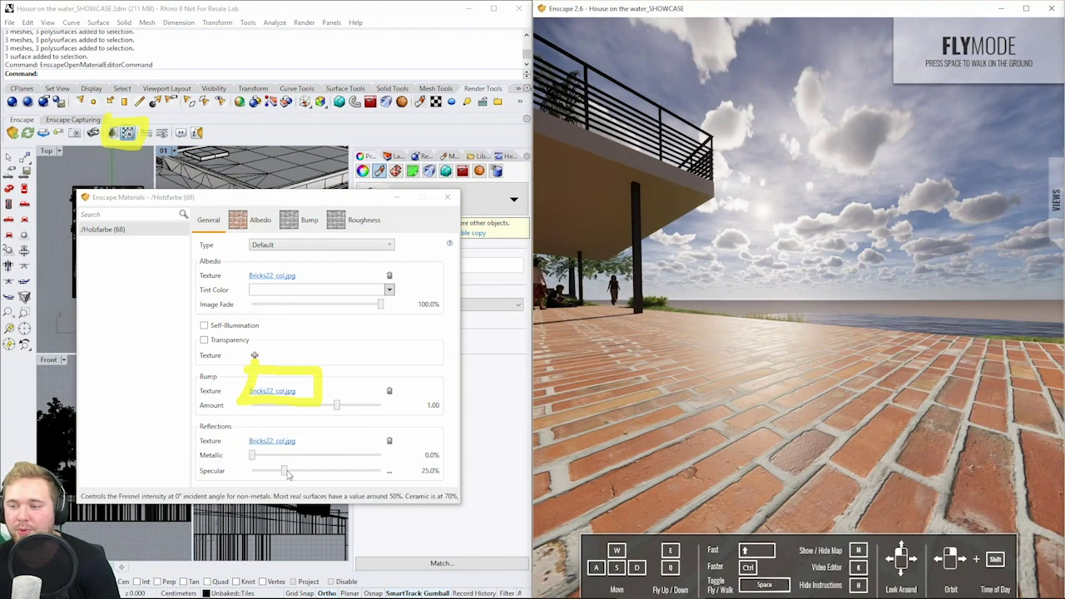
drag(732, 366, 762, 360)
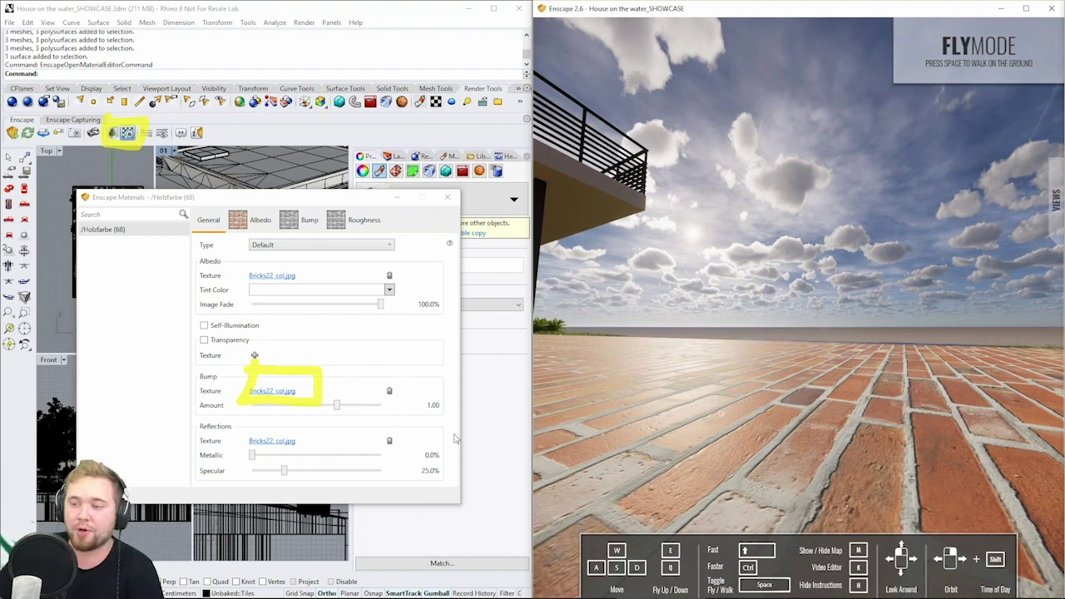
Replace the terrace material's roughness texture with Bricks22_rgh.jpg from the Desktop and inspect the brick reflections up close.
click(389, 440)
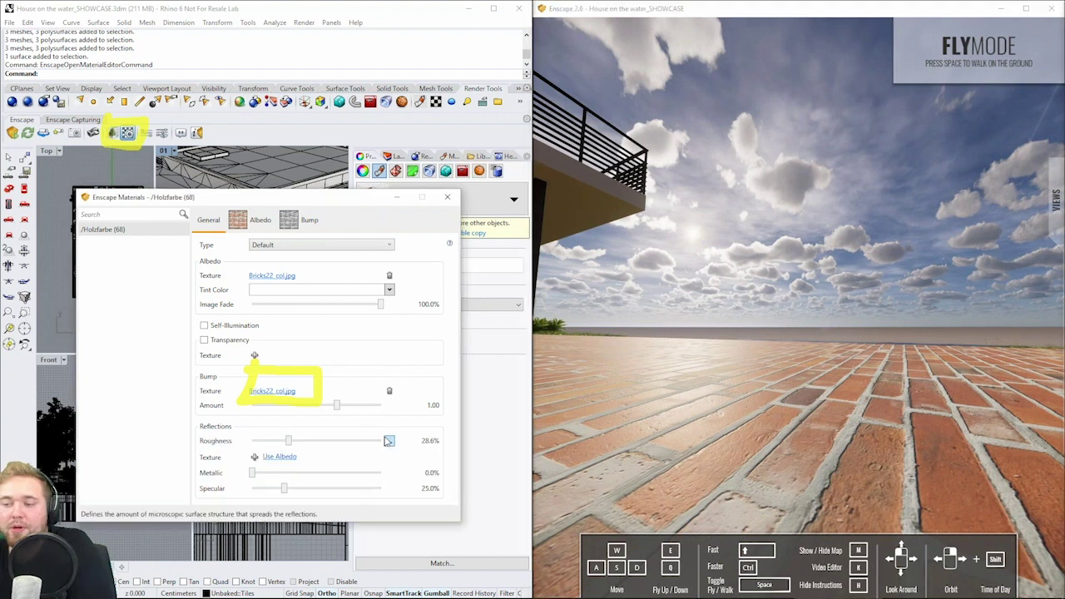
click(255, 457)
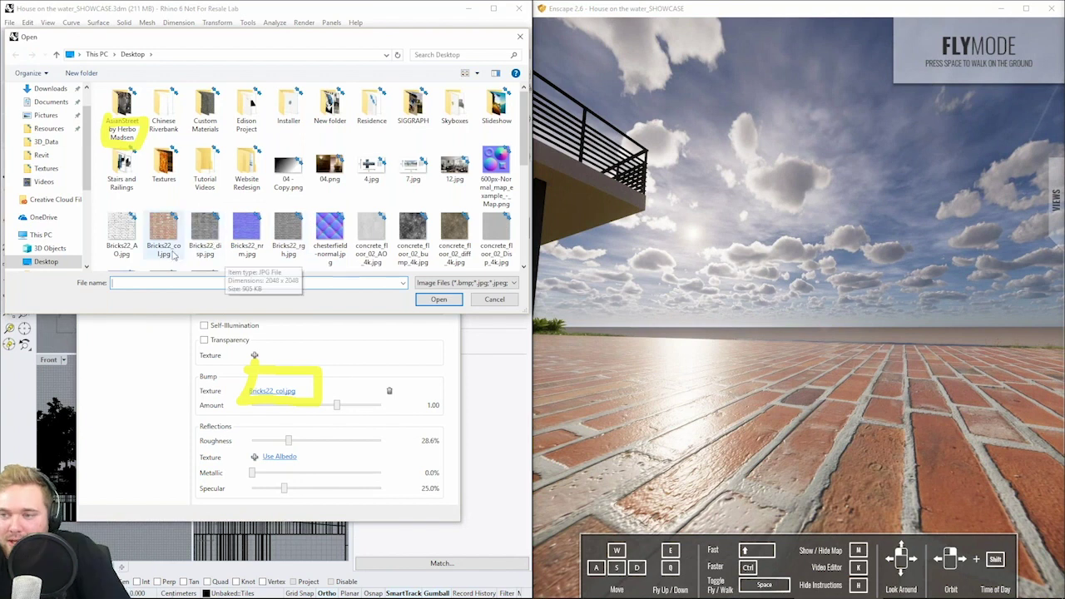
click(290, 237)
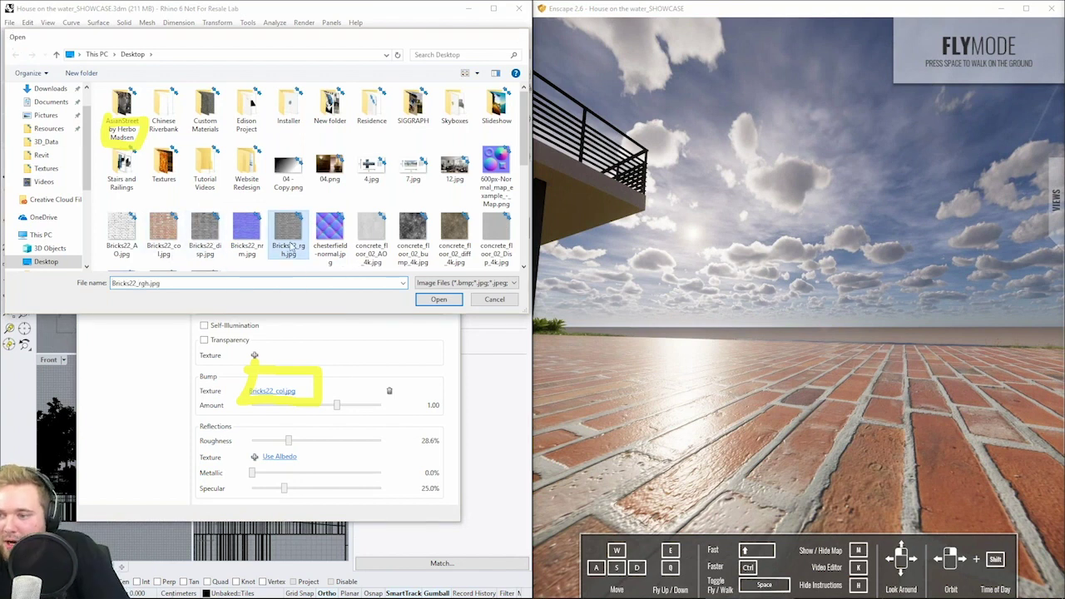
double_click(289, 238)
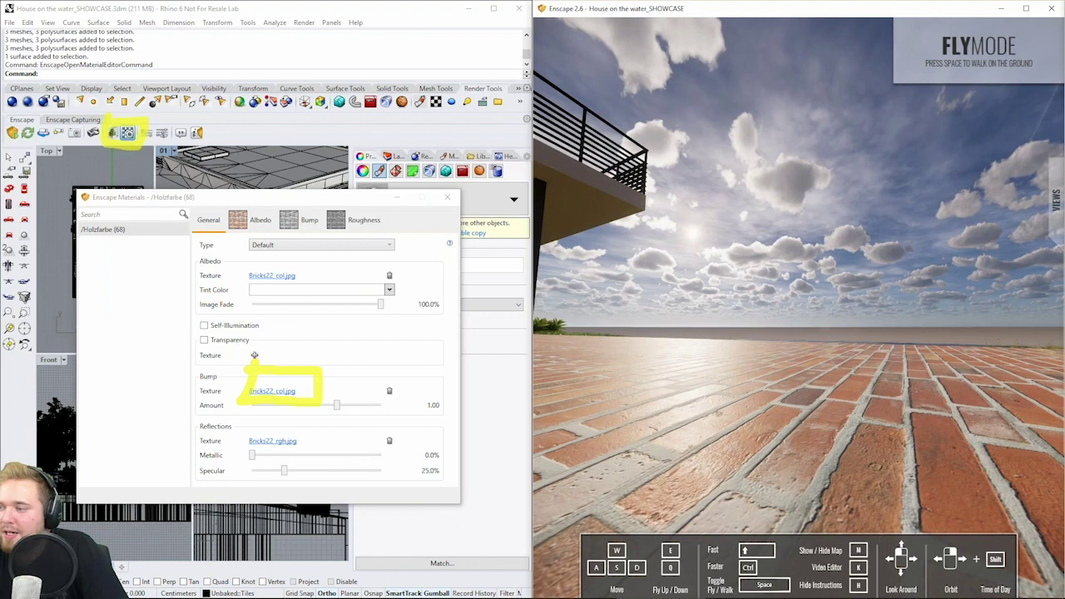
right_drag(757, 466, 682, 507)
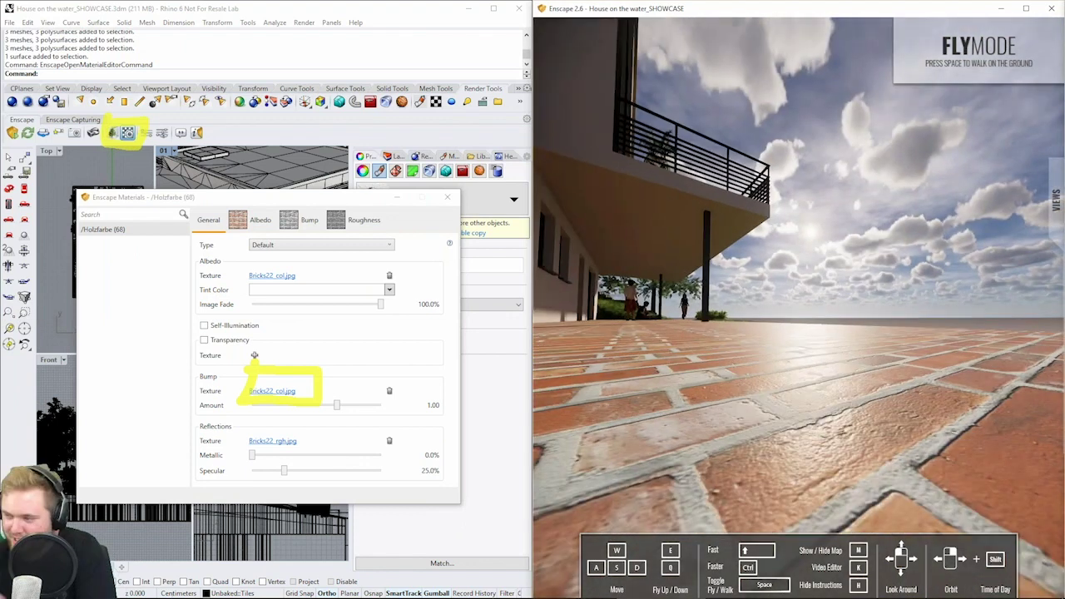
right_drag(736, 412, 710, 433)
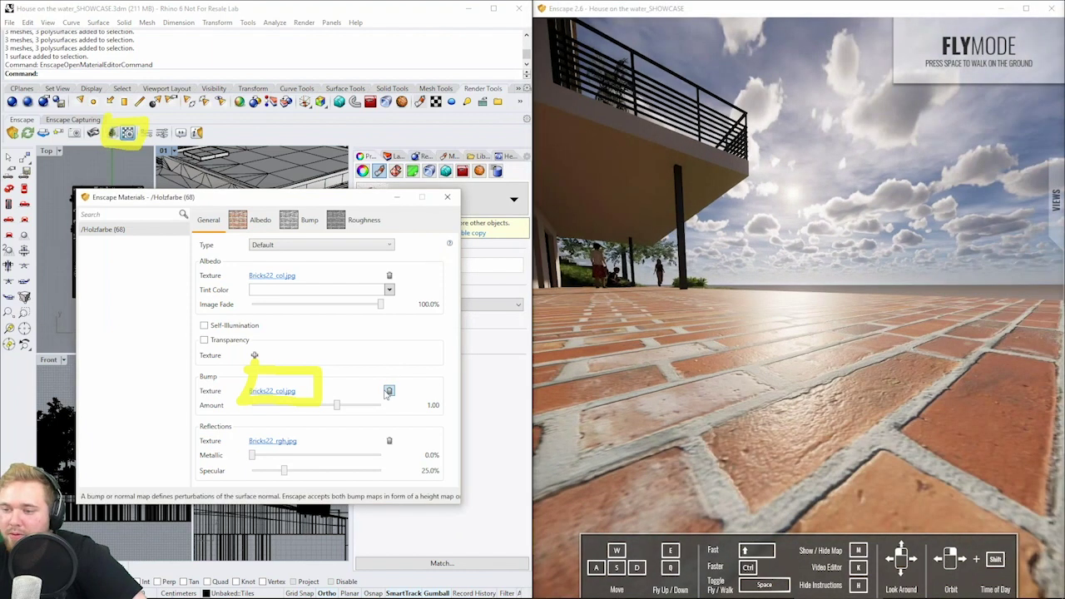
Replace the terrace material's bump texture with the normal map Bricks22_nrm.jpg.
click(389, 390)
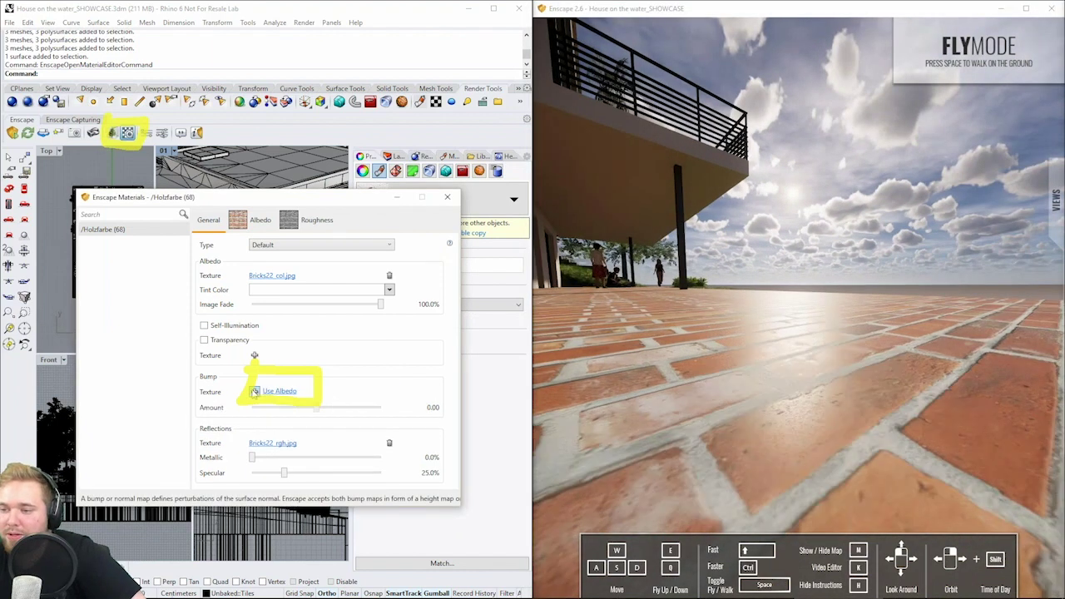
click(254, 391)
click(494, 300)
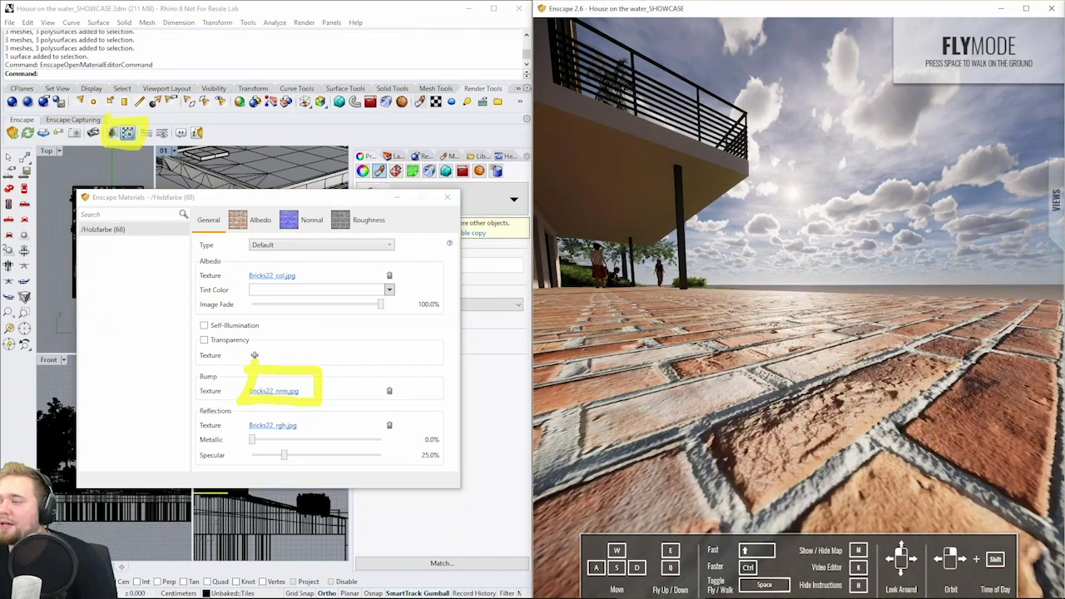
Look around the brick terrace in Enscape and shift the time of day to examine the normal-mapped relief under different sunlight.
right_drag(799, 307, 770, 375)
right_drag(799, 308, 765, 357)
shift+right_drag(765, 358, 733, 358)
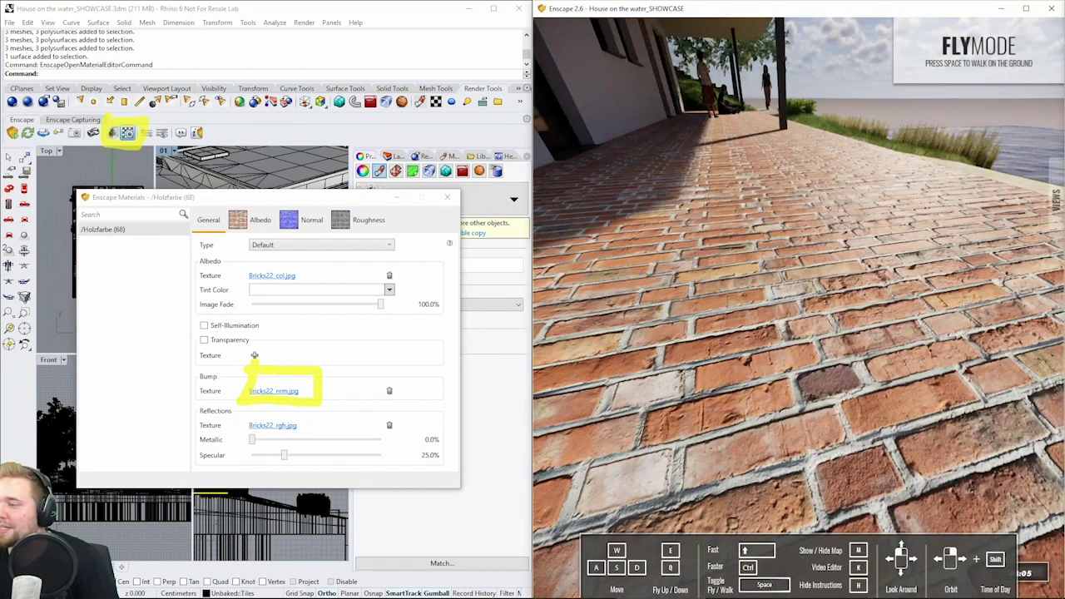
right_drag(799, 308, 899, 279)
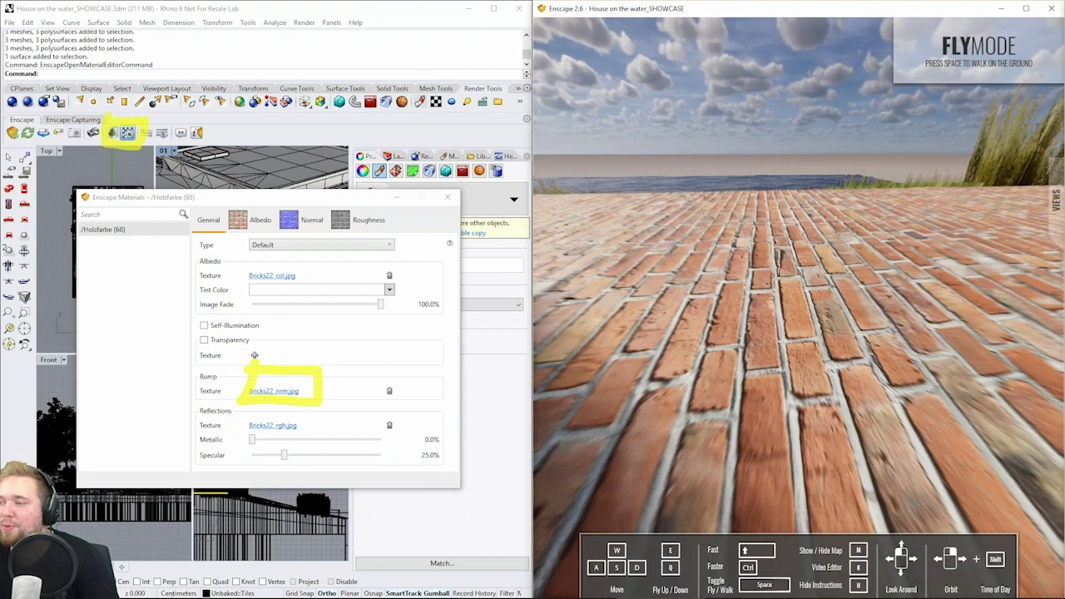
right_drag(799, 308, 699, 333)
right_drag(799, 308, 741, 258)
shift+right_drag(740, 258, 716, 258)
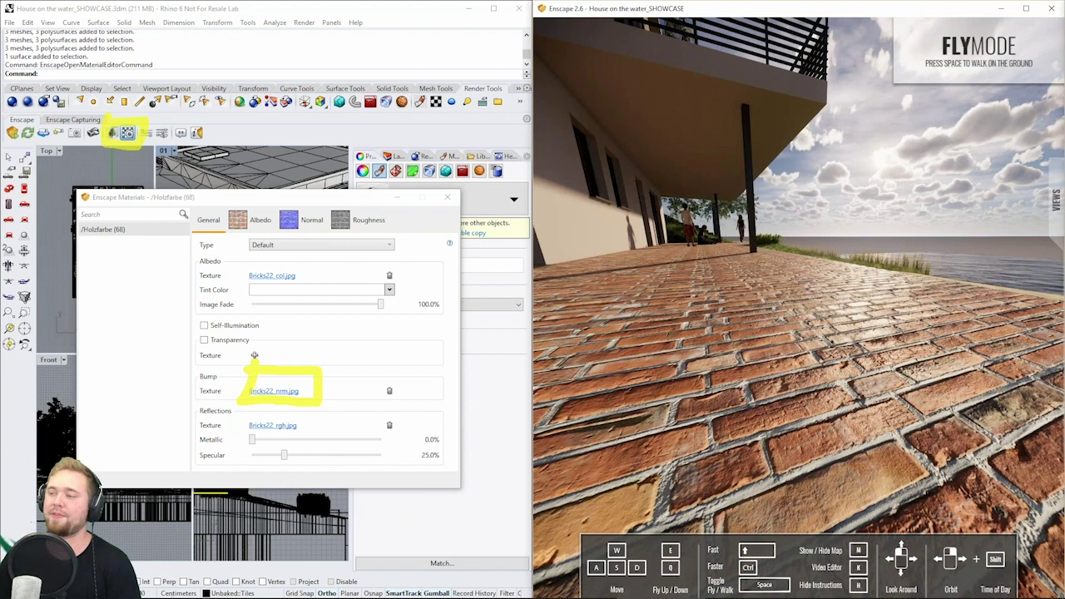
right_drag(799, 307, 824, 374)
drag(783, 399, 774, 349)
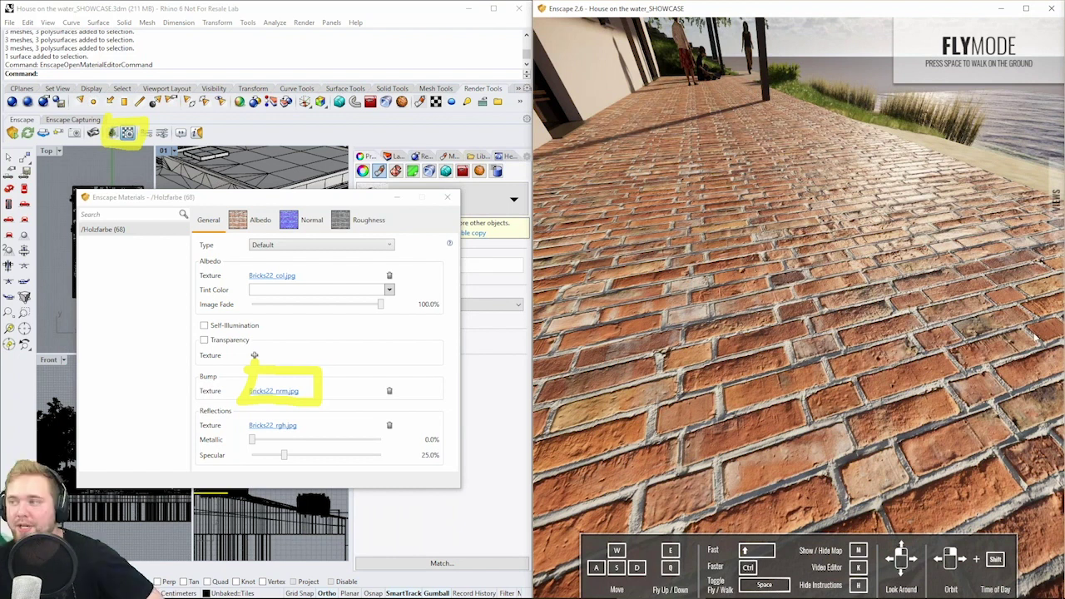
drag(1036, 337, 932, 385)
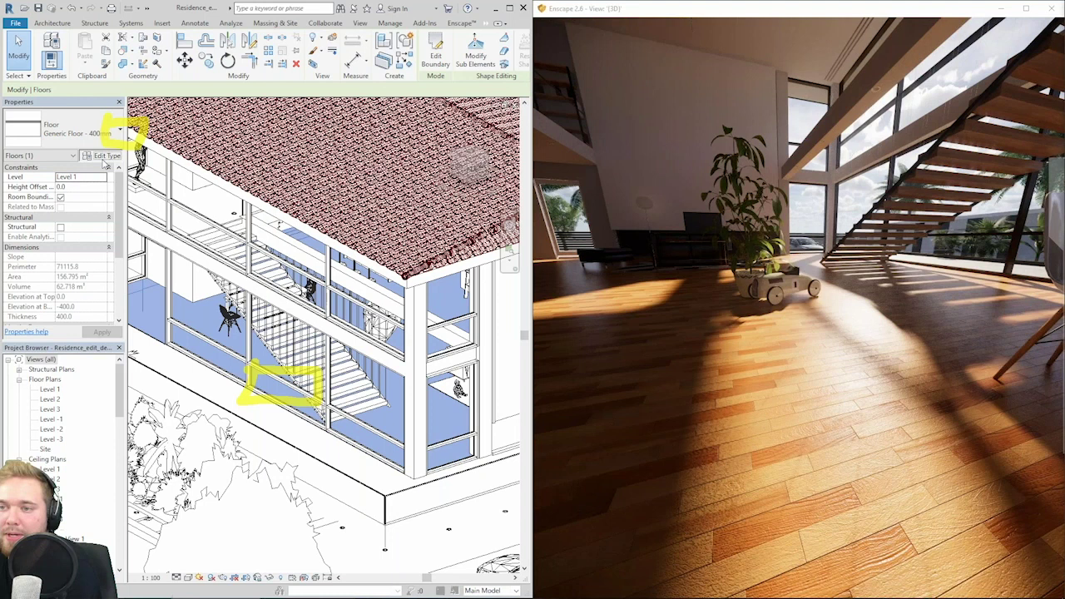
Open the appearance settings of the Wood Flooring material used in the selected floor type's structure.
click(104, 157)
click(242, 218)
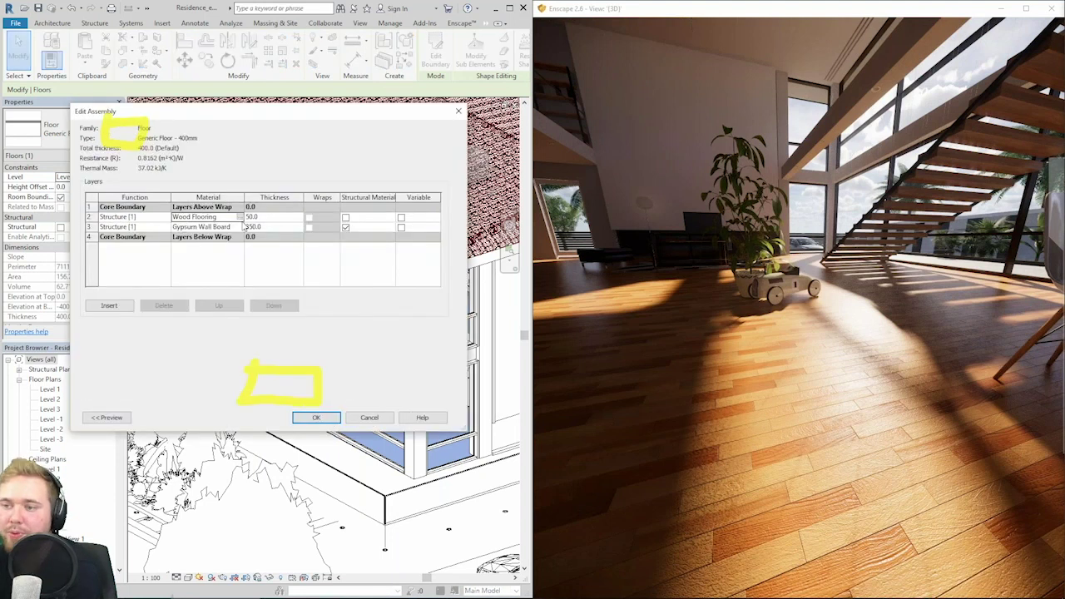
click(241, 216)
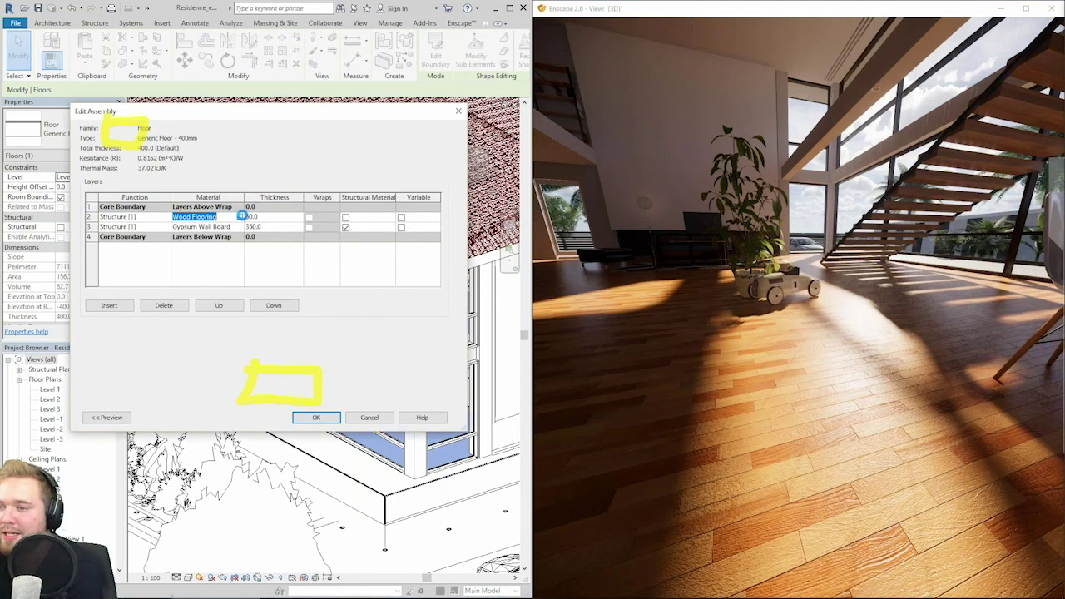
click(242, 217)
click(279, 87)
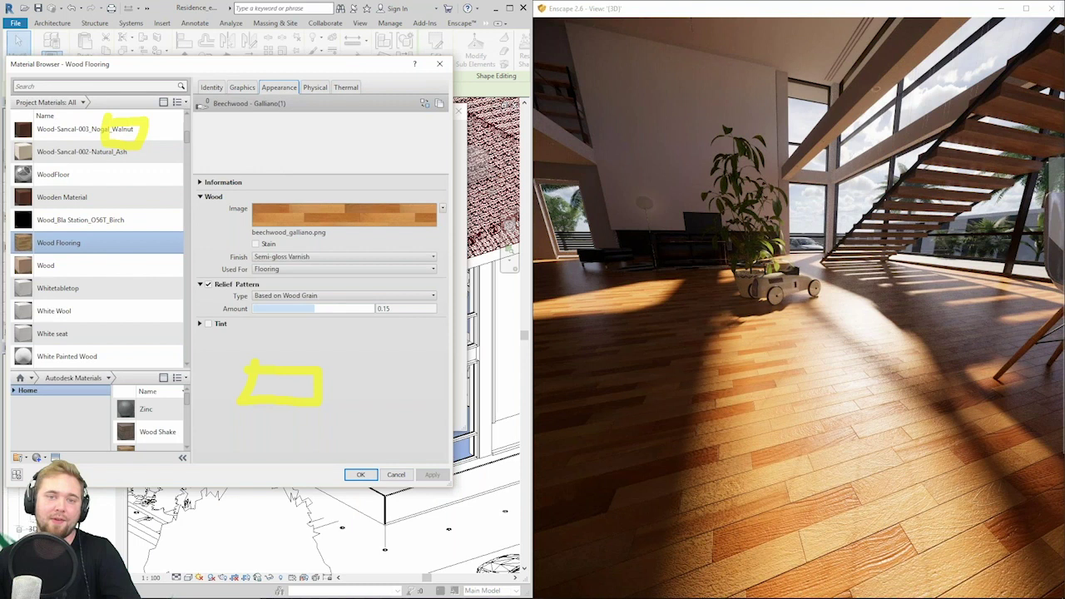
Create a new generic material, assign it to the floor's 50 mm structure layer and confirm the floor type changes.
click(838, 173)
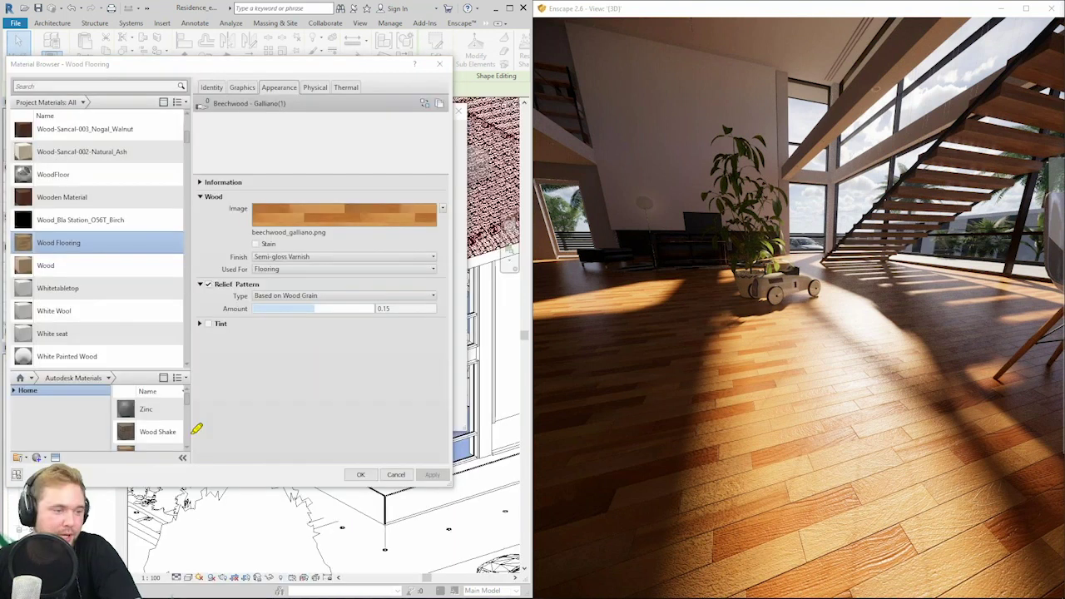
drag(42, 441, 34, 439)
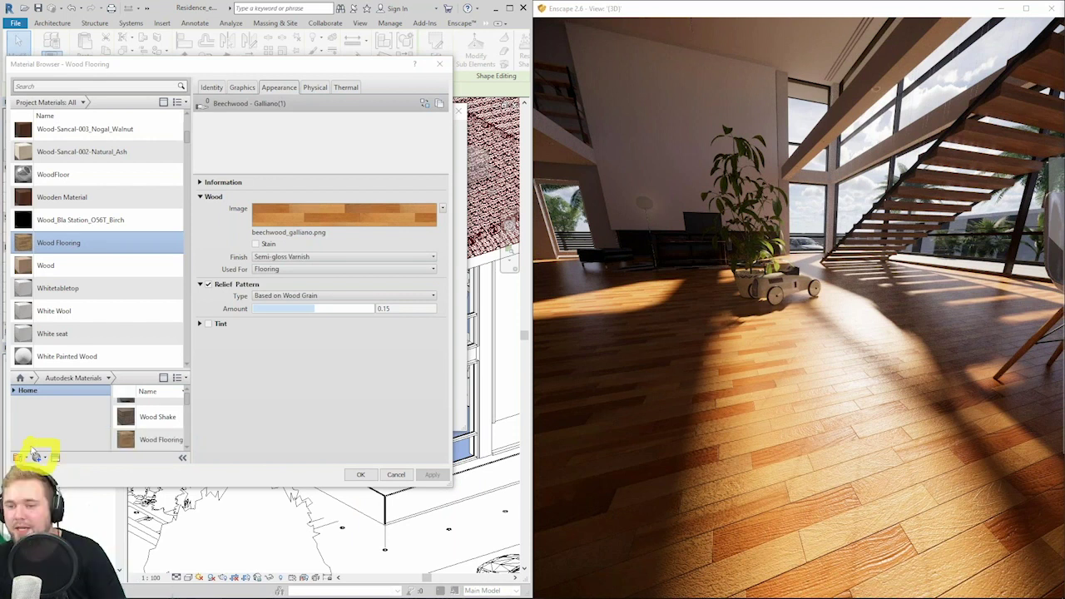
click(37, 457)
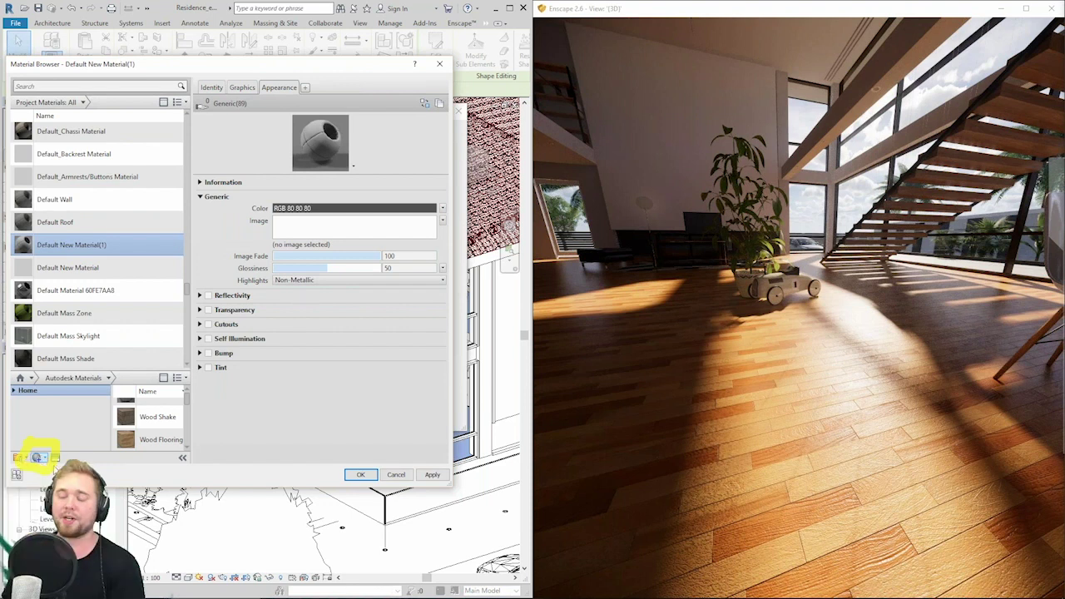
click(361, 474)
click(319, 417)
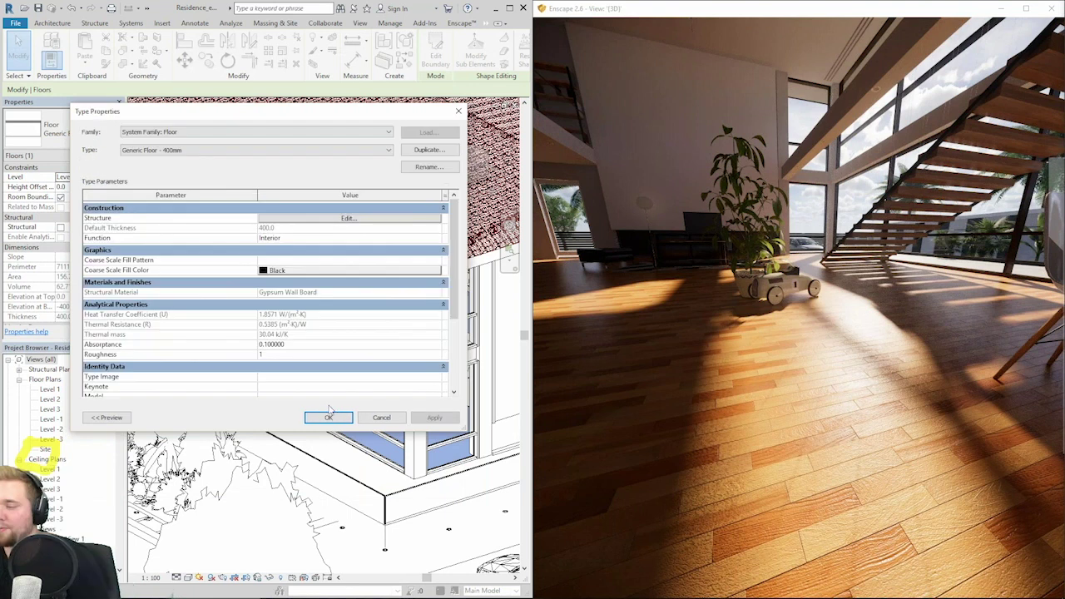
click(329, 418)
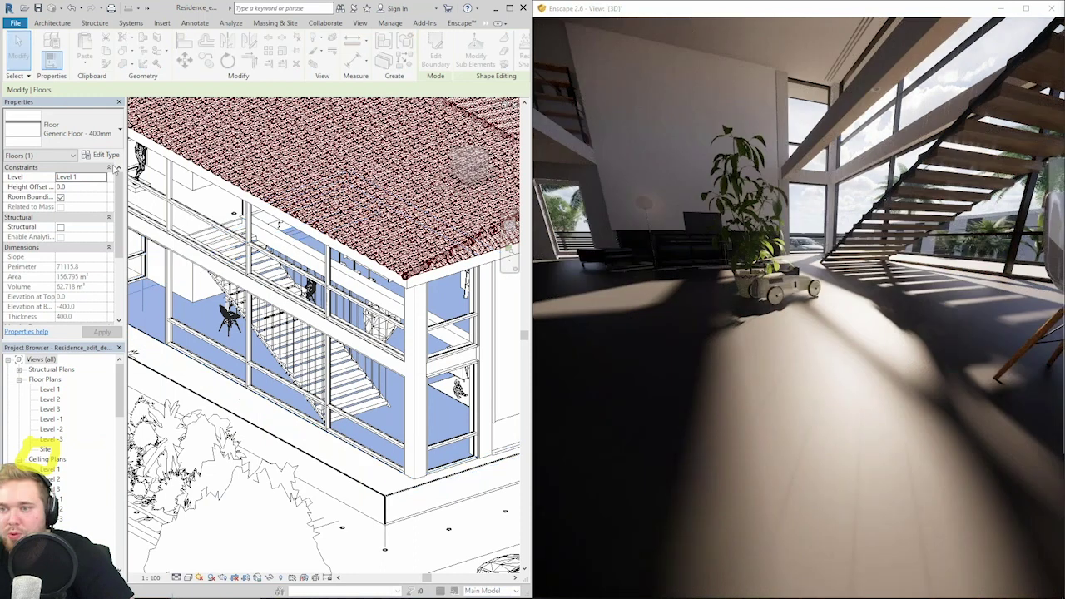
Reopen the floor type's structure and show the appearance settings of Default New Material(1) in the 50 mm layer.
click(101, 155)
click(348, 218)
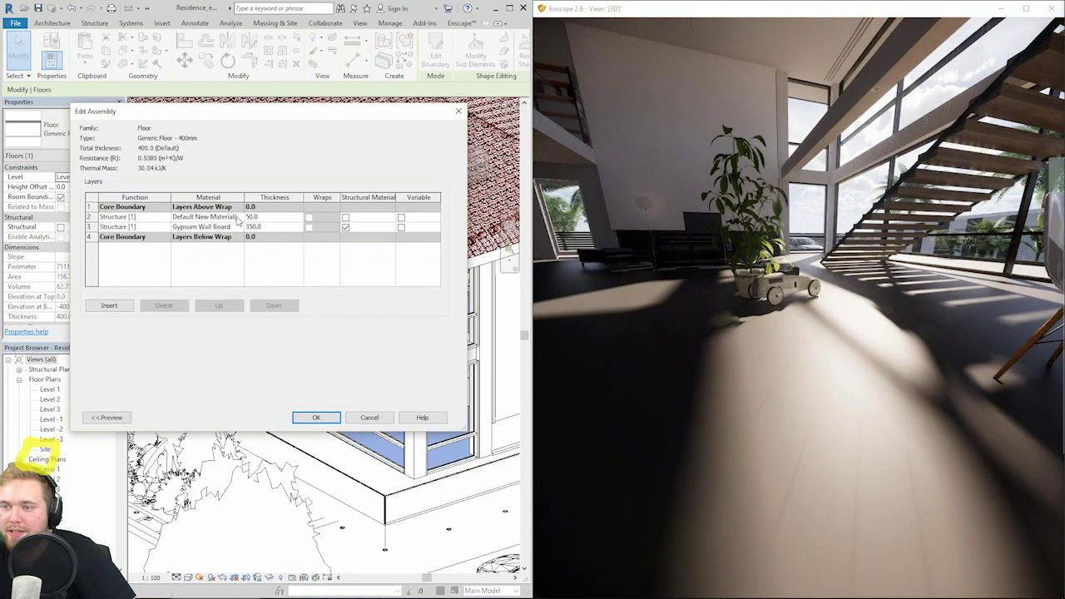
click(238, 218)
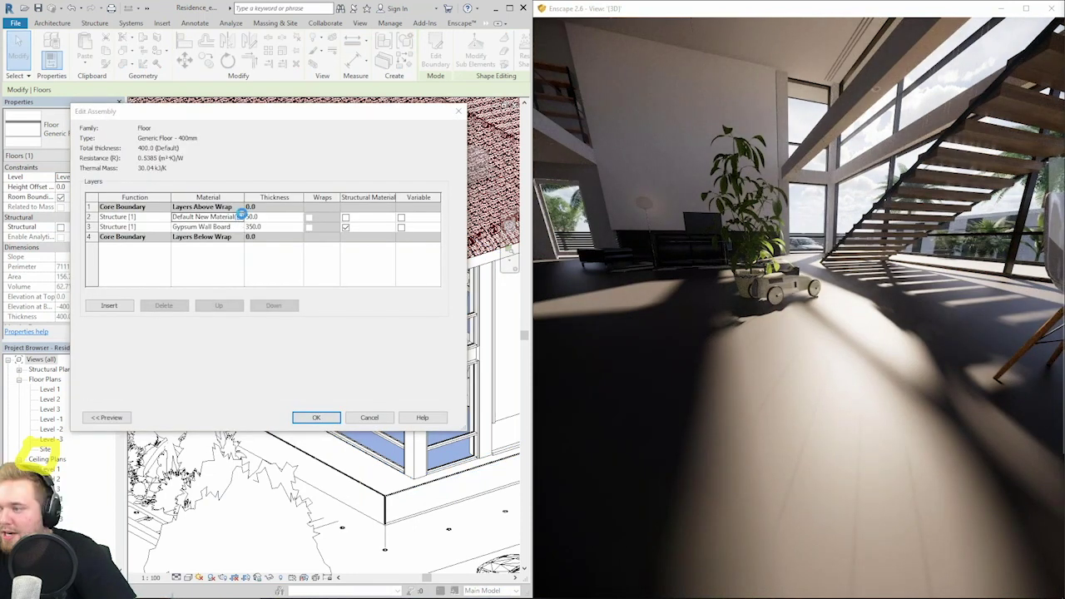
click(240, 216)
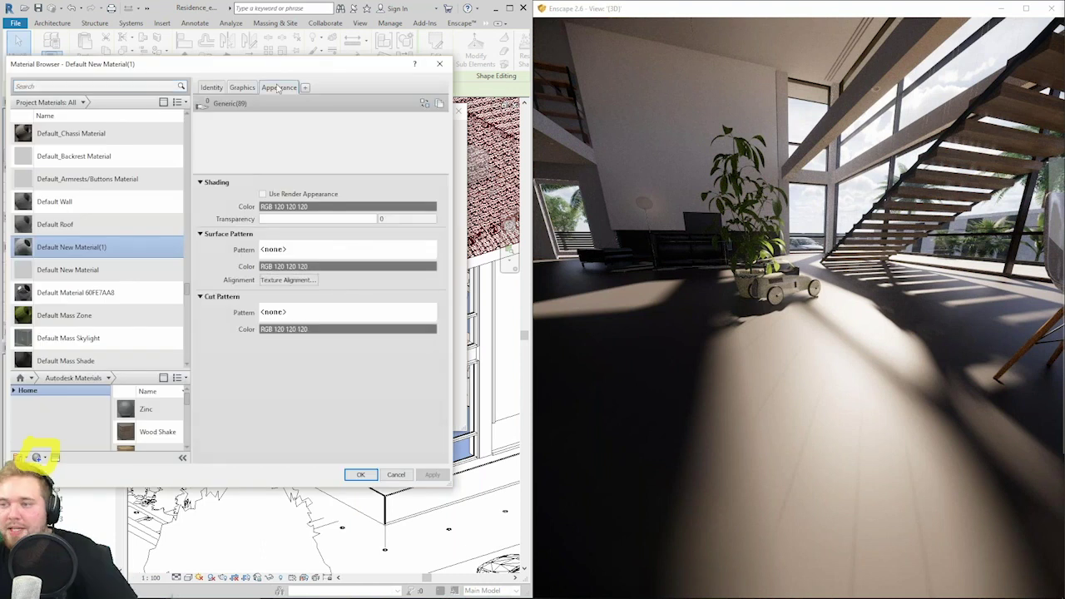
click(279, 87)
Assign Bricks22_col.jpg from the Desktop as the material's generic image and apply it.
click(442, 221)
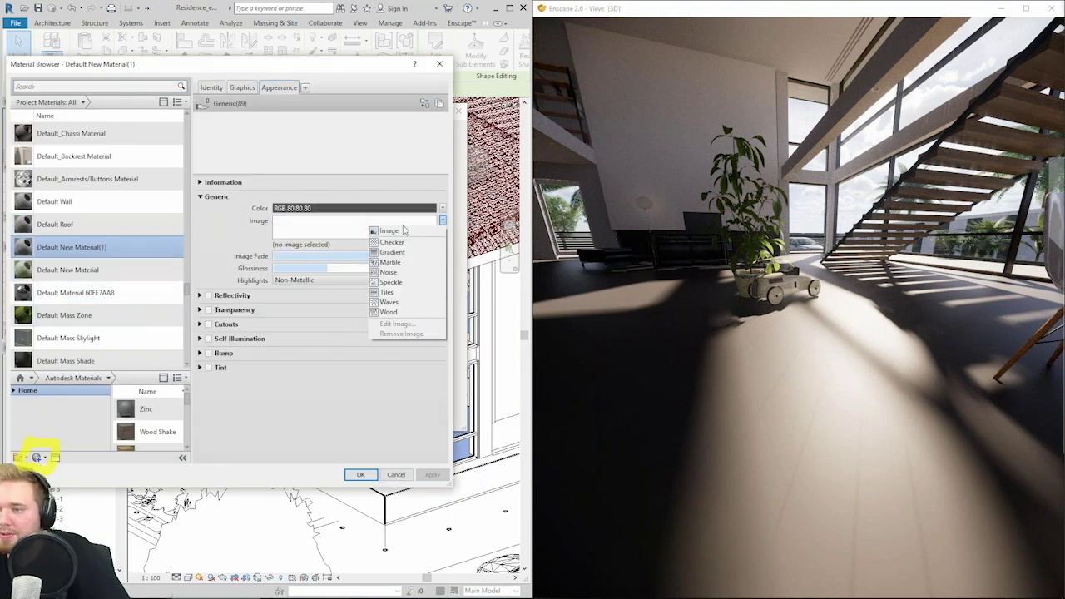
click(390, 231)
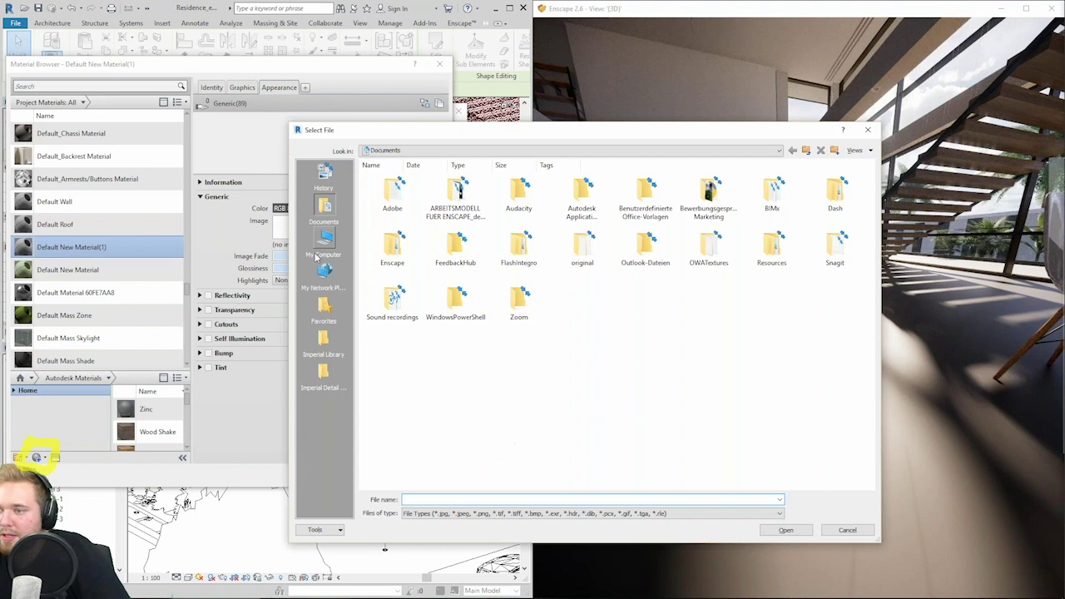
click(320, 255)
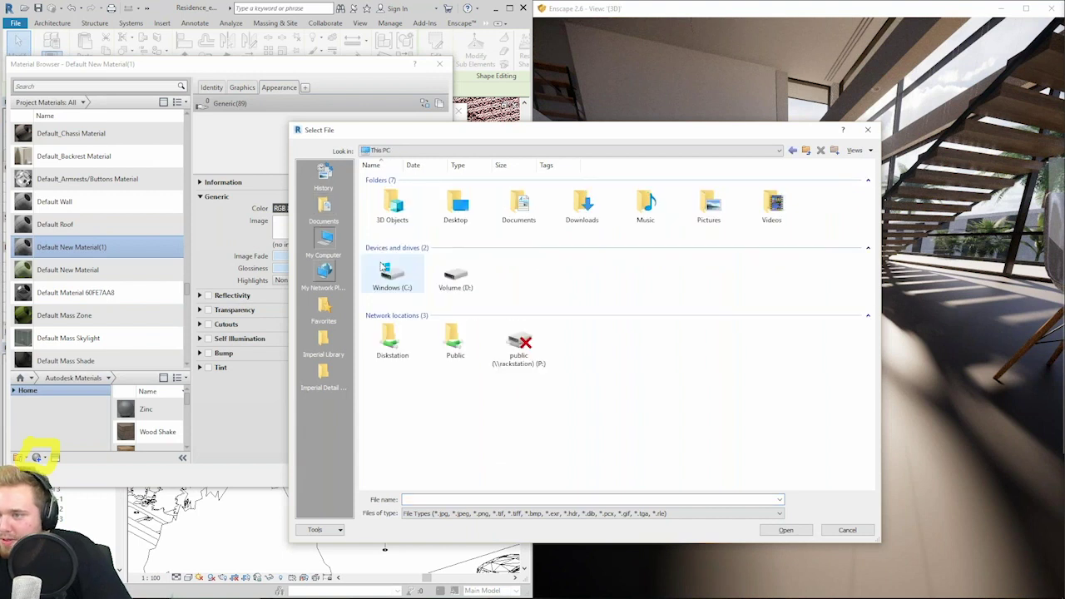
double_click(449, 208)
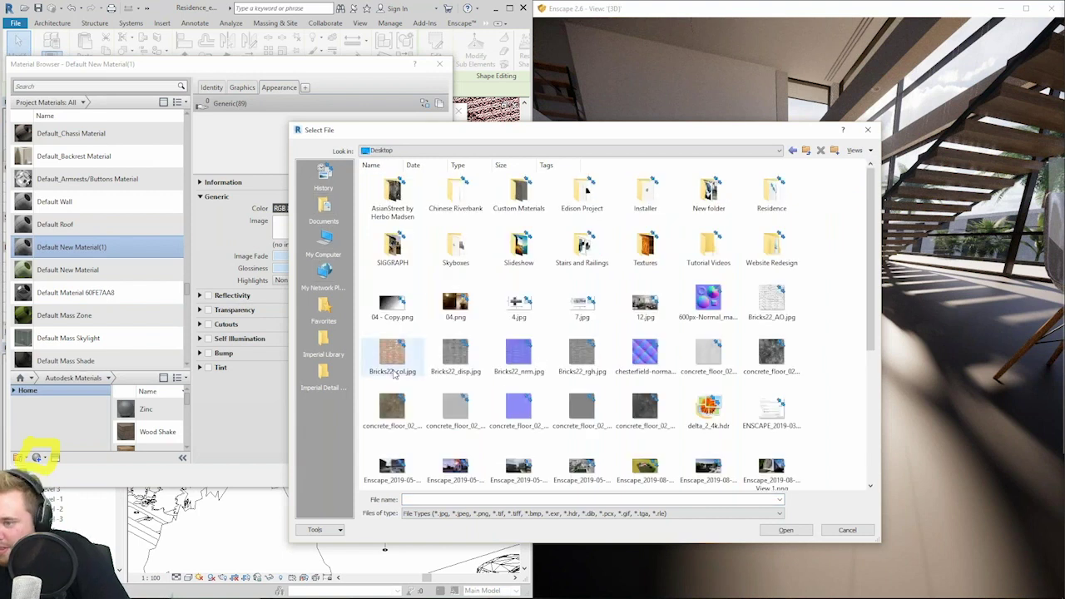
double_click(392, 358)
click(433, 476)
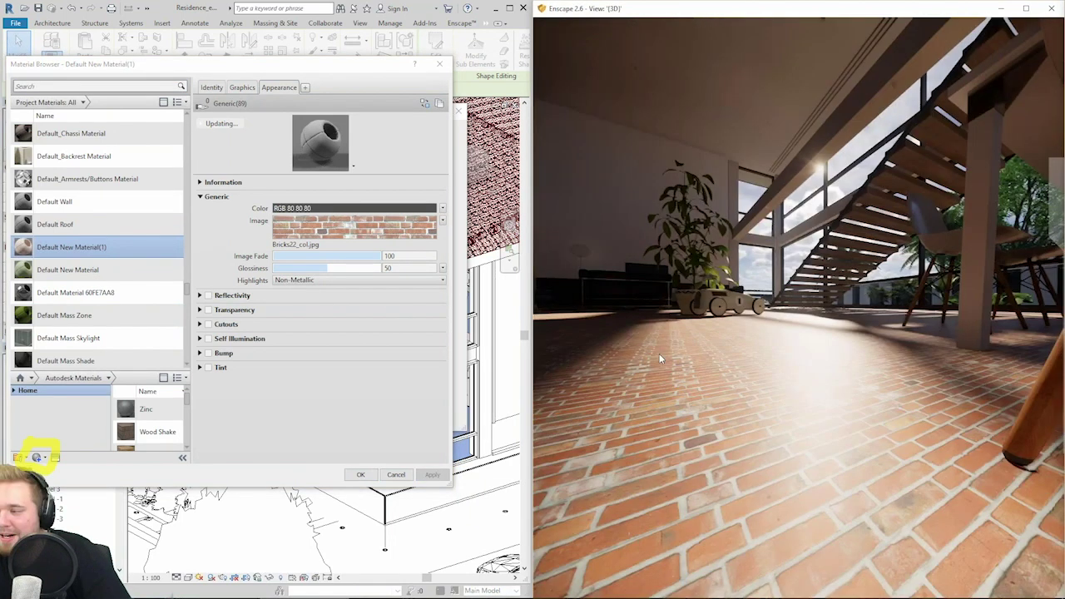
Enable Bump on the brick material with Bricks22_disp.jpg as its image and apply the change.
click(209, 353)
click(281, 376)
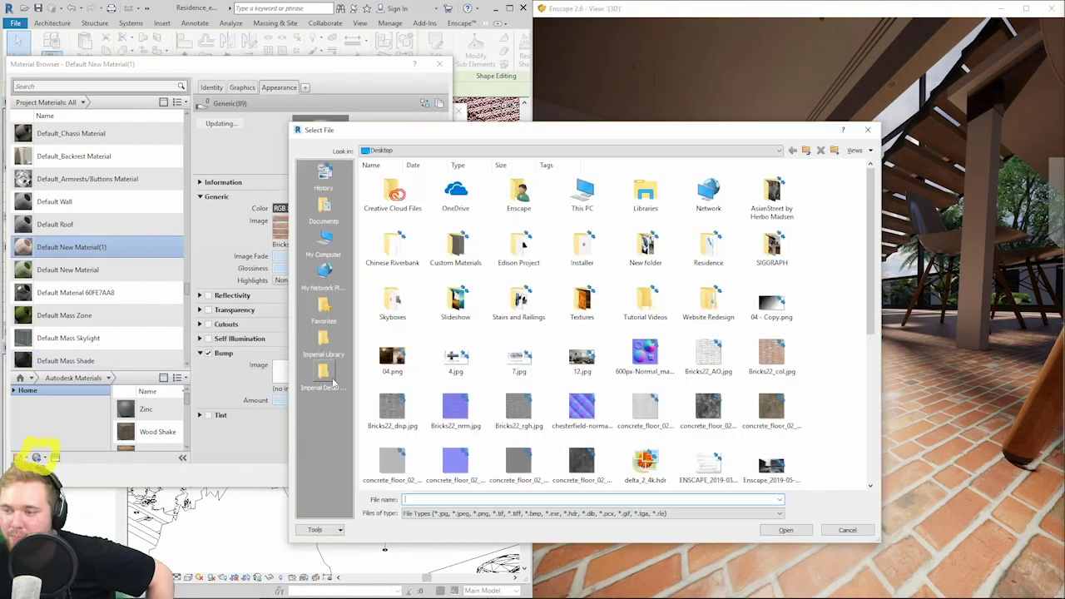
double_click(396, 411)
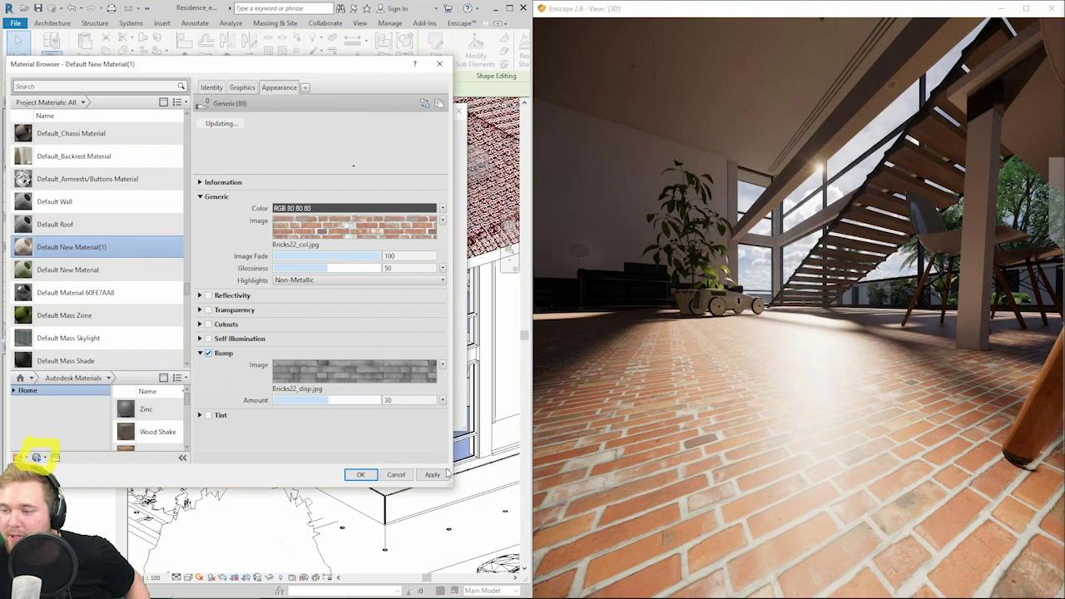
click(440, 477)
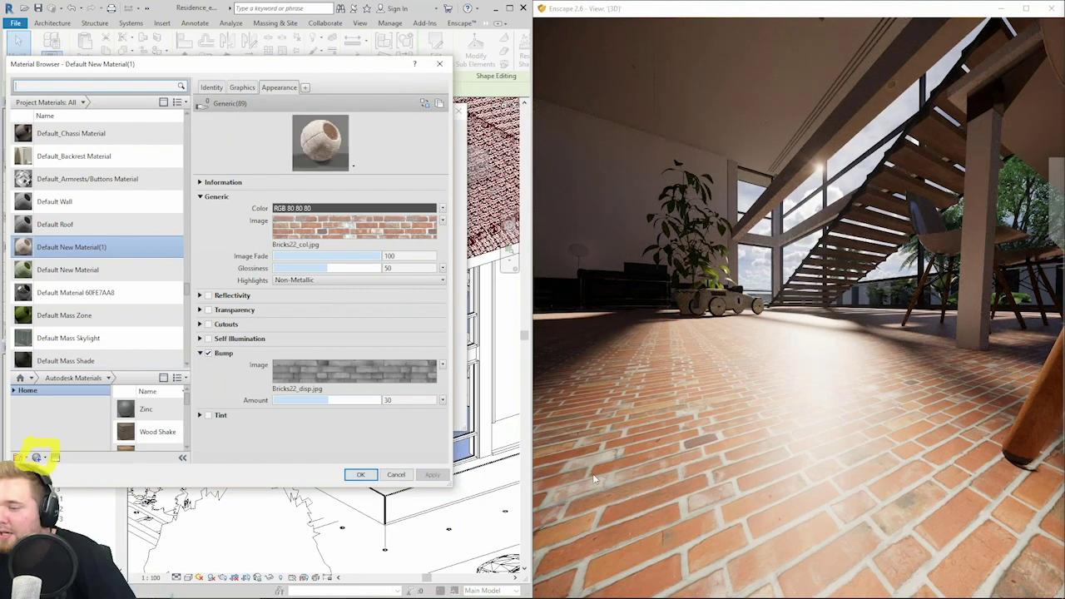
Raise the bump amount to 432, apply it and check the floor's relief in the rendered view.
drag(325, 399, 350, 400)
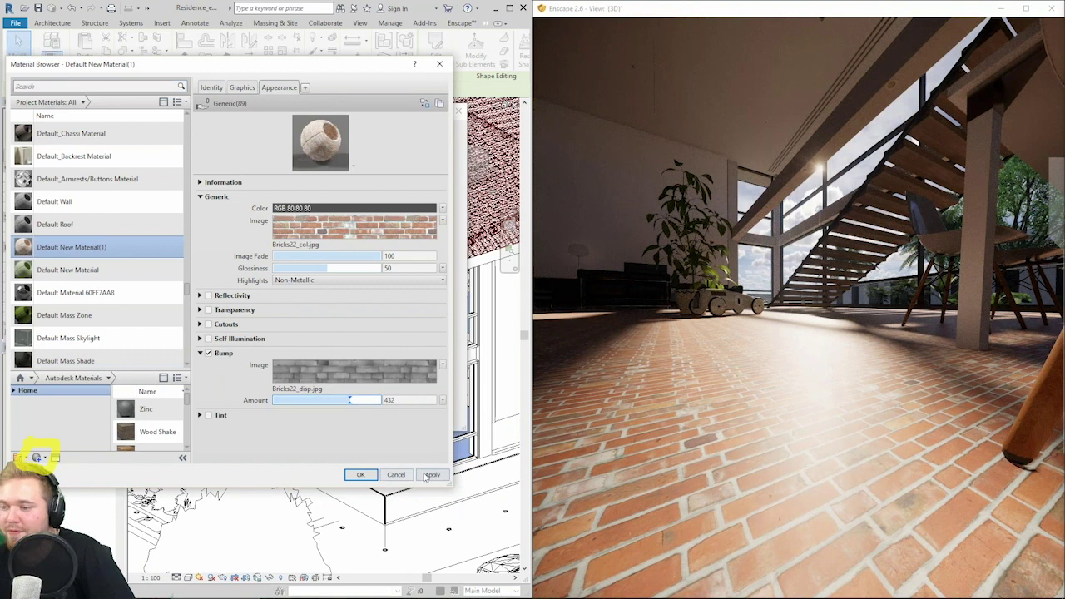
click(426, 476)
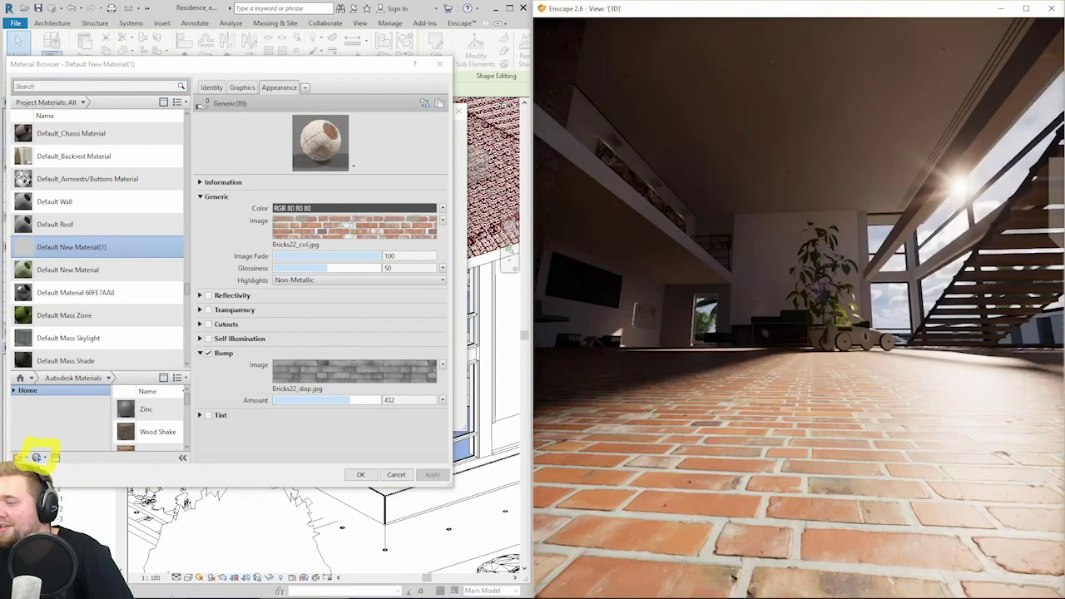
drag(799, 308, 862, 308)
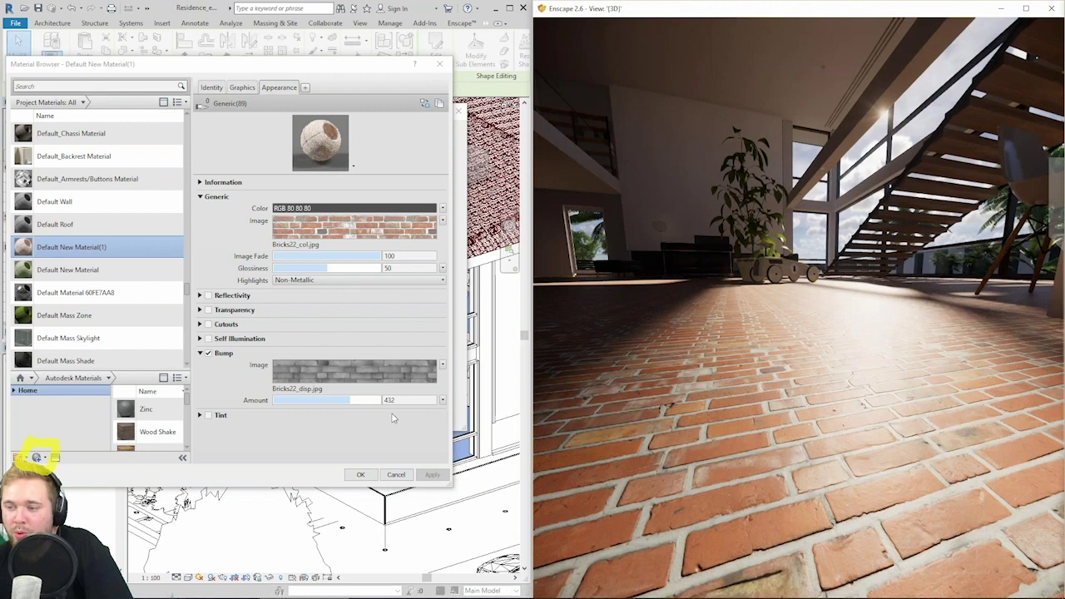
Replace the bump image with the normal map Bricks22_nrm.jpg and apply the change.
click(442, 400)
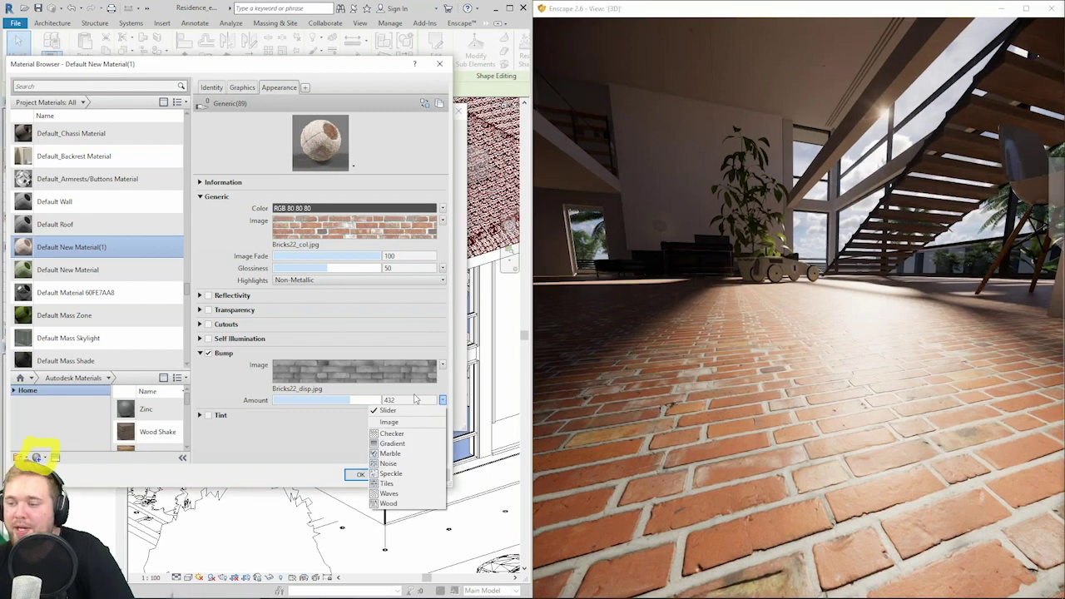
click(375, 366)
click(375, 371)
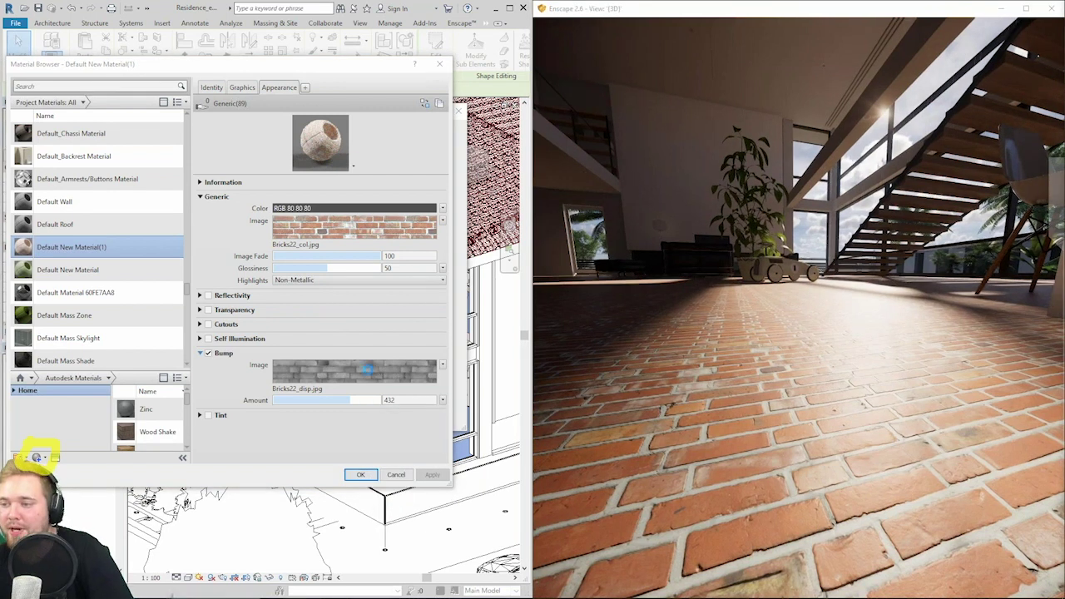
click(242, 338)
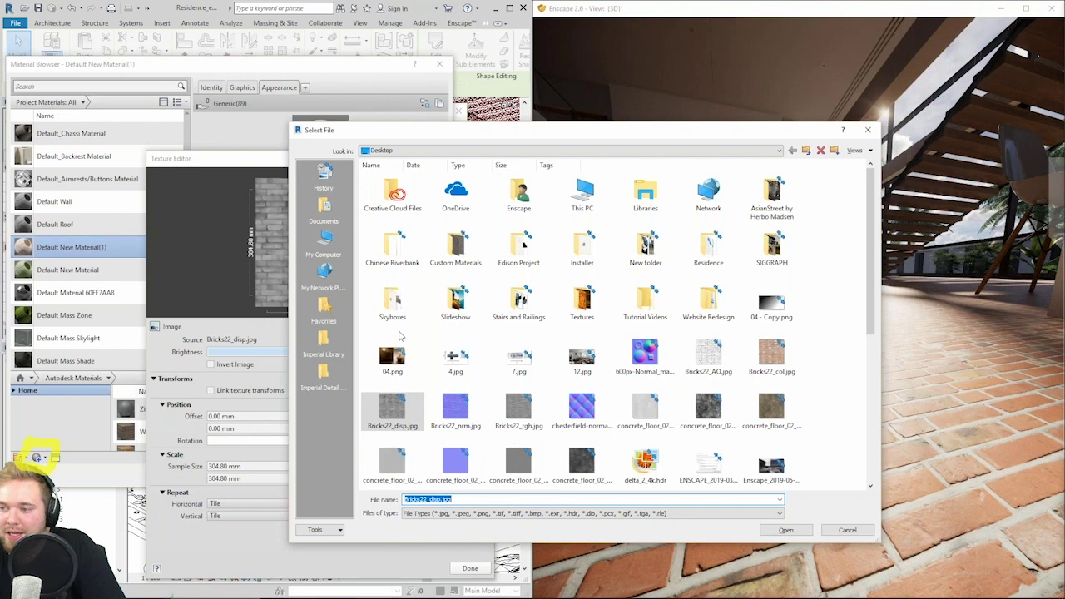
key(Escape)
click(472, 568)
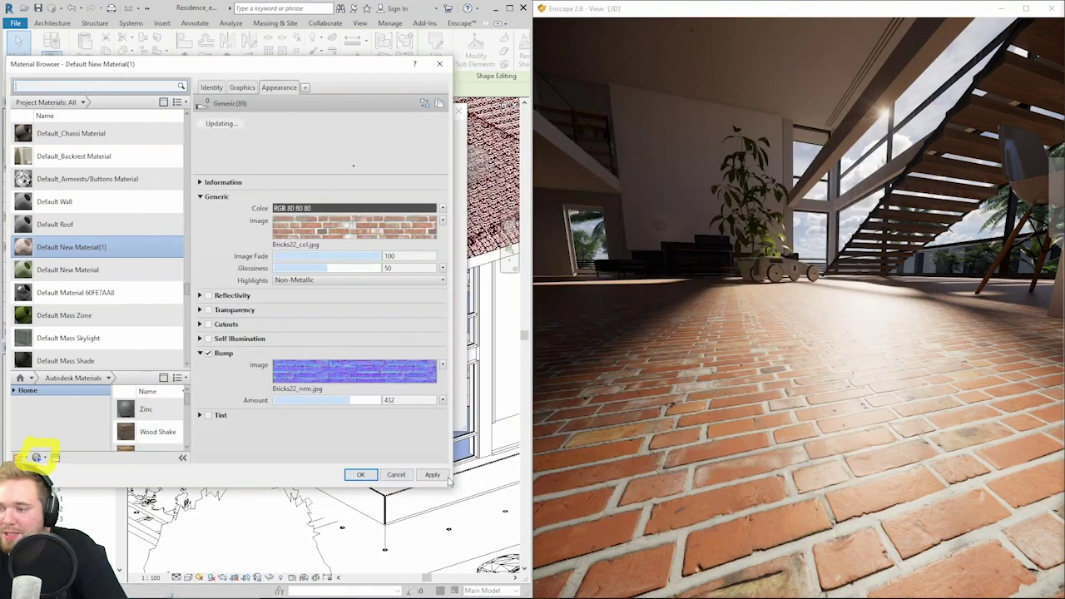
click(444, 476)
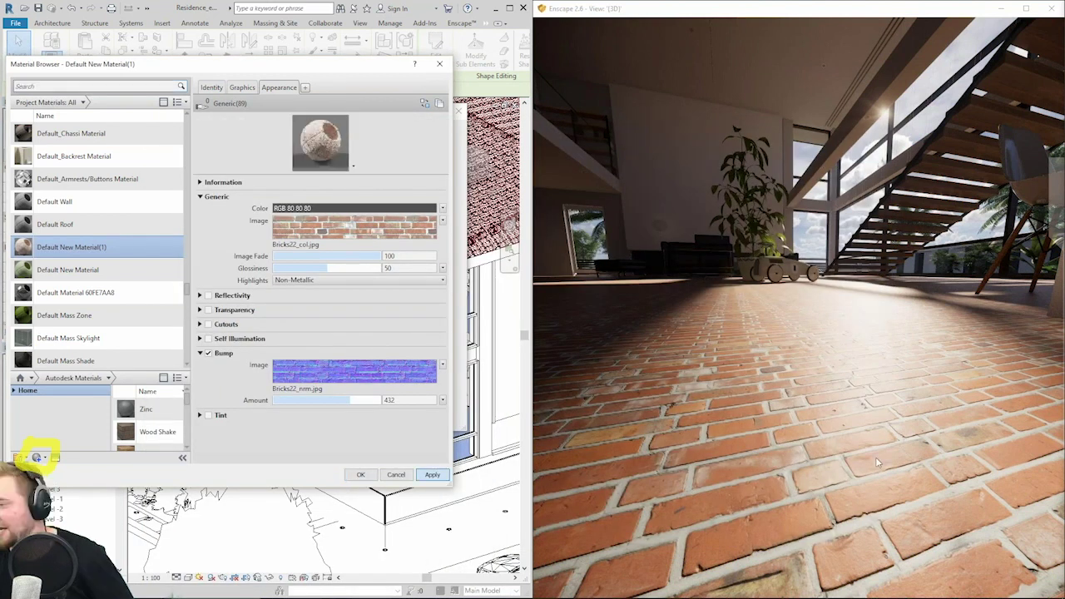
Examine the brick floor's relief in the rendered view, both from close up and from farther across the room.
drag(875, 458, 882, 491)
key(w)
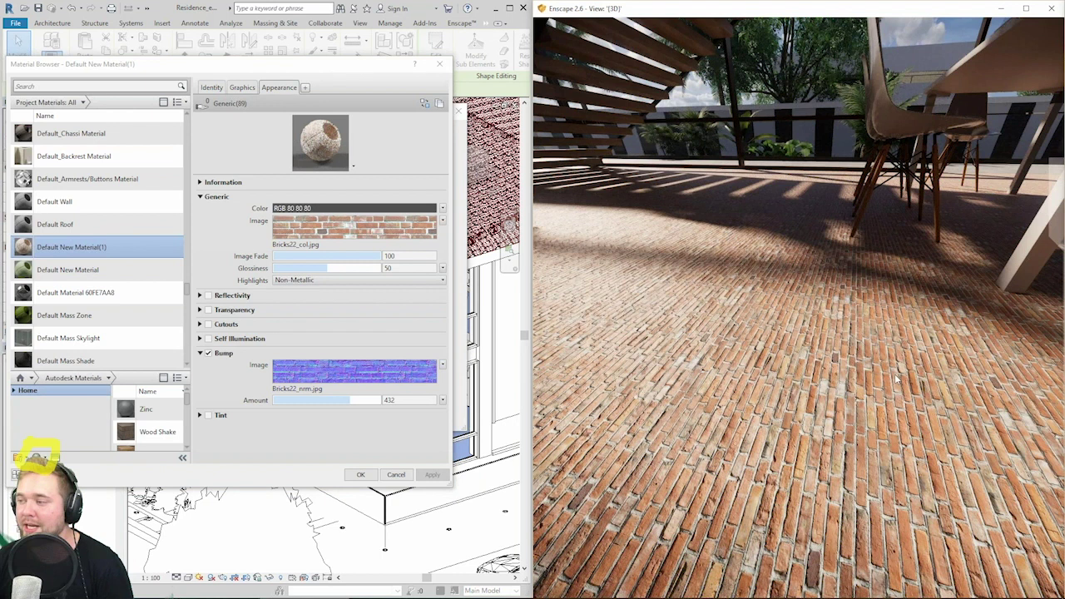
key(s)
drag(896, 379, 827, 354)
key(s)
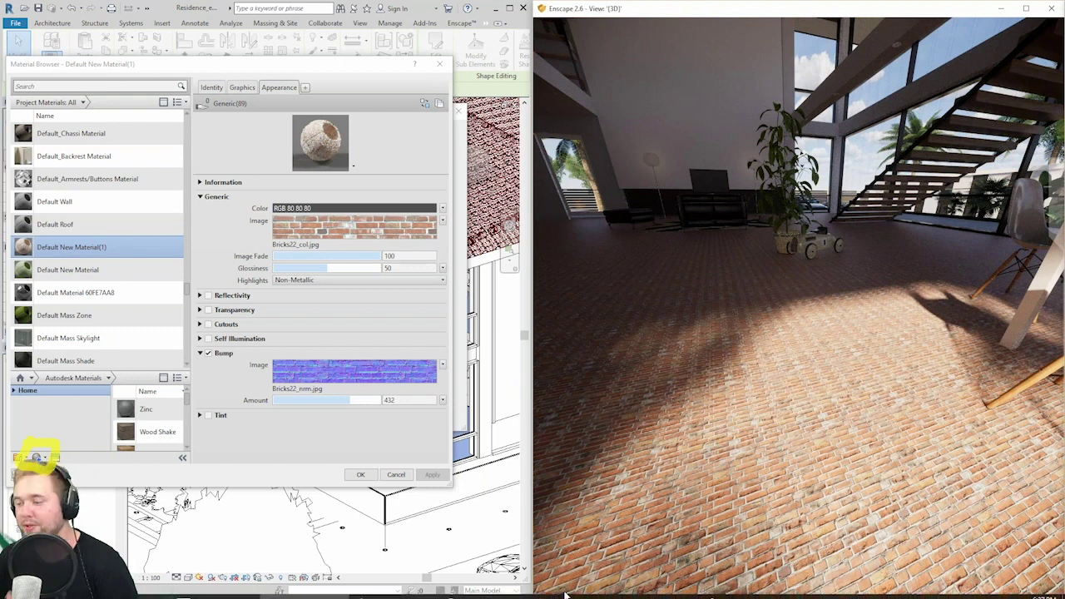
mouse_move(565, 596)
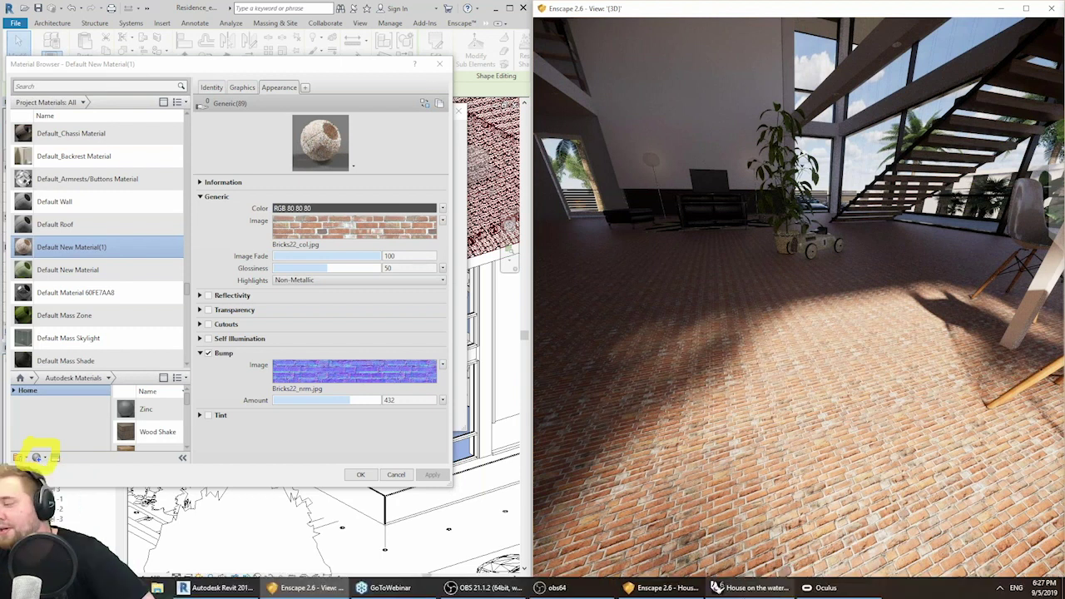
mouse_move(727, 590)
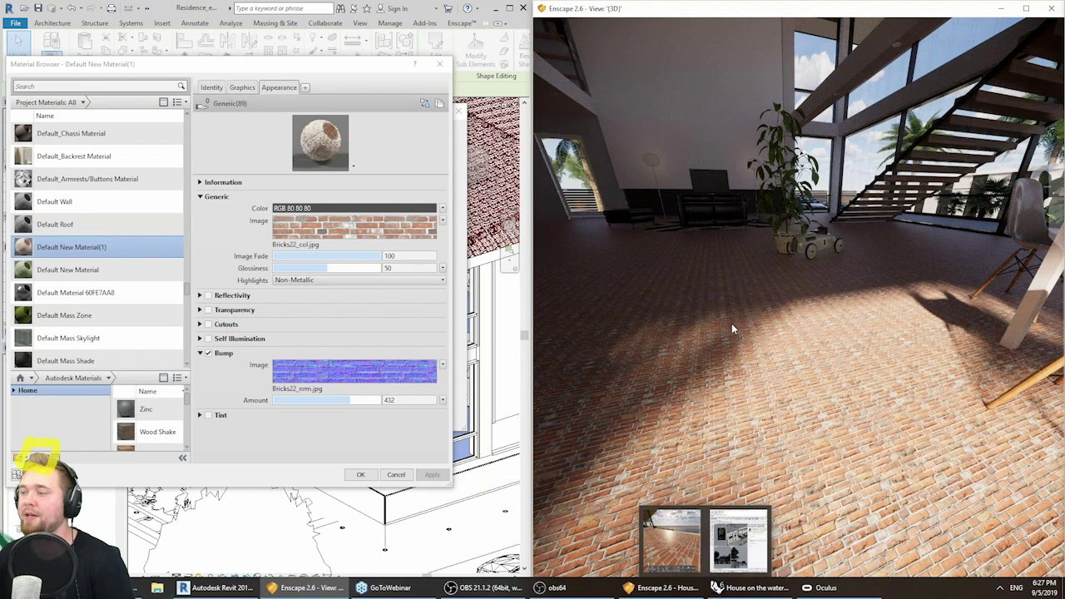
Close the material settings, the floor assembly and the floor type properties.
click(447, 76)
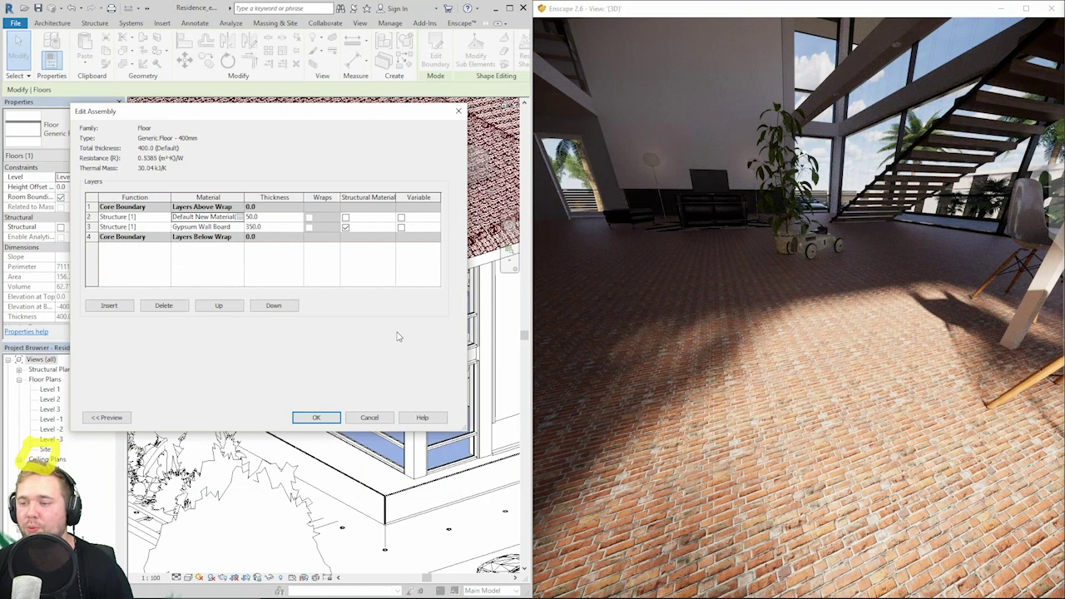
click(459, 112)
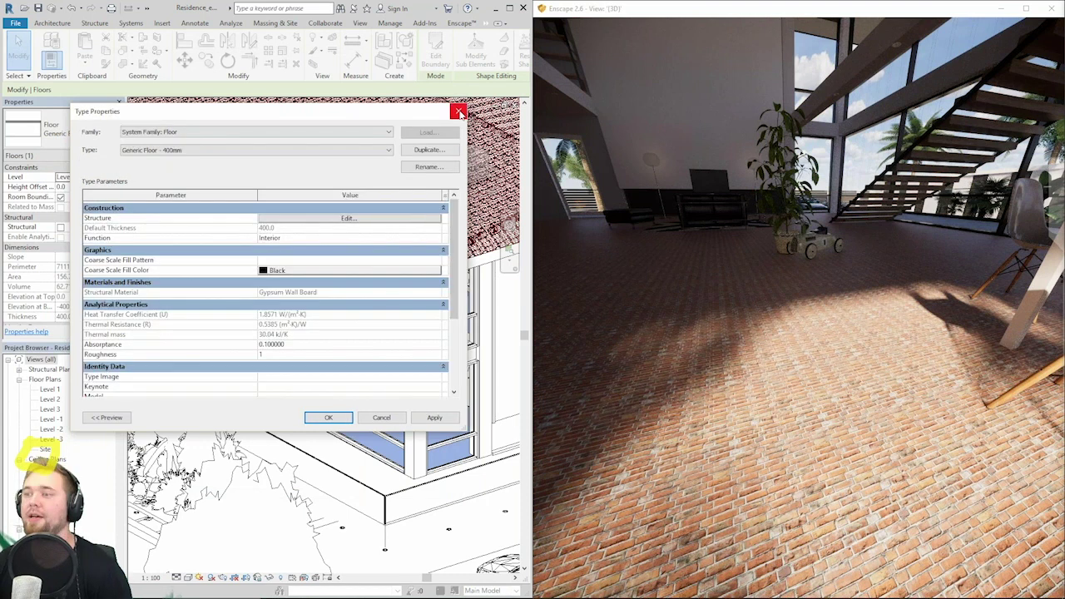
click(459, 112)
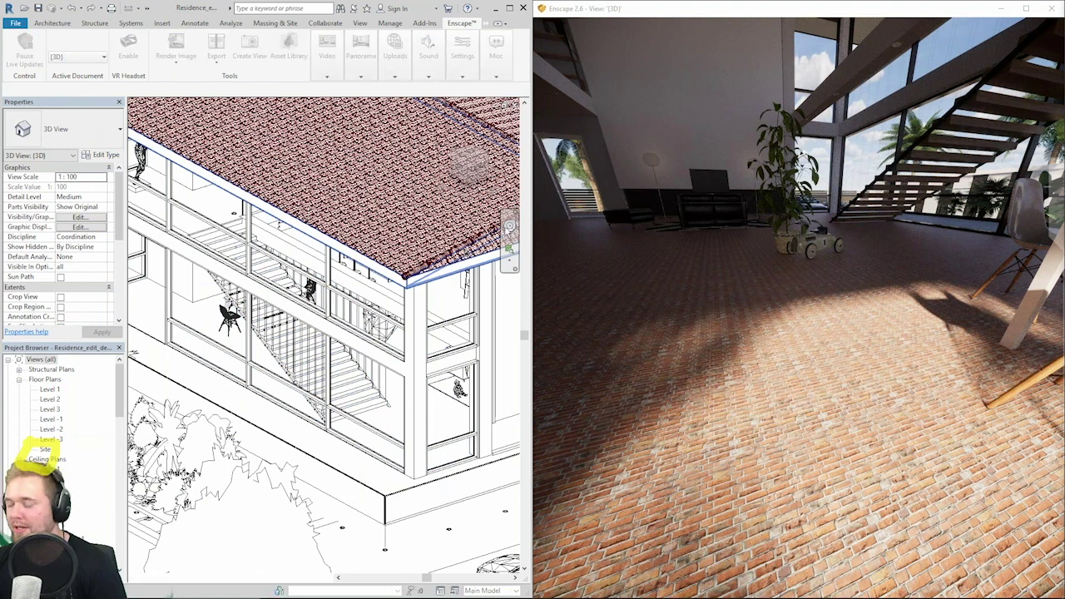
Examine the wood floor and the open living and dining area in the rendered view from several viewpoints.
drag(659, 261, 915, 258)
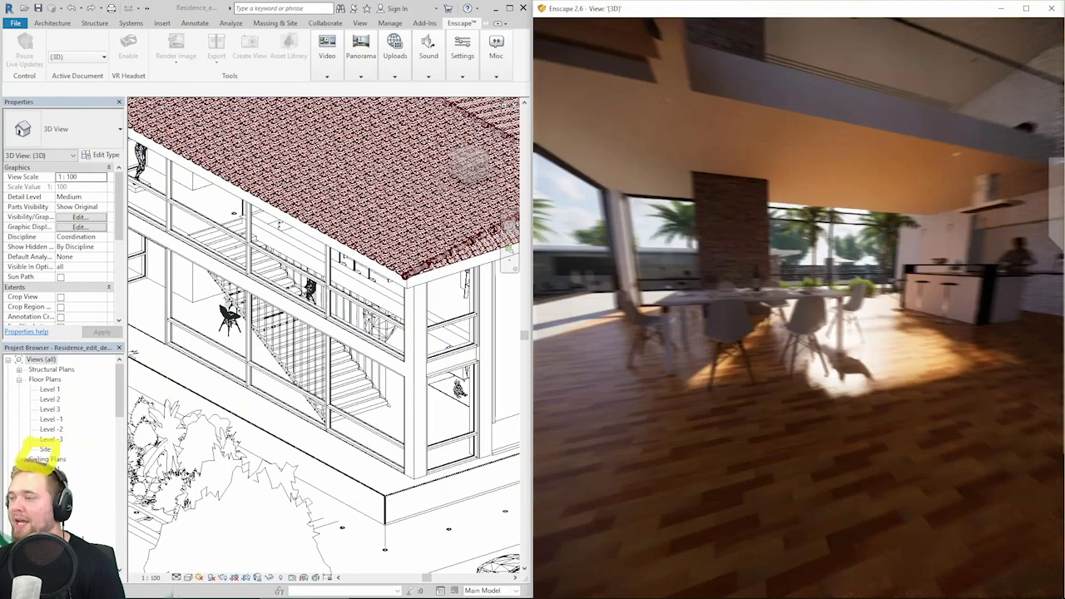
drag(660, 274, 681, 262)
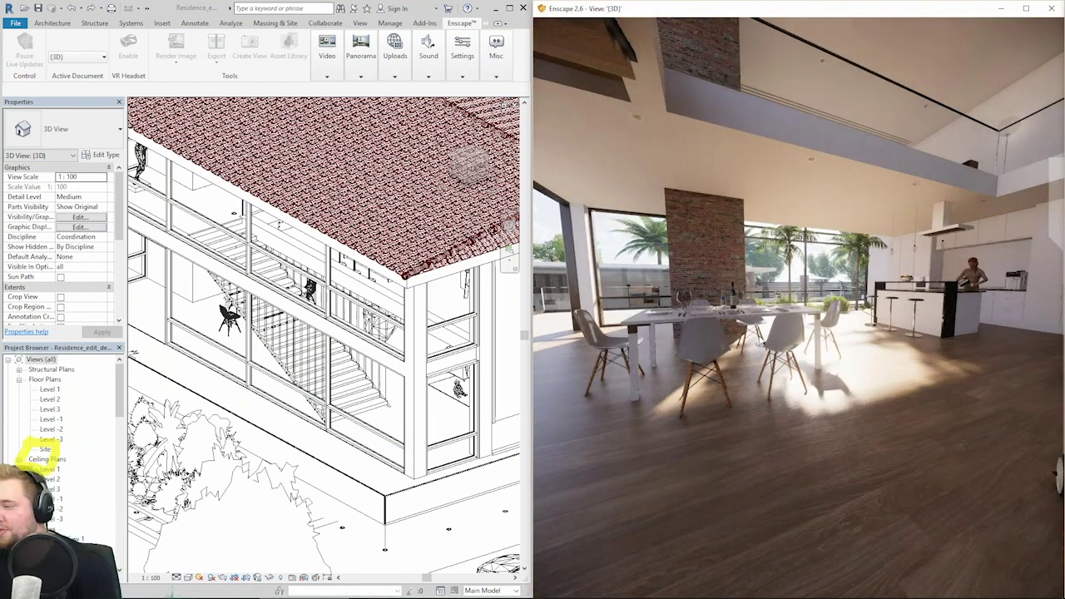
click(467, 342)
key(Delete)
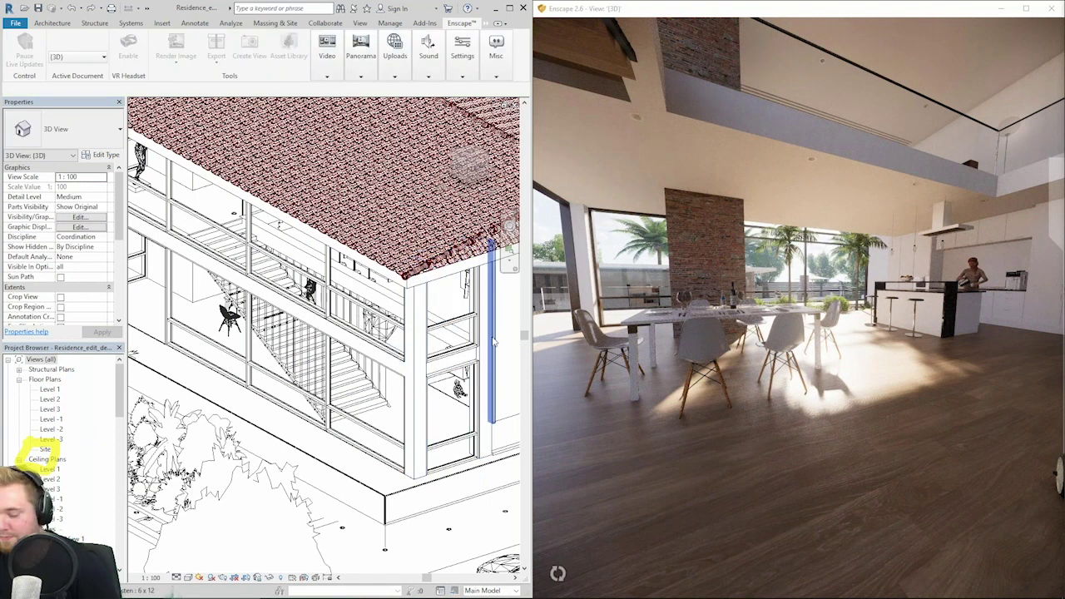
right_drag(819, 350, 633, 341)
key(w)
key(u)
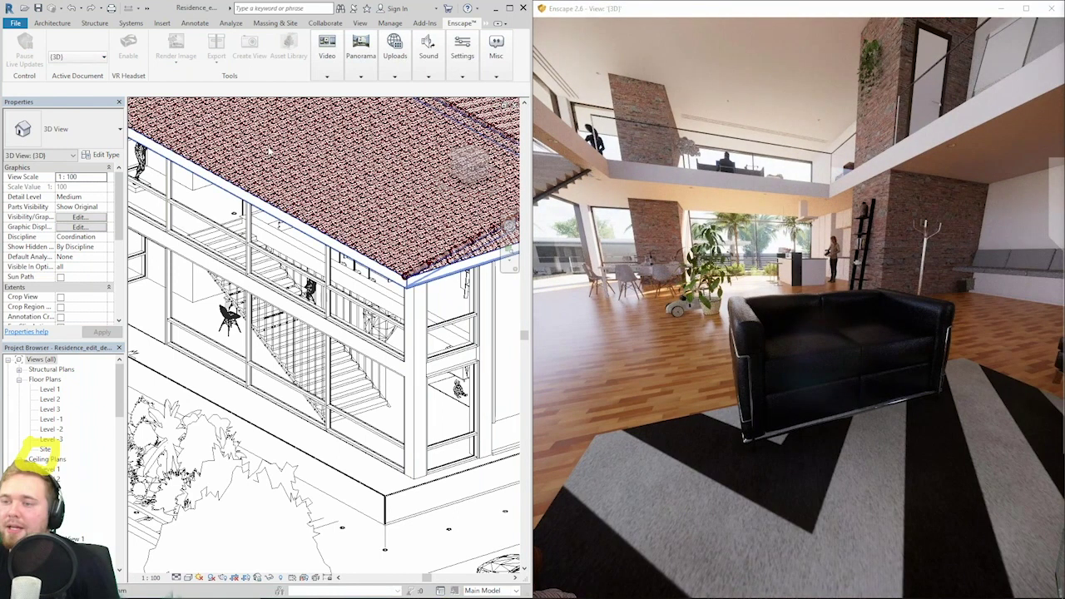
Open the Enscape asset library and browse its accessories, furniture and people models.
click(287, 43)
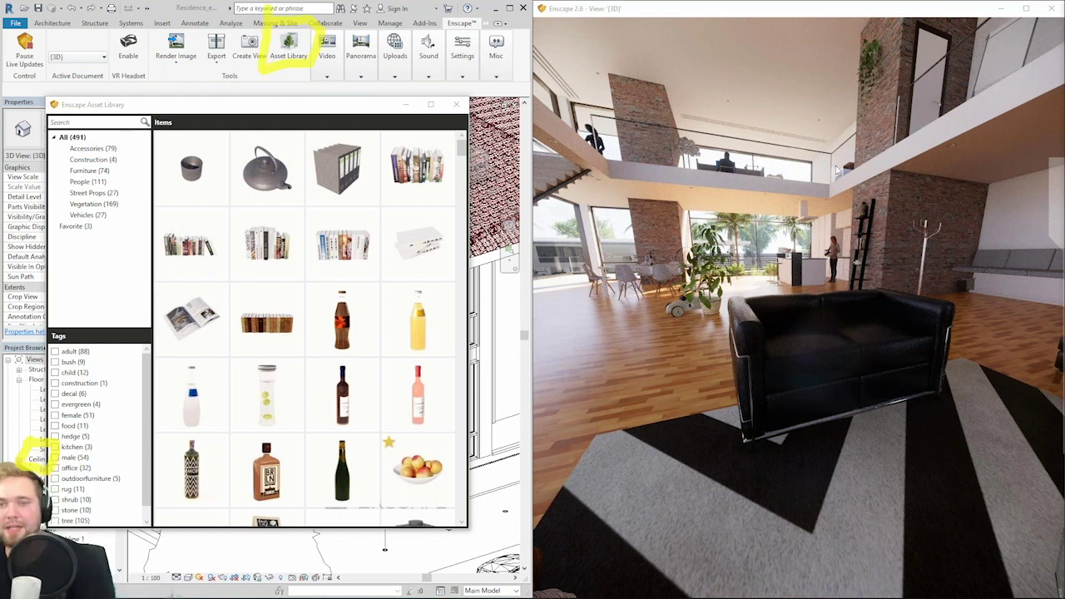
mouse_move(309, 277)
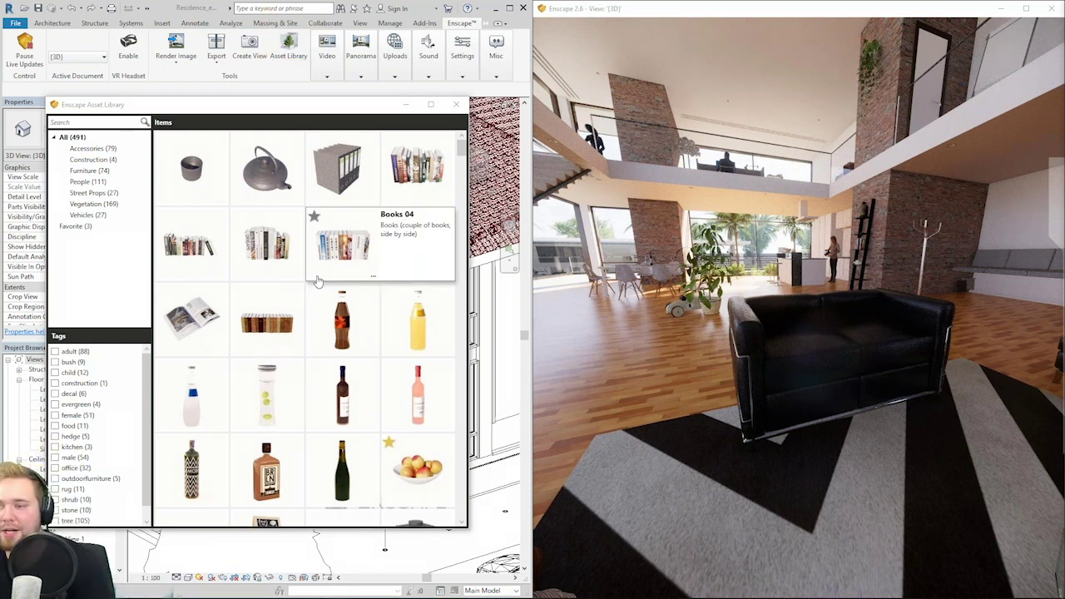
scroll(309, 251, down, 1)
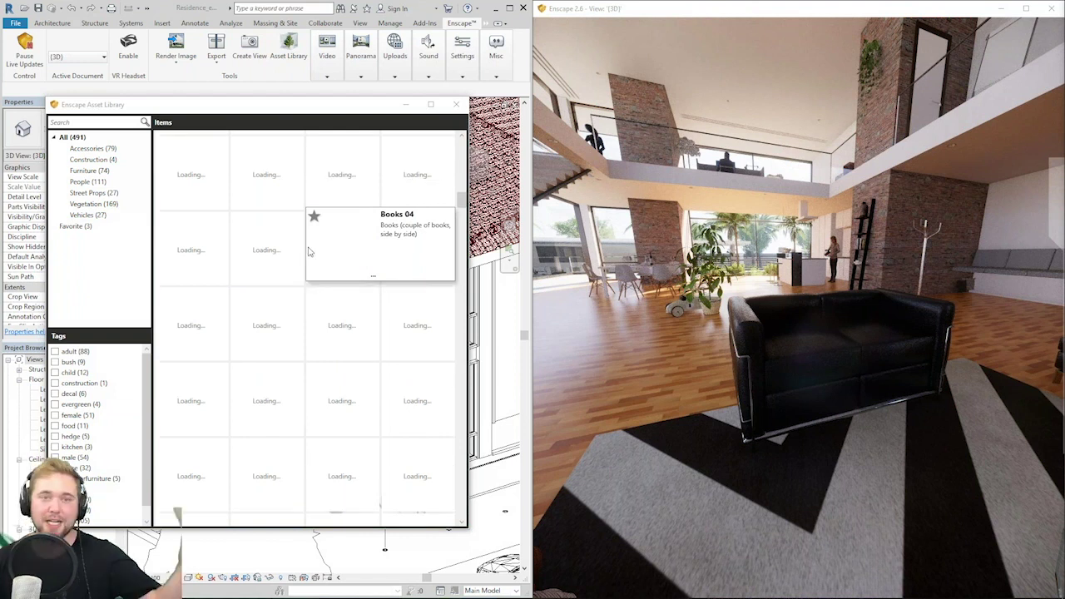
scroll(309, 252, down, 1)
scroll(302, 275, down, 2)
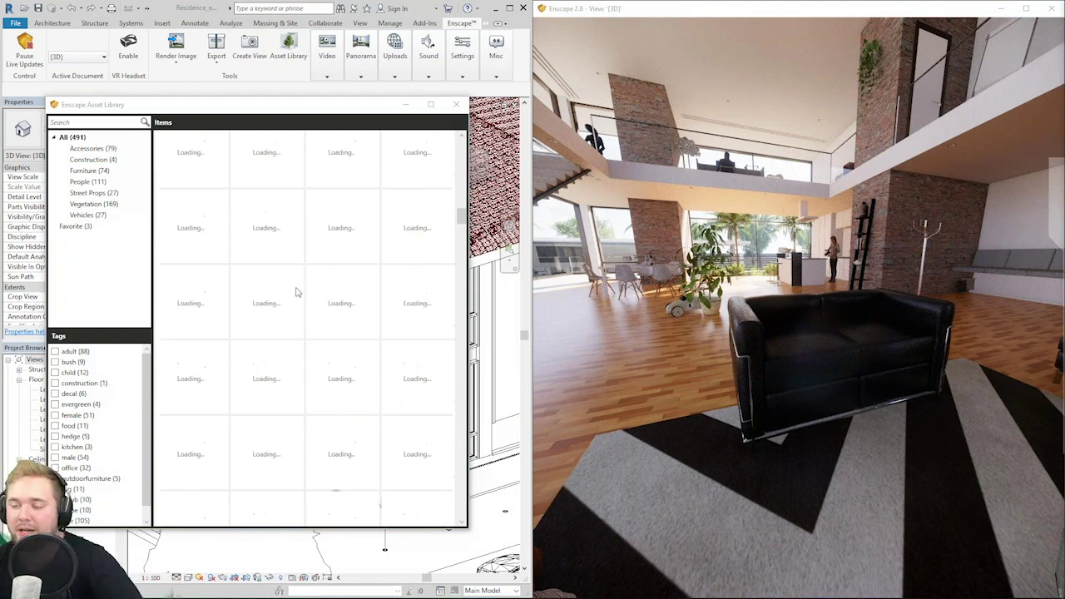
scroll(354, 332, up, 1)
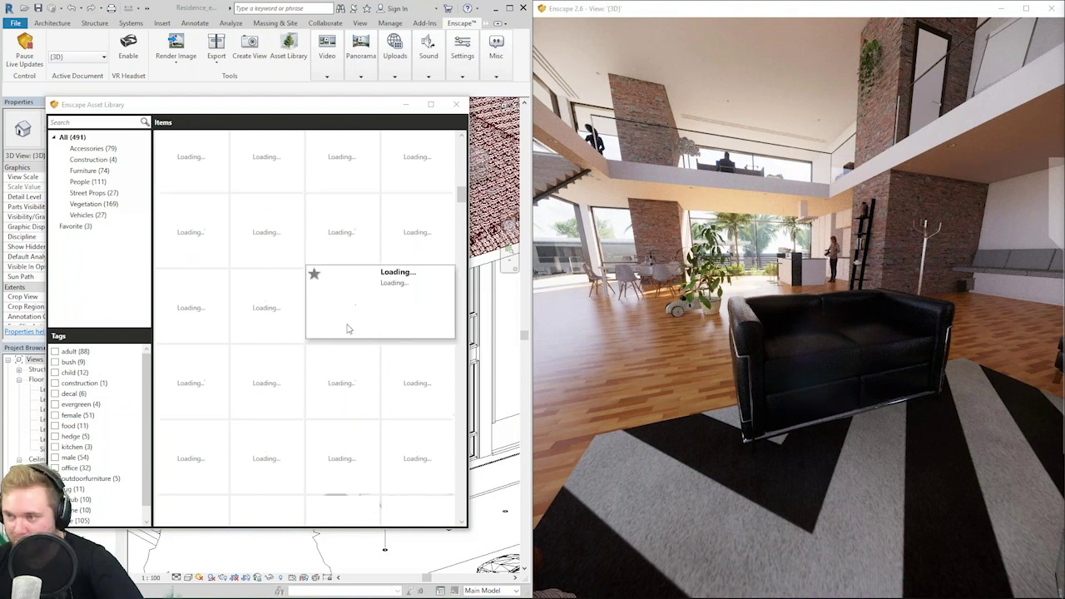
scroll(349, 329, up, 1)
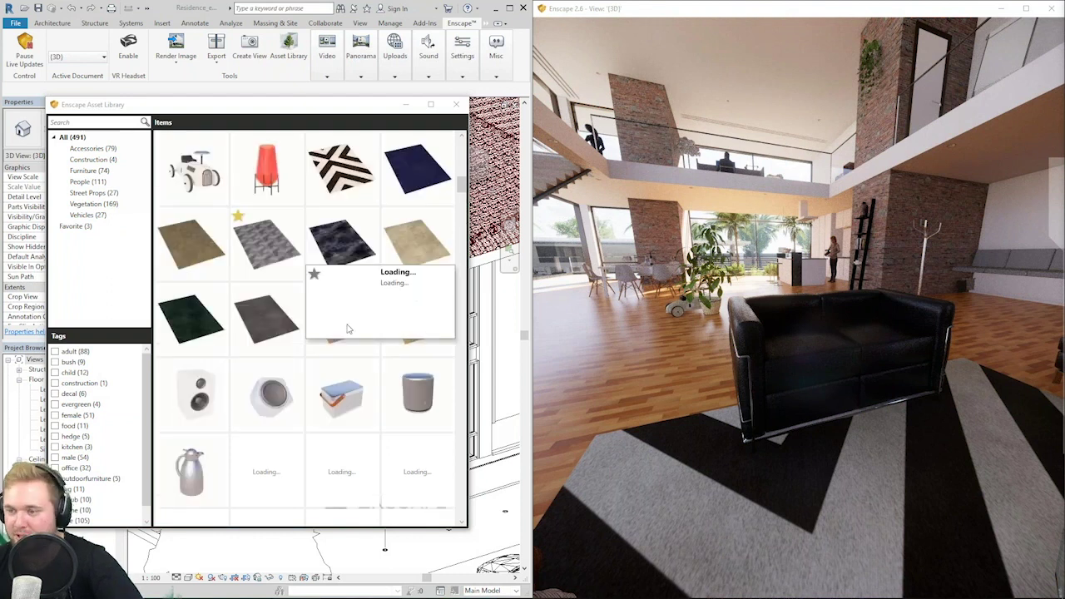
scroll(348, 329, down, 1)
scroll(348, 330, down, 3)
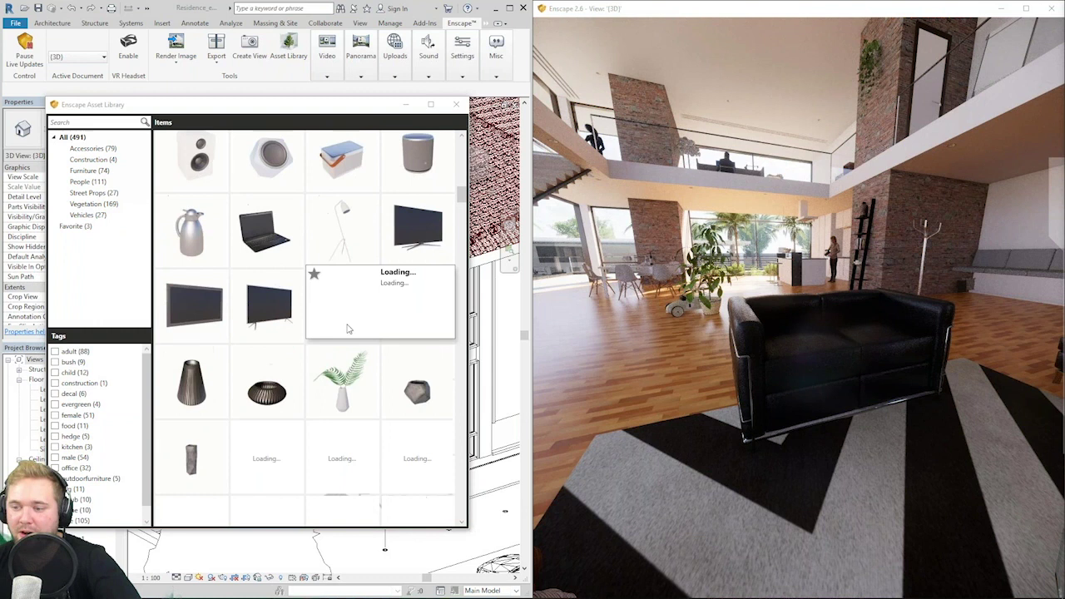
scroll(348, 329, down, 4)
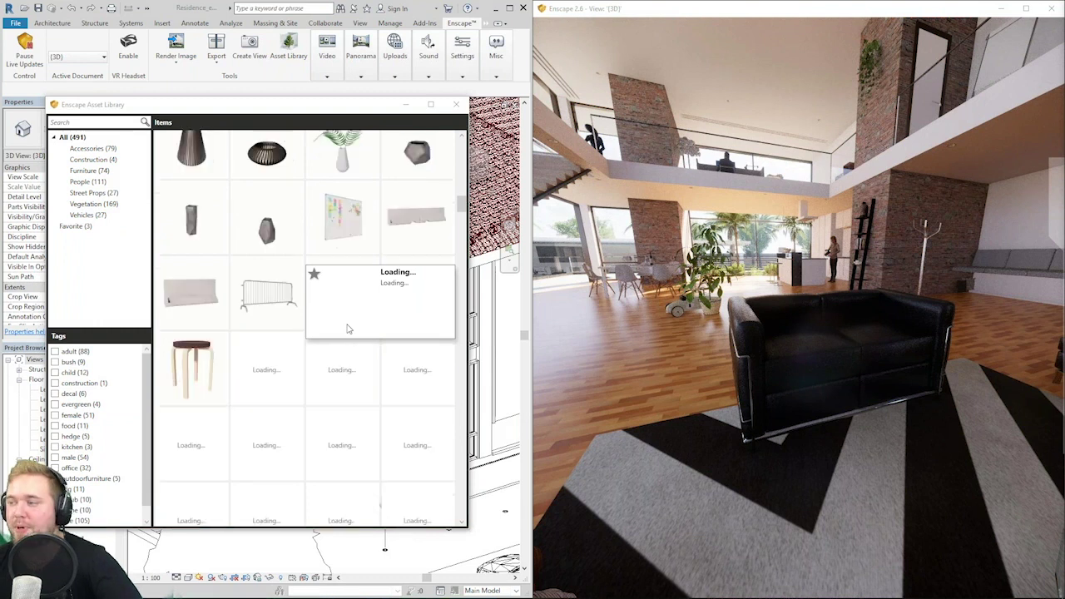
scroll(348, 330, down, 3)
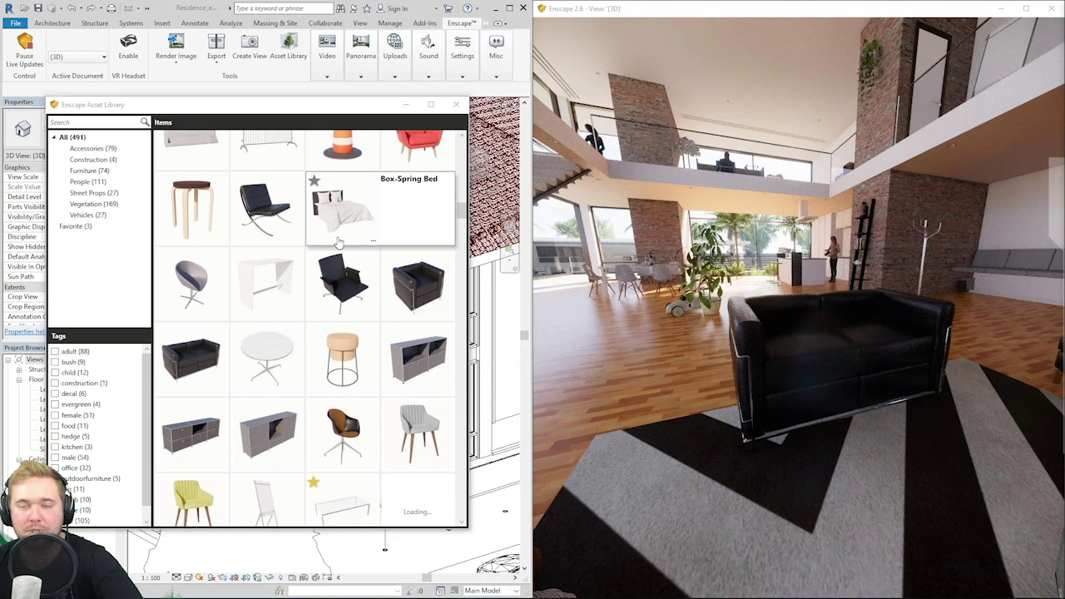
scroll(362, 287, down, 5)
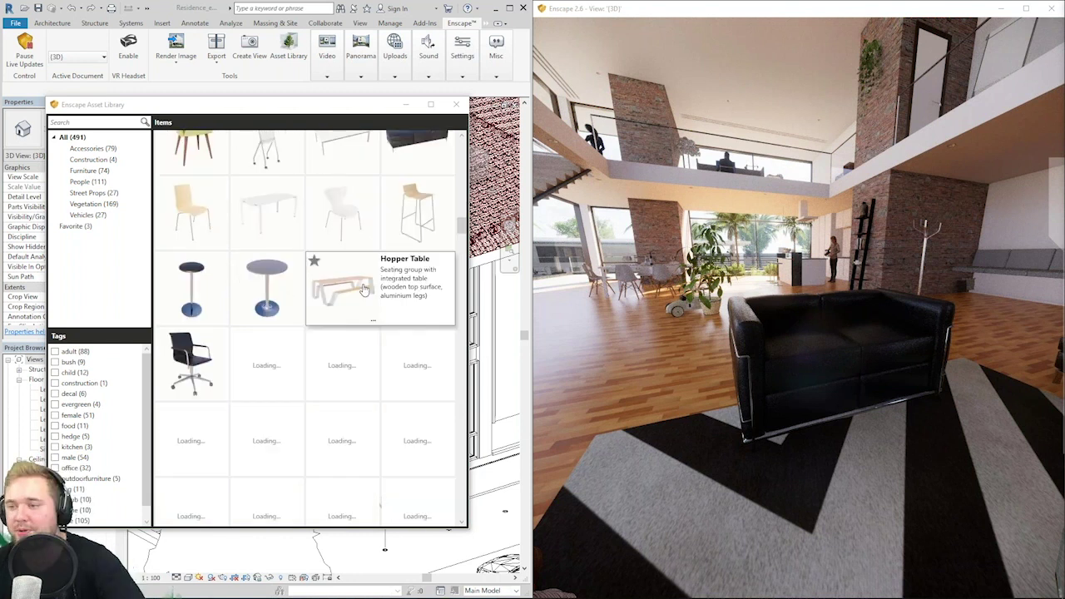
scroll(363, 288, down, 3)
scroll(363, 288, down, 2)
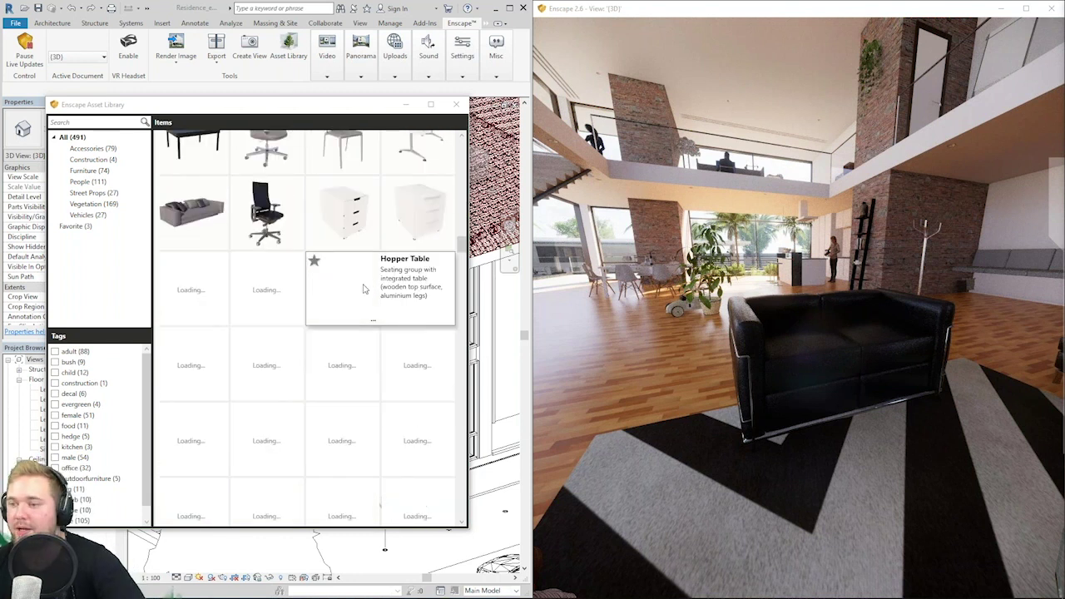
scroll(363, 289, down, 2)
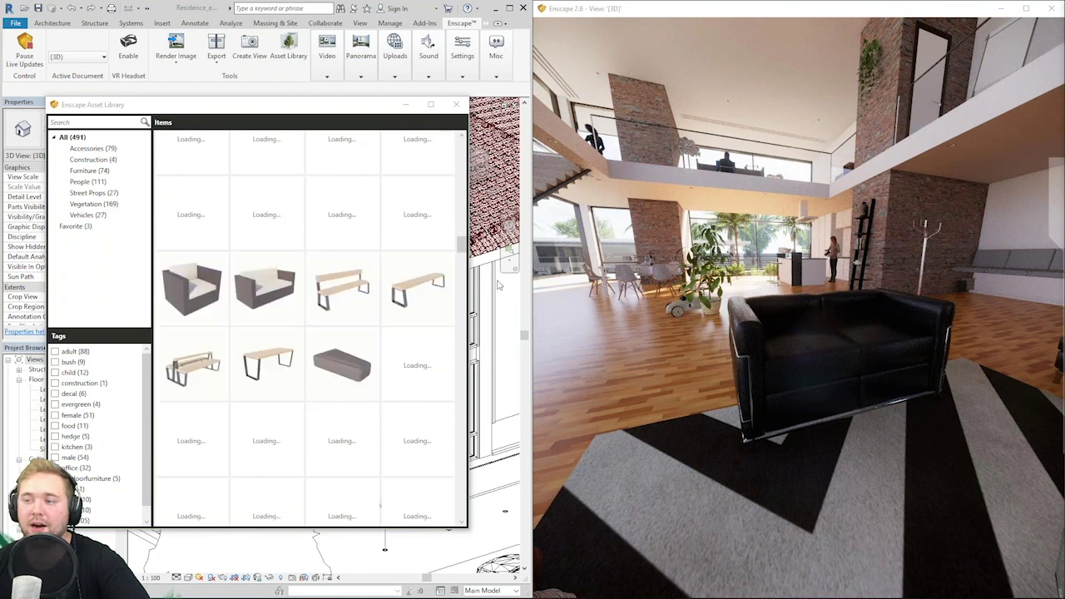
scroll(423, 258, down, 2)
scroll(420, 259, down, 1)
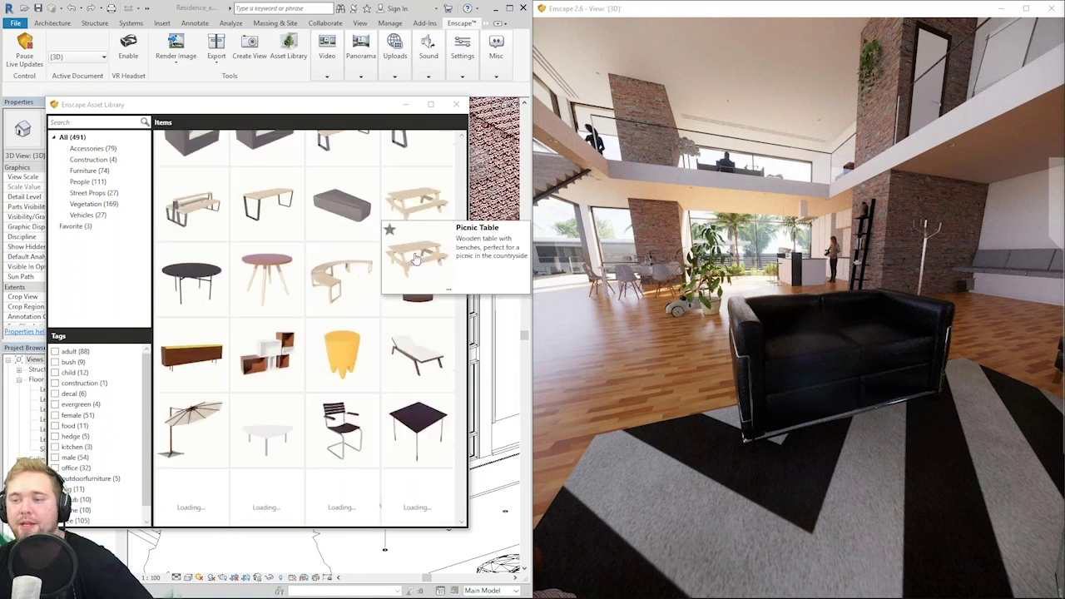
scroll(416, 259, down, 1)
scroll(410, 283, down, 2)
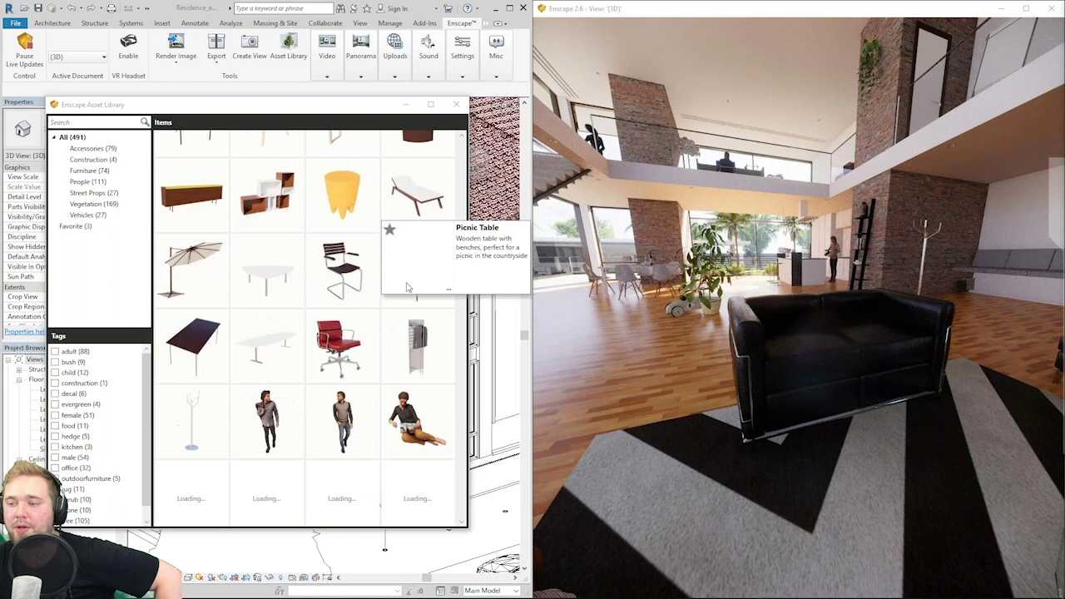
scroll(298, 381, down, 2)
click(298, 381)
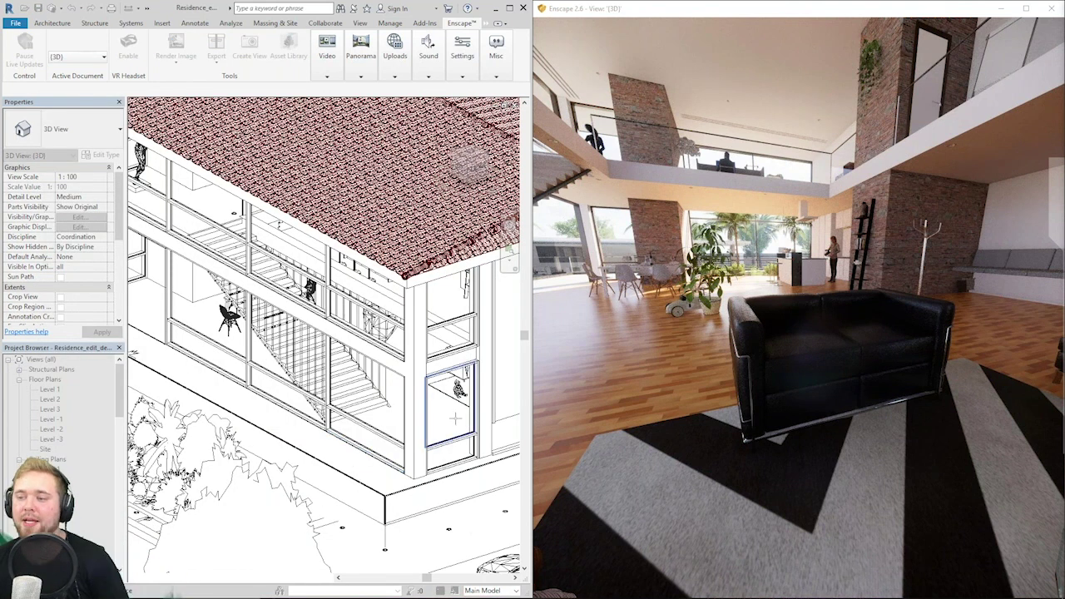
scroll(453, 399, up, 5)
shift+middle_drag(420, 369, 397, 363)
scroll(398, 363, up, 2)
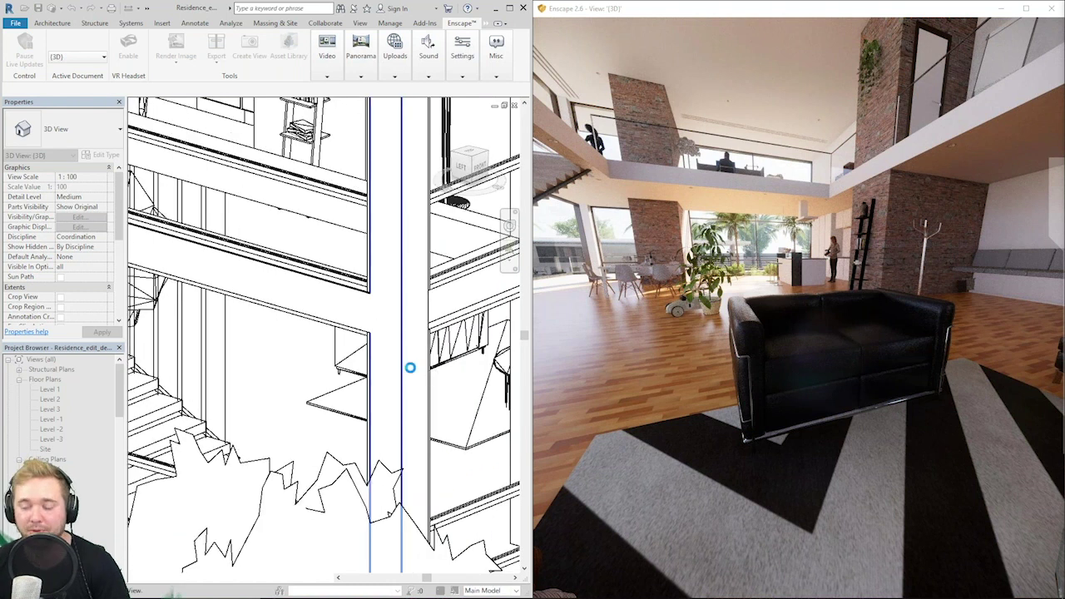
scroll(410, 367, up, 3)
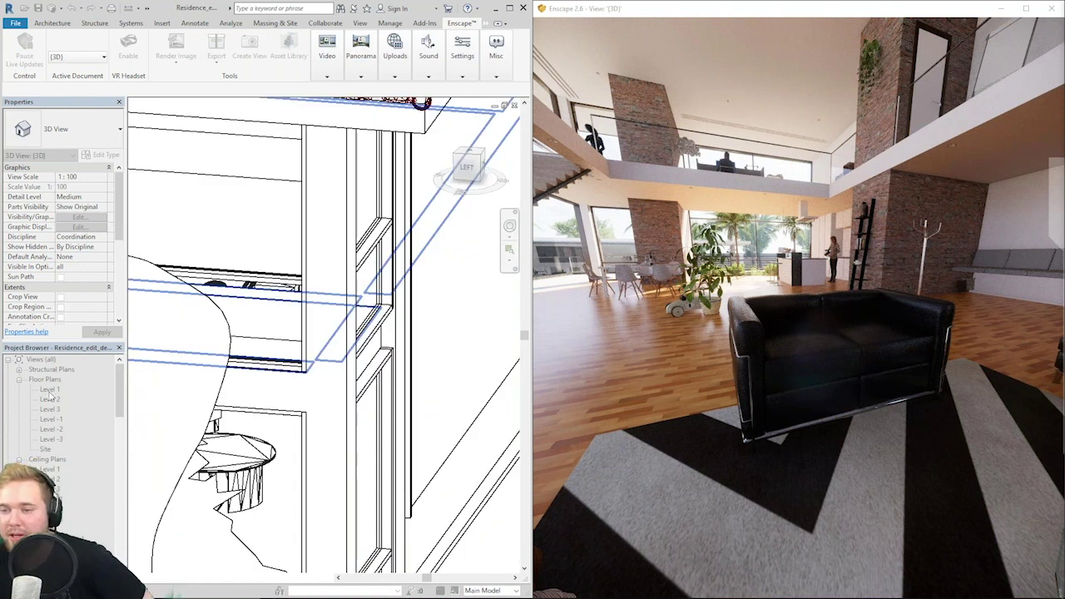
Open the Level 1 floor plan and place the asset library's woman holding a baby in the open floor area.
double_click(51, 391)
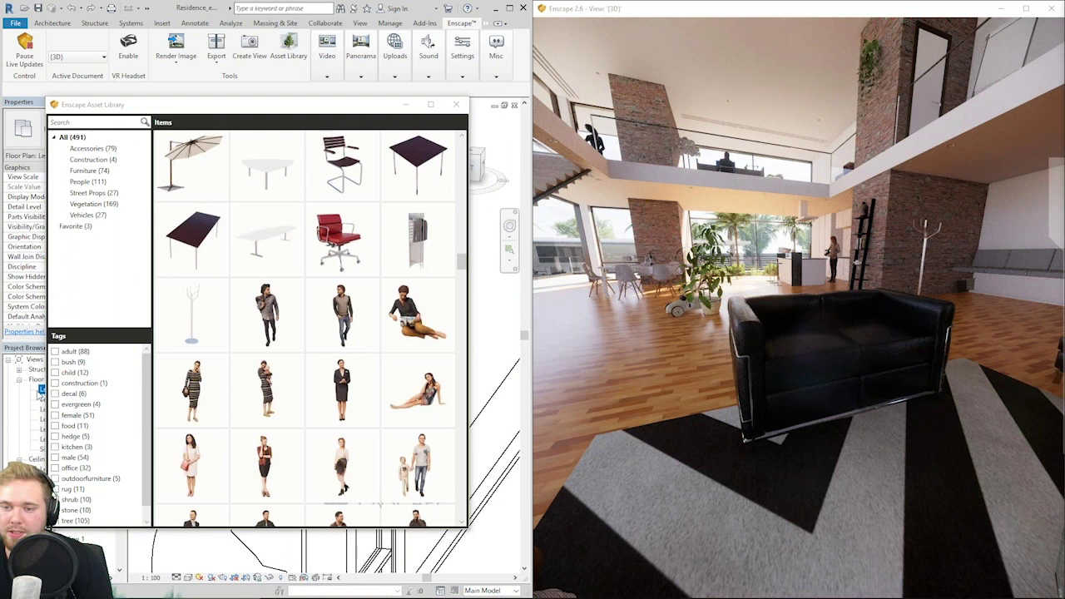
mouse_move(191, 187)
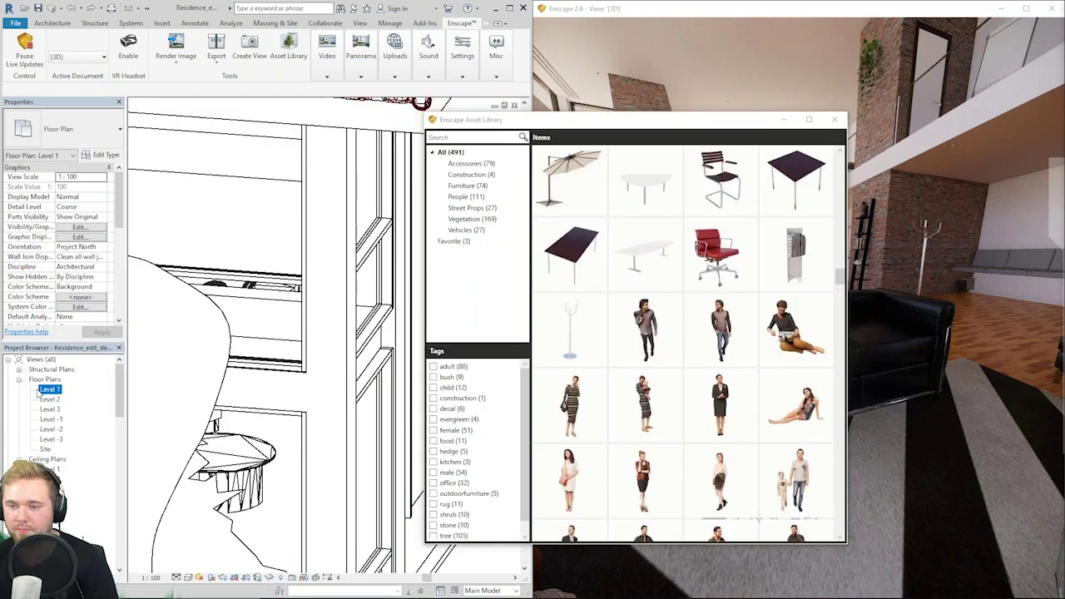
double_click(38, 392)
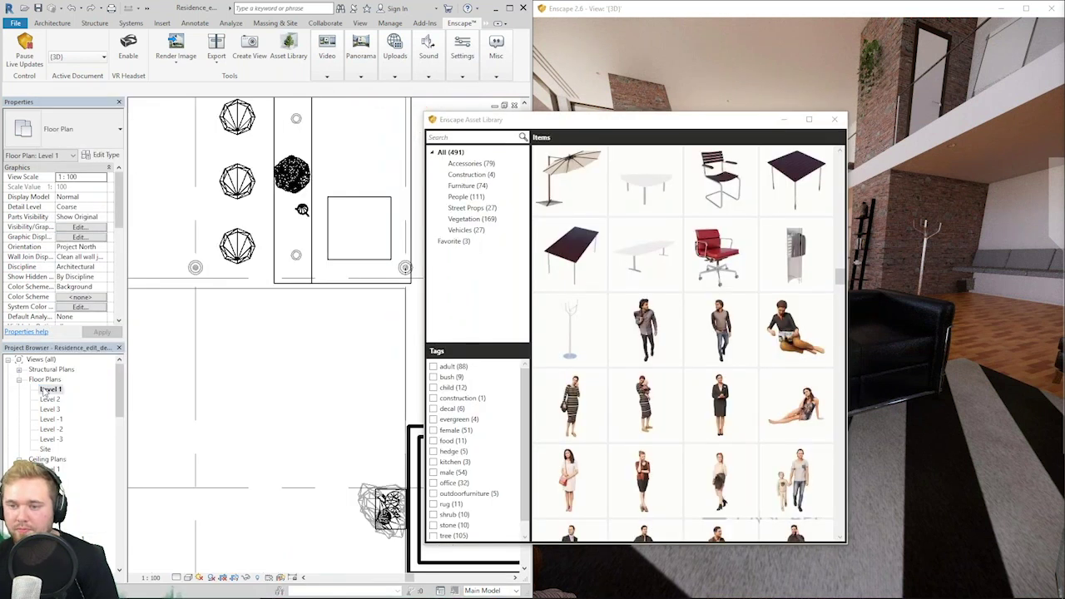
click(628, 358)
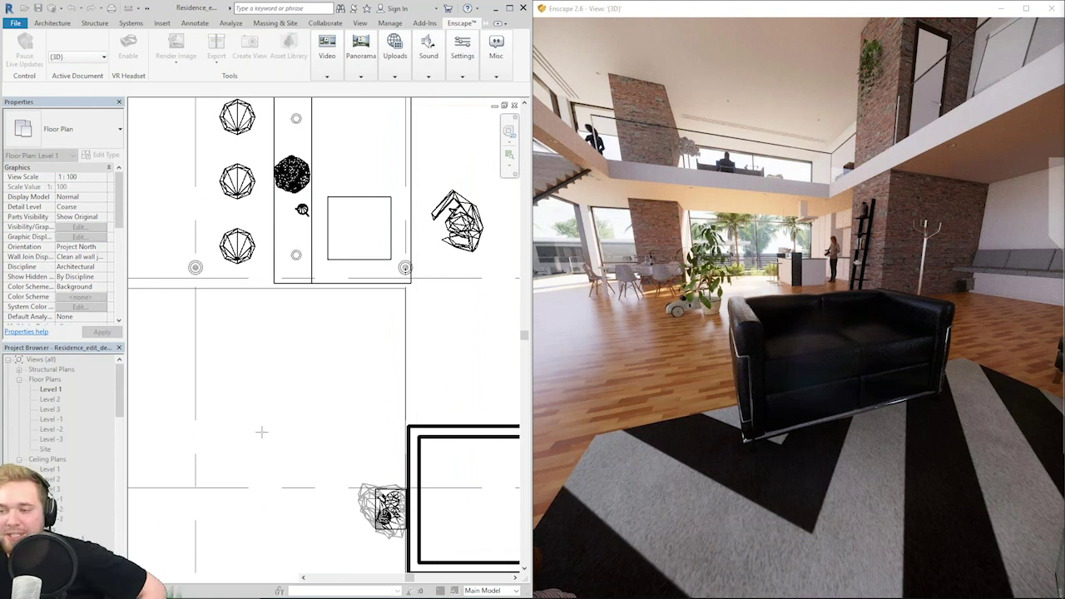
click(306, 444)
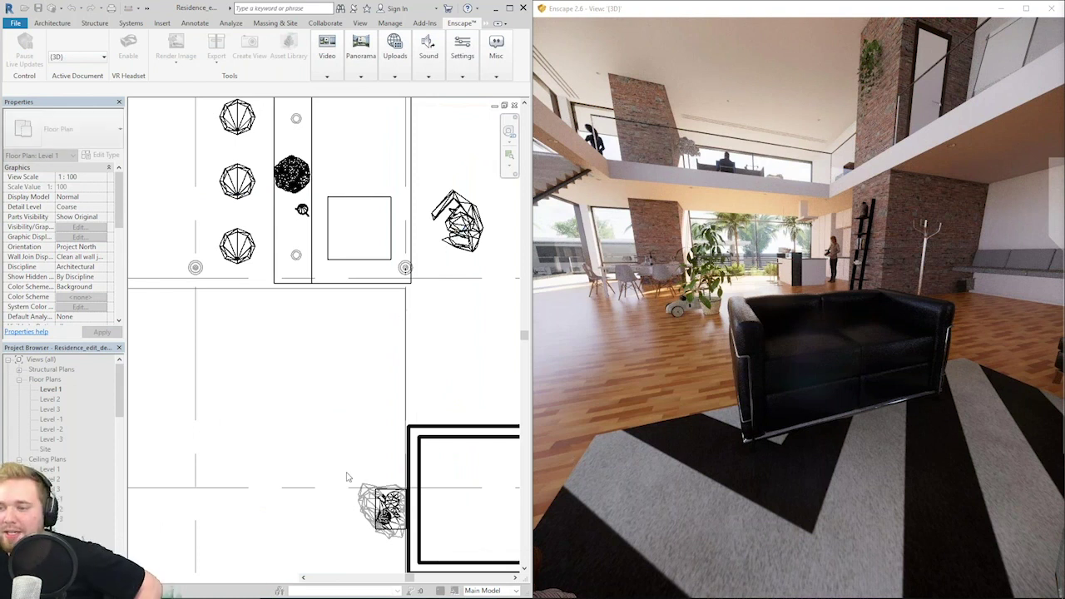
Find the placed woman with the baby in the rendered view and examine her from several sides.
key(w)
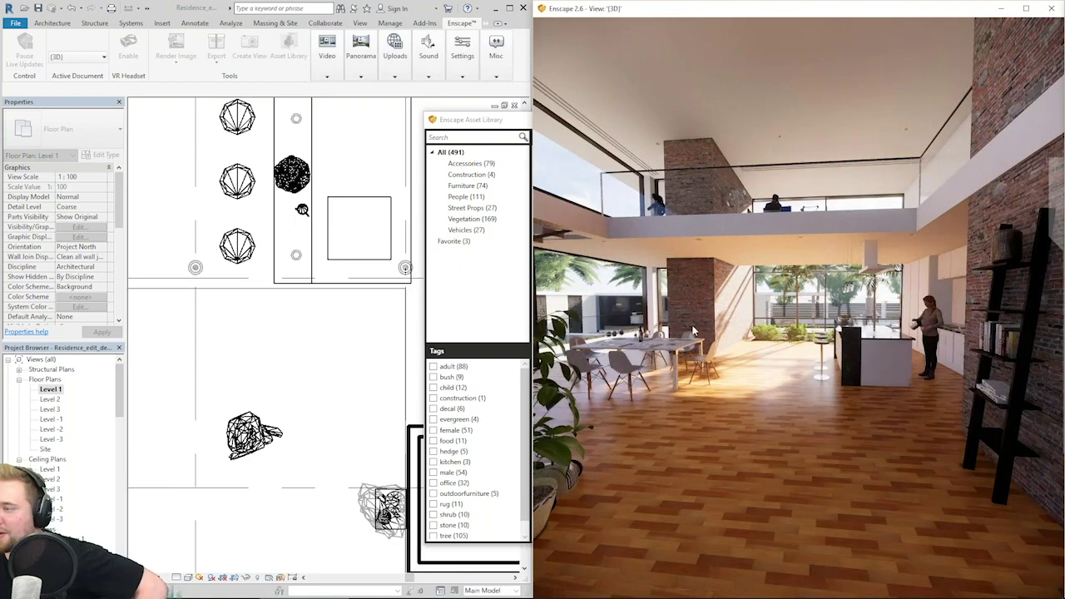
key(w)
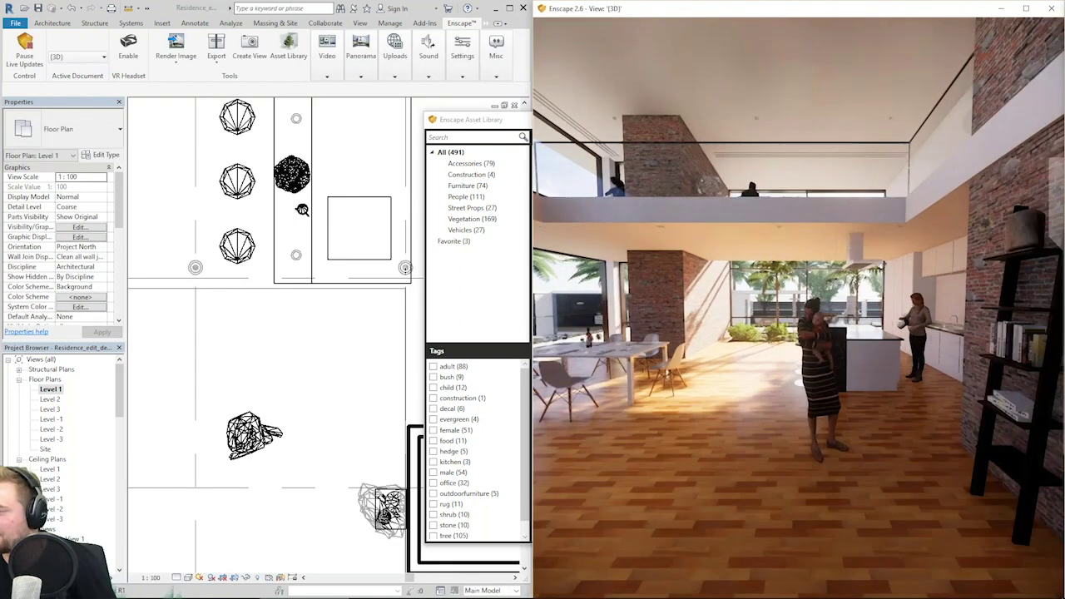
key(u)
key(w)
right_drag(749, 307, 957, 308)
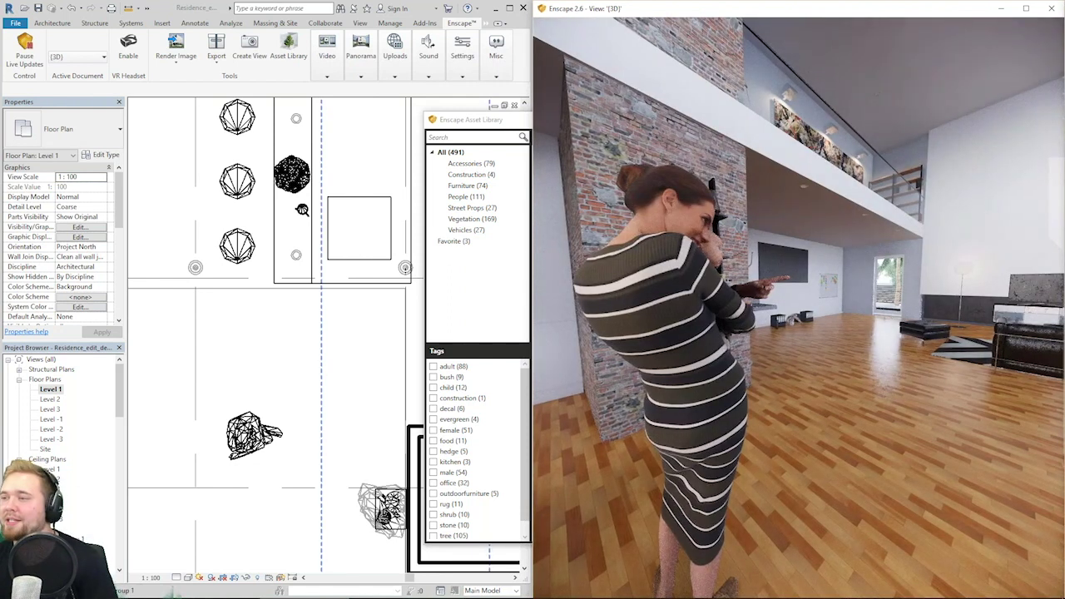
right_drag(708, 316, 899, 316)
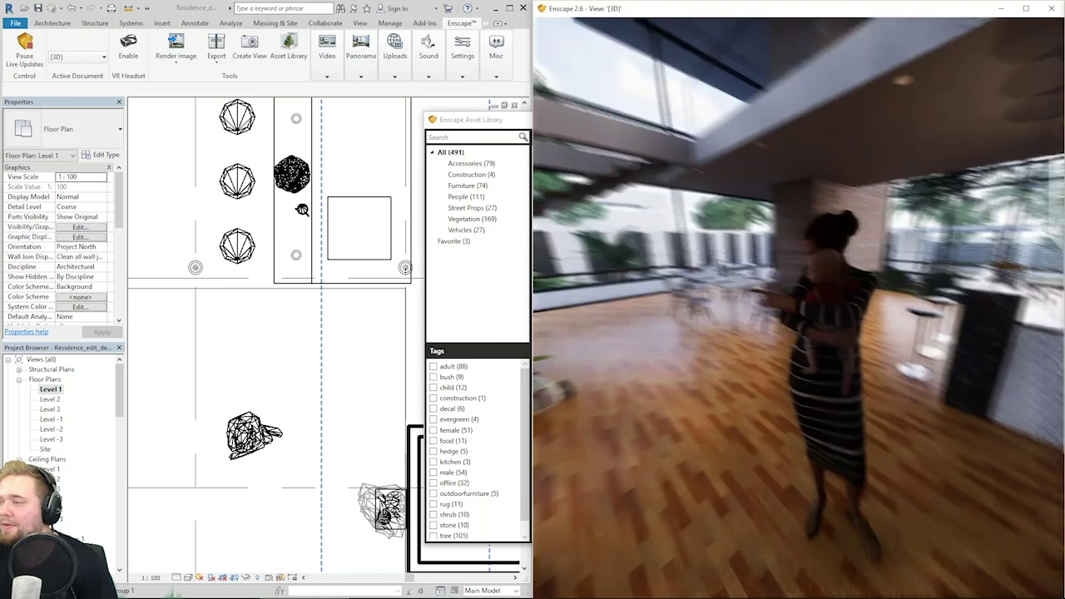
right_drag(749, 367, 819, 403)
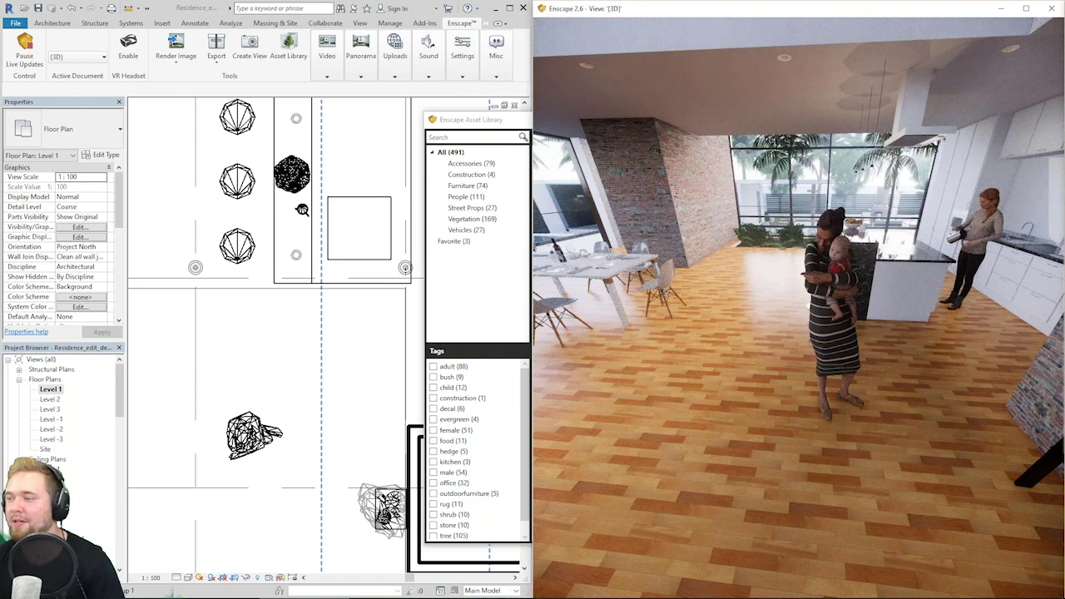
Shift the rendered view's time of day to about 16:25 around the placed woman, and close the asset library.
shift+right_drag(851, 364, 916, 365)
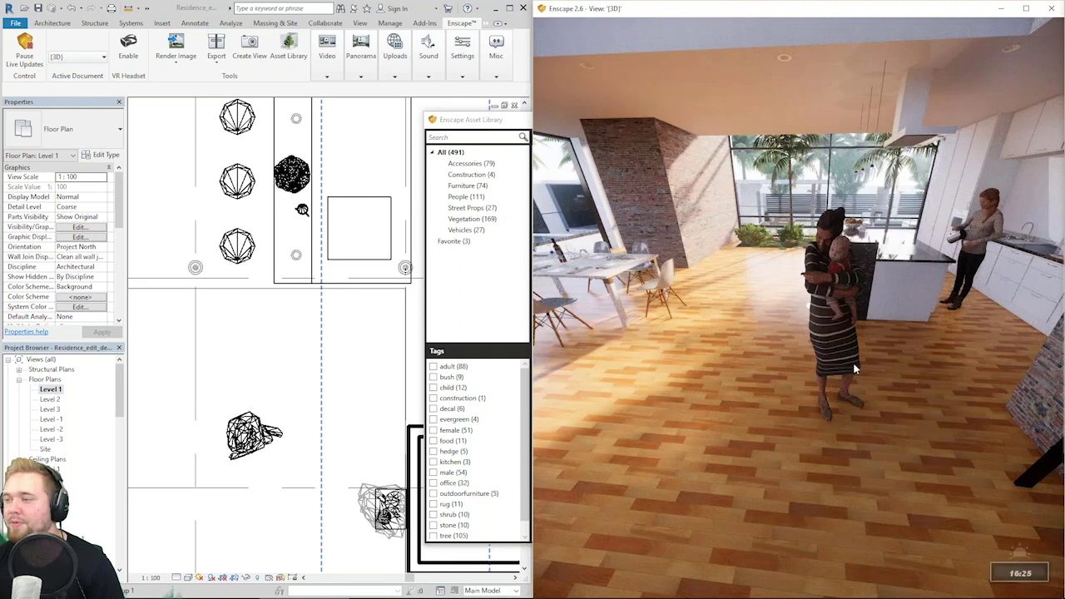
right_drag(850, 364, 932, 364)
scroll(850, 364, up, 2)
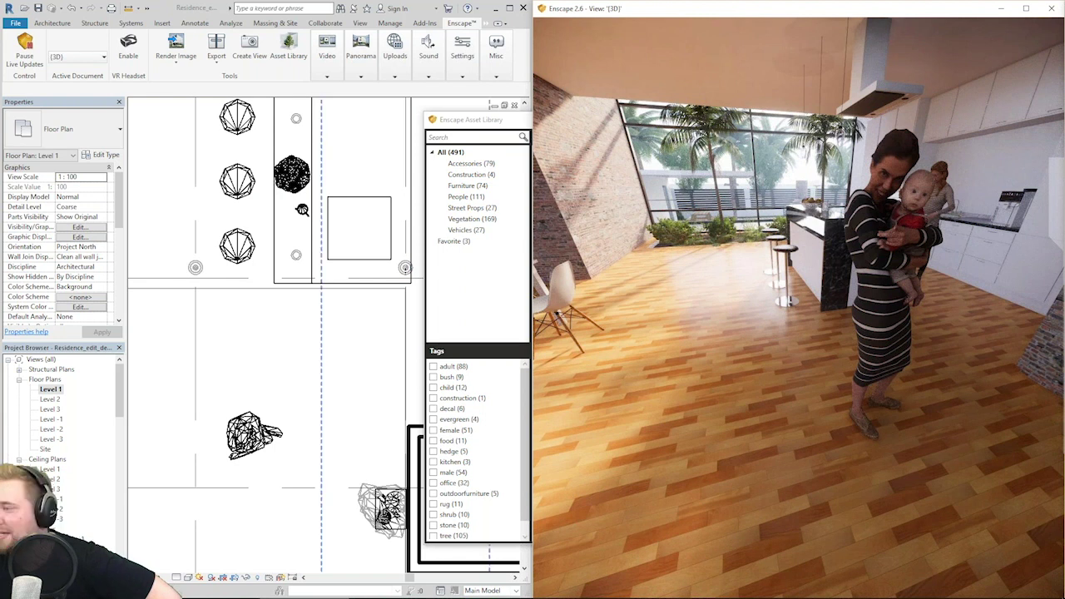
right_drag(883, 254, 791, 221)
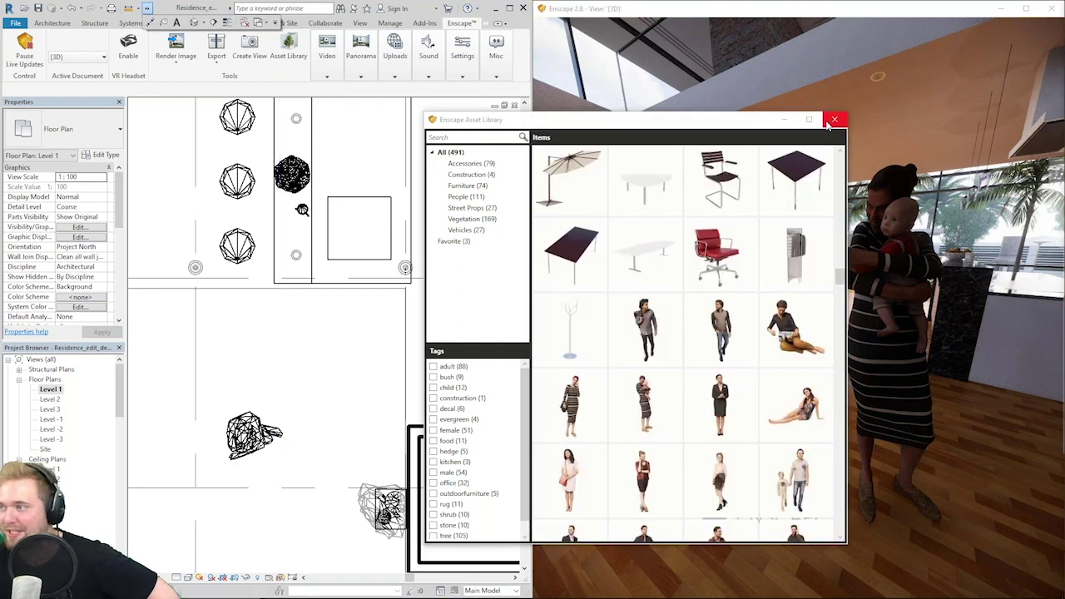
click(832, 120)
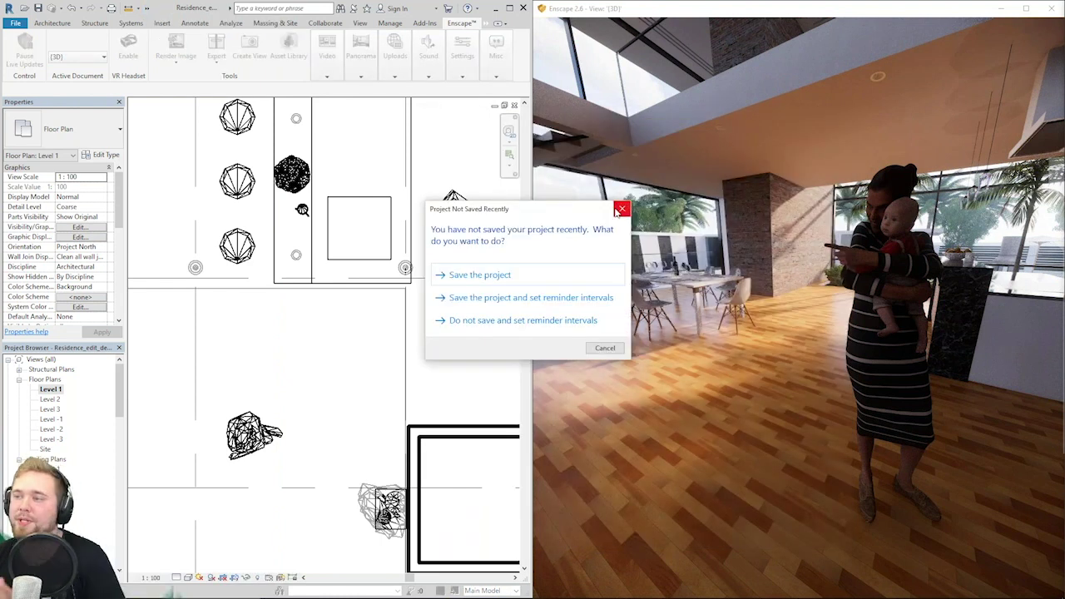
Dismiss the project save reminder without saving and orbit the house's 3D view toward its corner under the tiled roof.
click(622, 209)
shift+middle_drag(379, 357, 268, 388)
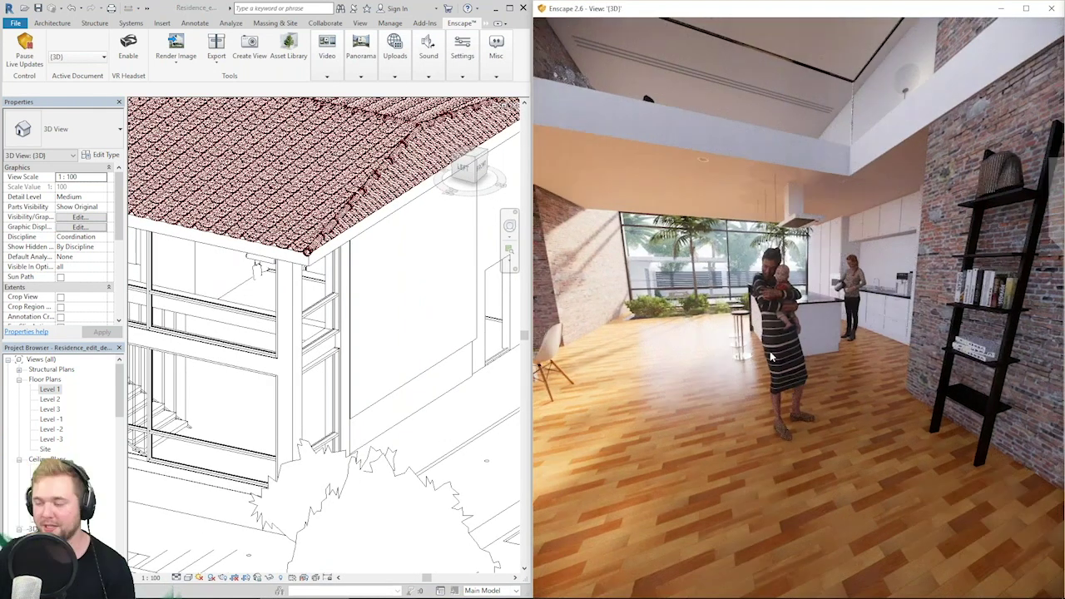
key(super)
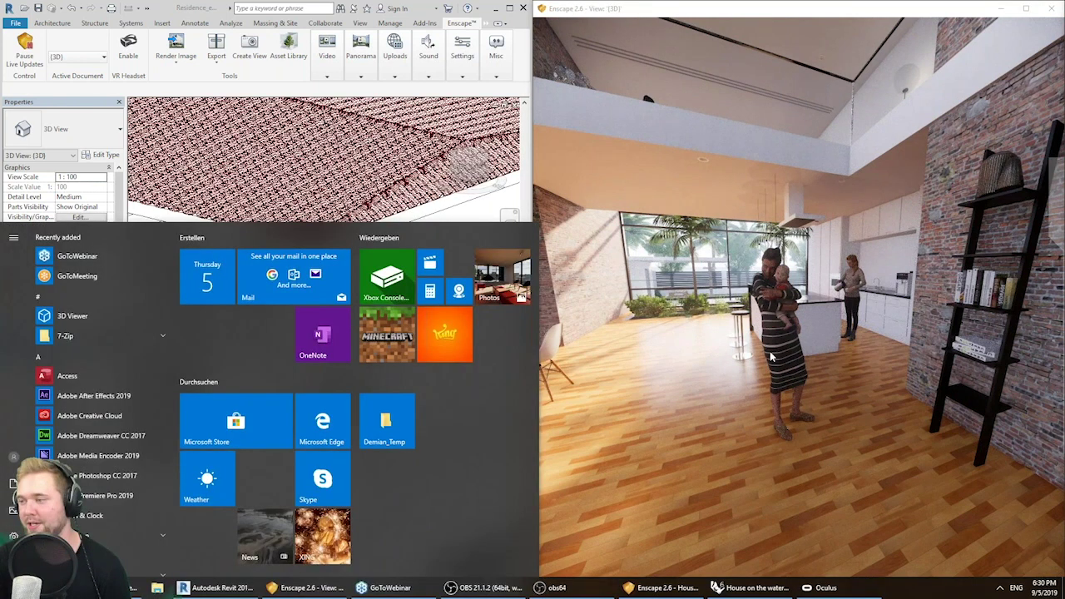
key(super)
key(i)
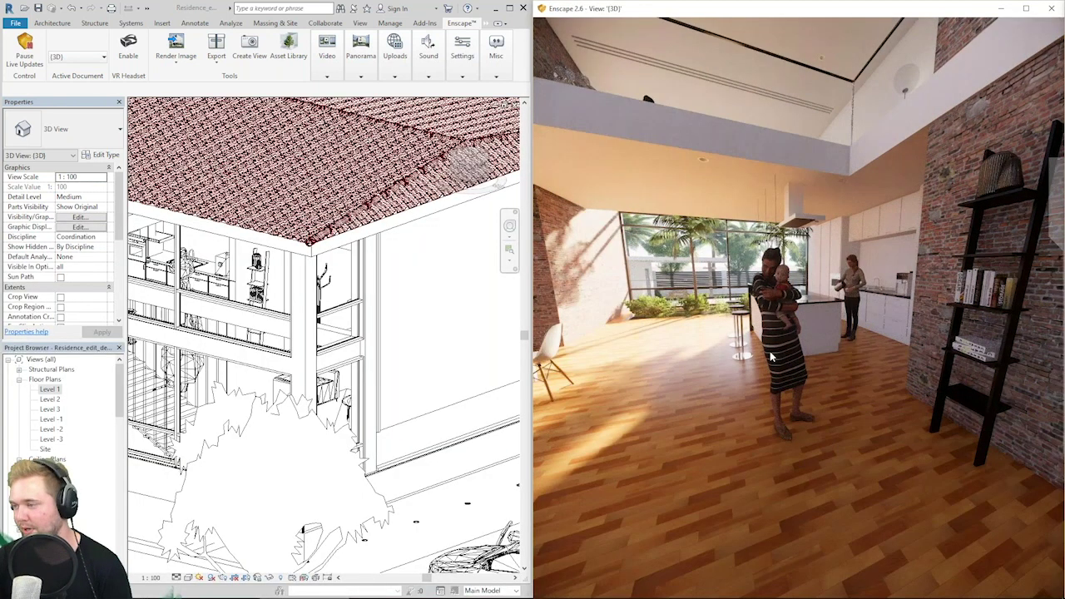
key(a)
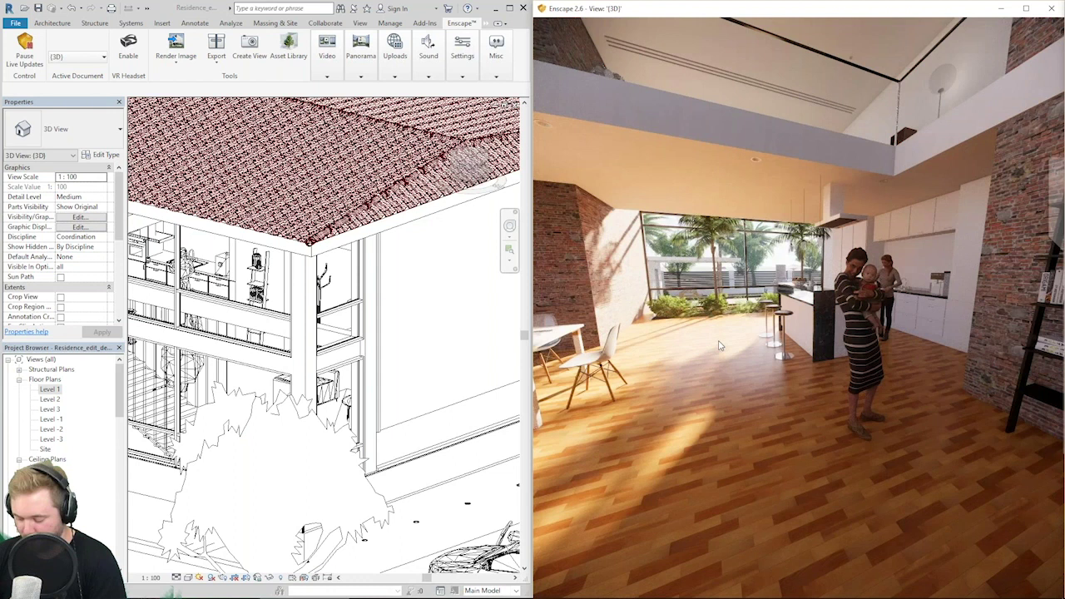
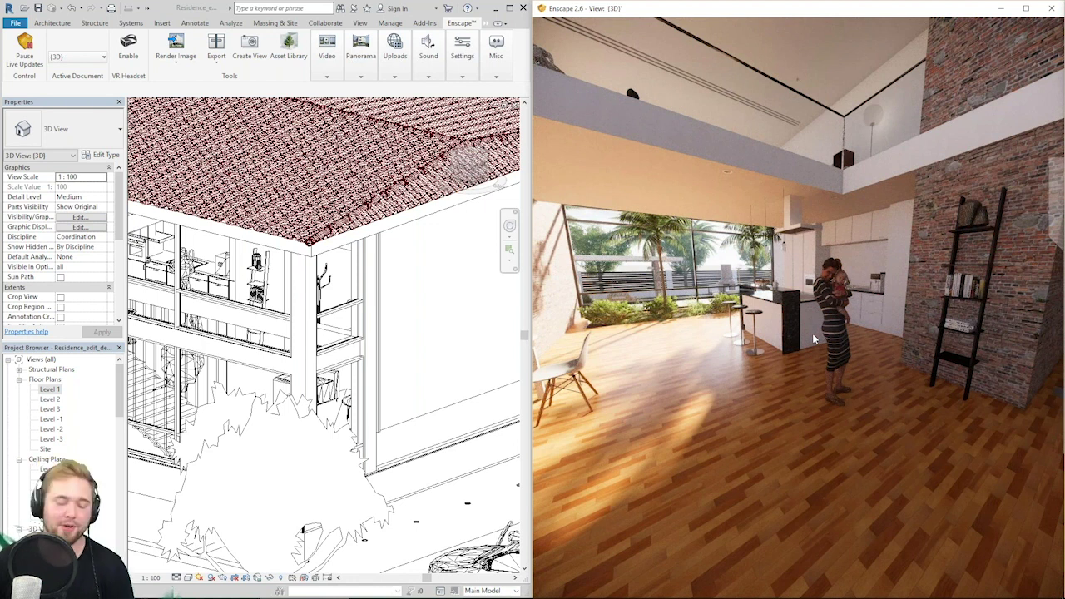
Cycle the rendered interior's time of day through afternoon, midday and night, ending on low sunlight with long shadows across the wooden floor.
drag(799, 308, 723, 338)
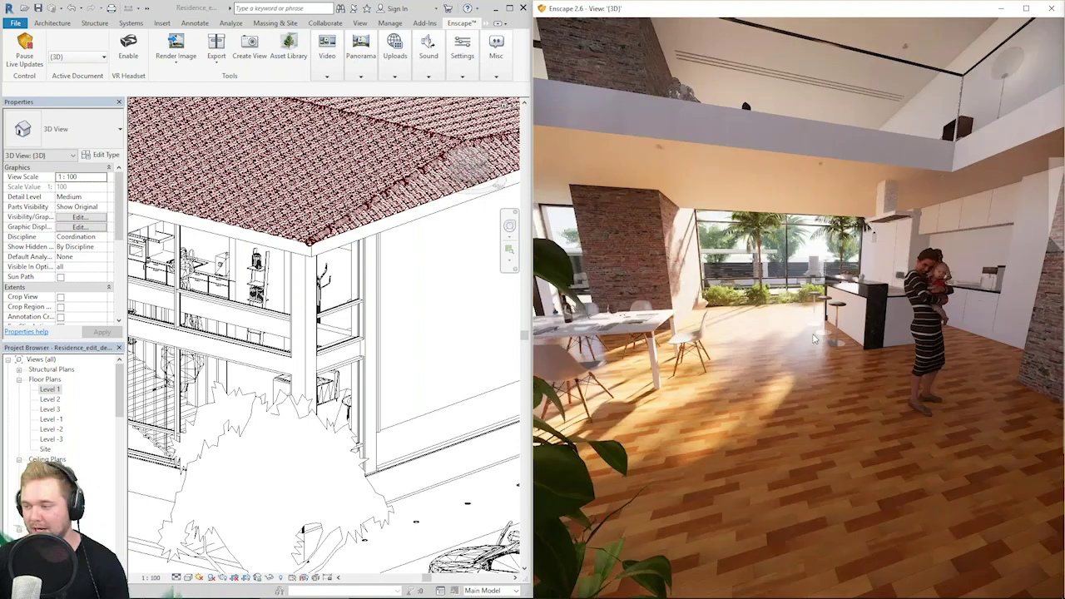
key(u)
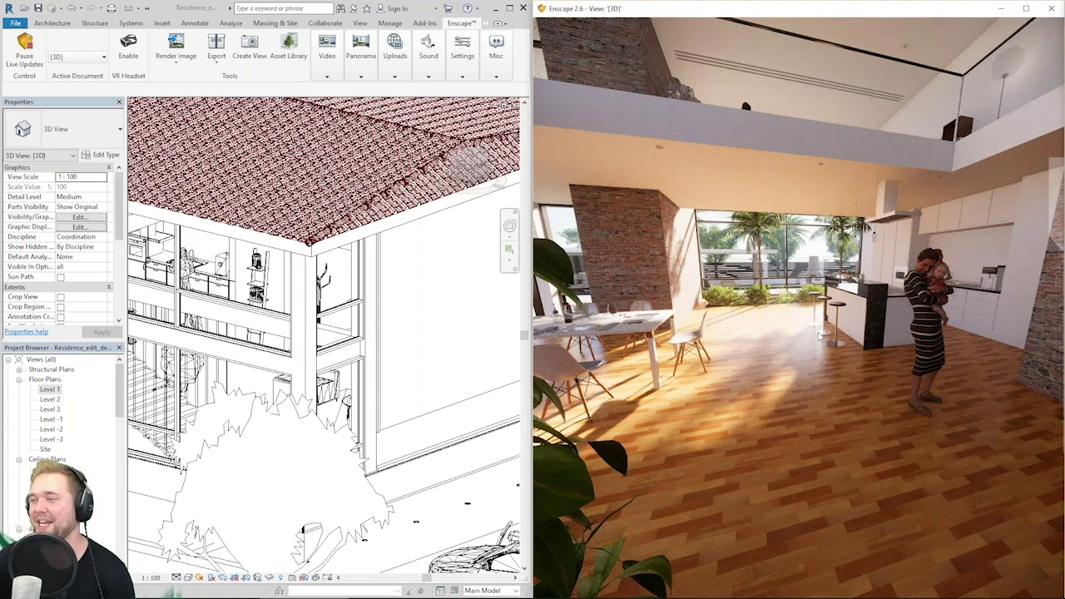
key(i)
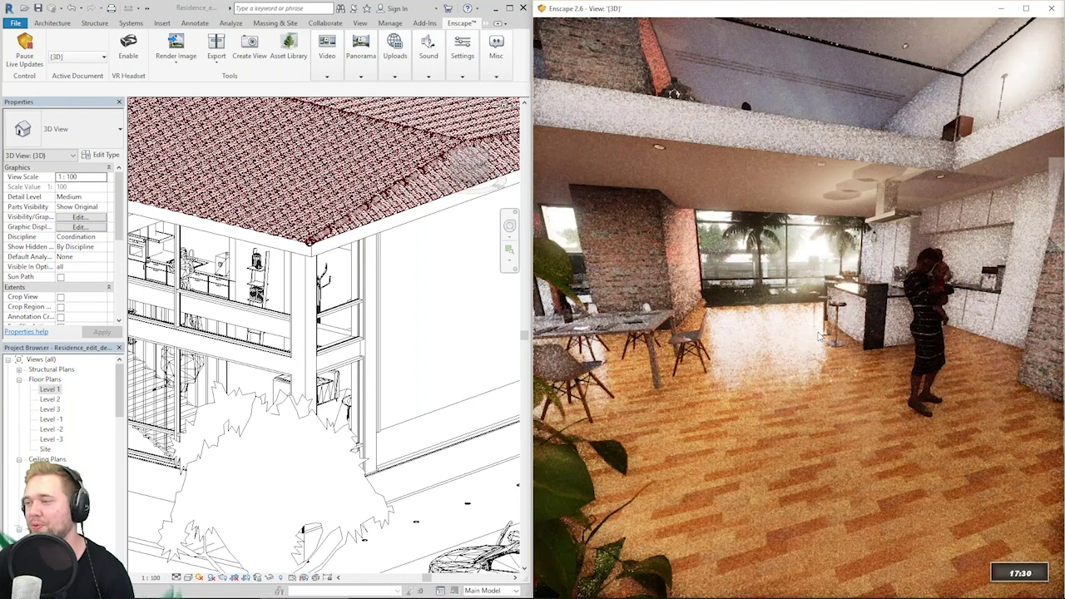
key(u)
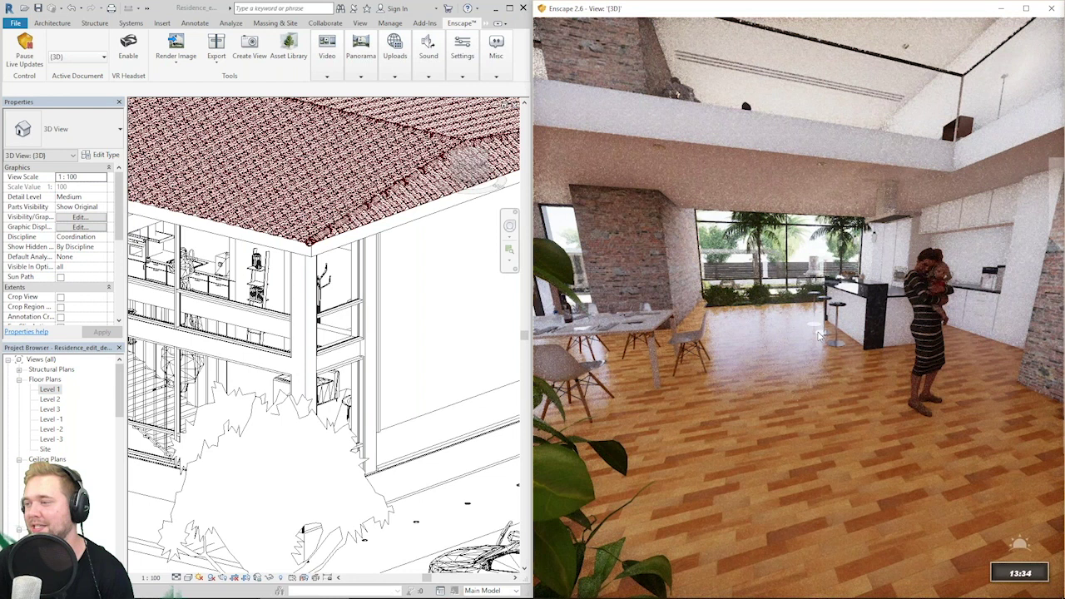
key(u)
key(u)
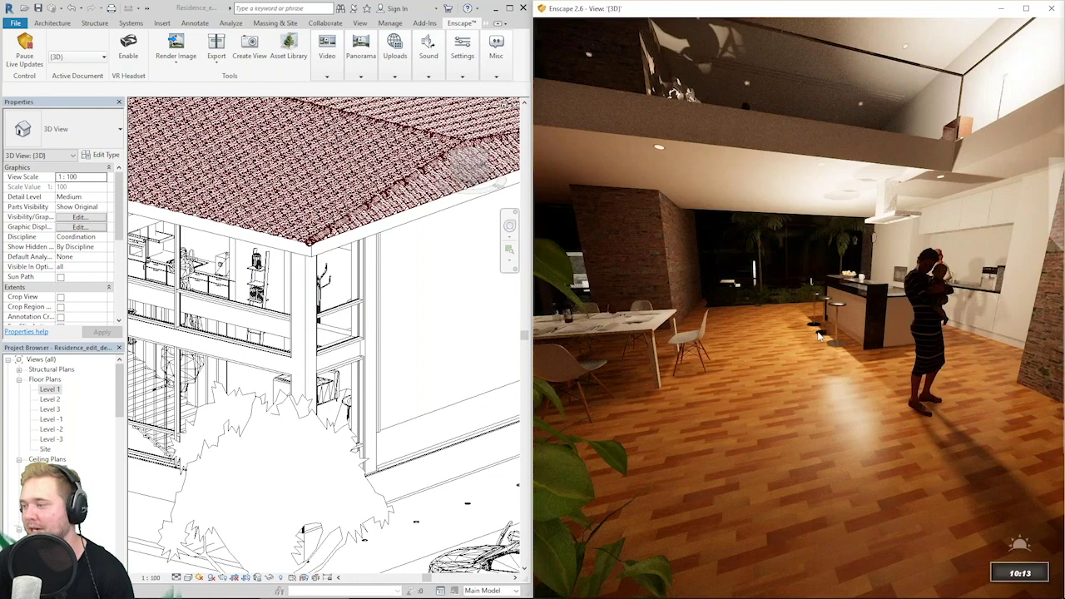
key(u)
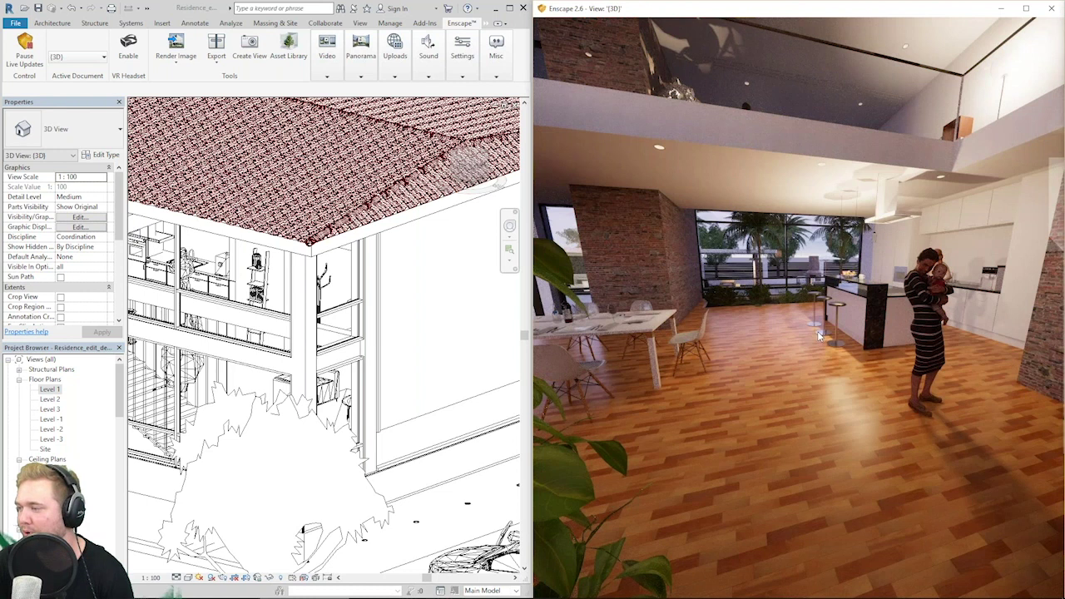
key(i)
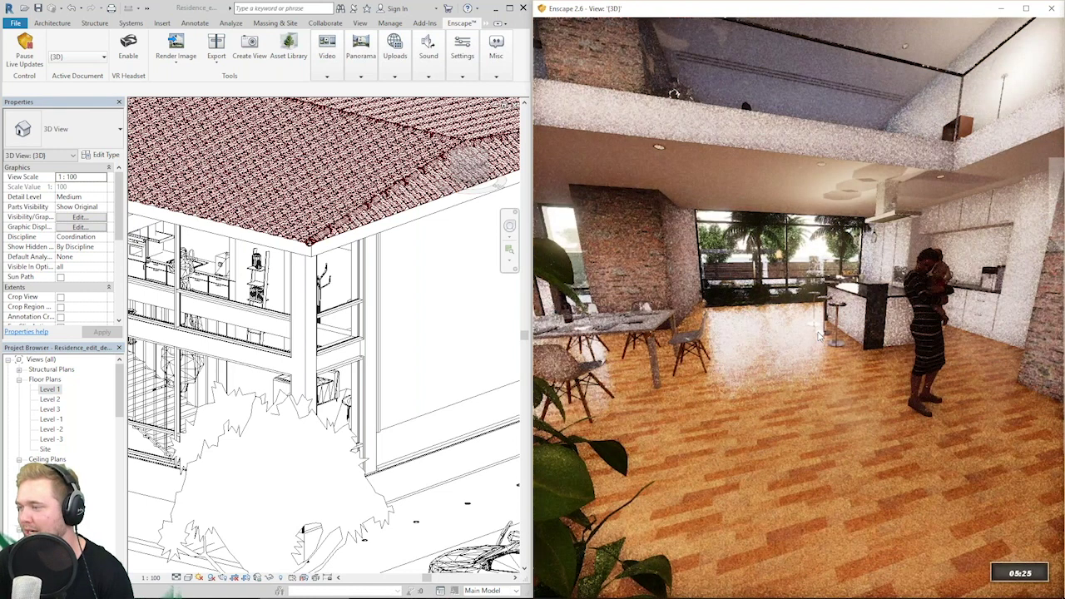
key(u)
key(u)
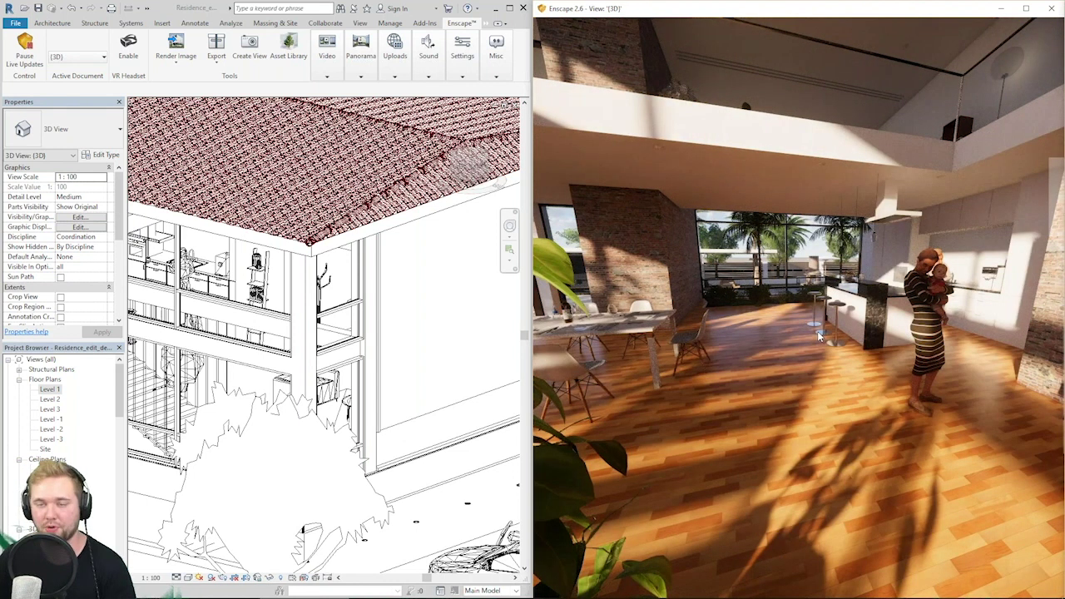
View the horizon outside the house in the rendered view and set the atmosphere's horizon source to Forest in the visual settings.
mouse_move(774, 316)
mouse_down()
mouse_move(940, 308)
mouse_move(999, 287)
mouse_move(774, 312)
mouse_up()
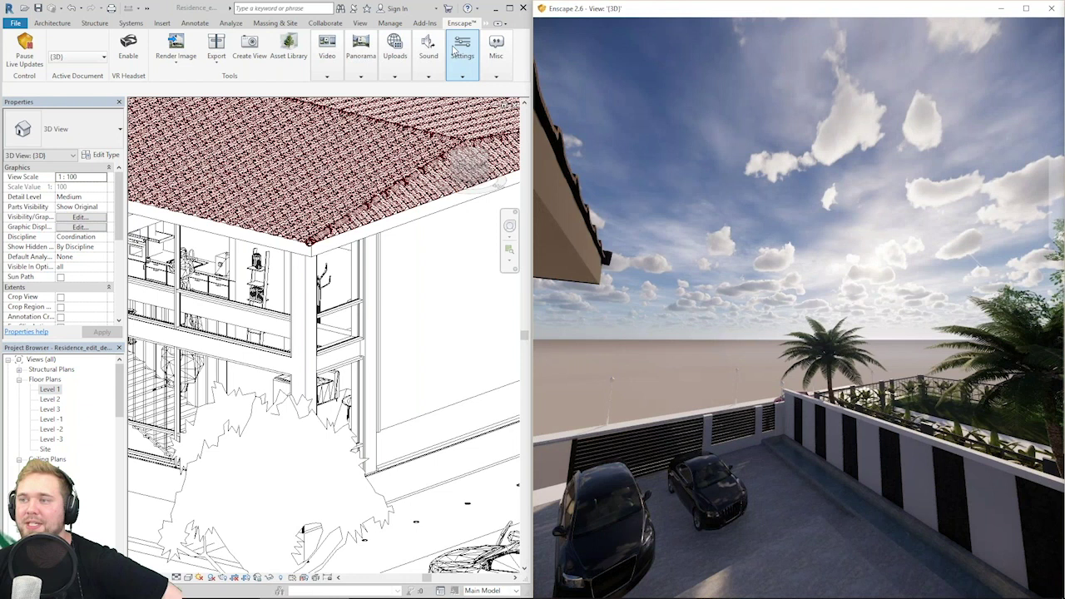
click(471, 73)
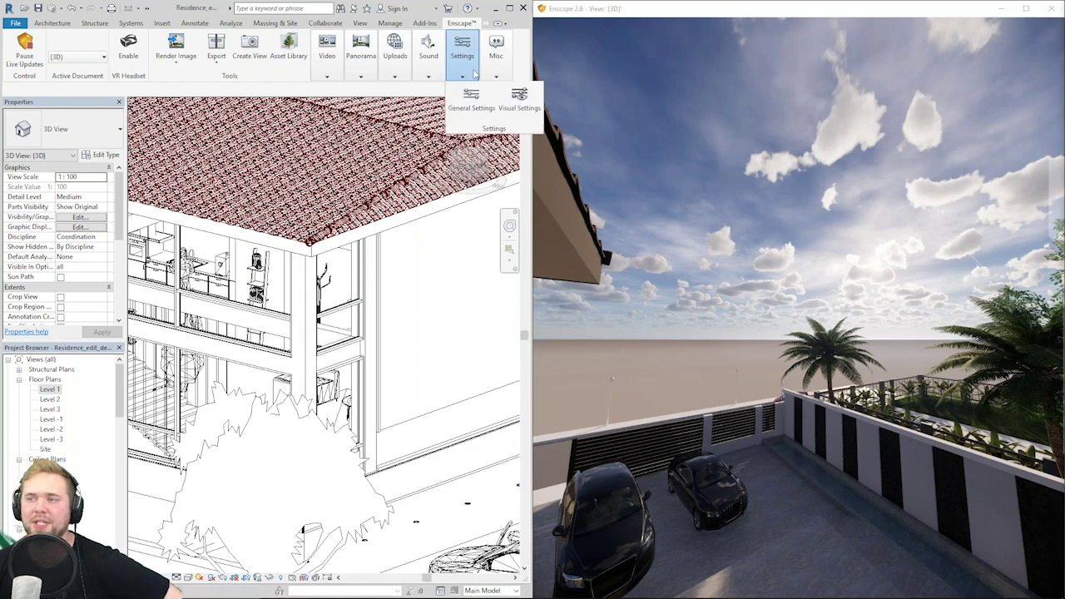
click(471, 58)
click(475, 54)
click(519, 104)
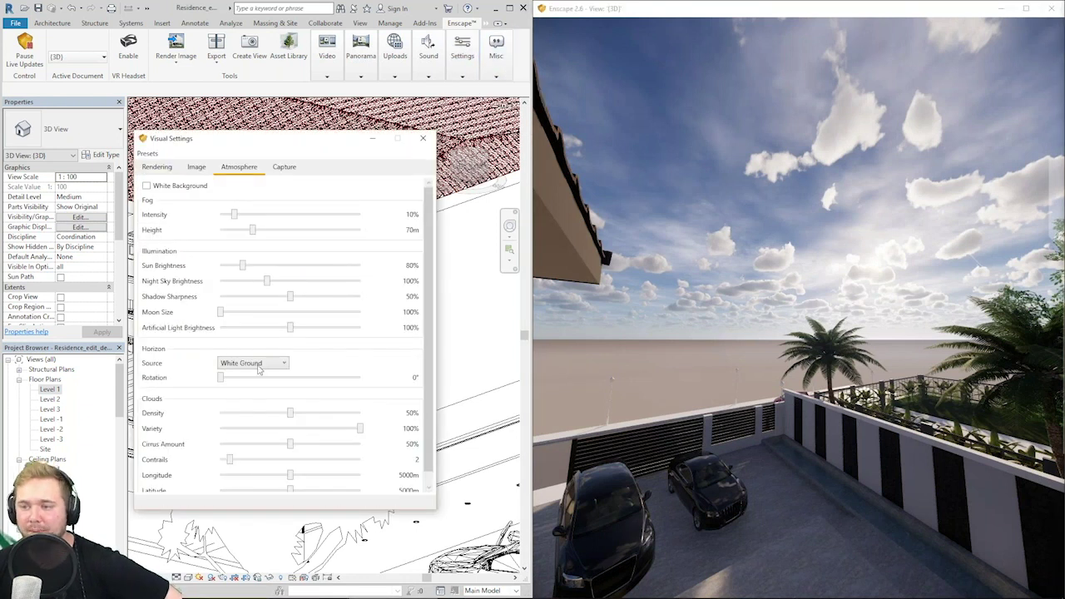
click(259, 364)
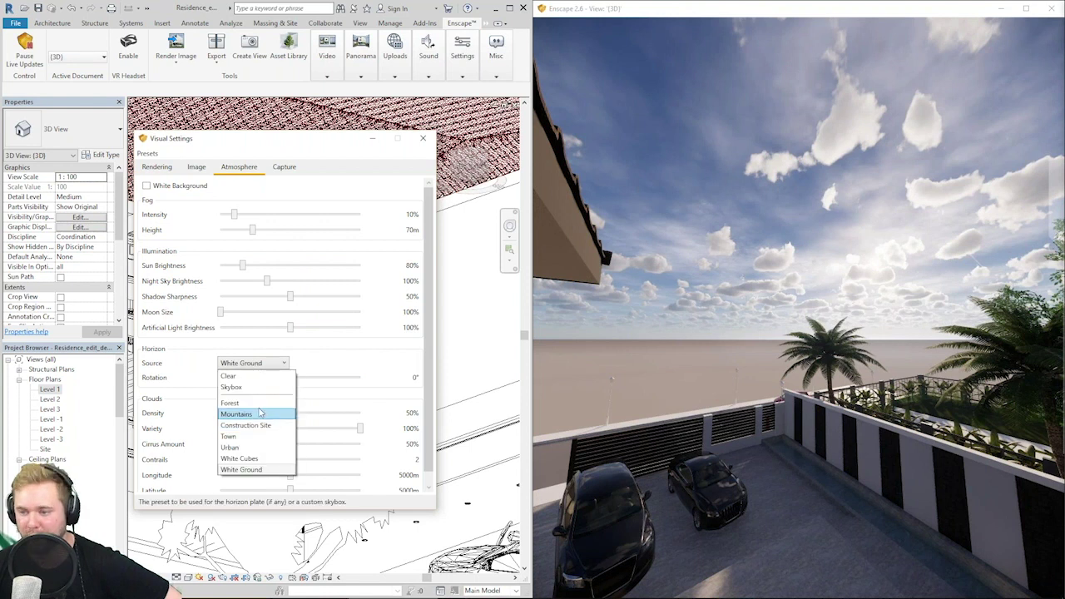
click(258, 405)
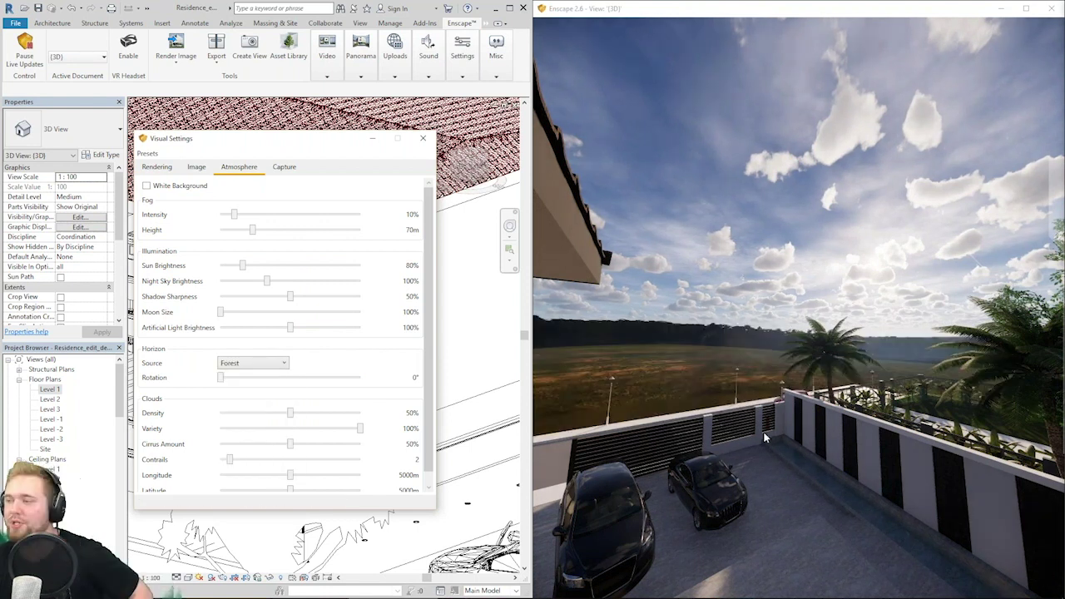
Frame the living area with the woman and baby in the rendered view and set the capture resolution to Ultra HD.
mouse_move(764, 431)
mouse_down()
mouse_move(582, 431)
mouse_move(774, 431)
mouse_up()
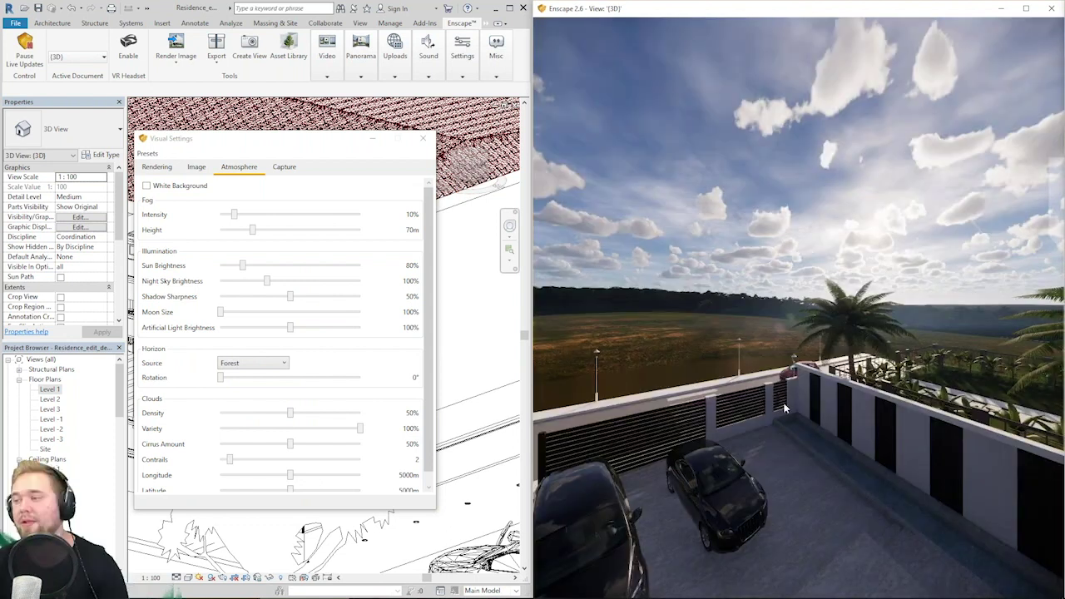
key(w)
drag(915, 332, 633, 324)
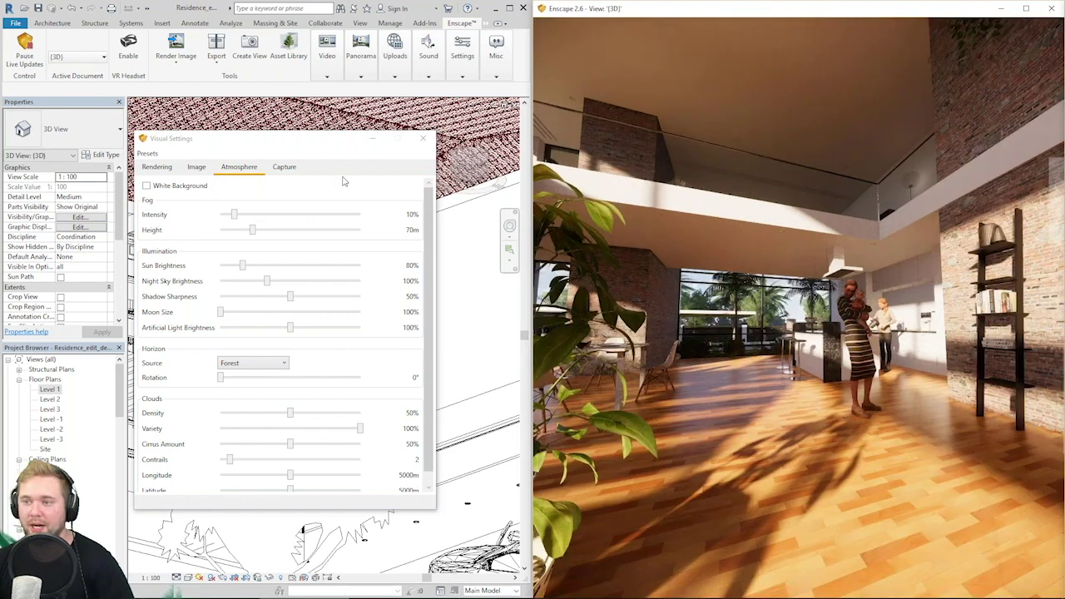
click(284, 167)
click(215, 187)
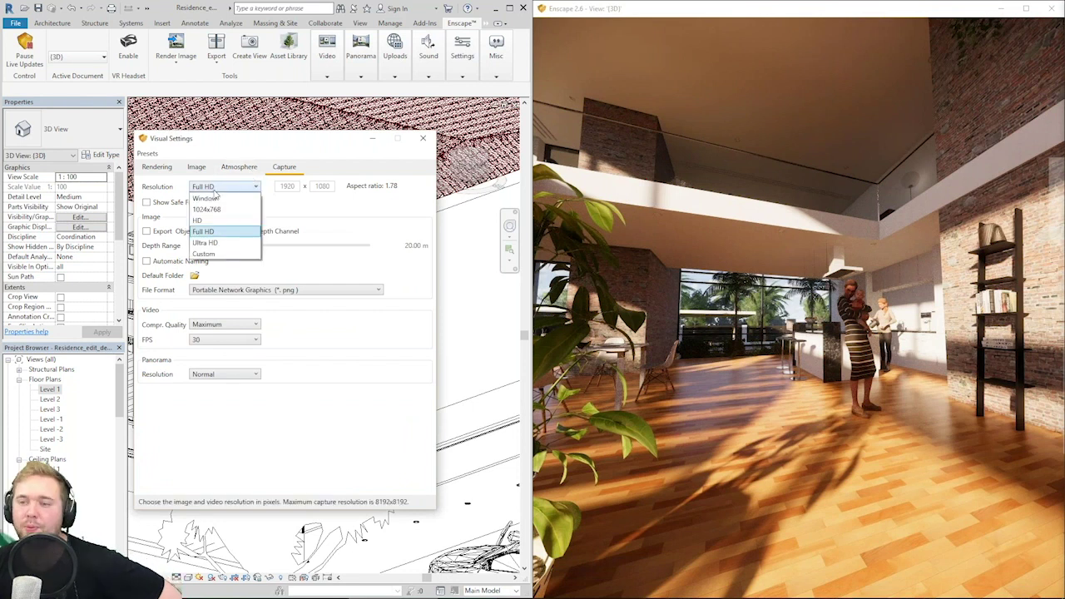
click(211, 243)
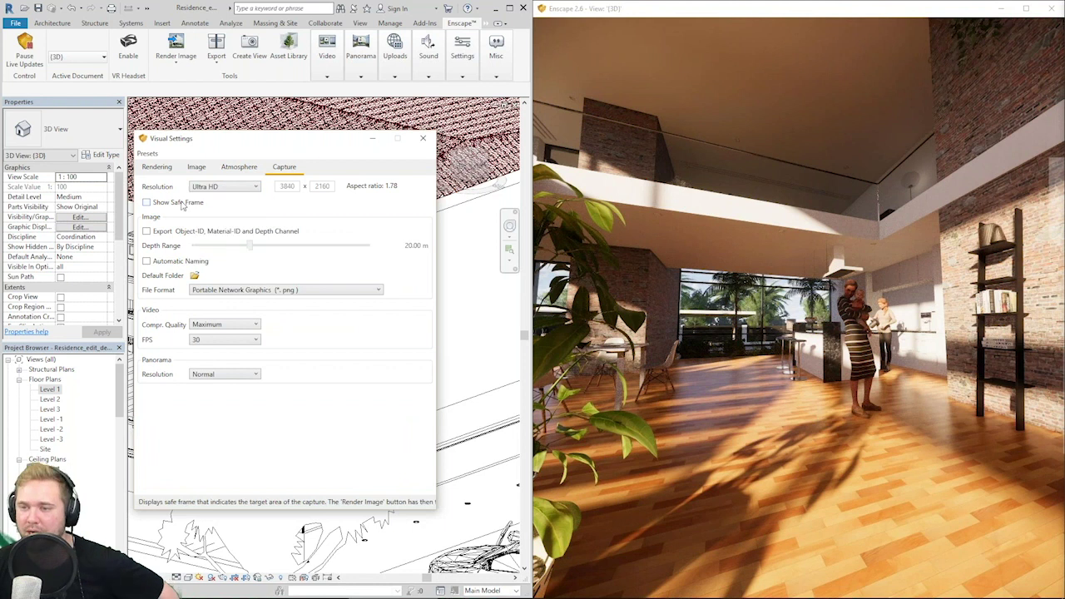
Render an image of the framed interior and save it as a PNG on the Desktop.
click(175, 65)
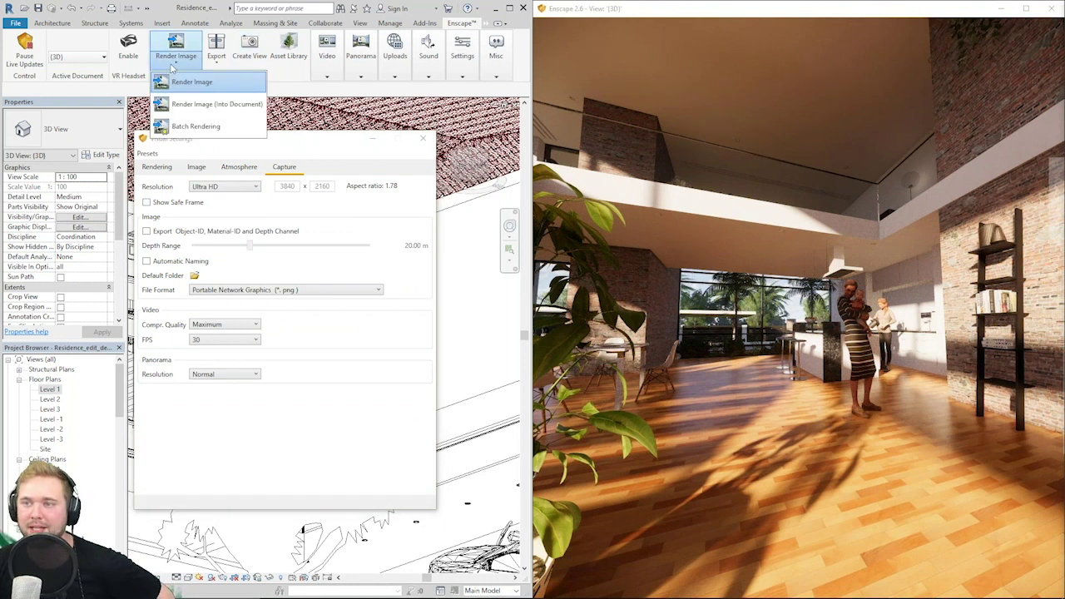
click(191, 81)
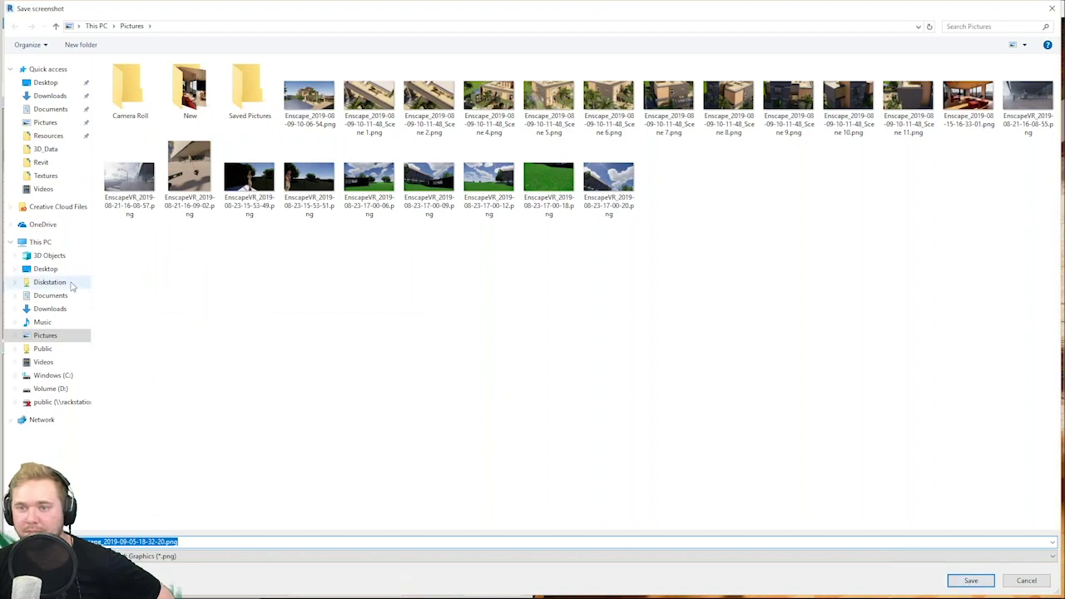
click(45, 268)
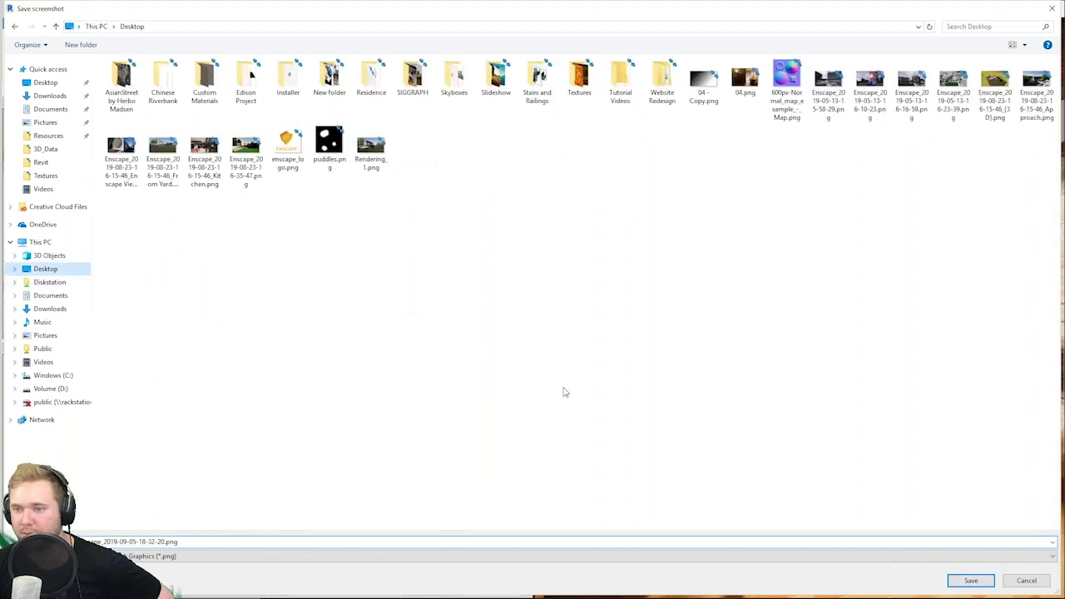
click(971, 578)
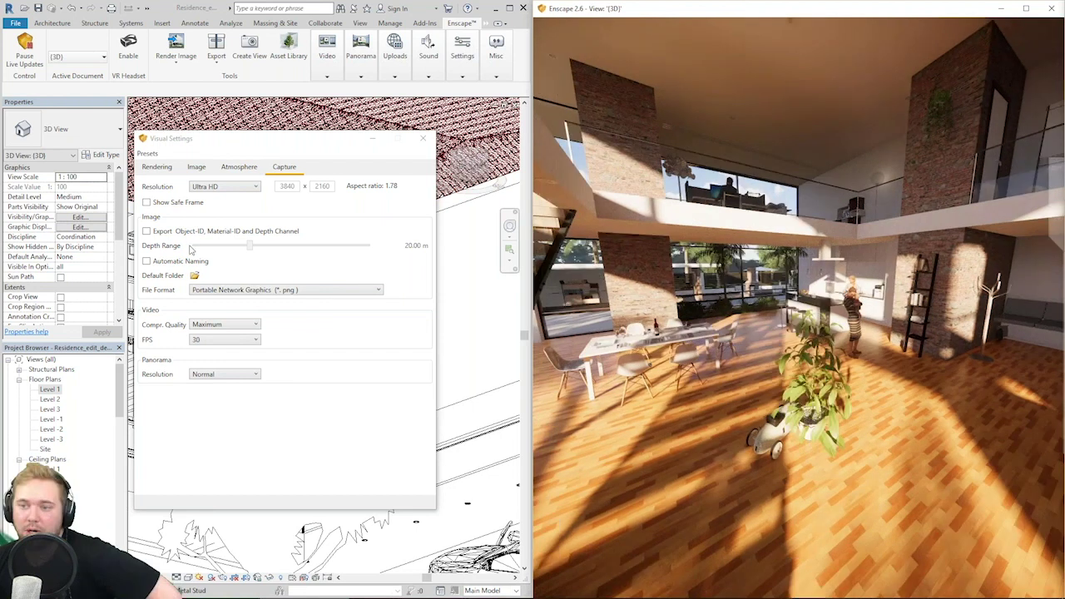
Enable export of the Object-ID, Material-ID and depth channel, and render the wider interior view to the Desktop.
click(193, 231)
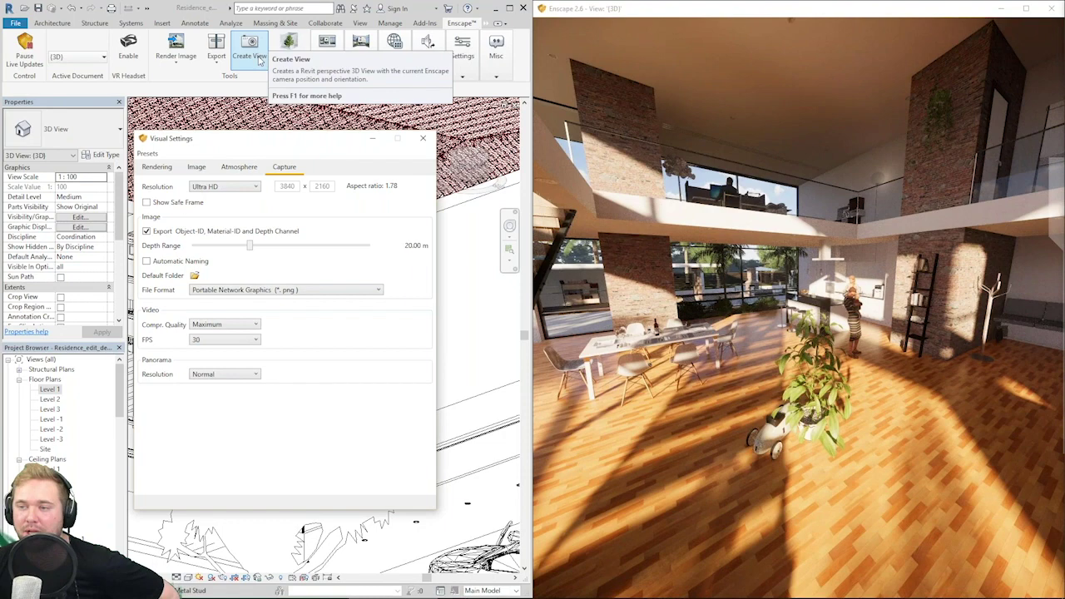
click(173, 44)
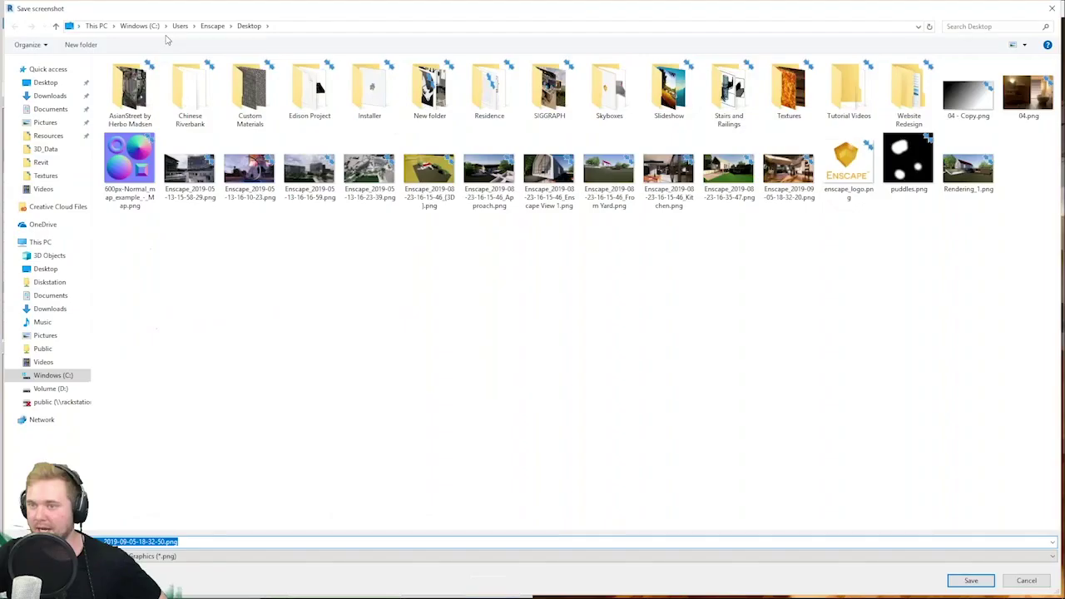
key(Return)
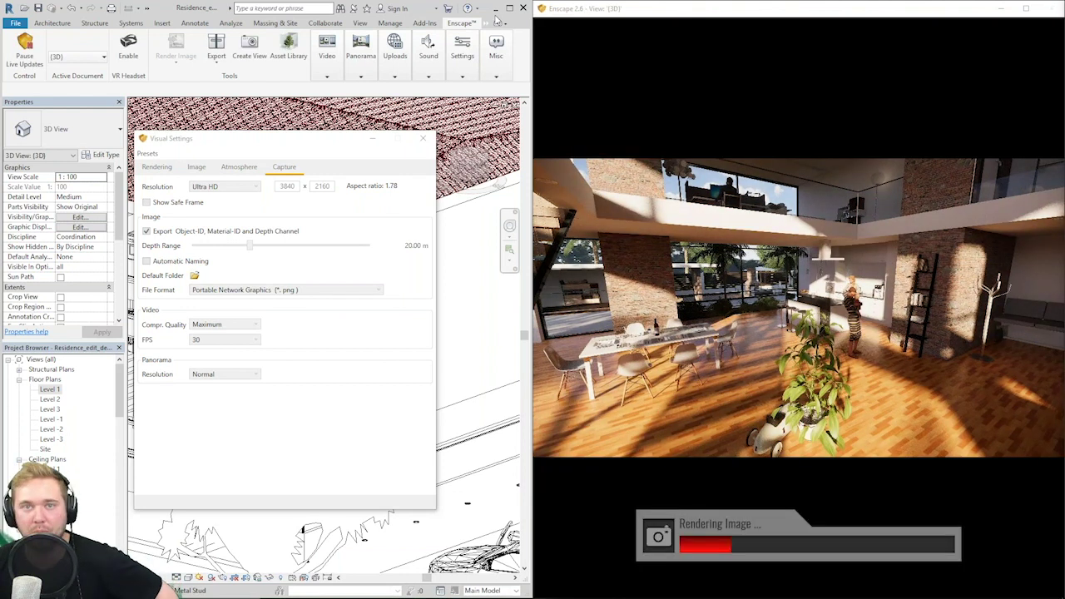
Open the first rendered image from the Desktop full size and examine the bar stools and marble kitchen island up close.
click(497, 9)
click(468, 8)
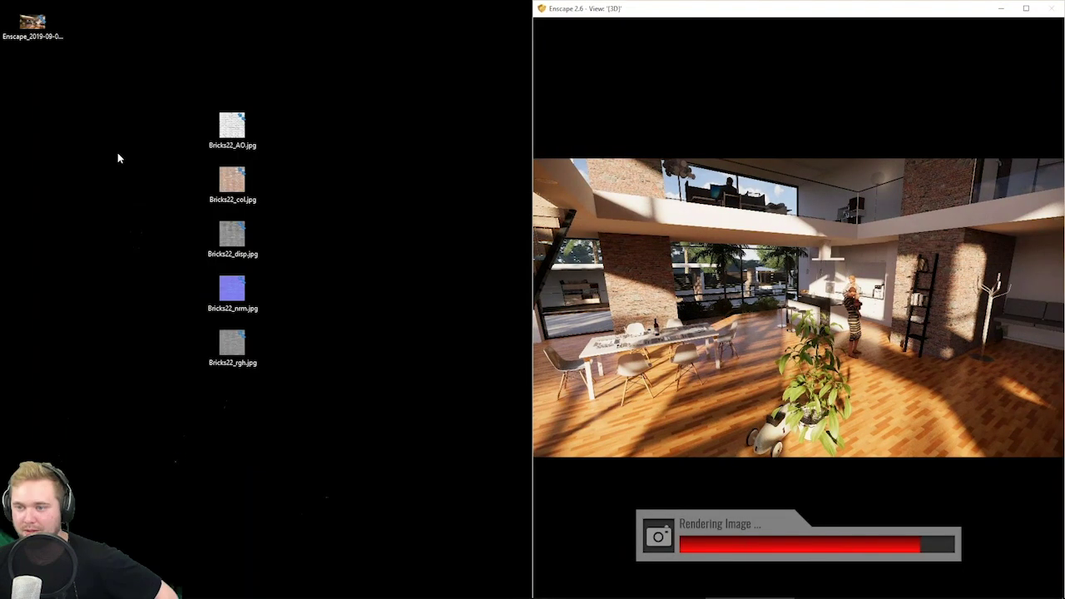
click(30, 37)
double_click(31, 36)
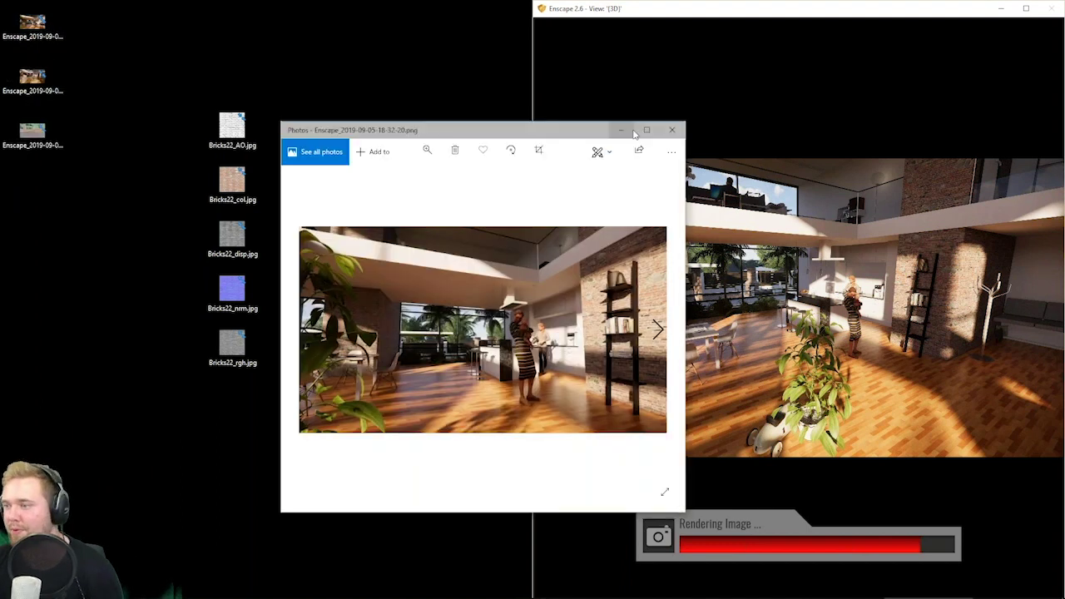
click(648, 131)
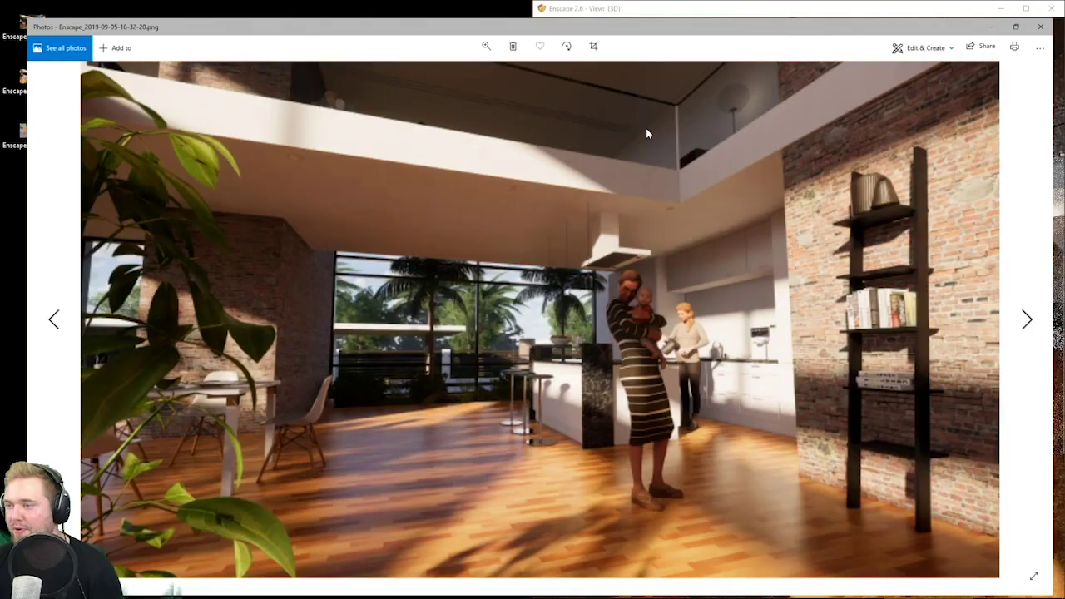
scroll(660, 259, up, 6)
drag(573, 424, 751, 153)
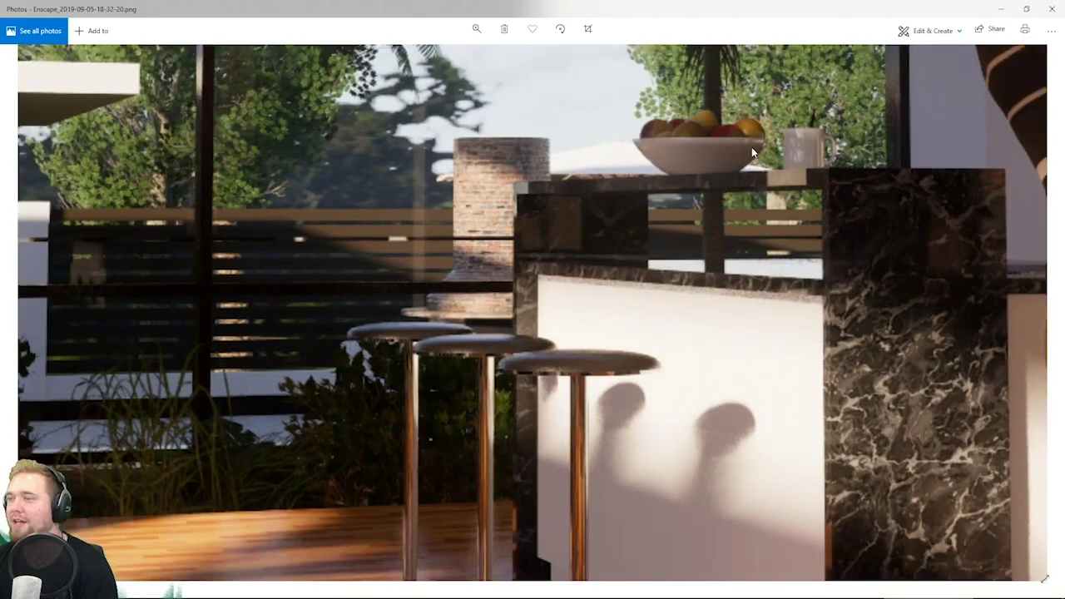
ctrl+scroll(752, 146, down, 5)
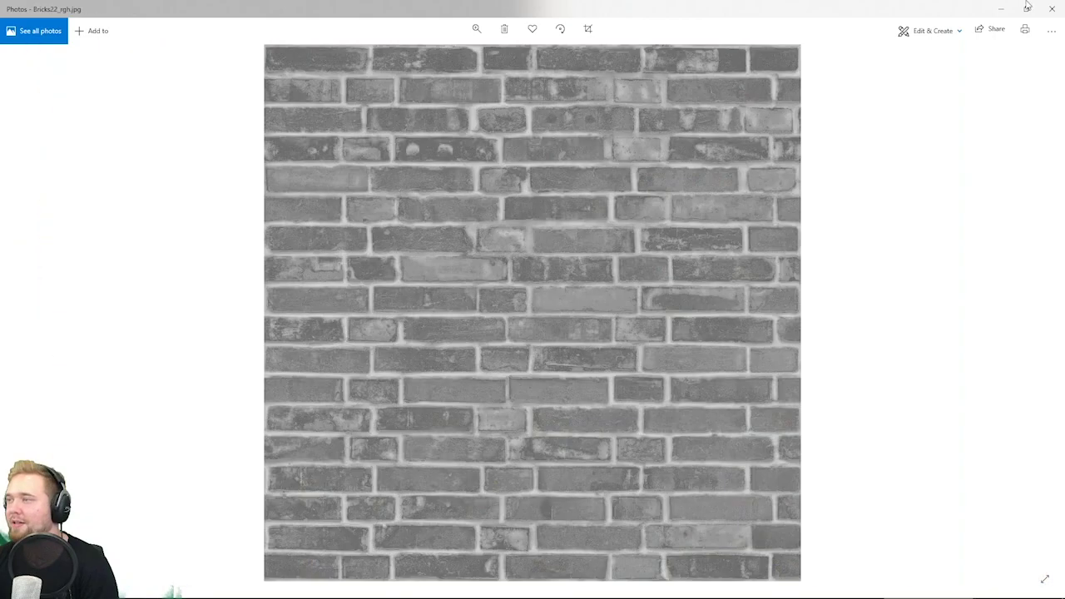
Close the displayed image and open the second render's exported images to view the material ID image.
click(1052, 9)
double_click(29, 88)
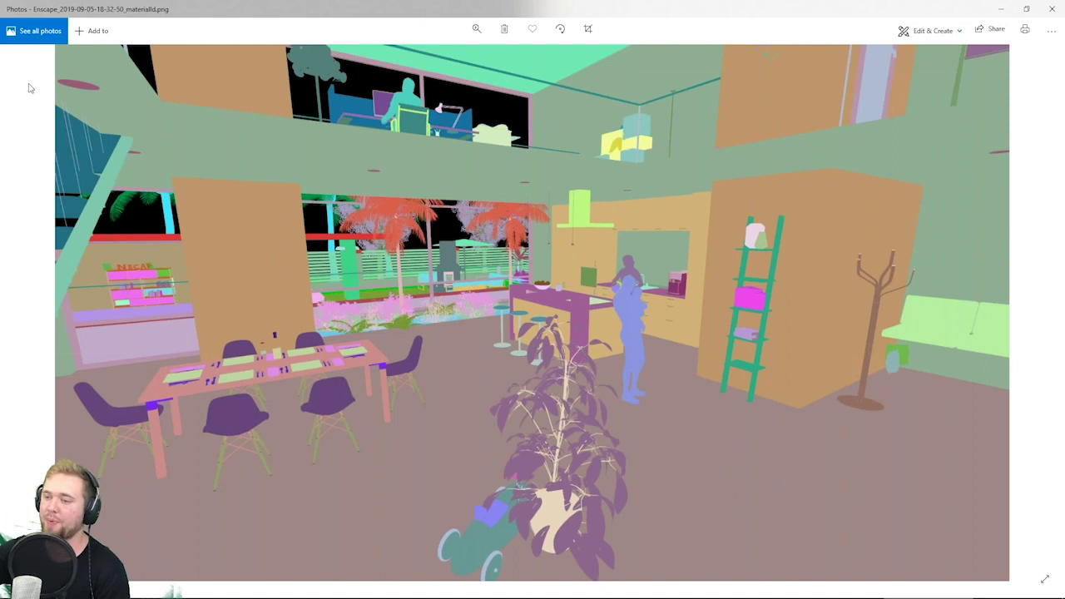
View the second render's object ID and depth channel images, and close the image viewer.
key(Right)
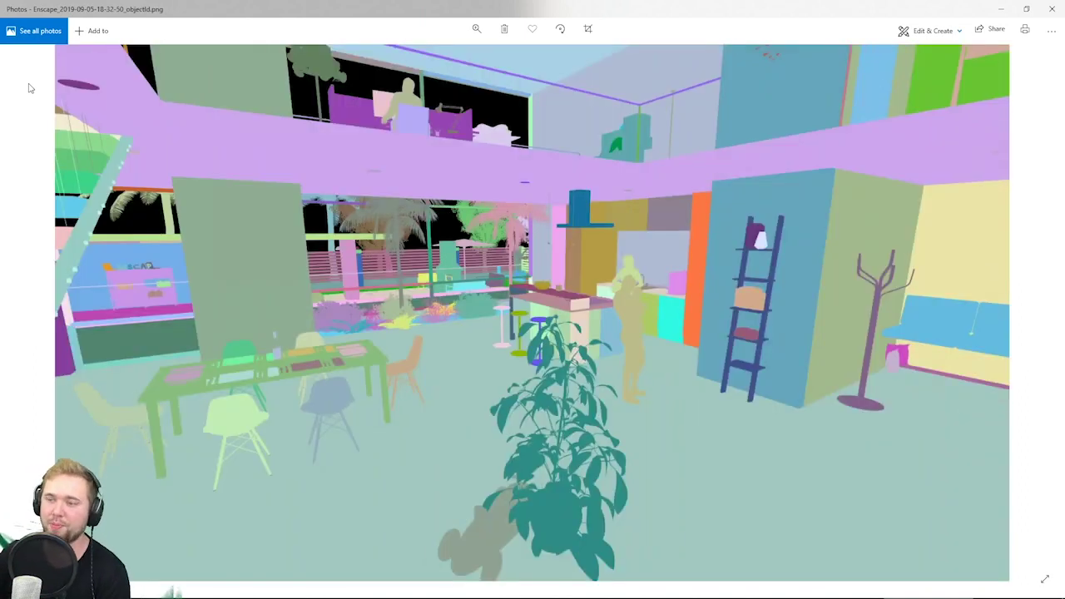
key(Right)
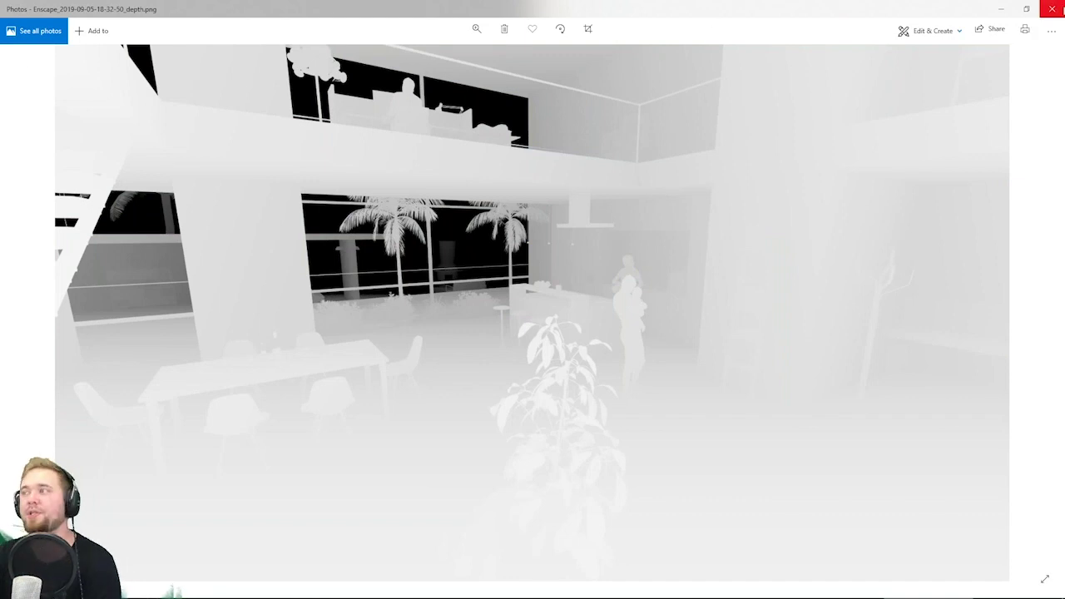
click(1053, 9)
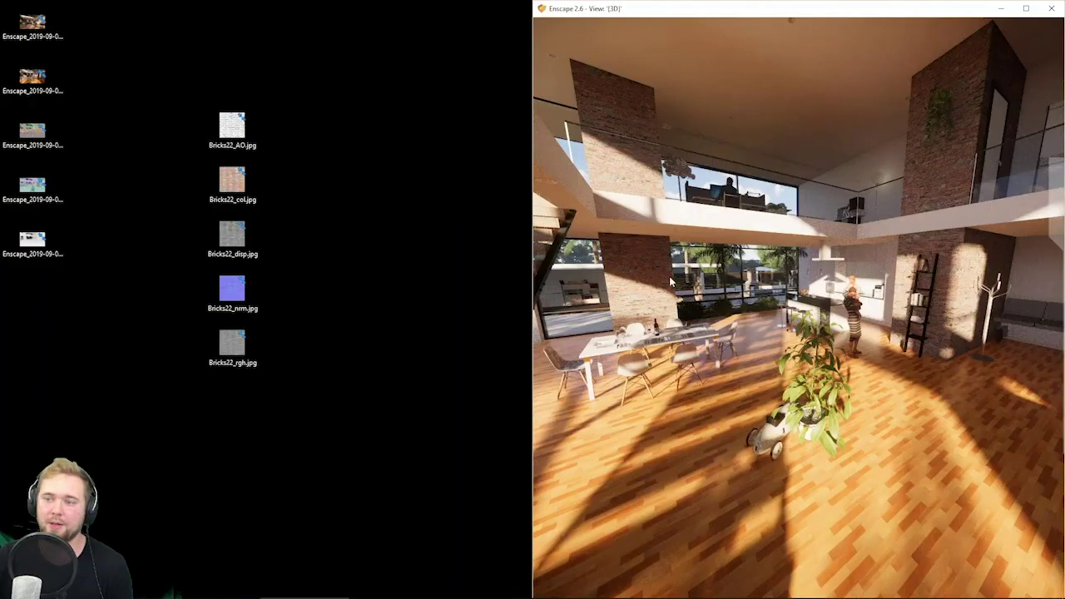
Return to the Revit window and close the Enscape Visual Settings.
mouse_move(414, 590)
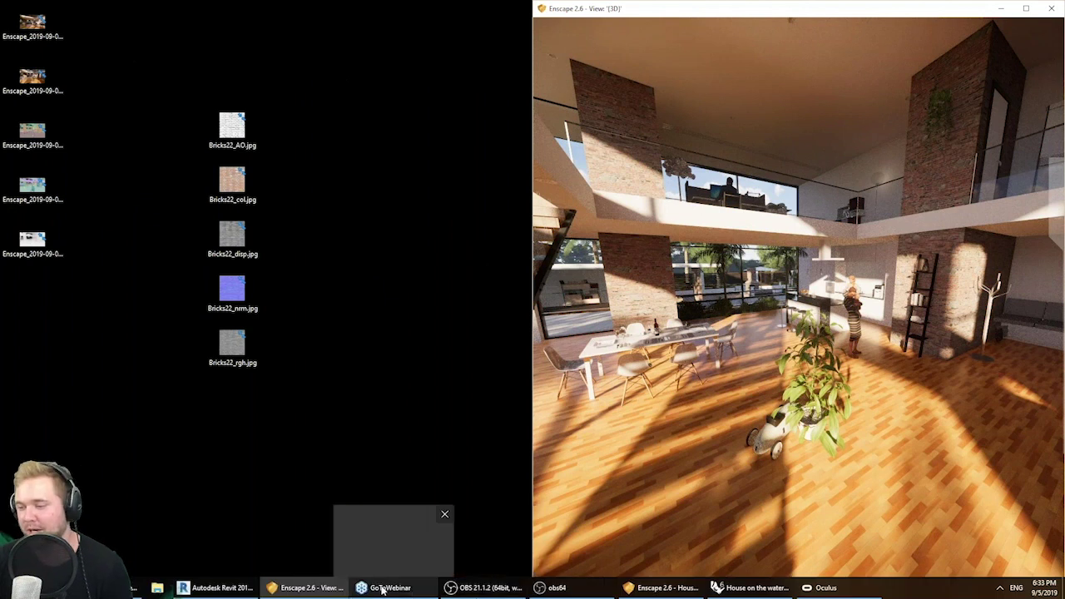
mouse_move(228, 590)
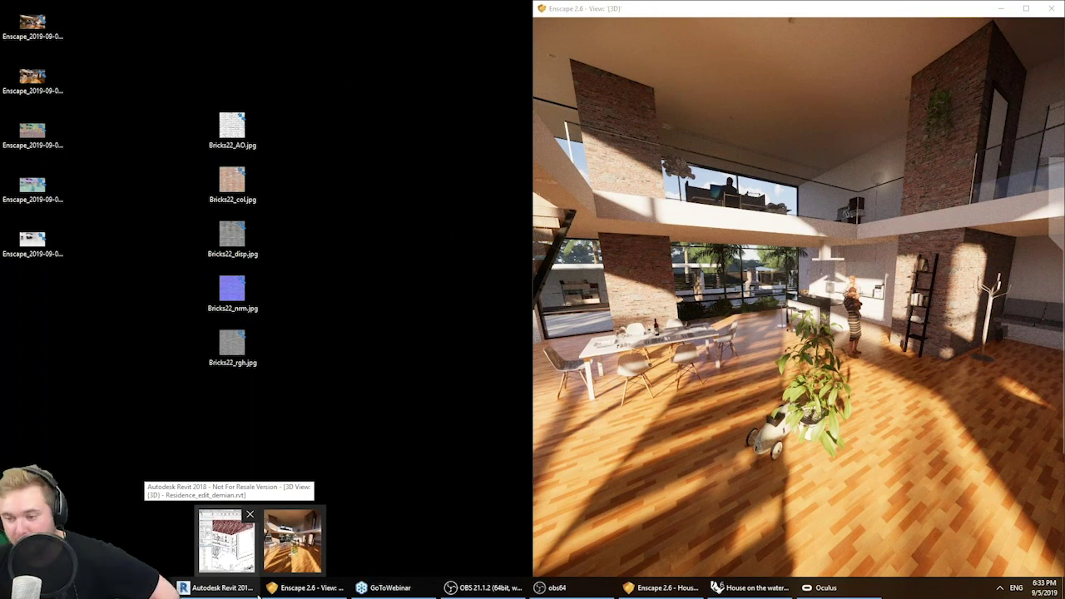
click(258, 595)
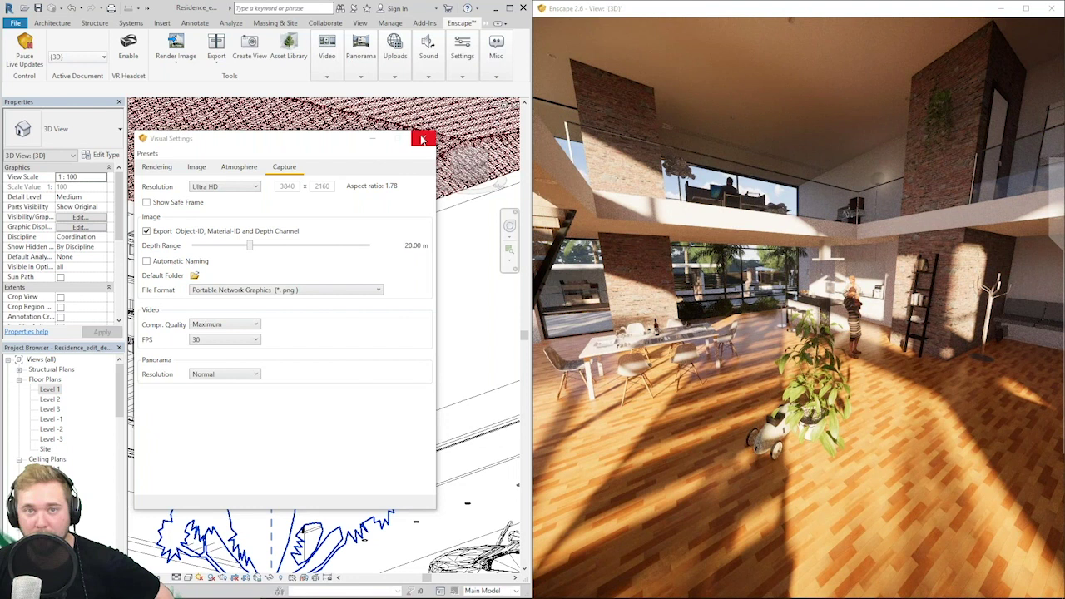
click(422, 140)
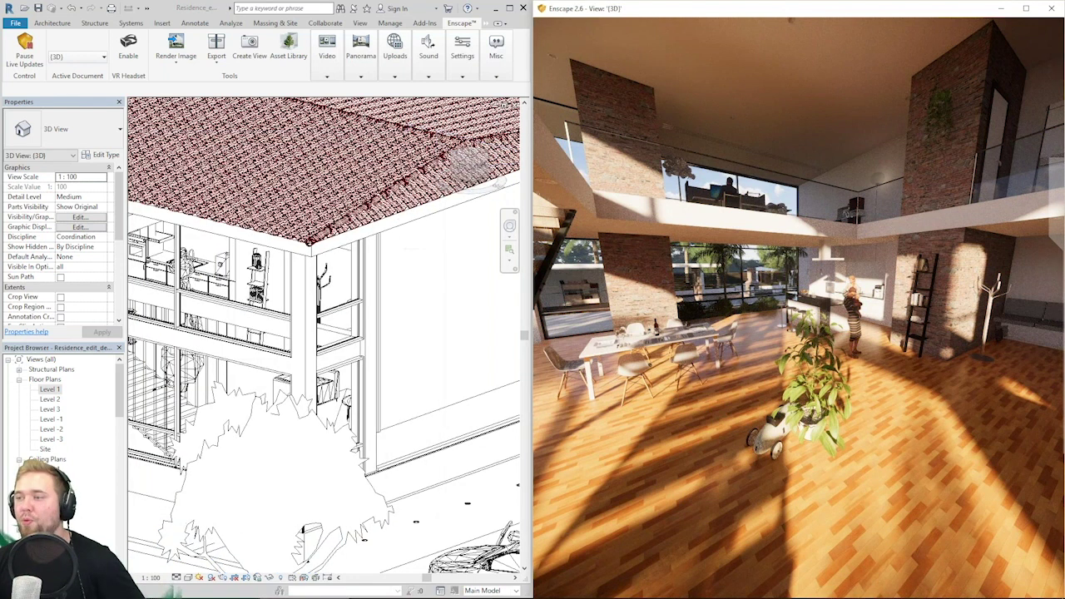
Frame the interior towards the dining table, with the upper gallery and kitchen in view, and render a 360° panorama from there.
drag(799, 308, 708, 307)
key(w)
drag(799, 307, 924, 258)
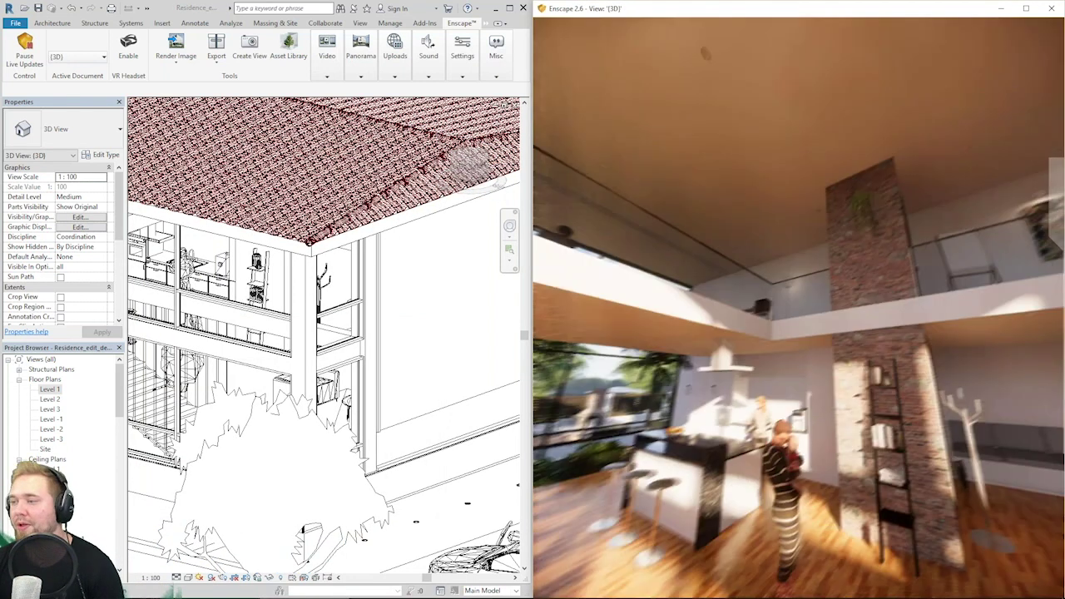
drag(882, 308, 682, 312)
right_drag(691, 208, 851, 241)
click(362, 77)
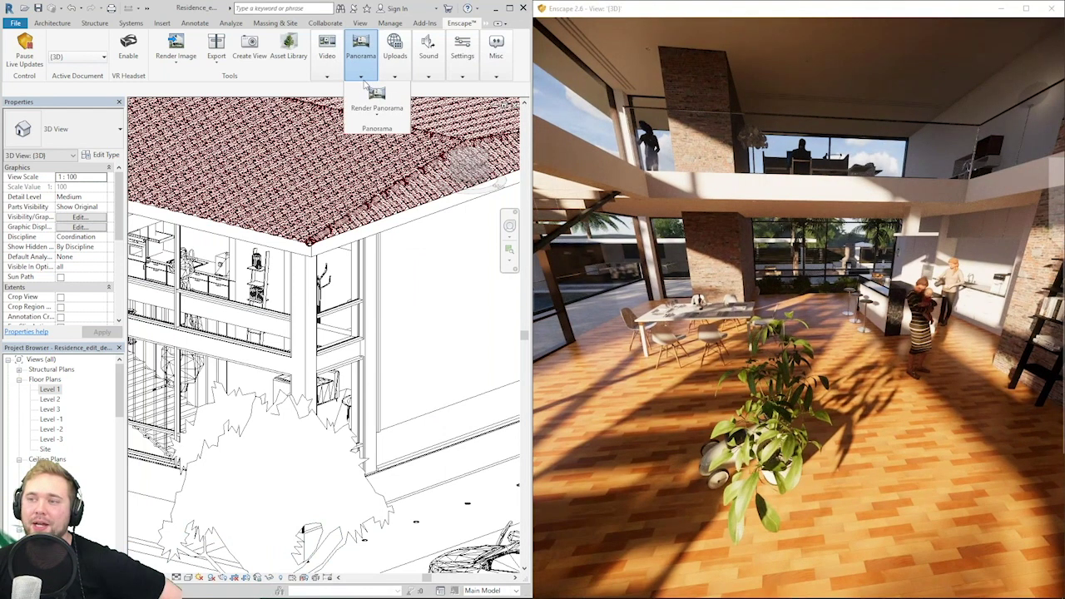
click(378, 114)
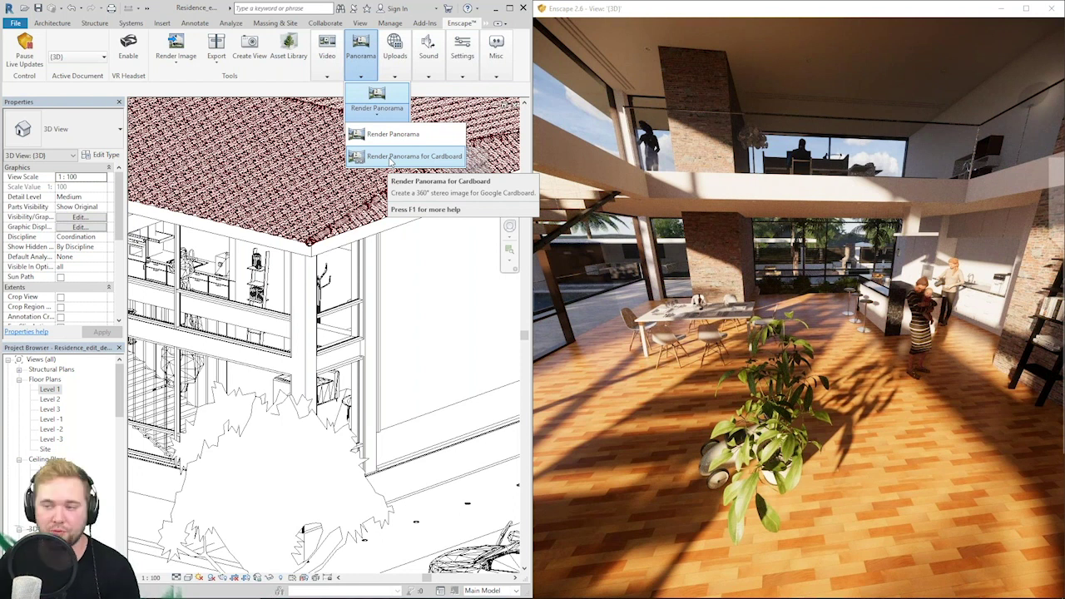
click(391, 158)
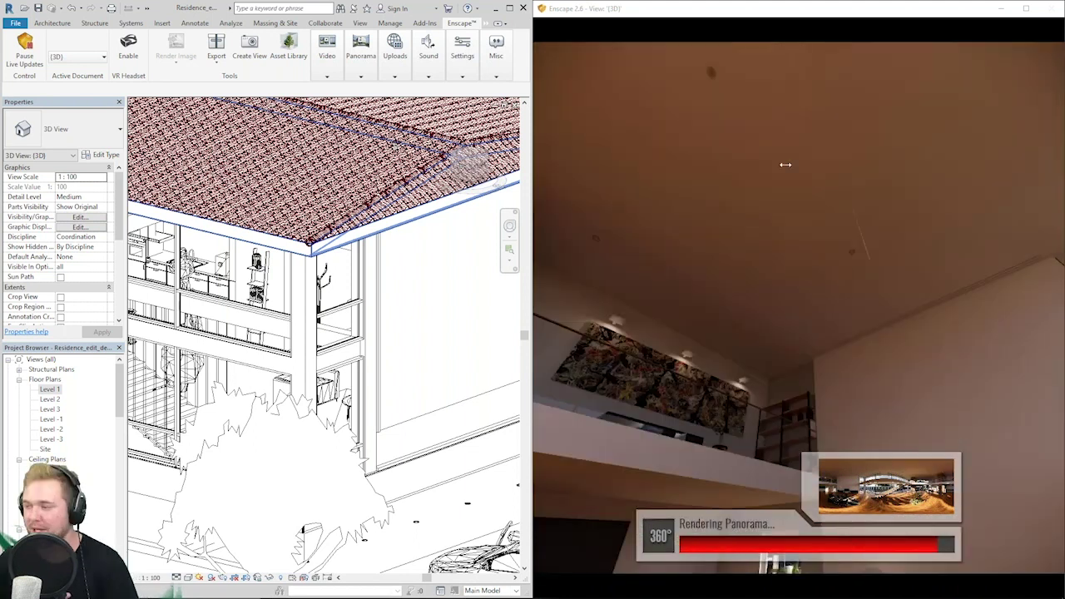
Open the uploads manager, preview the new Residence_edit_demian.rvt panorama and upload it to the cloud.
click(394, 55)
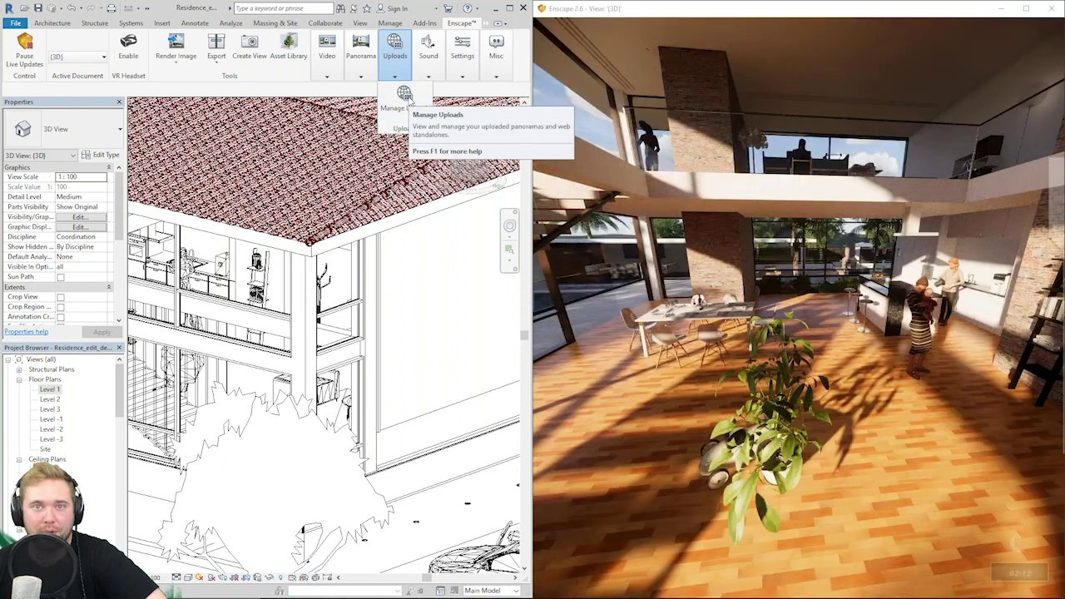
click(405, 96)
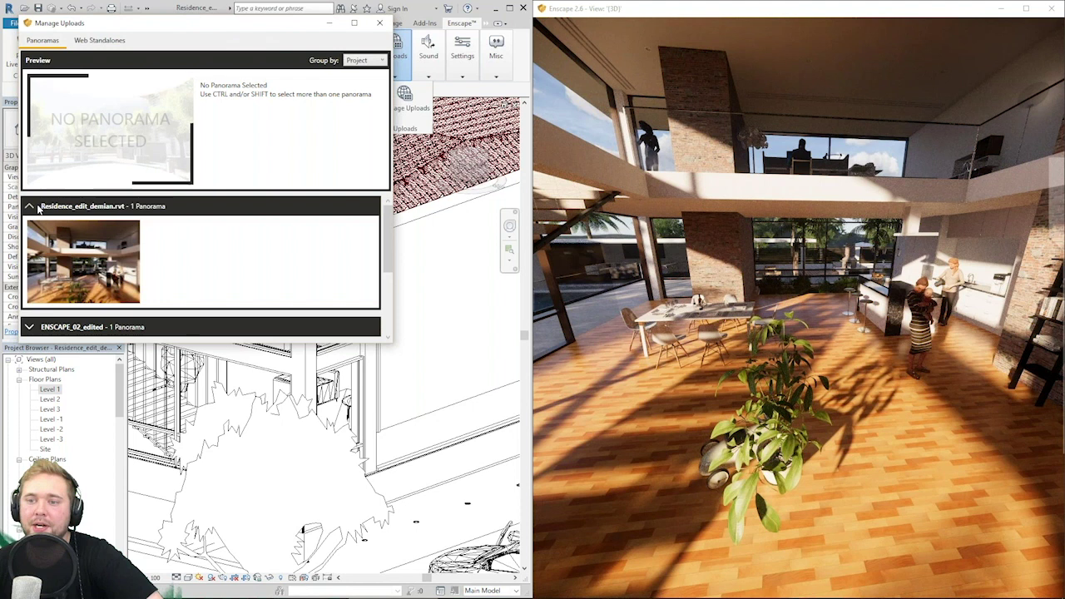
click(83, 263)
drag(83, 263, 118, 218)
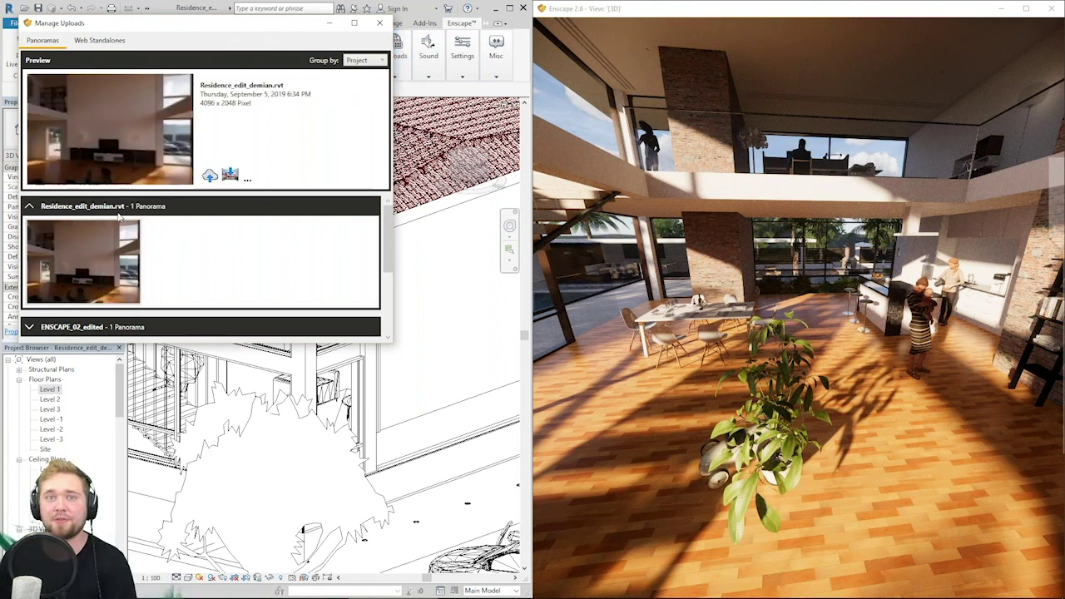
click(210, 175)
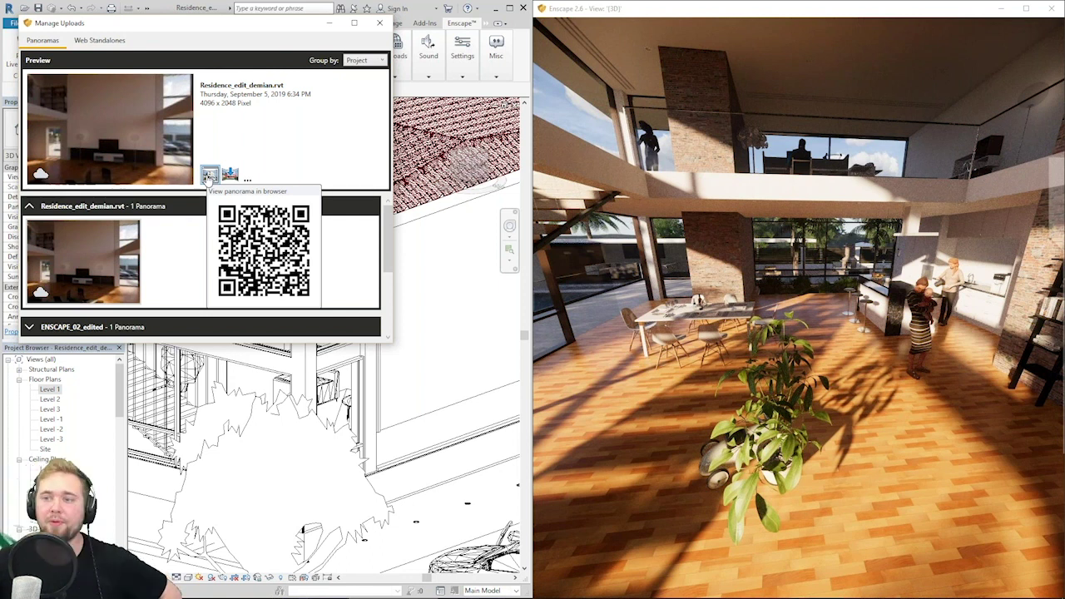
View the uploaded panorama in the browser, check its shareable web address and look around the staircase and living area.
click(209, 175)
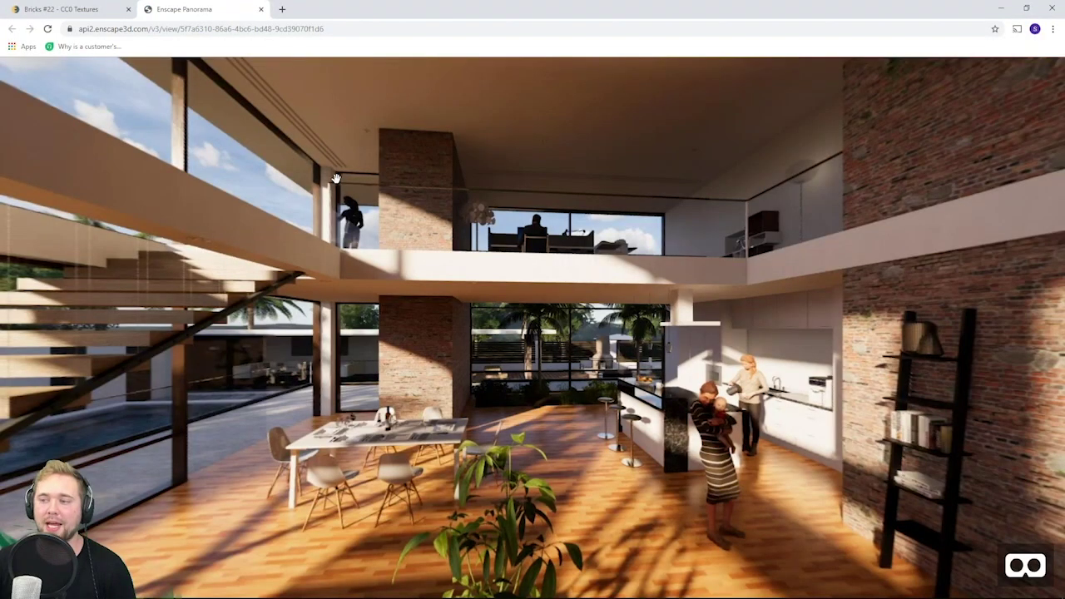
drag(336, 179, 323, 31)
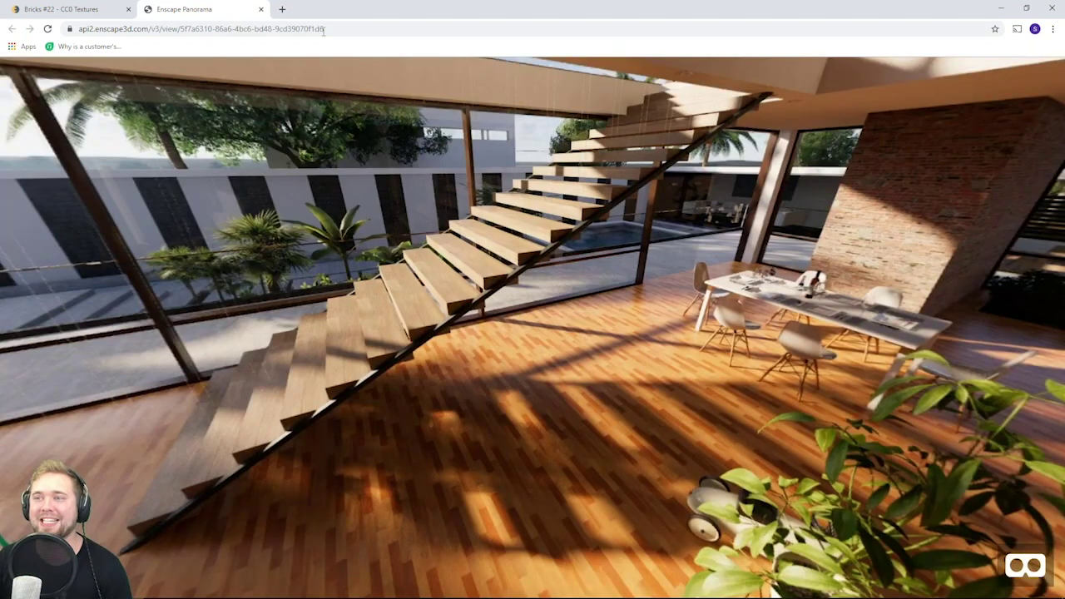
click(323, 29)
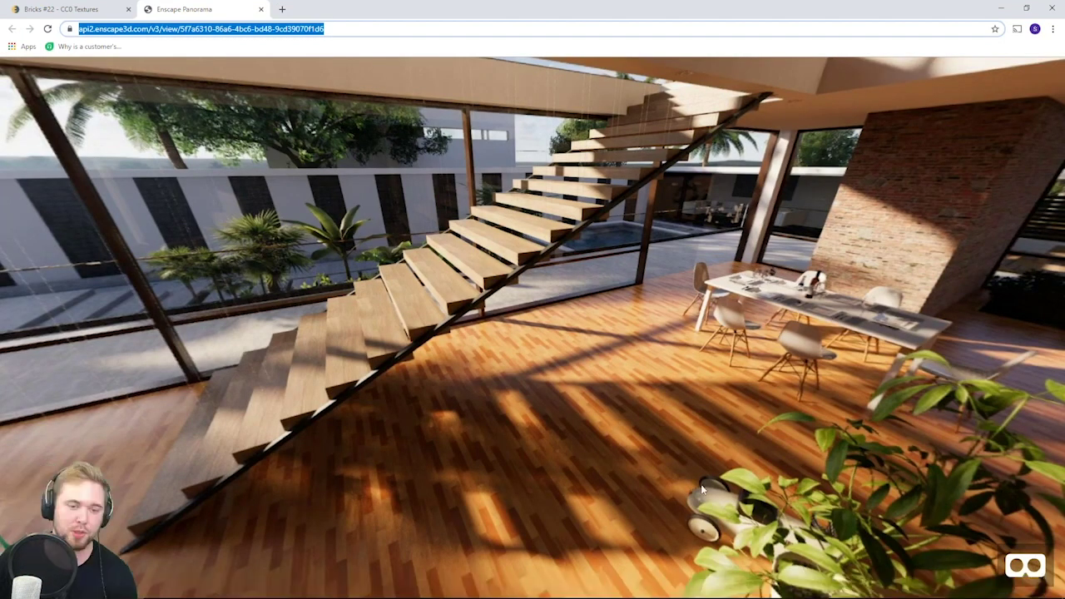
click(767, 439)
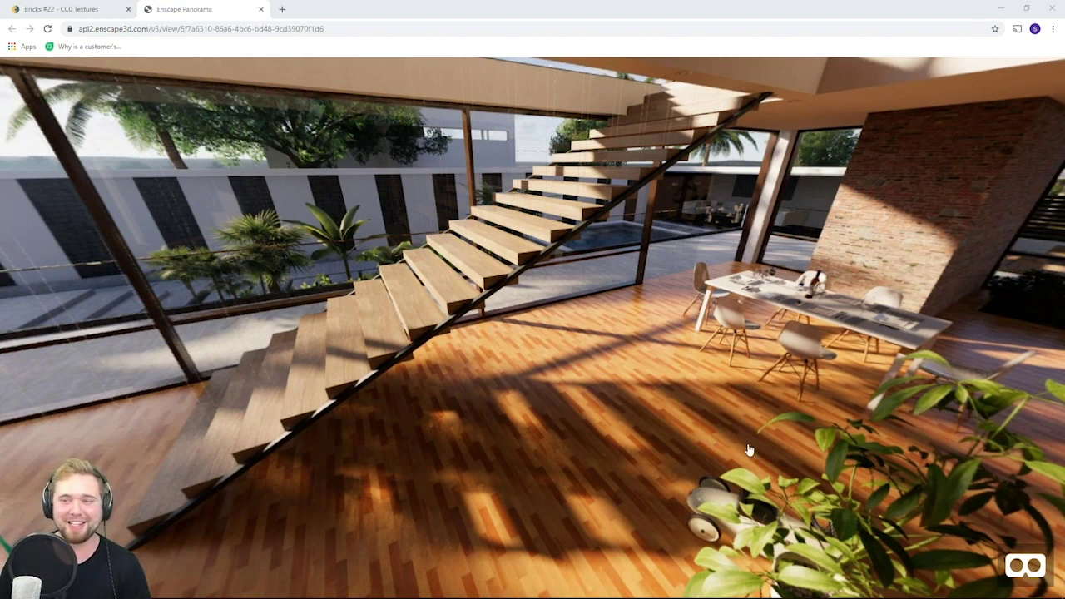
drag(452, 423, 767, 354)
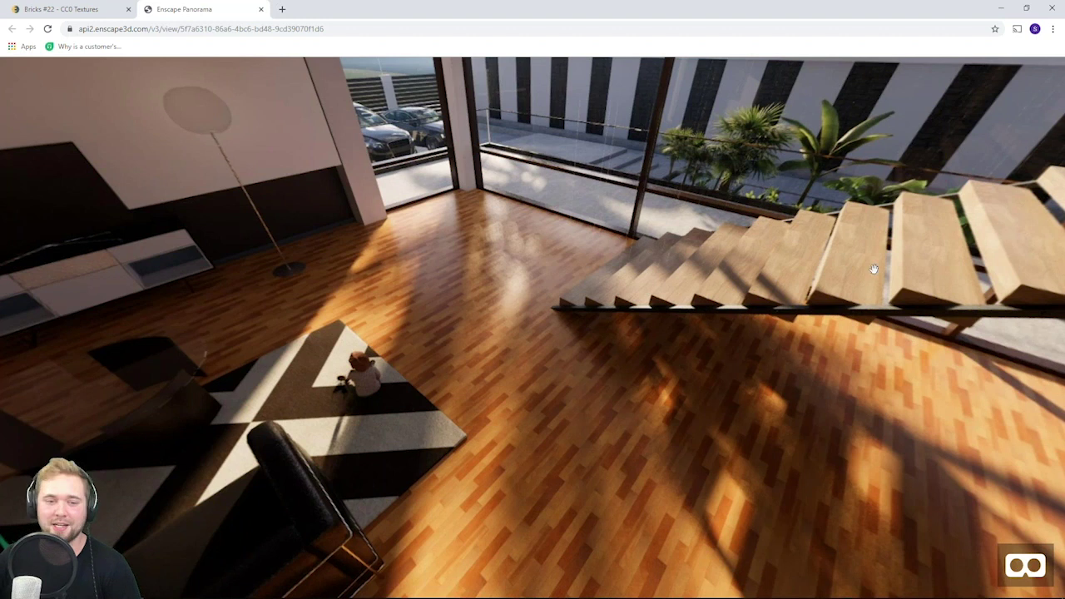
click(592, 263)
drag(592, 263, 903, 200)
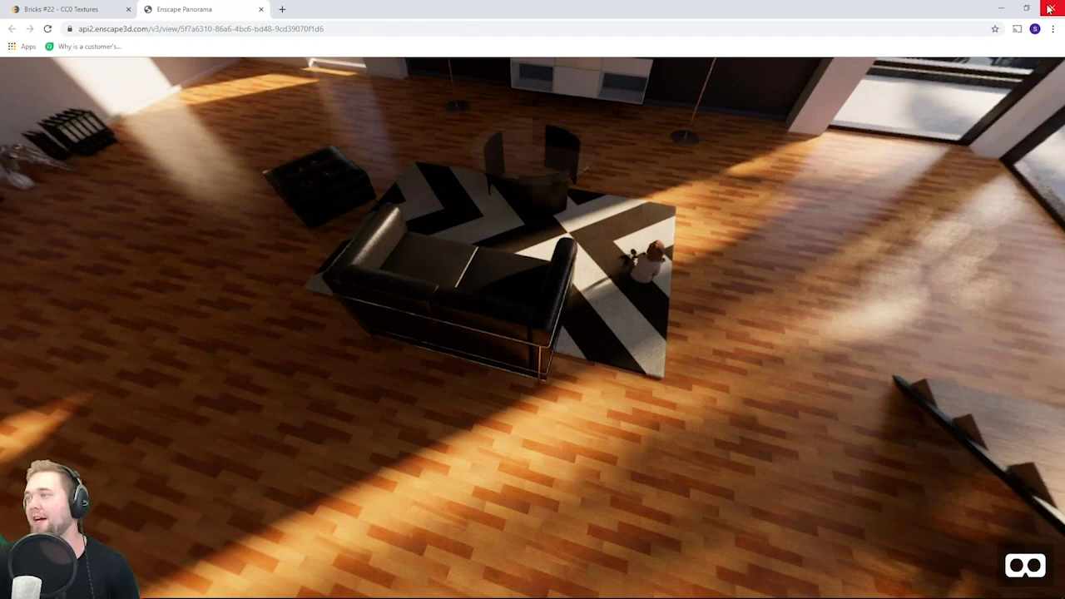
Close the browser and the uploads manager.
click(1051, 9)
click(758, 103)
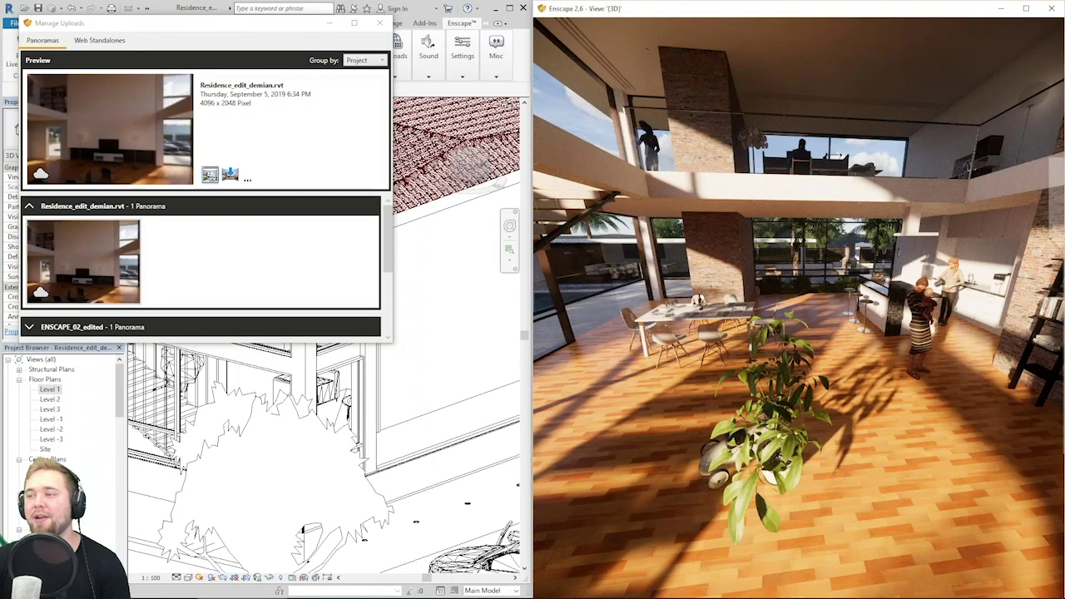
click(380, 22)
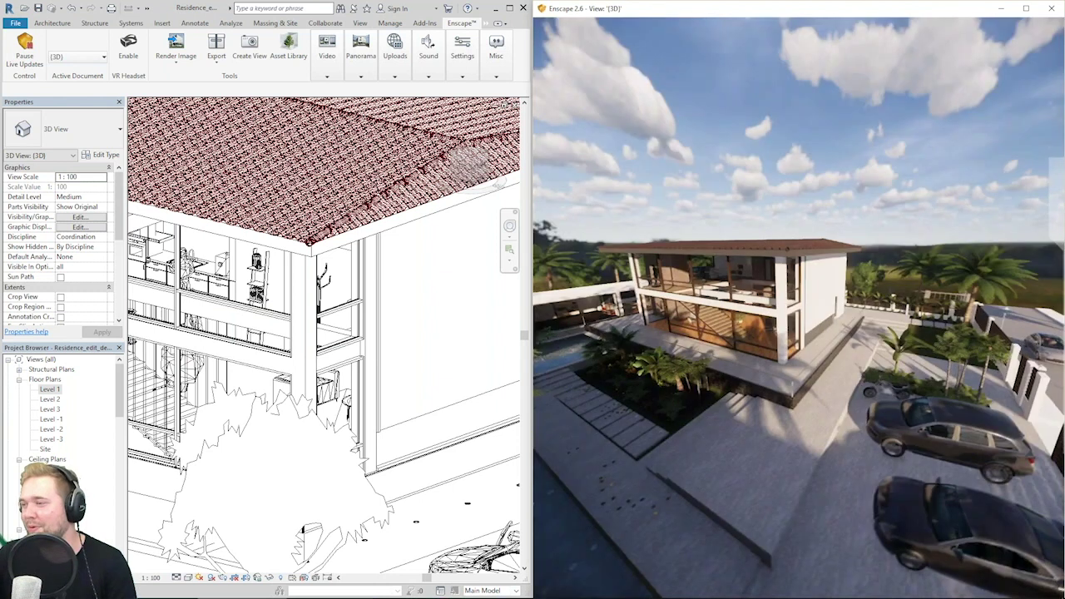
Open the Enscape video editor at the outside corner of the house and add the first camera path keyframes along the facade.
key(w)
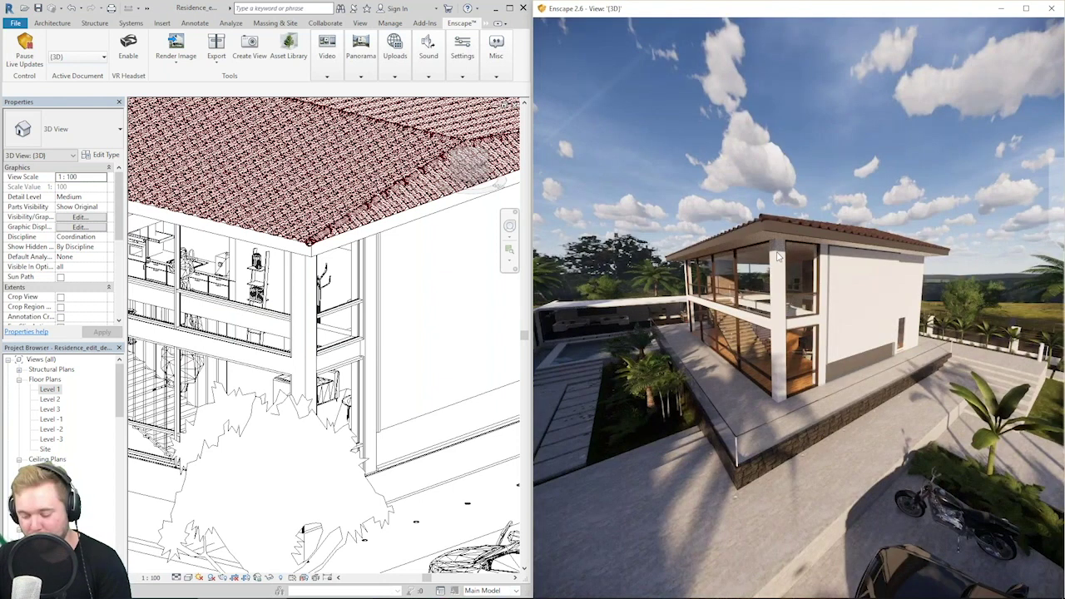
key(k)
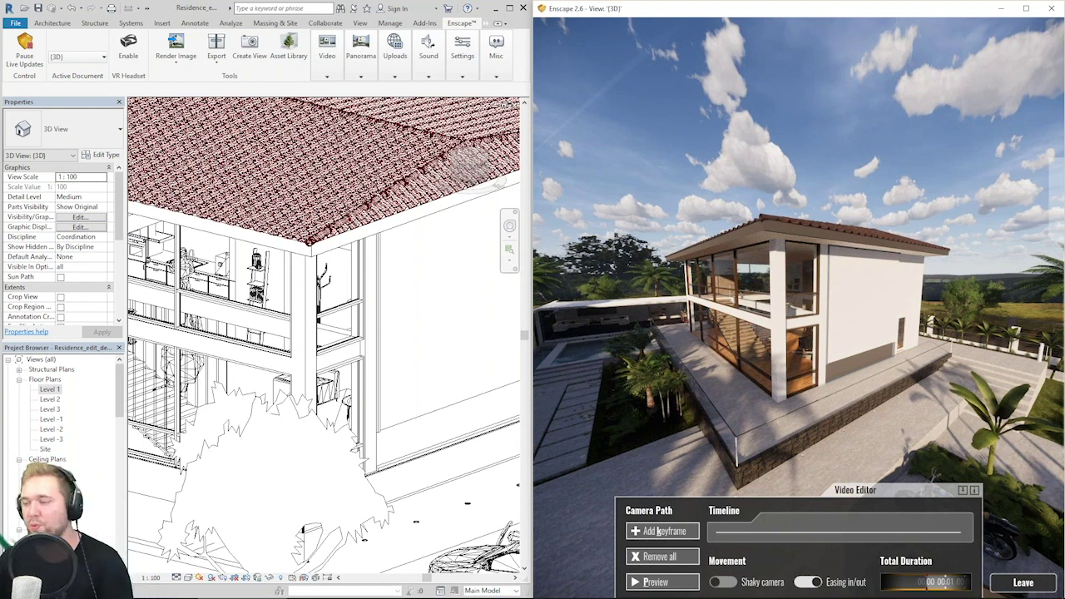
drag(844, 334, 1040, 337)
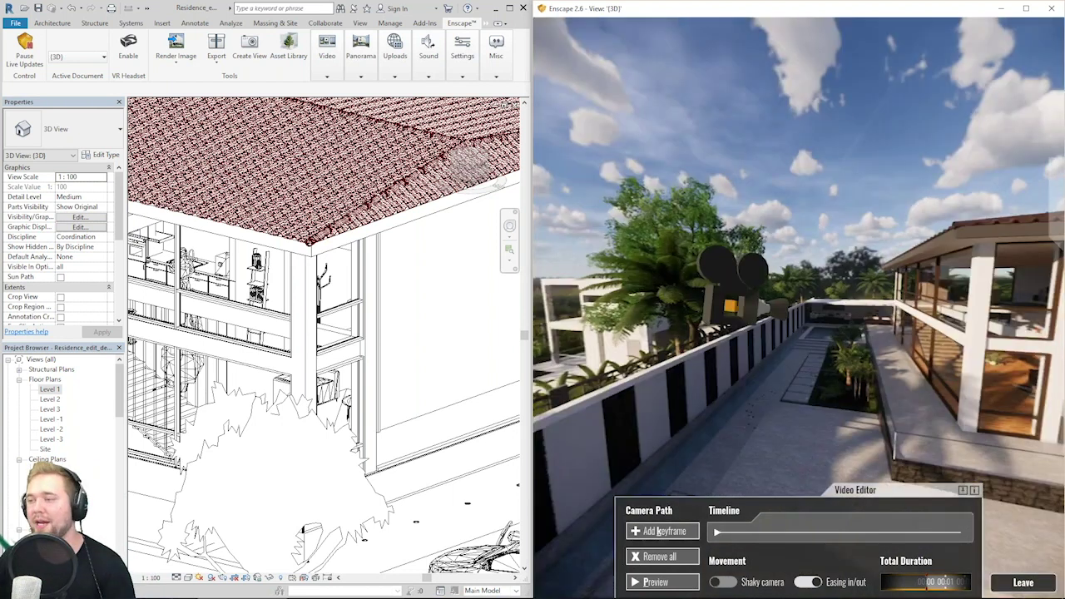
key(w)
drag(799, 321, 818, 319)
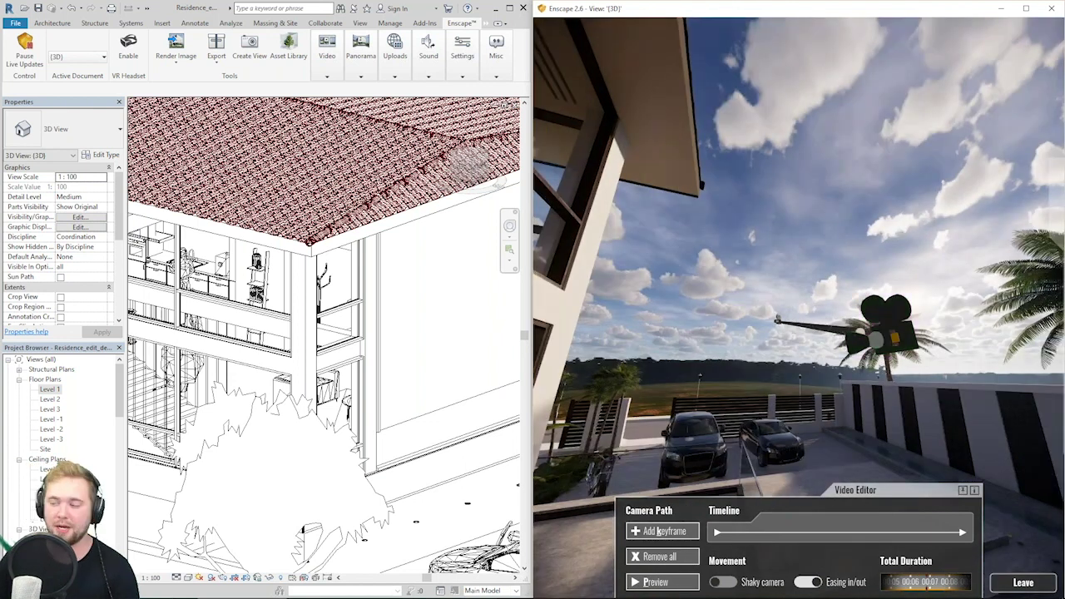
Continue the camera path indoors, adding keyframes through the living room past the seated child, glass table and sofa.
drag(799, 308, 615, 325)
key(w)
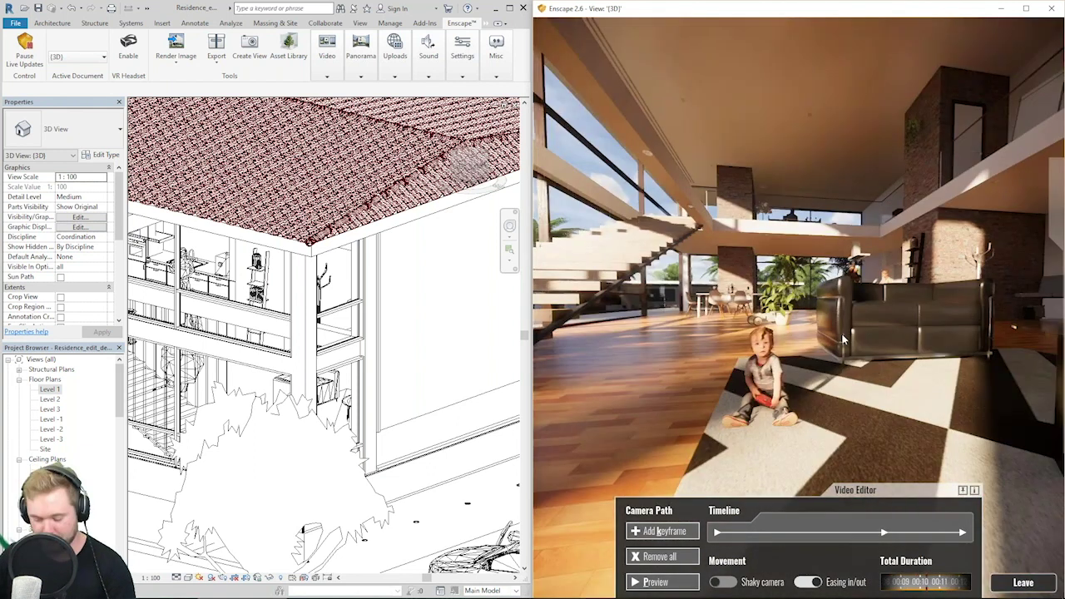
key(k)
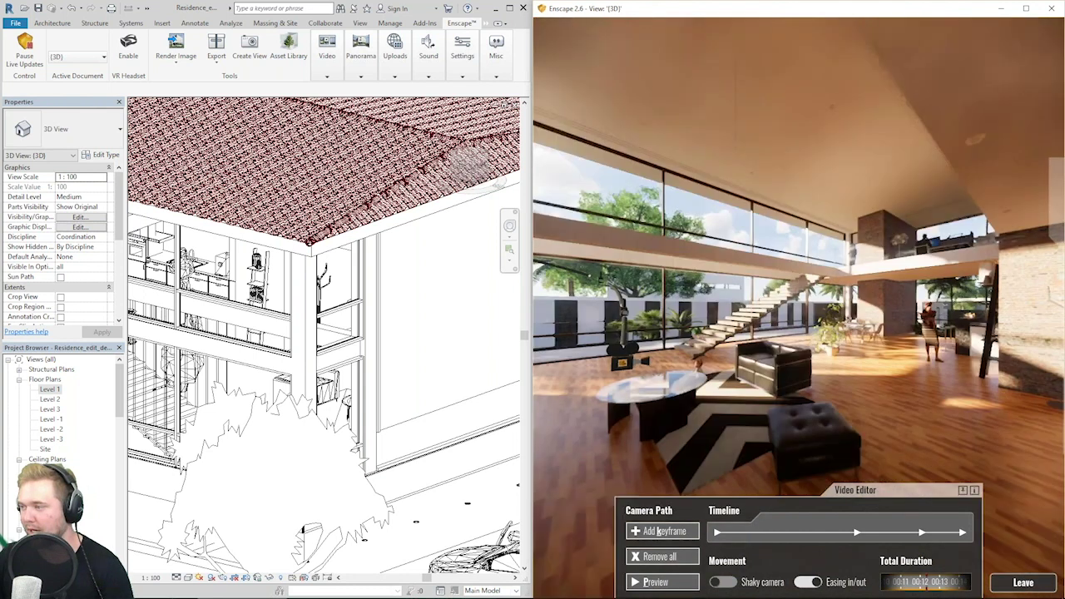
key(w)
key(k)
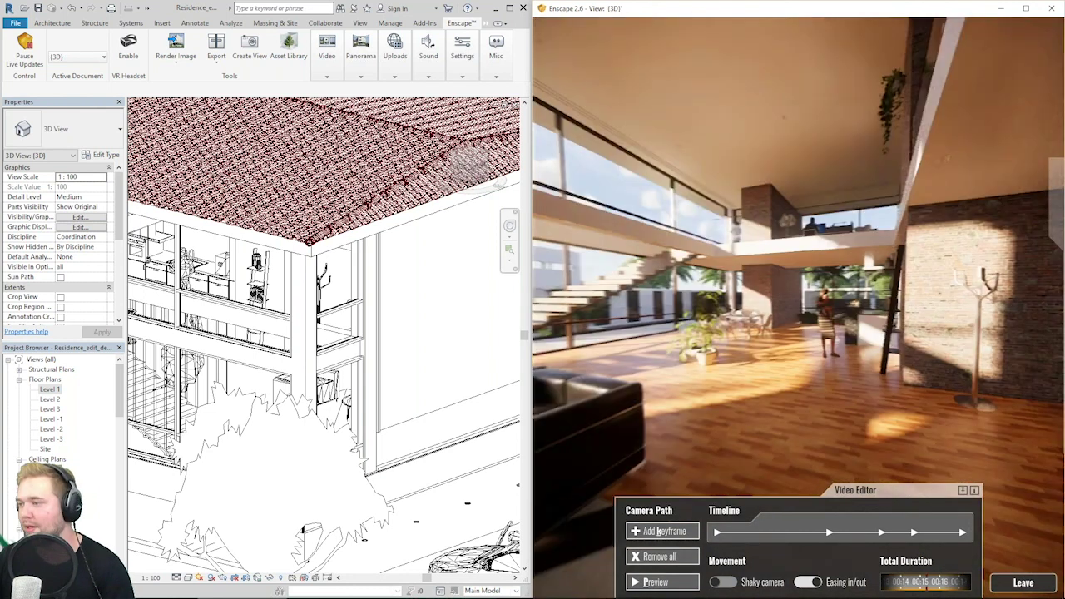
Add camera path keyframes beside the kitchen island and at the dining area looking back into the room.
key(w)
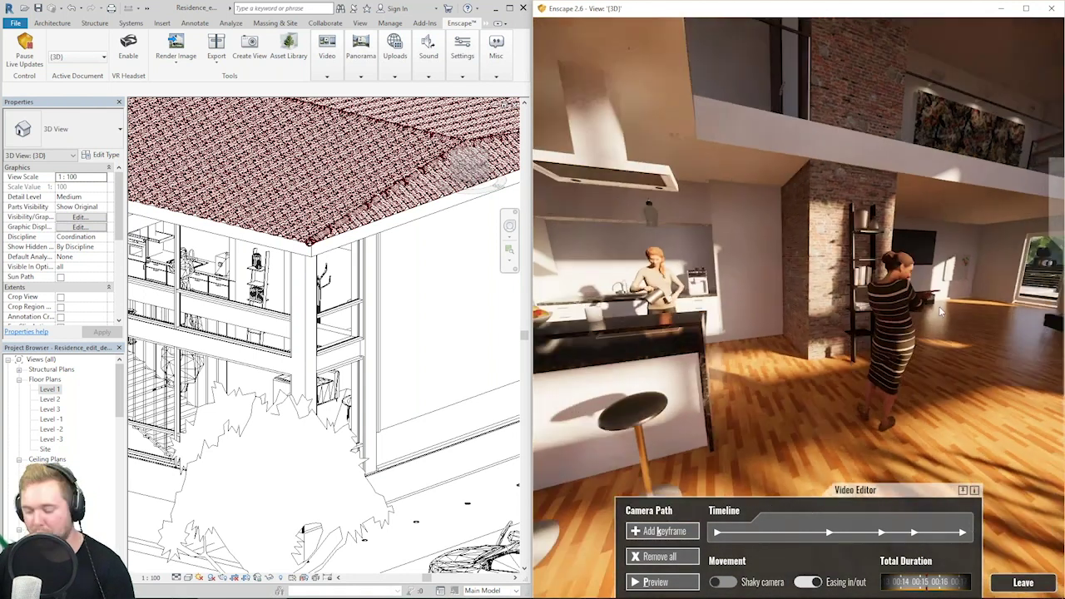
key(k)
key(s)
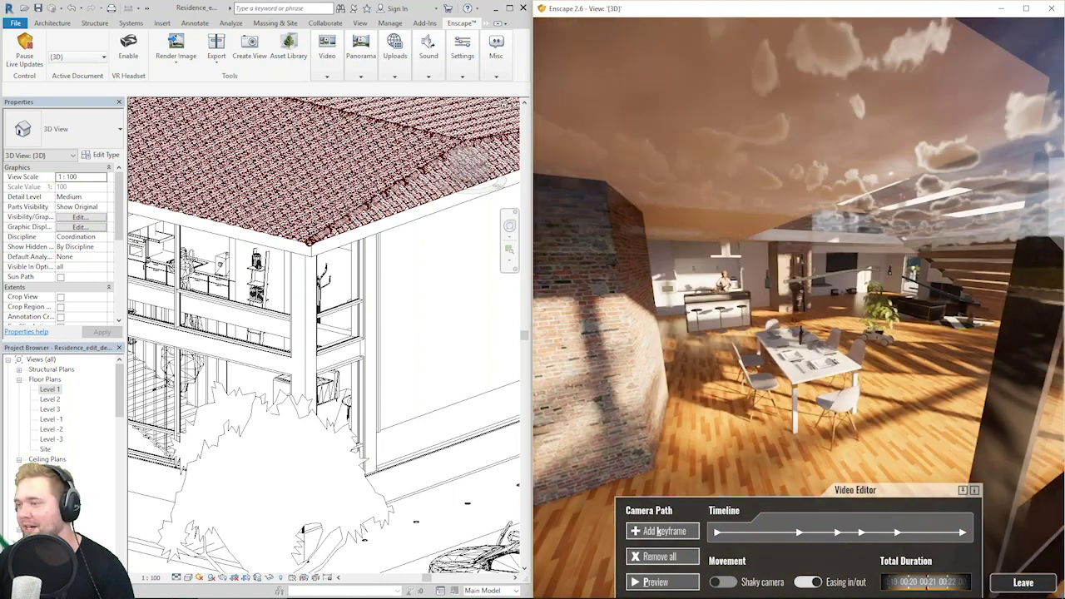
Extend the camera path outside with keyframes overlooking the house from its brick-wall end, and preview the animation.
key(w)
key(w)
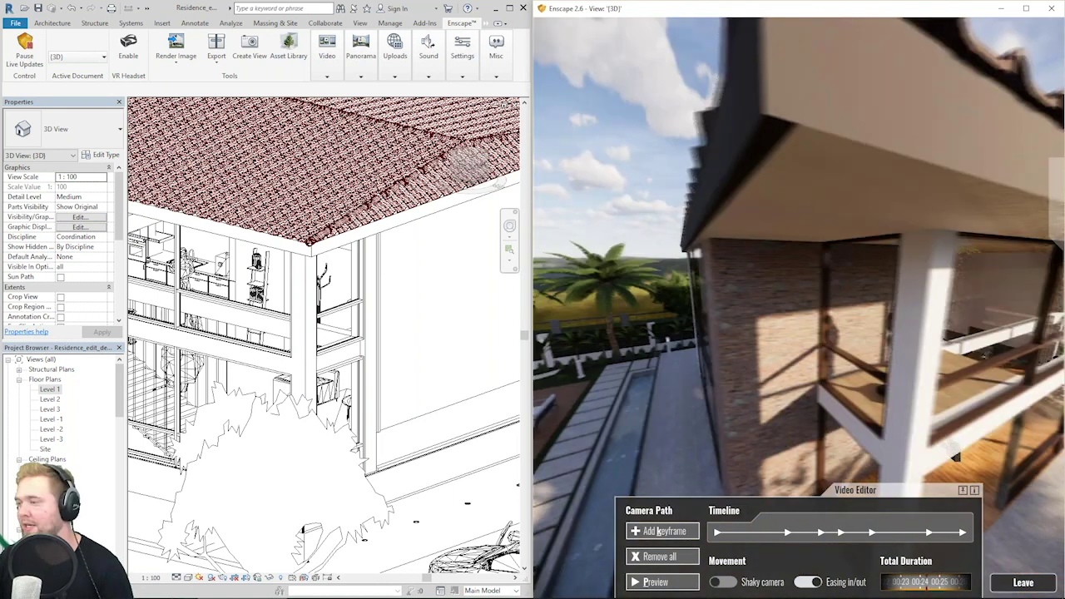
key(s)
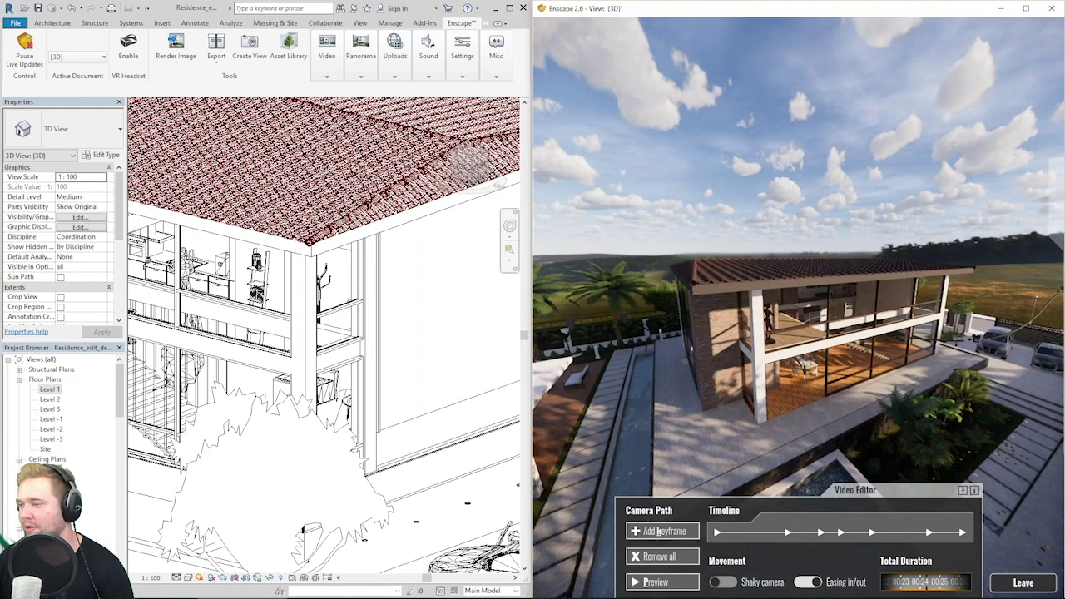
key(a)
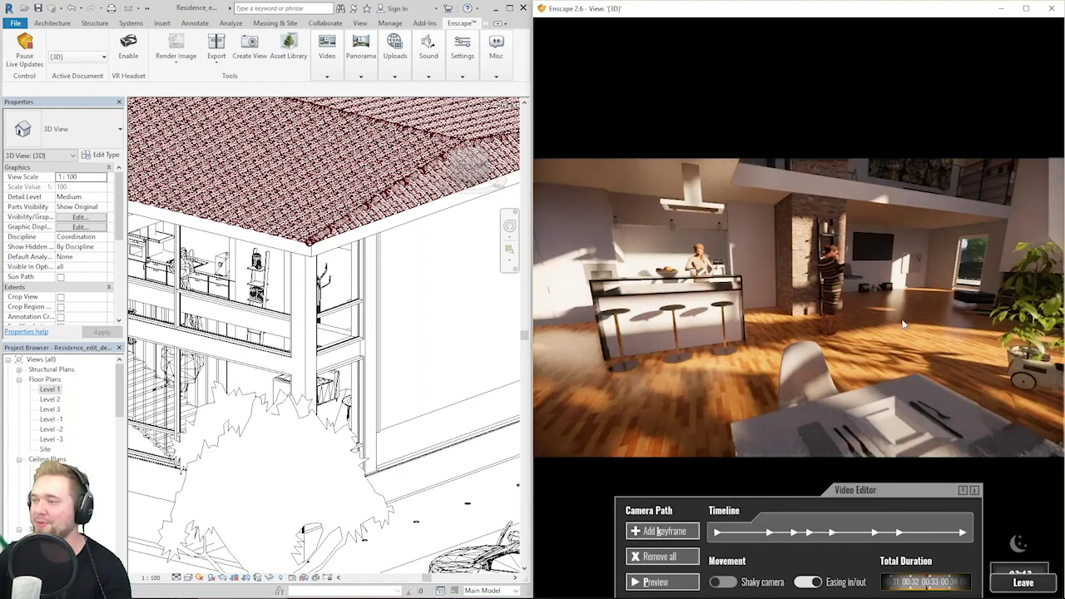
Insert an extra keyframe into the camera path close to the woman holding the baby beside the brick column.
scroll(870, 312, up, 5)
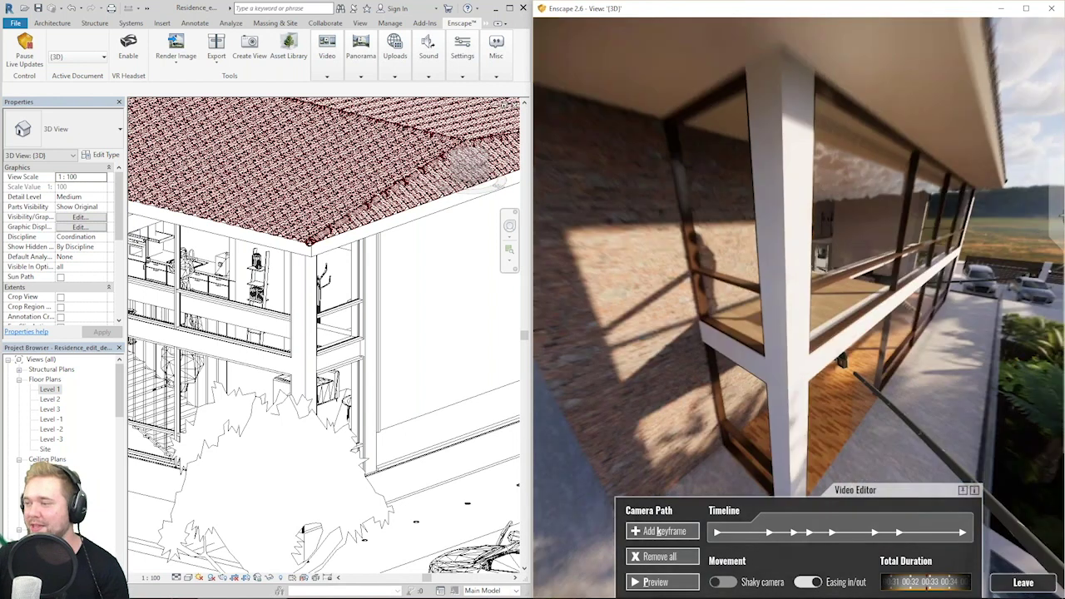
key(w)
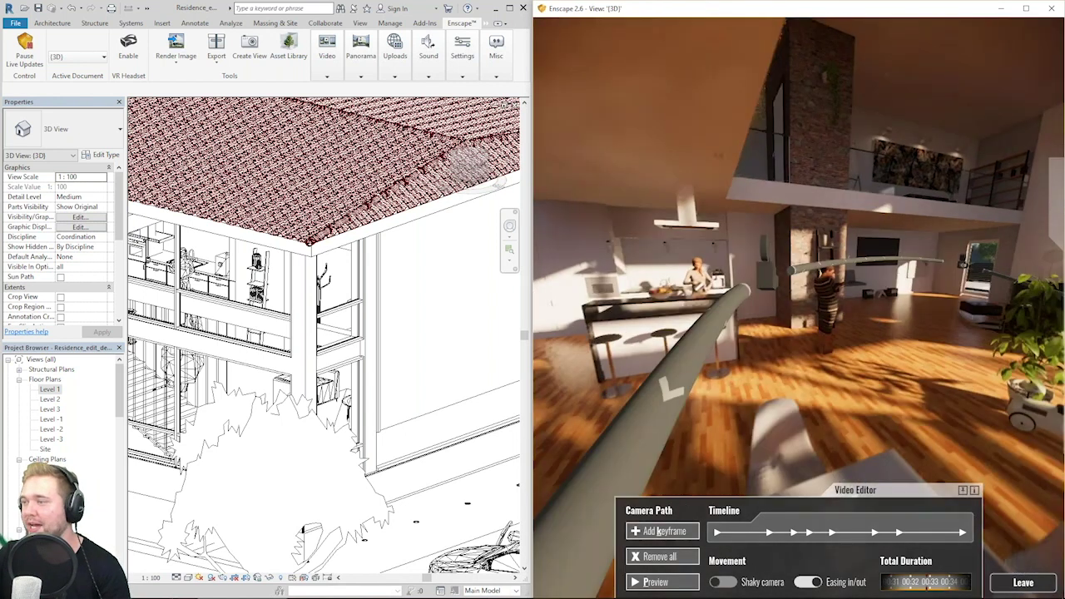
key(k)
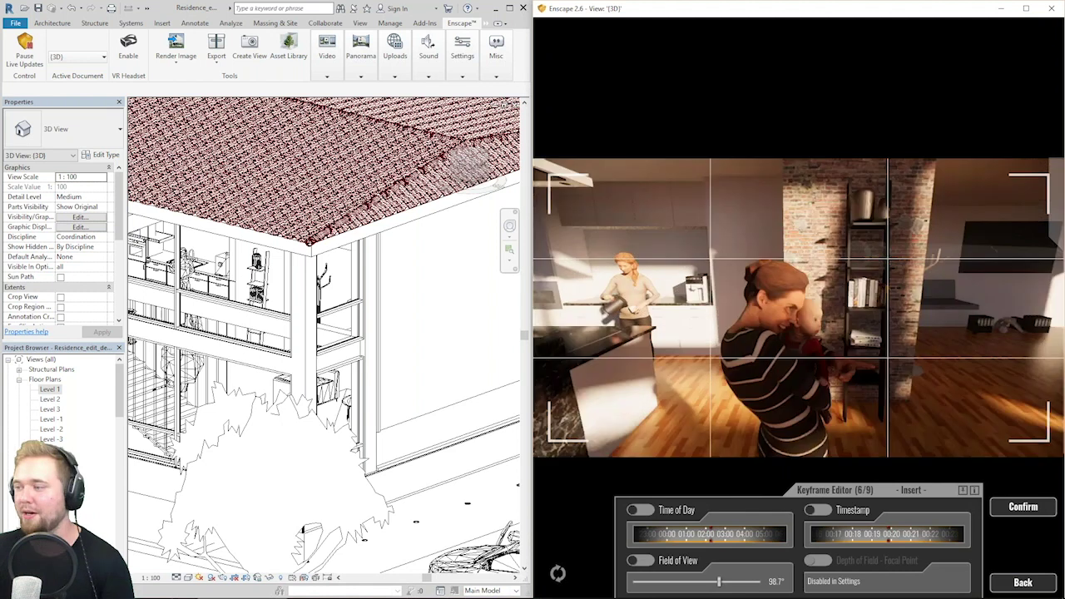
key(Return)
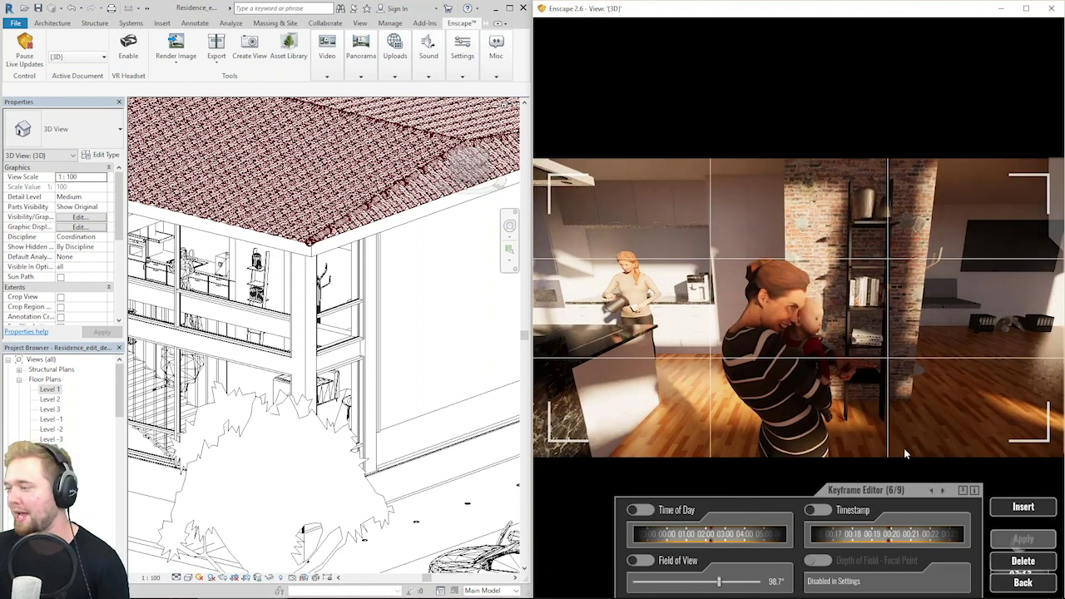
key(Escape)
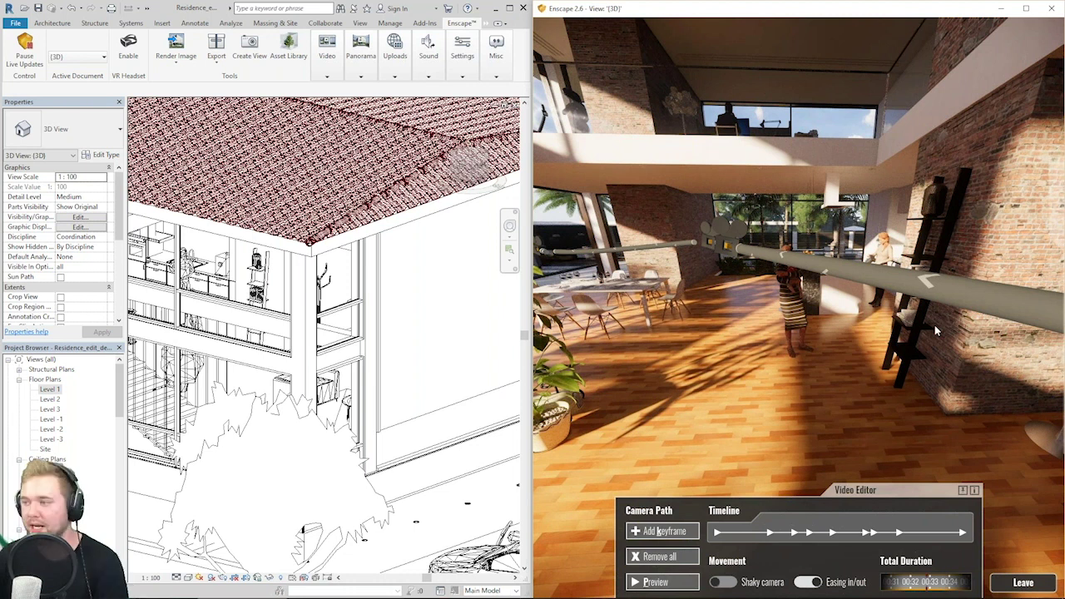
Open the first outdoor keyframe of the camera path and set its time of day to about 00:00.
key(w)
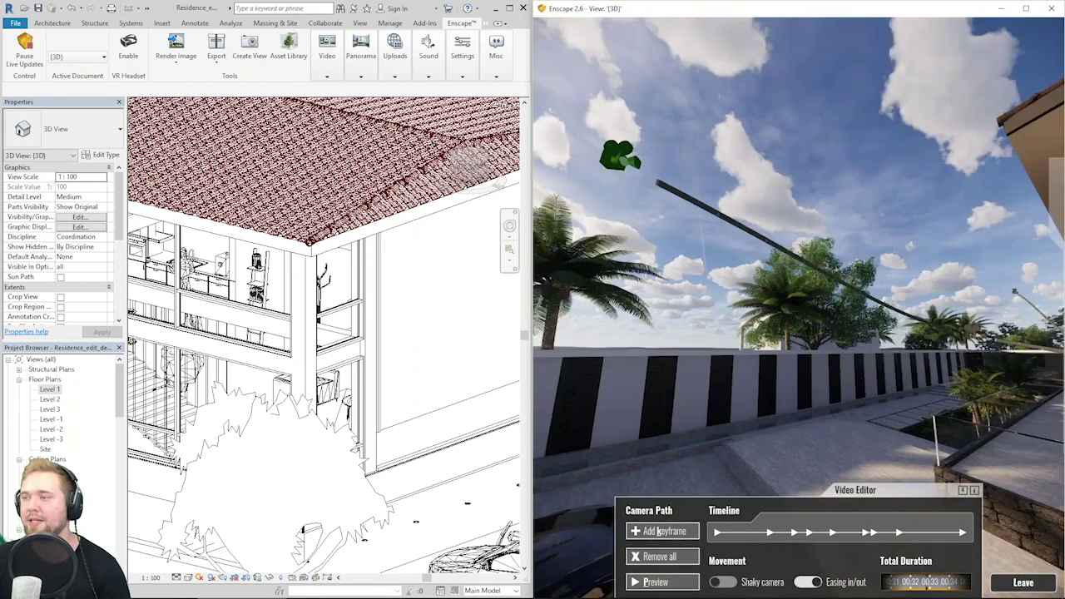
click(619, 158)
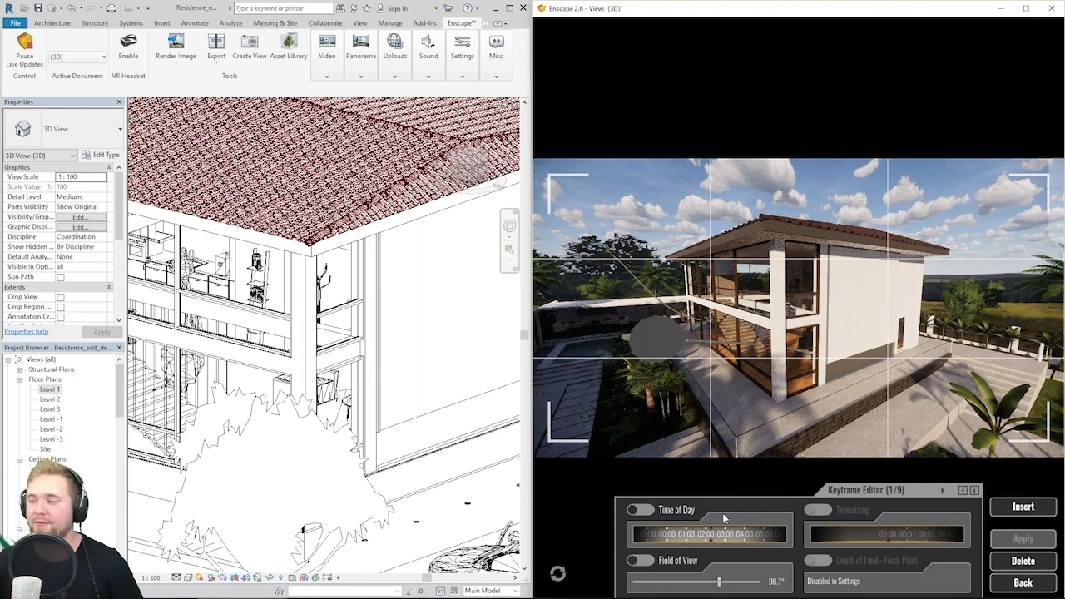
drag(713, 535, 745, 539)
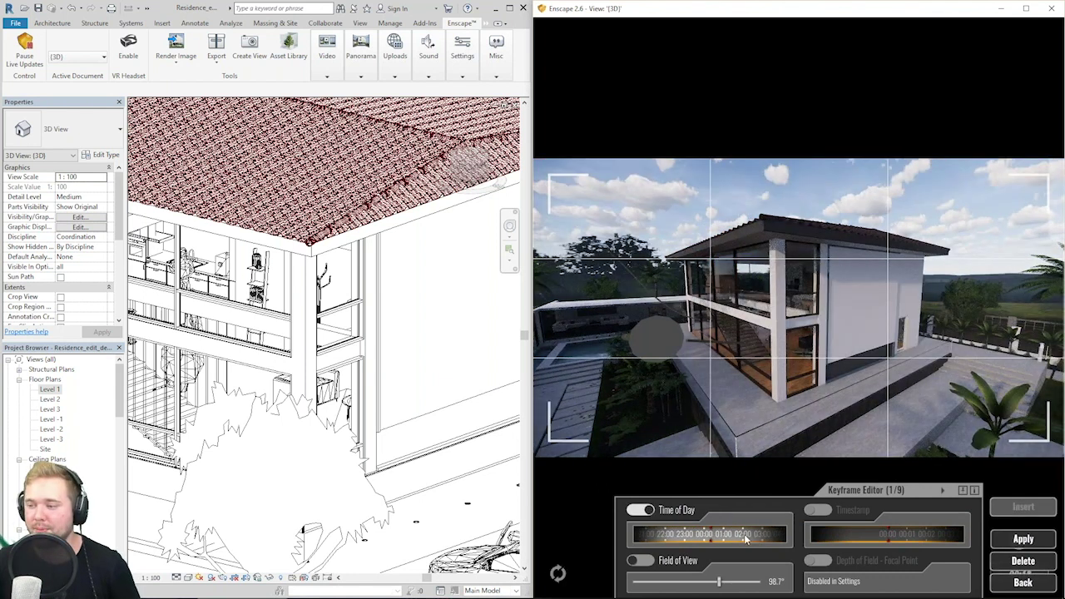
click(1020, 540)
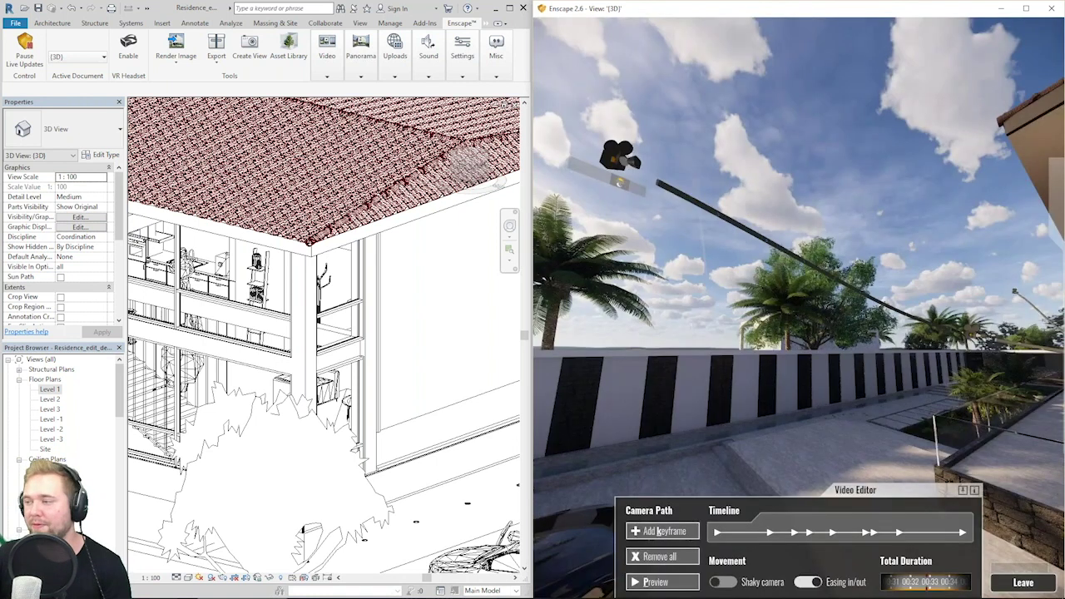
Set the time of day of the last outdoor keyframe to about 04:00 and preview the animation.
key(w)
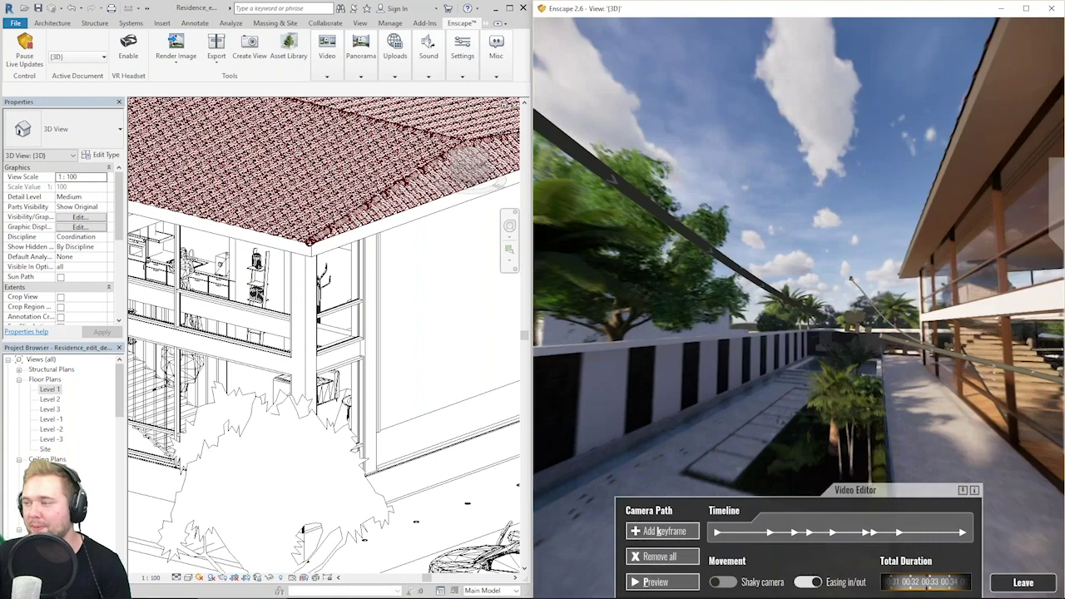
key(w)
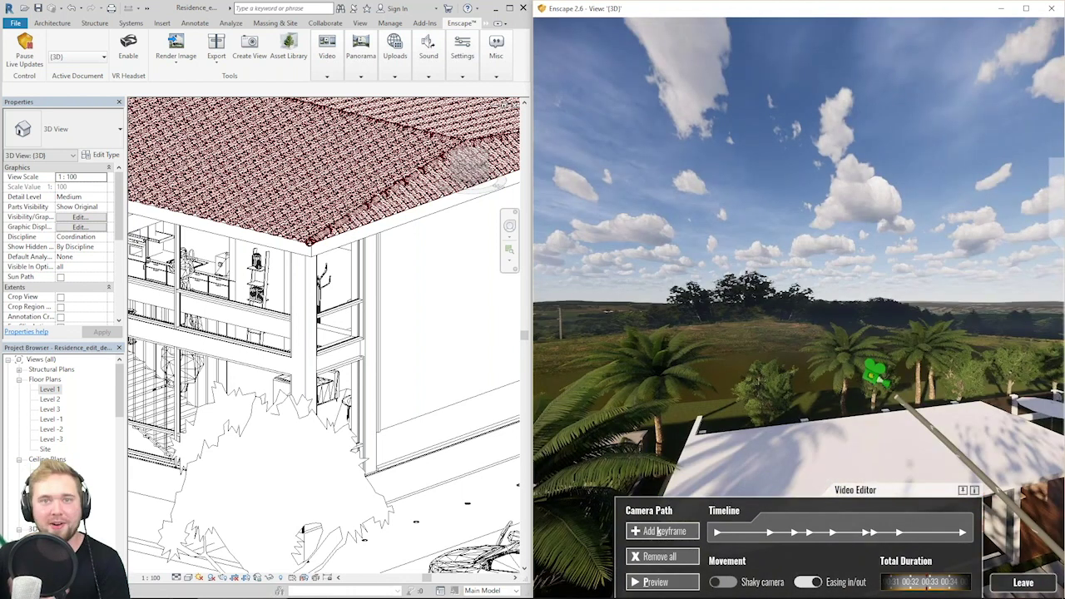
click(872, 374)
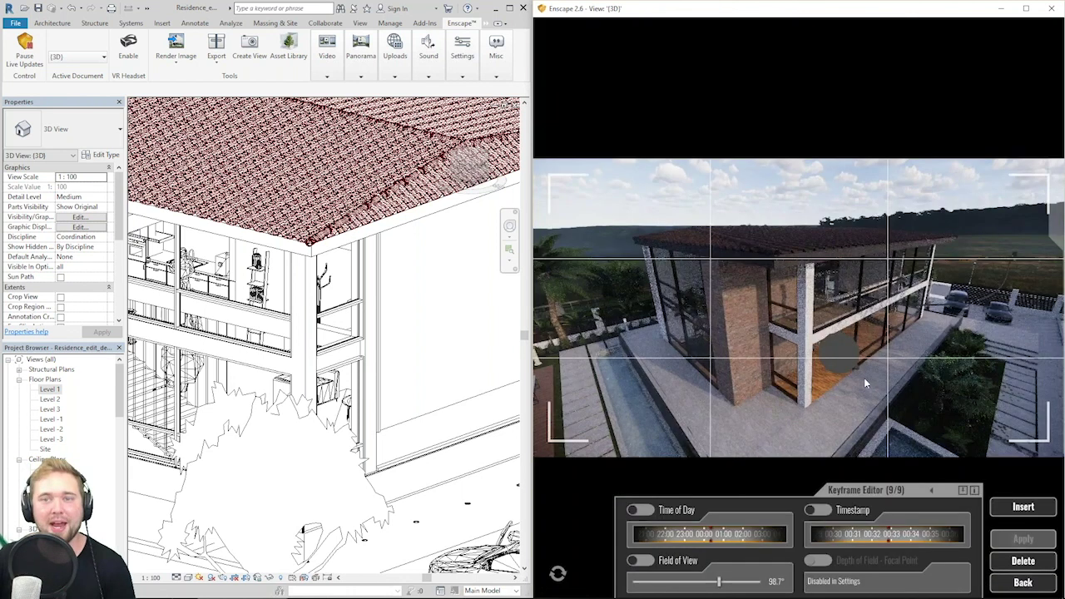
drag(749, 540, 672, 539)
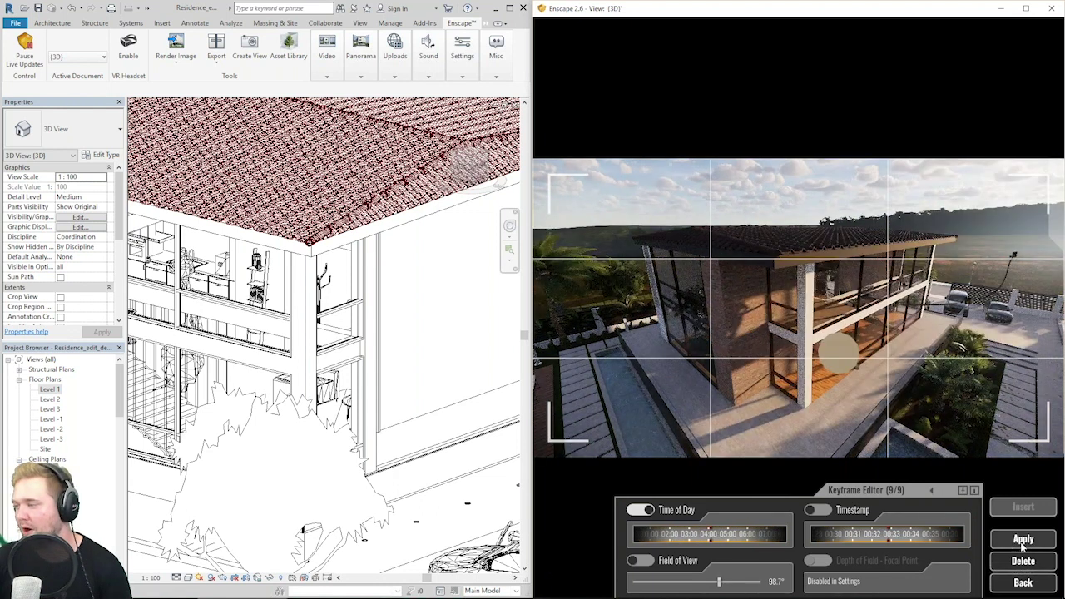
click(1023, 541)
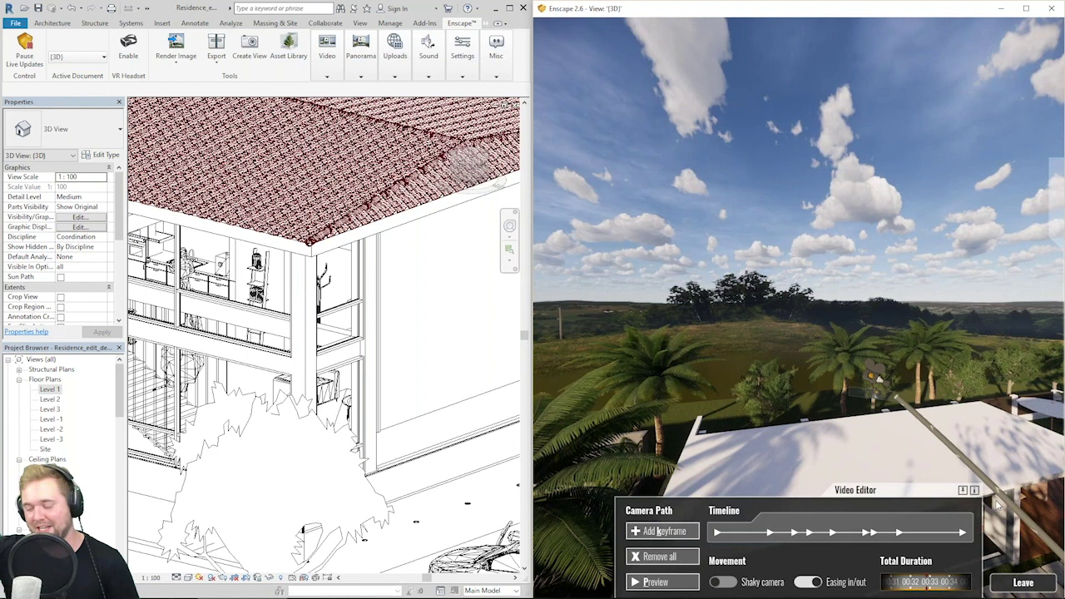
key(p)
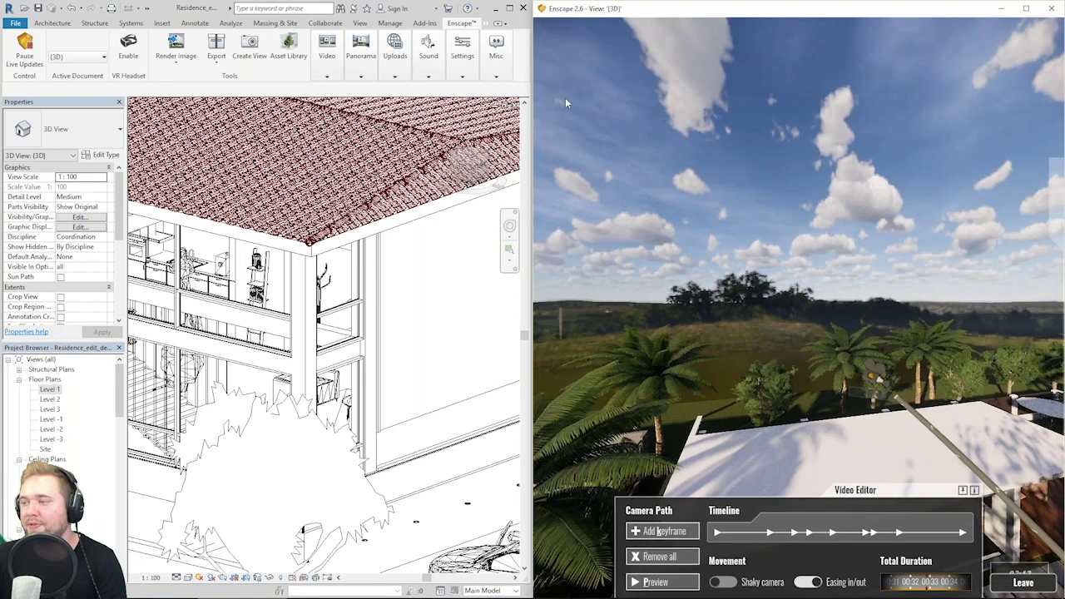
Set the capture resolution to Full HD in the Enscape visual settings and close them.
click(469, 44)
click(516, 99)
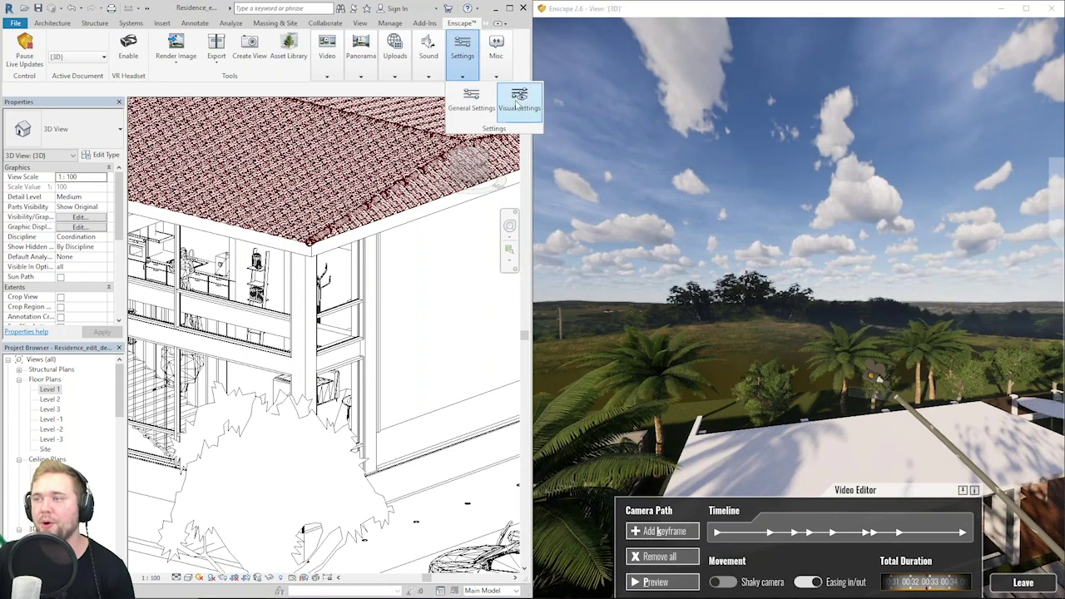
click(284, 167)
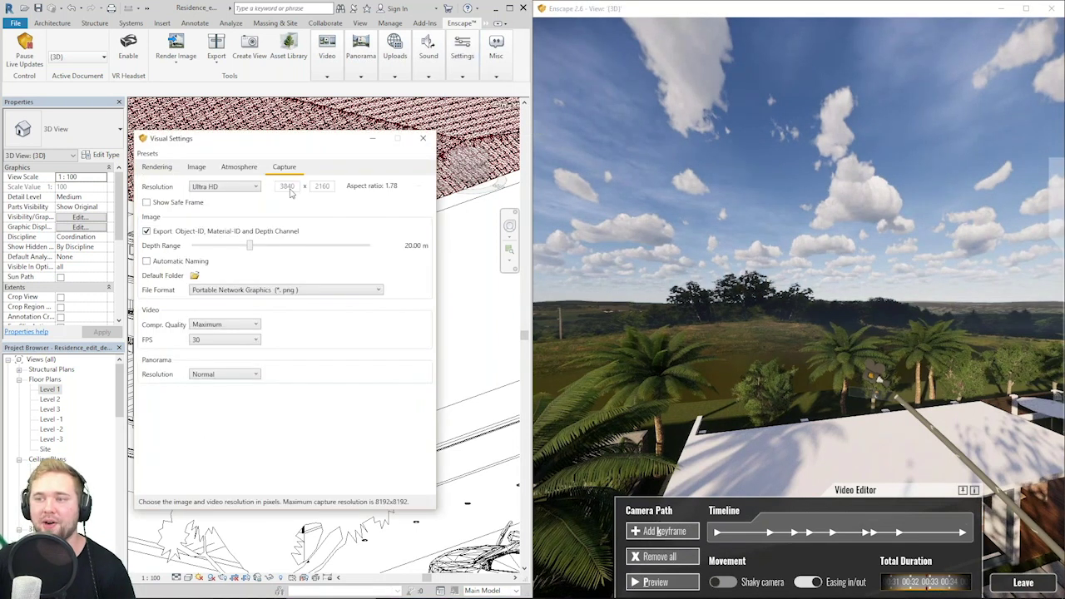
click(223, 186)
click(204, 232)
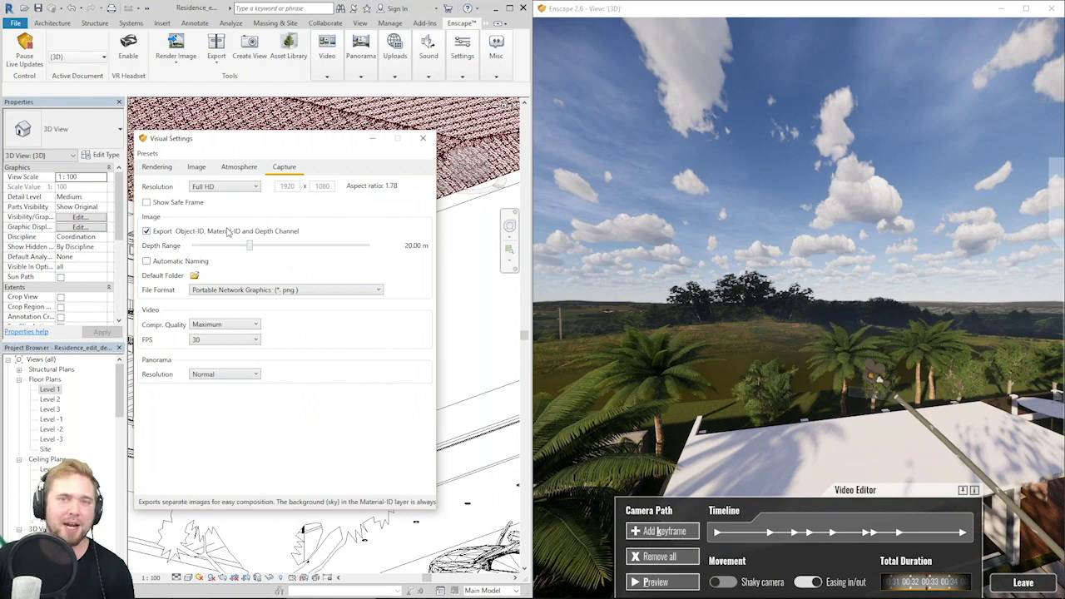
click(421, 146)
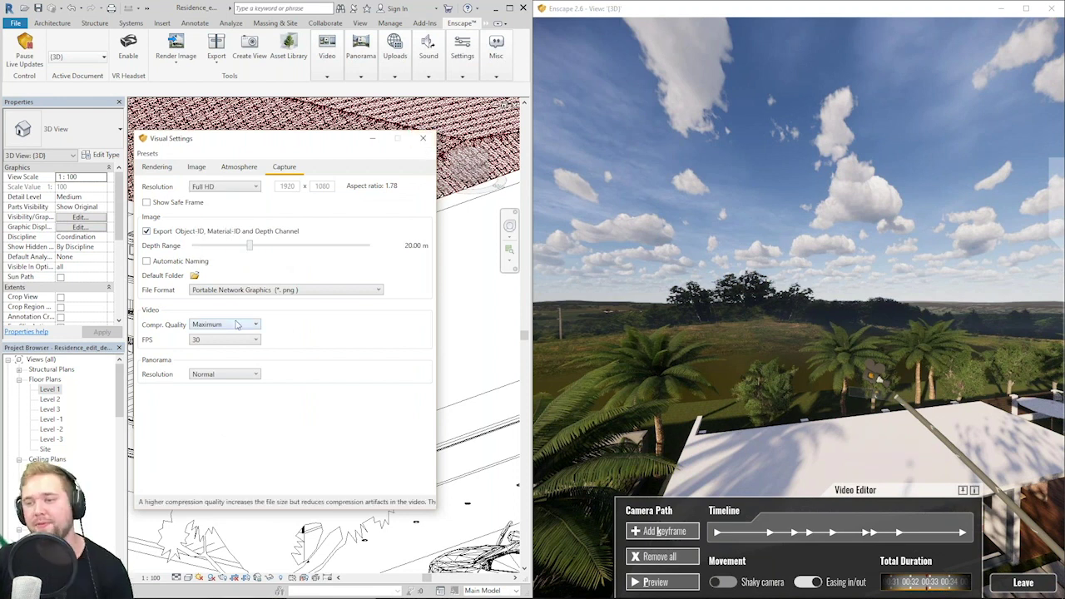
click(427, 144)
Render the camera path as a video file.
click(336, 77)
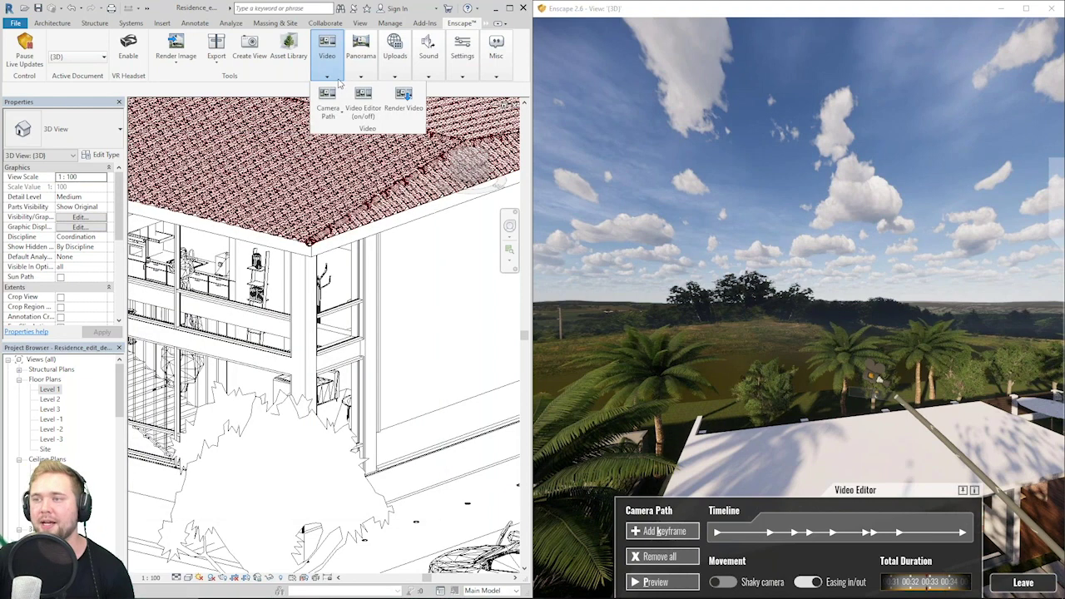
click(403, 100)
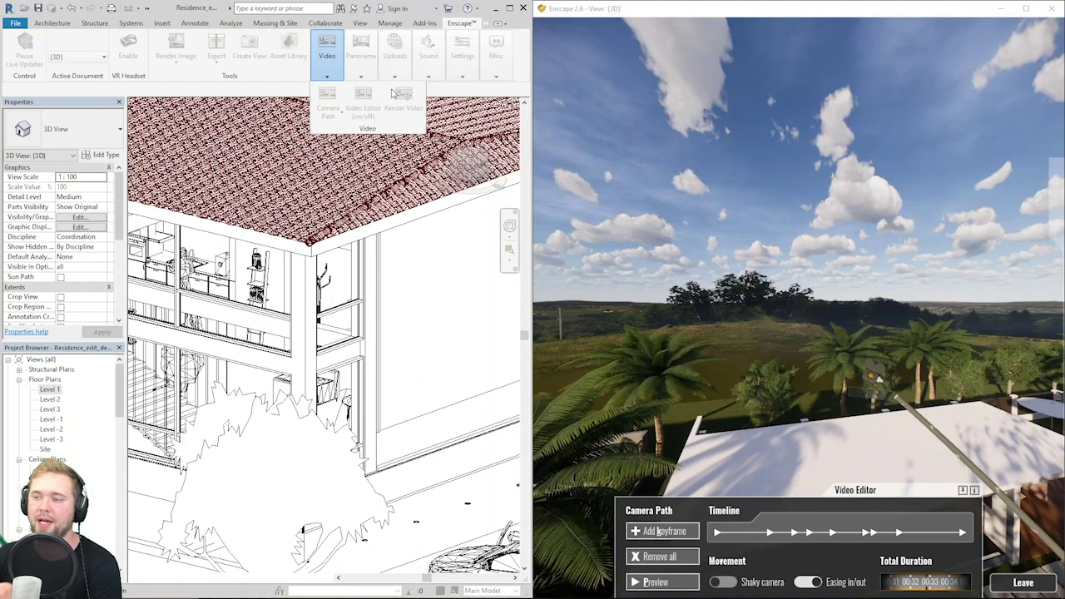
click(395, 94)
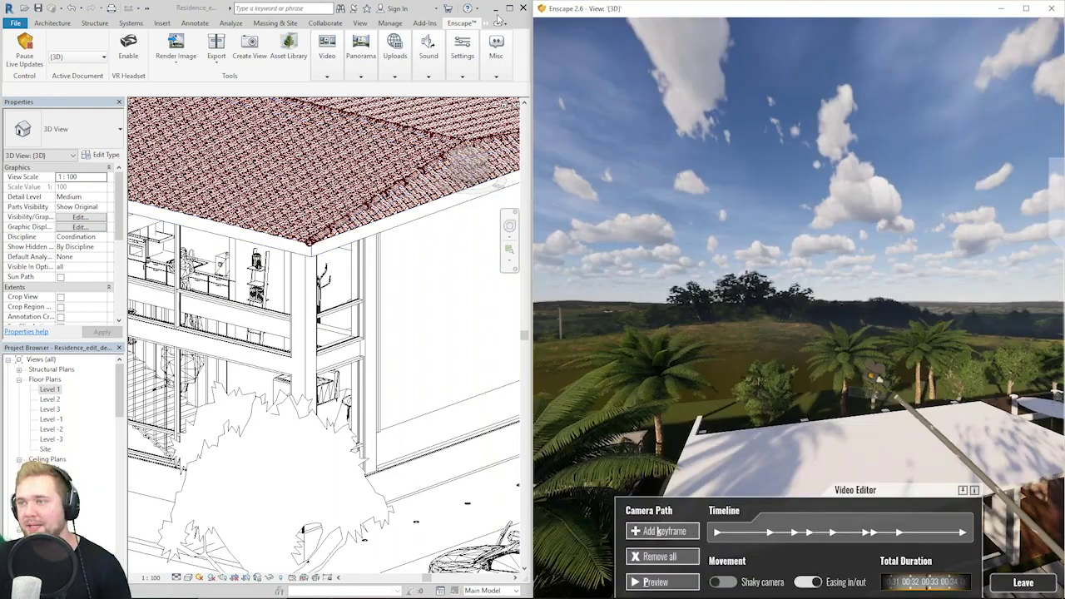
Play the exported video from the desktop and return to Revit.
click(496, 9)
double_click(25, 299)
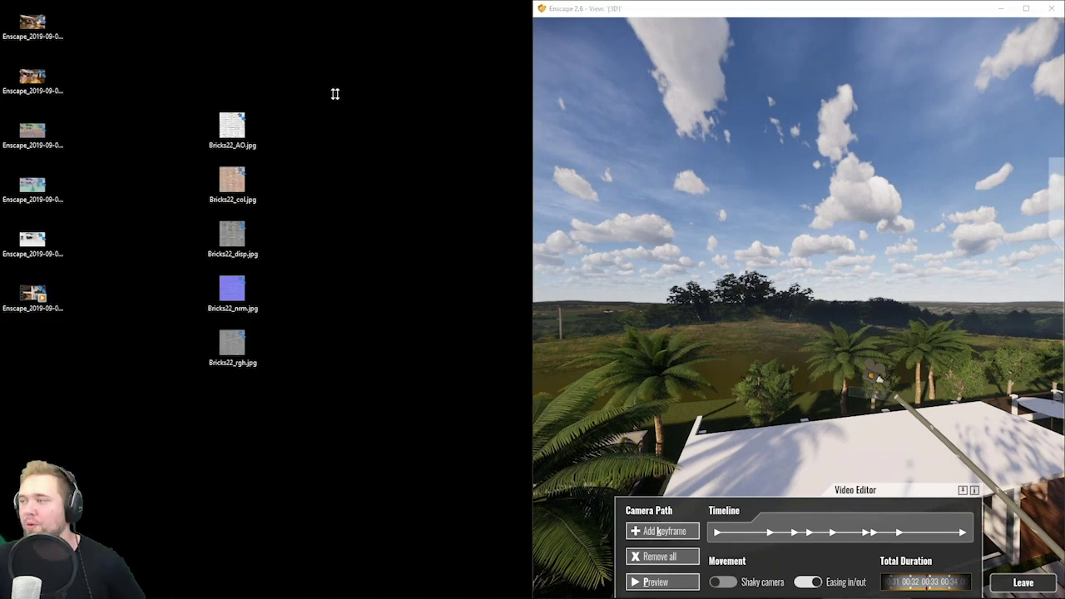
drag(1064, 124, 98, 131)
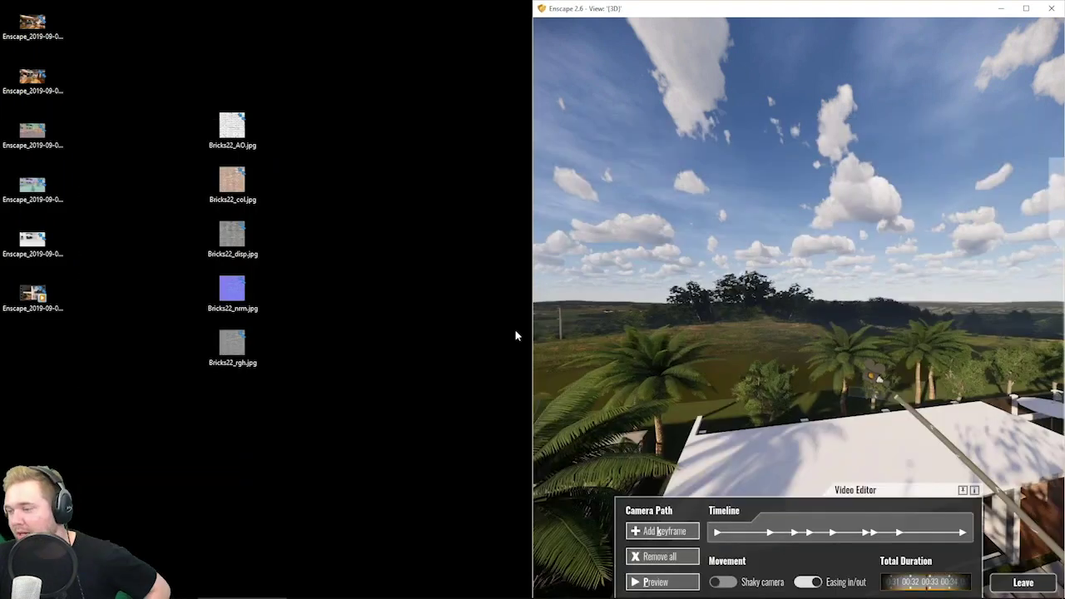
mouse_move(329, 595)
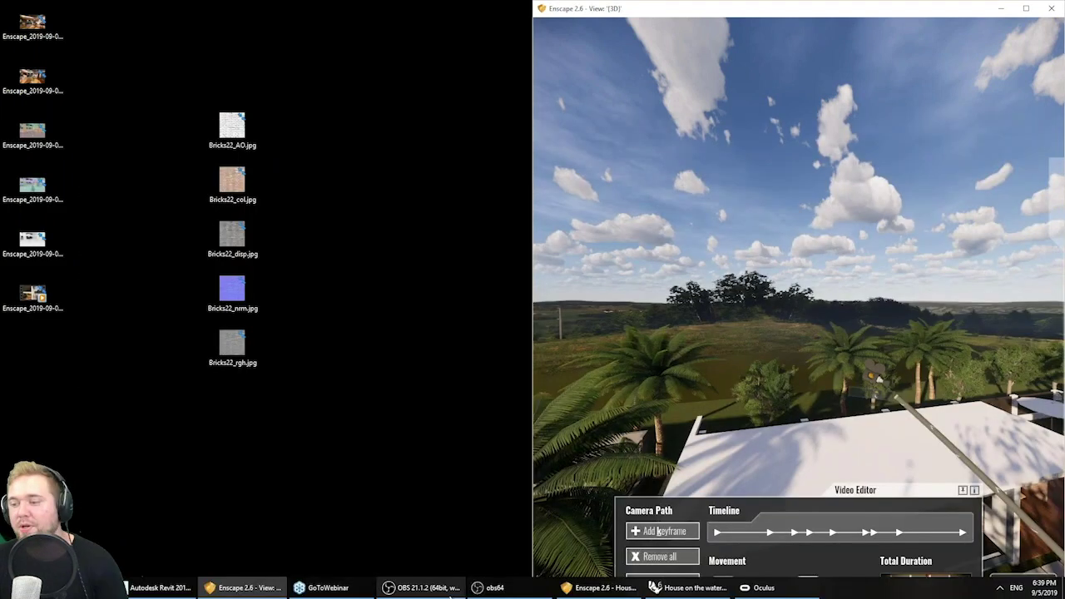
click(158, 588)
Frame the dining table and staircase in the Enscape view and enlarge its window across most of the screen.
drag(799, 308, 899, 321)
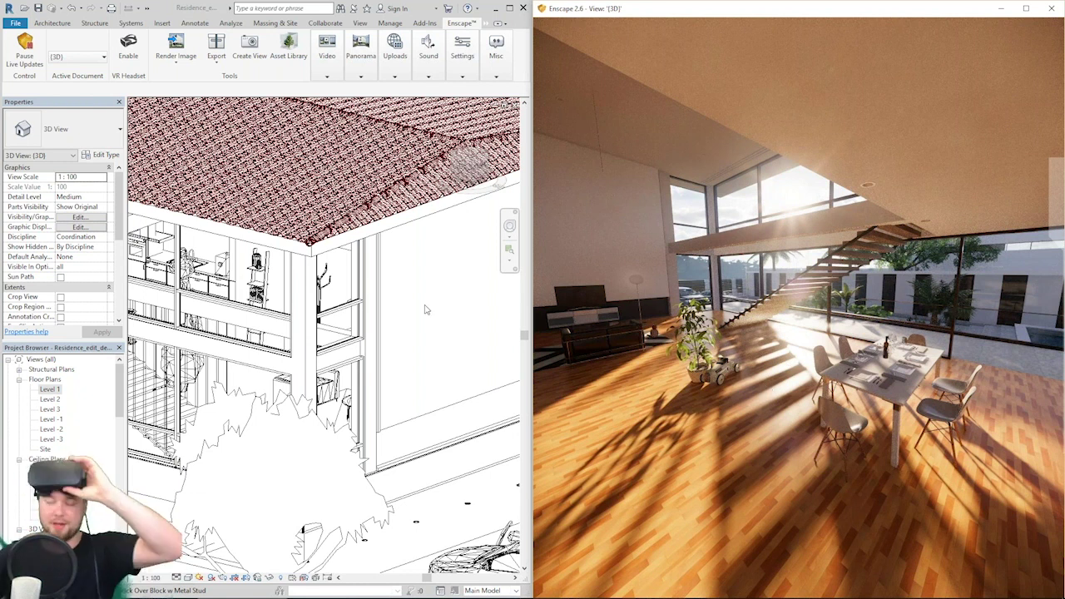
drag(662, 13, 223, 22)
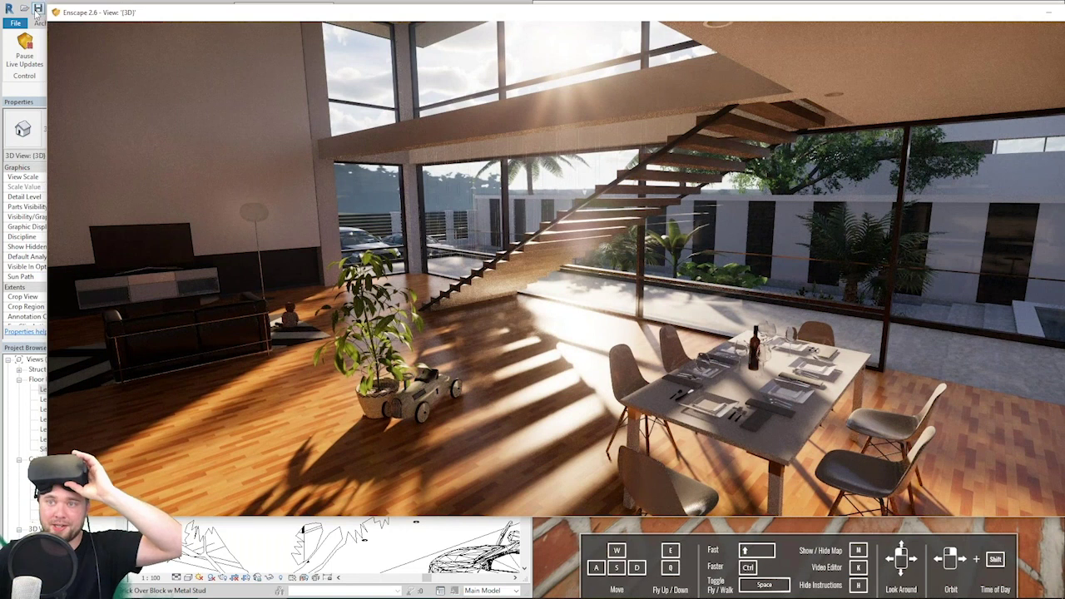
drag(47, 25, 99, 35)
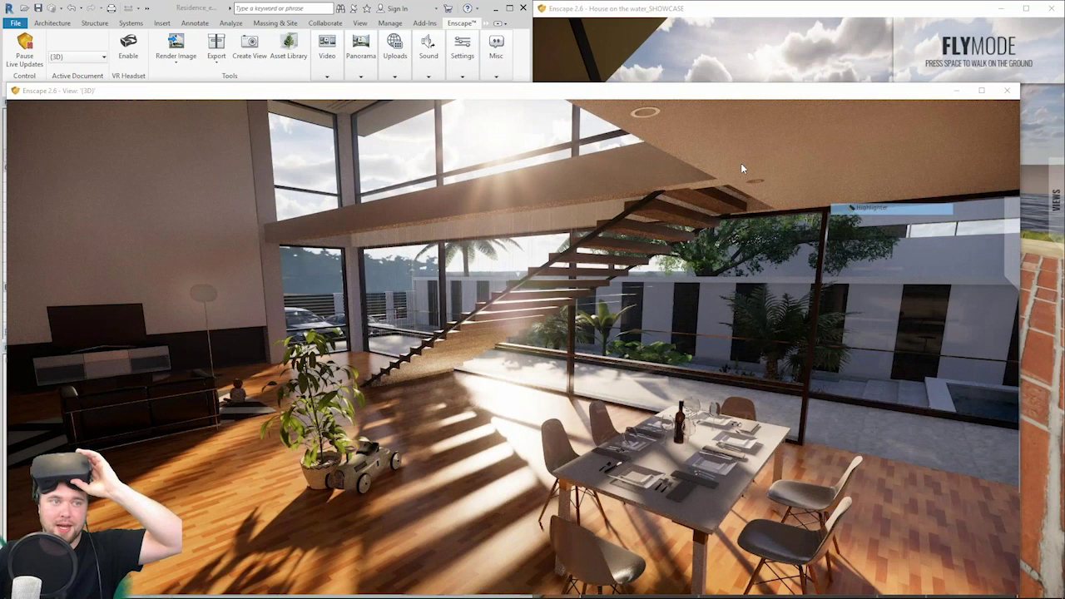
drag(118, 24, 151, 25)
Enable the VR headset for Enscape and keep the mirrored house view in front.
click(130, 49)
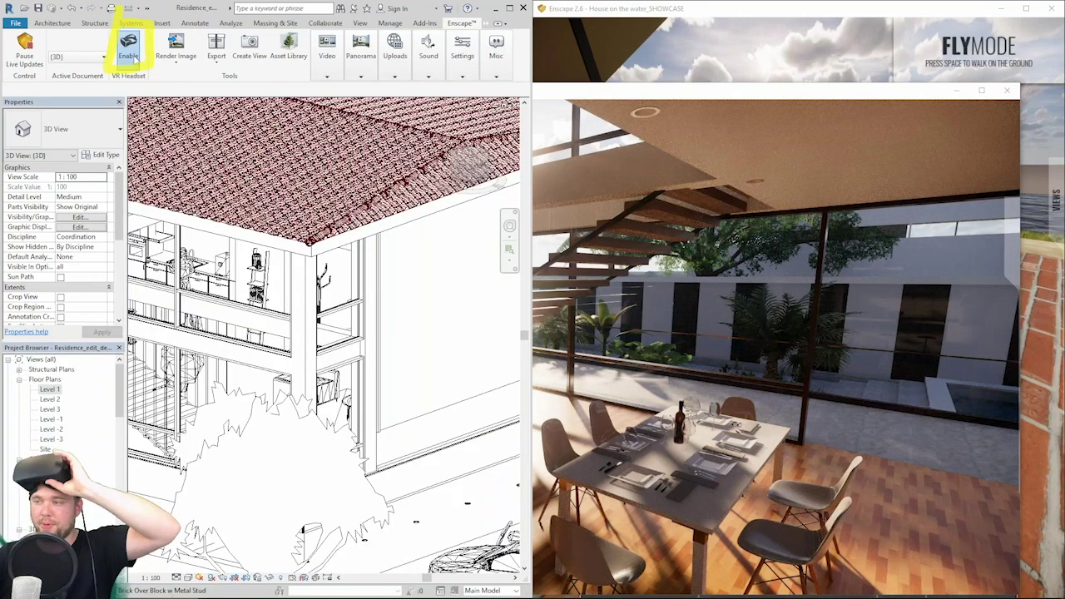
click(130, 50)
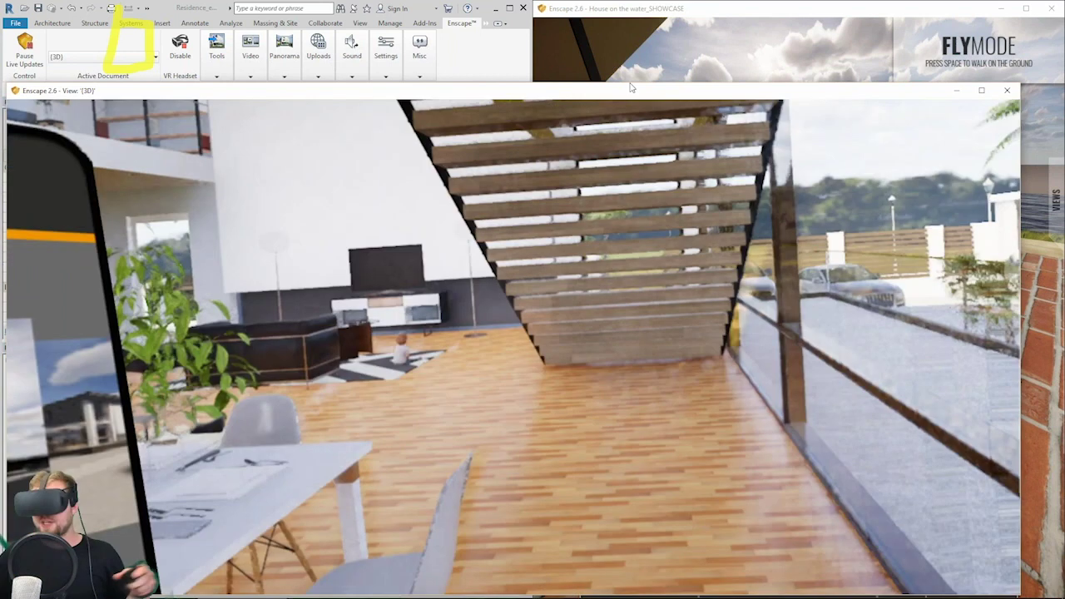
key(super)
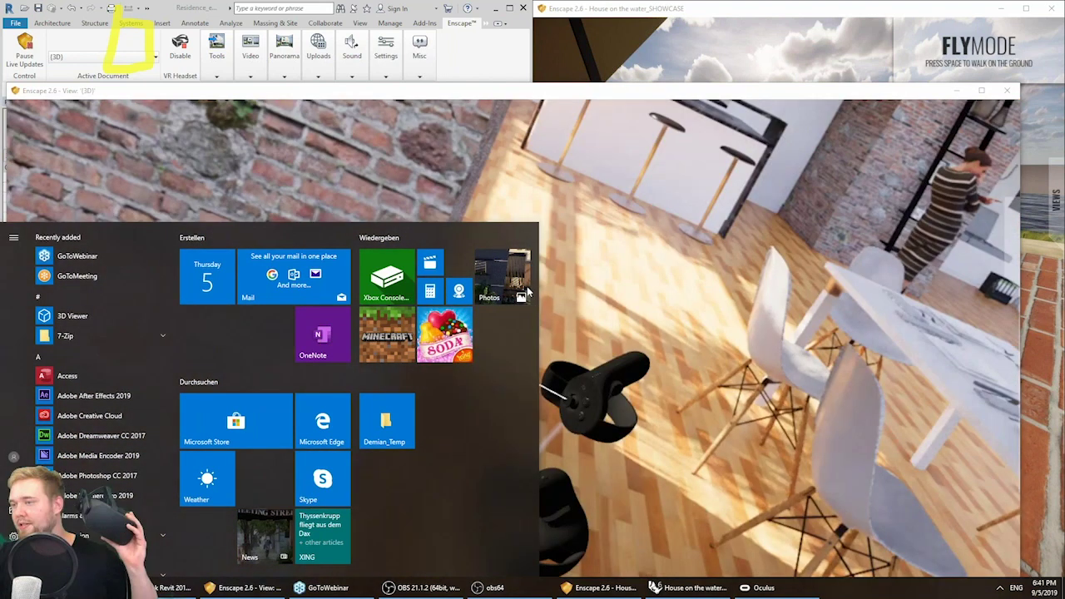
click(675, 262)
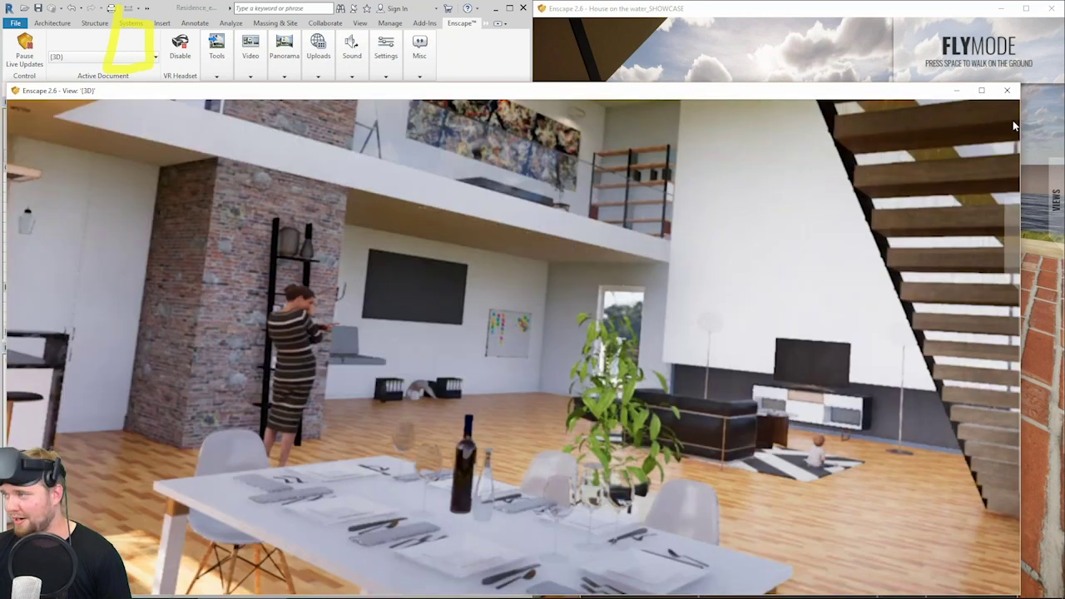
Narrow the Enscape house view window and dock it on the right half of the screen beside the Revit model.
drag(1019, 123, 521, 94)
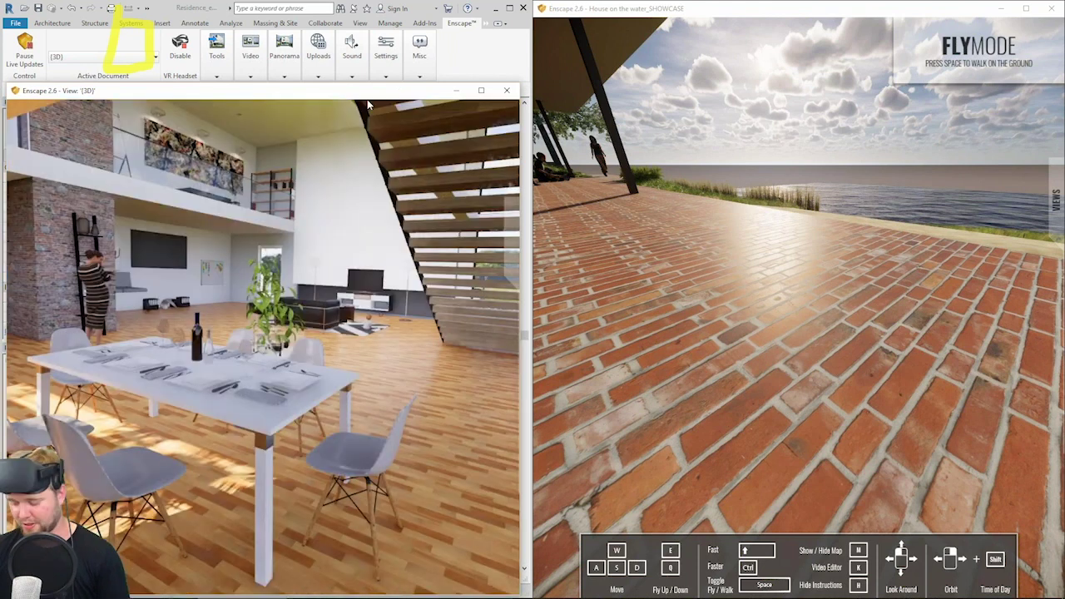
key(super+Right)
Move the Cassina sofa together with the element beside it in the Revit 3D view, and undo the move.
scroll(268, 381, up, 1)
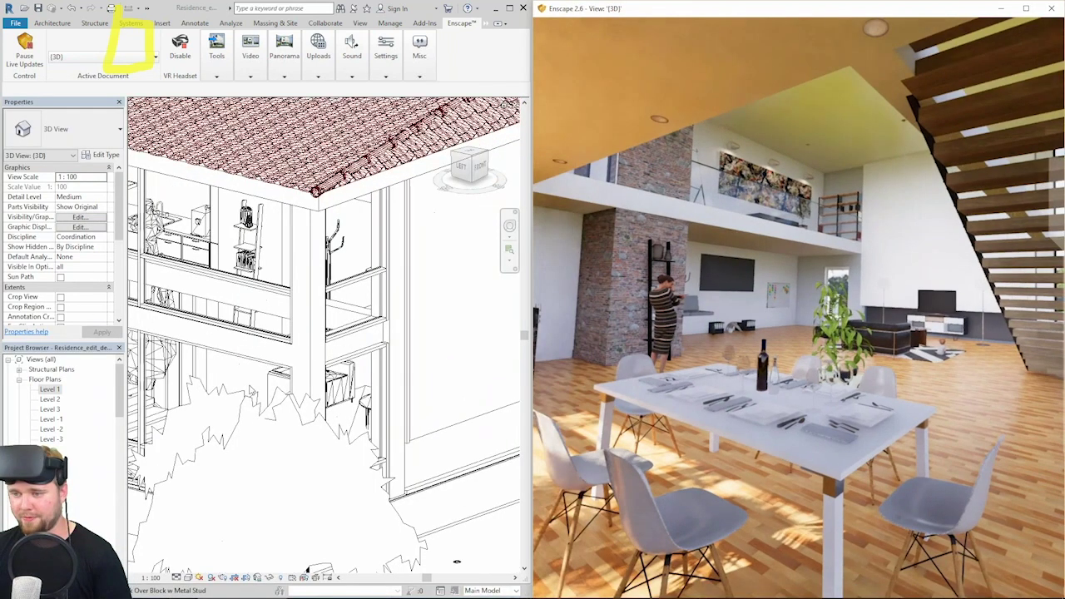
scroll(266, 383, up, 1)
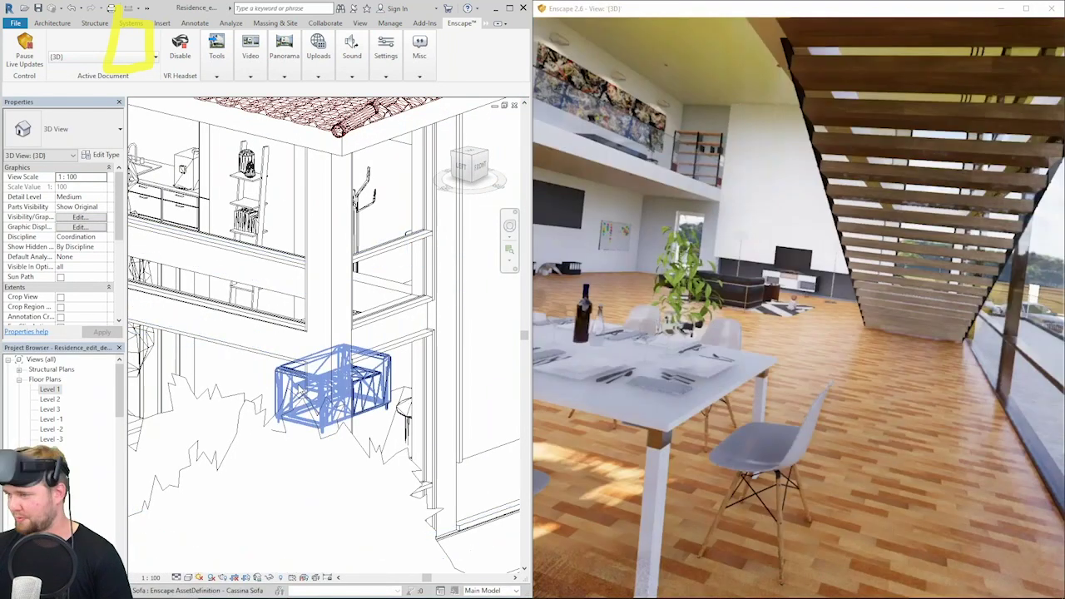
click(290, 386)
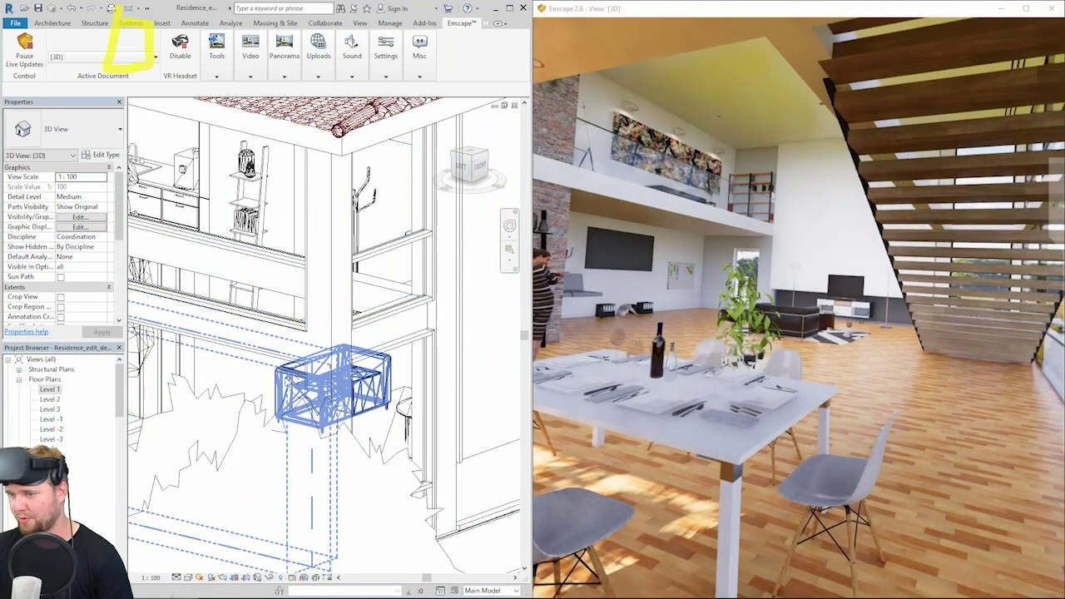
ctrl+click(285, 377)
drag(379, 379, 234, 357)
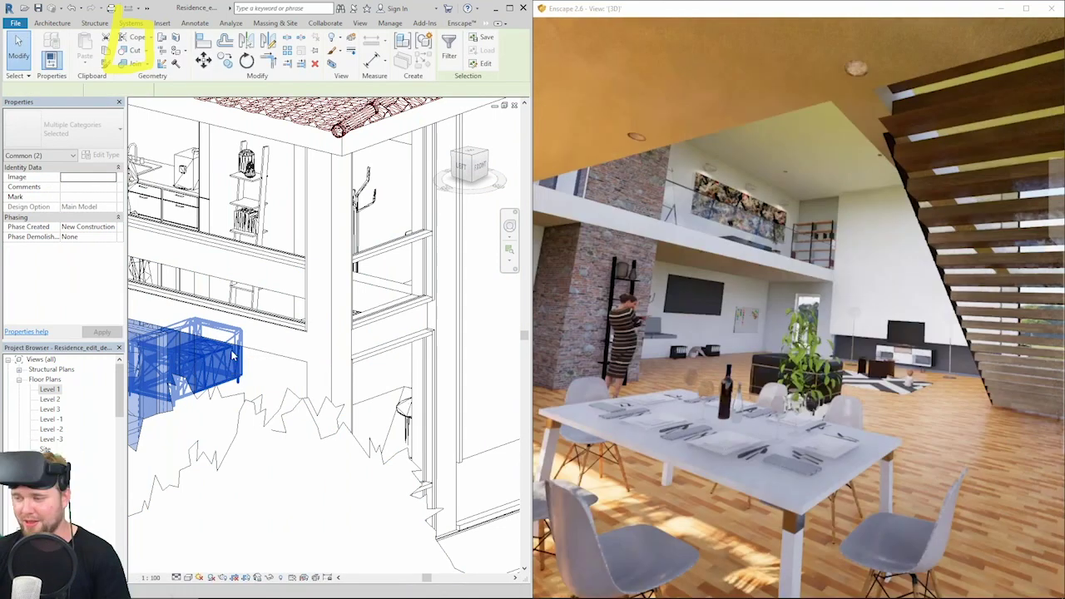
key(ctrl+z)
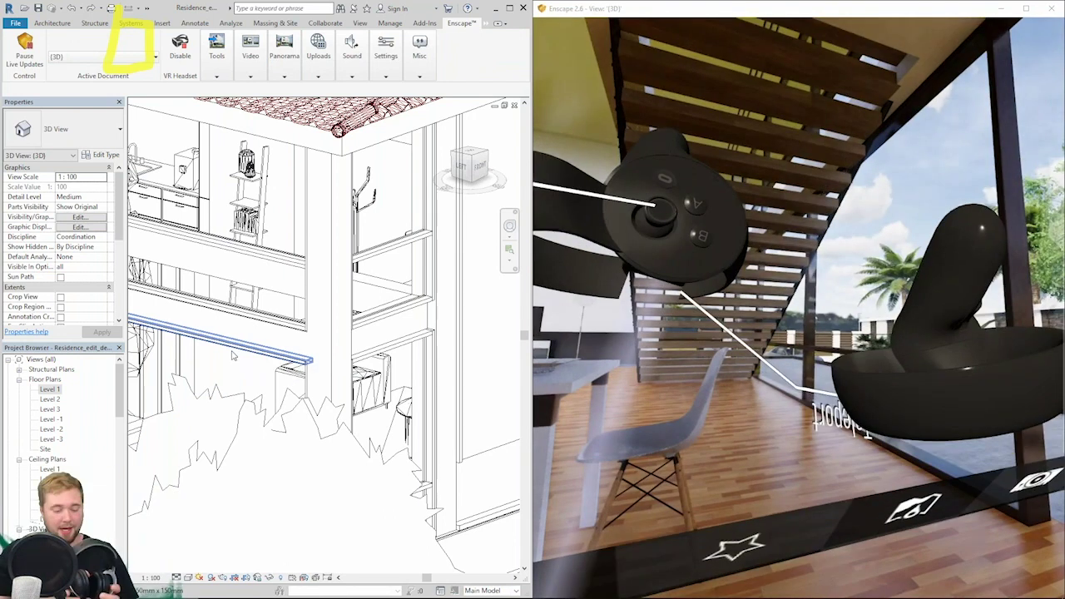
Disable the VR headset and set the Enscape time of day to about 15:15 while viewing the dining area.
click(181, 50)
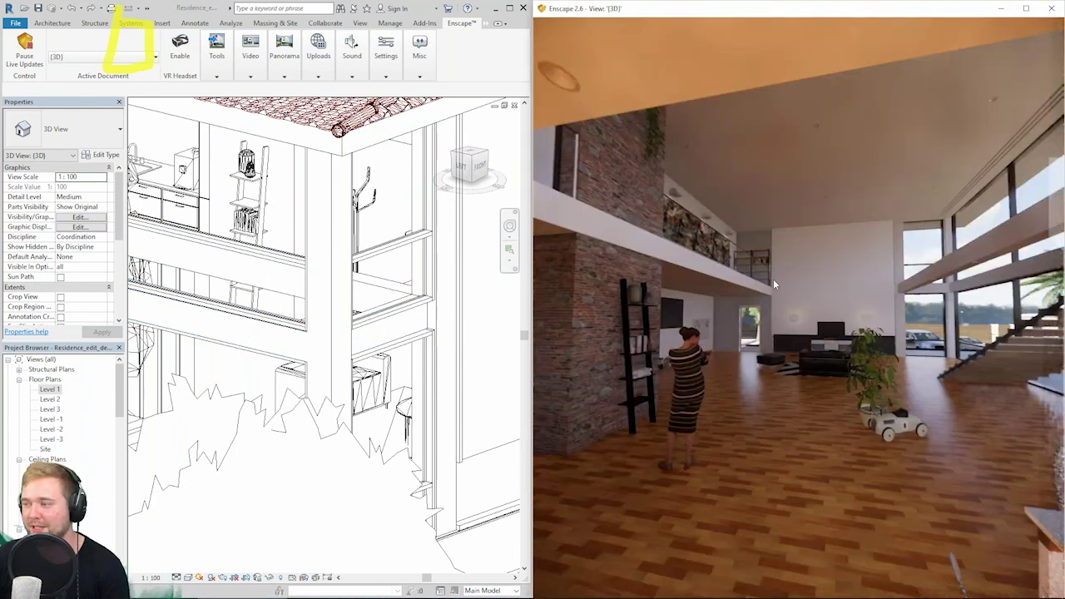
shift+right_drag(773, 279, 832, 279)
key(u)
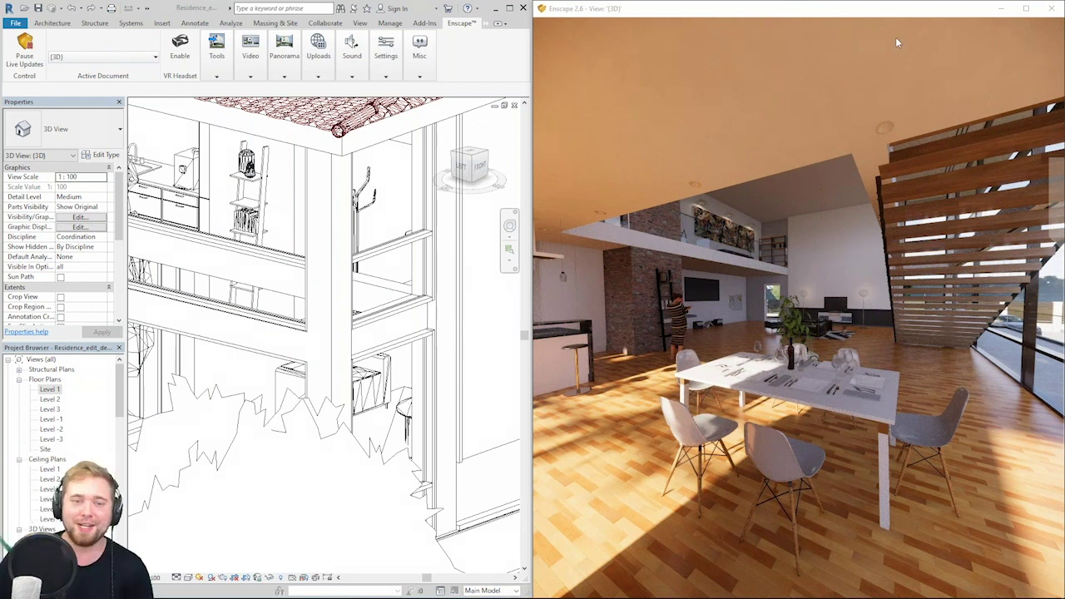
shift+right_drag(790, 354, 790, 353)
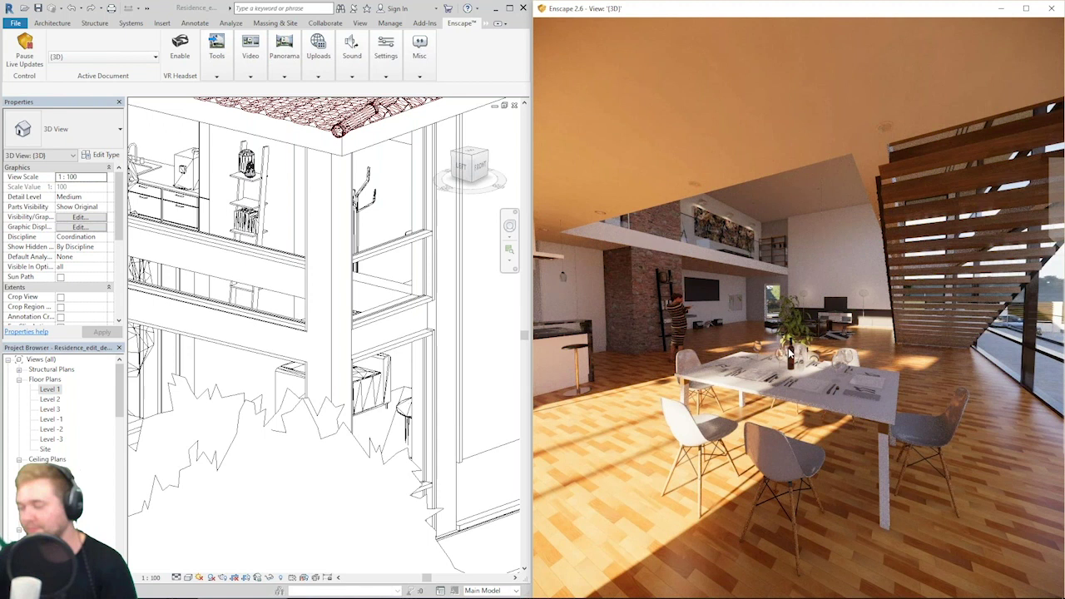
mouse_move(782, 597)
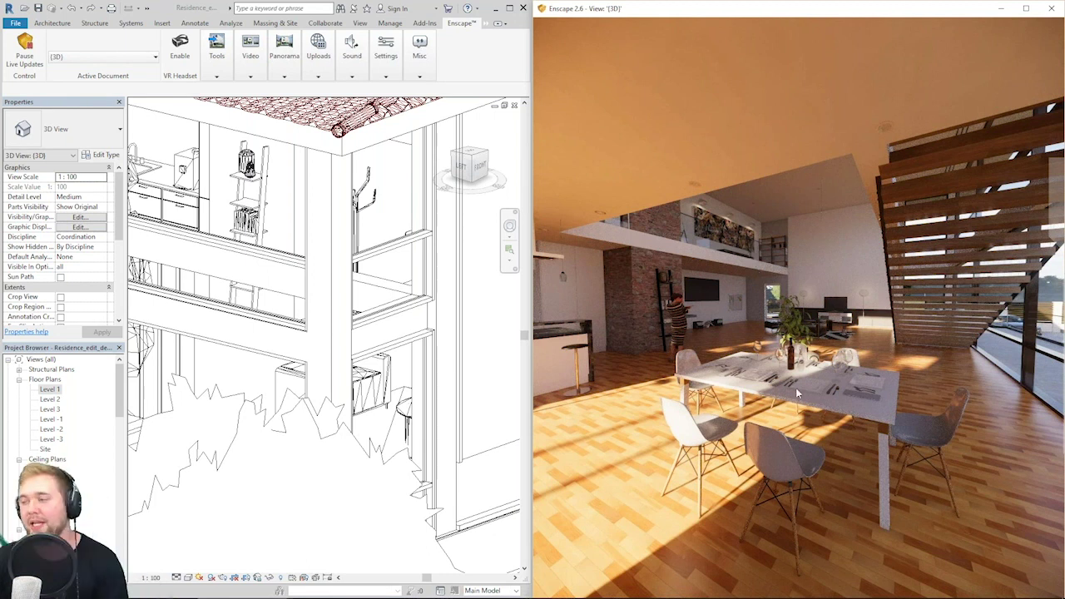
key(u)
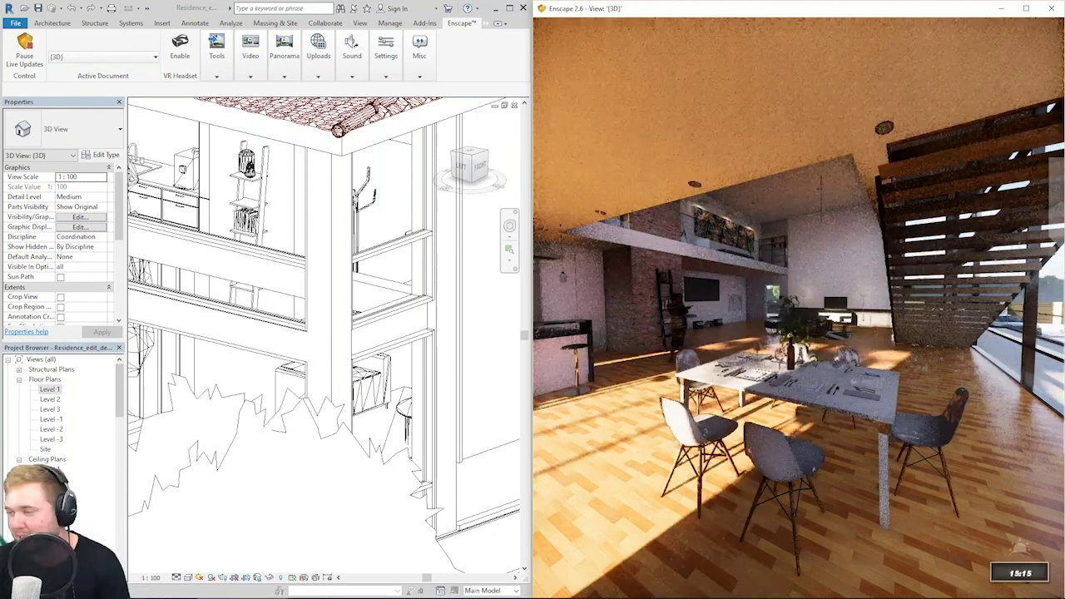
key(w)
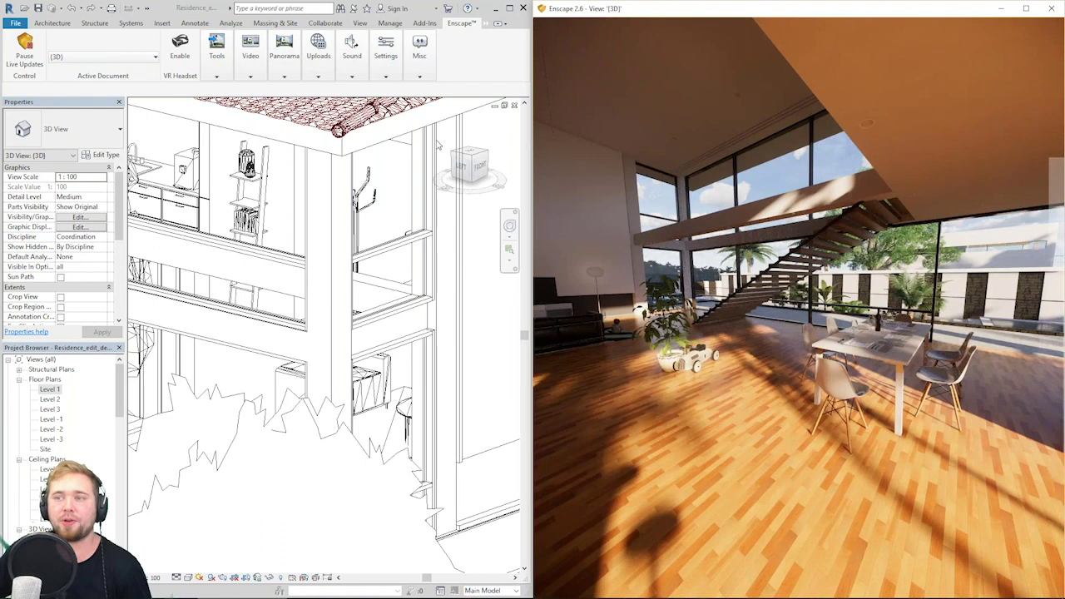
click(216, 76)
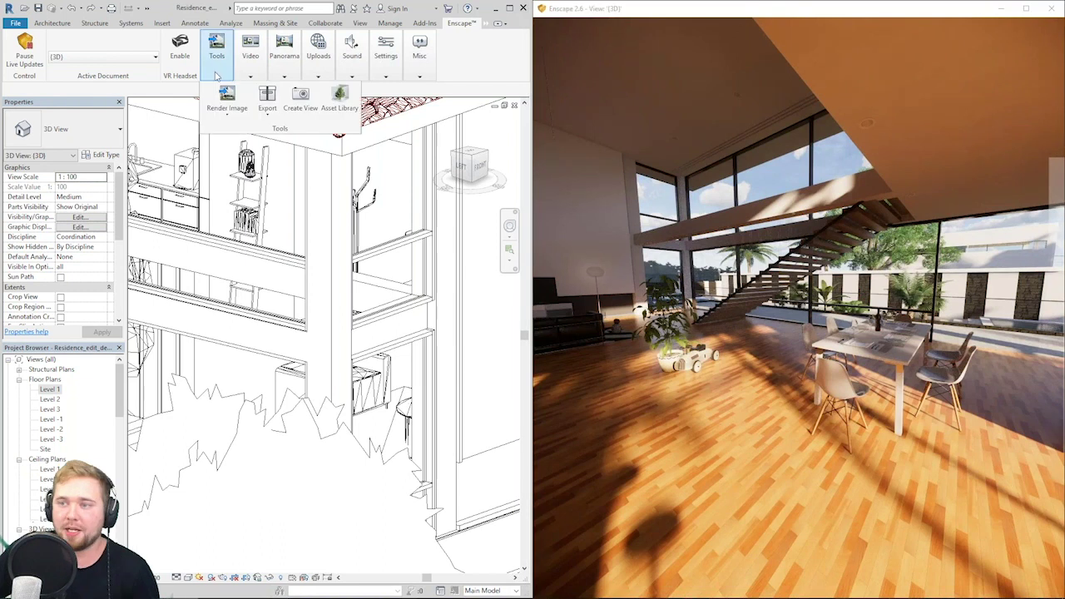
click(267, 101)
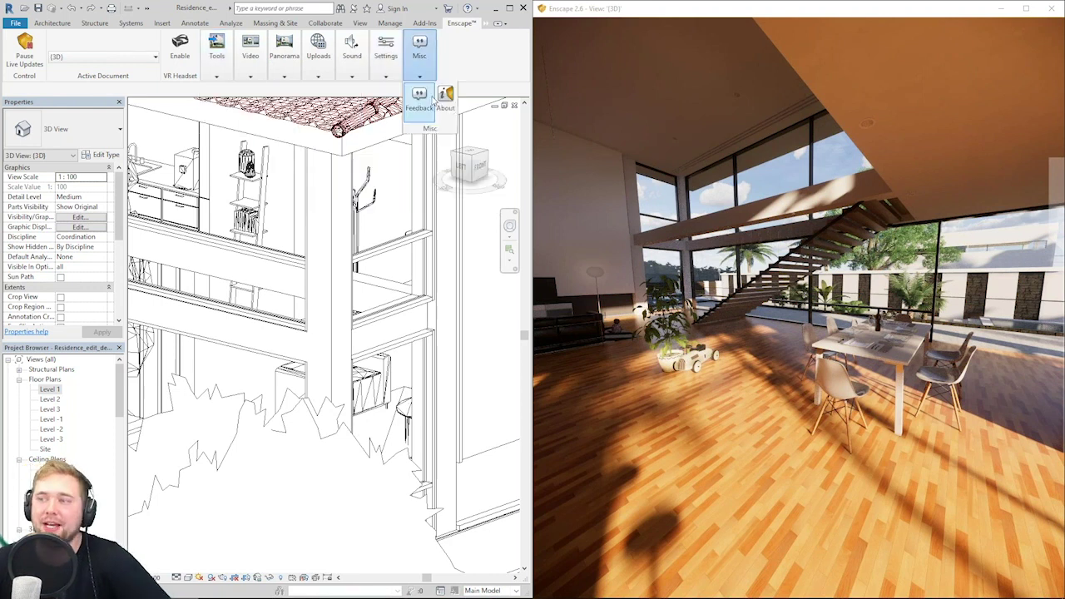
mouse_move(386, 54)
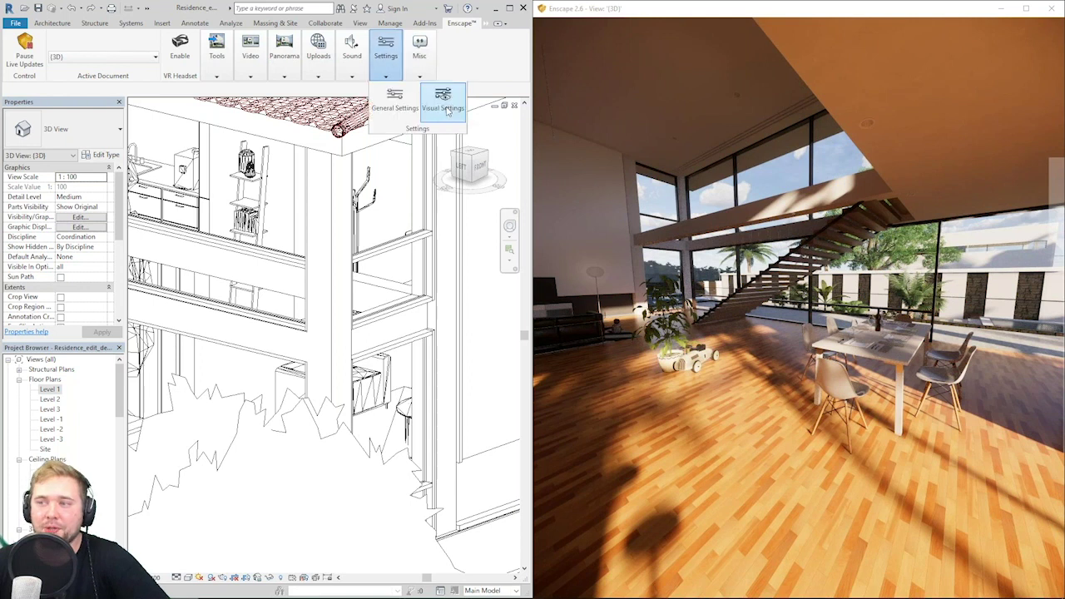
click(443, 104)
click(423, 138)
Set 12.jpg from the desktop as the custom loading screen in Enscape's general settings.
click(394, 99)
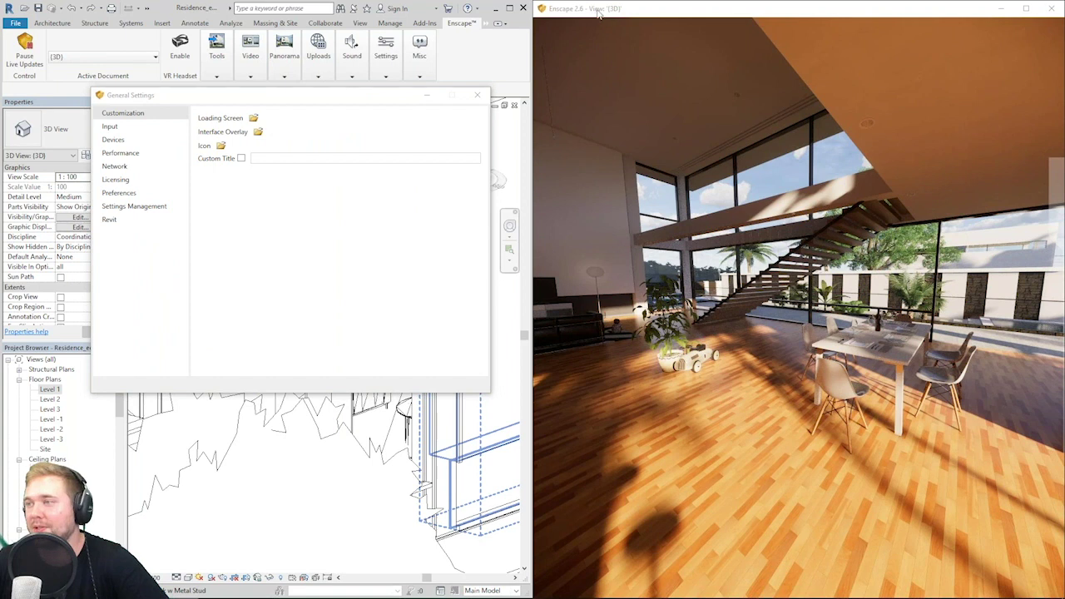
click(598, 11)
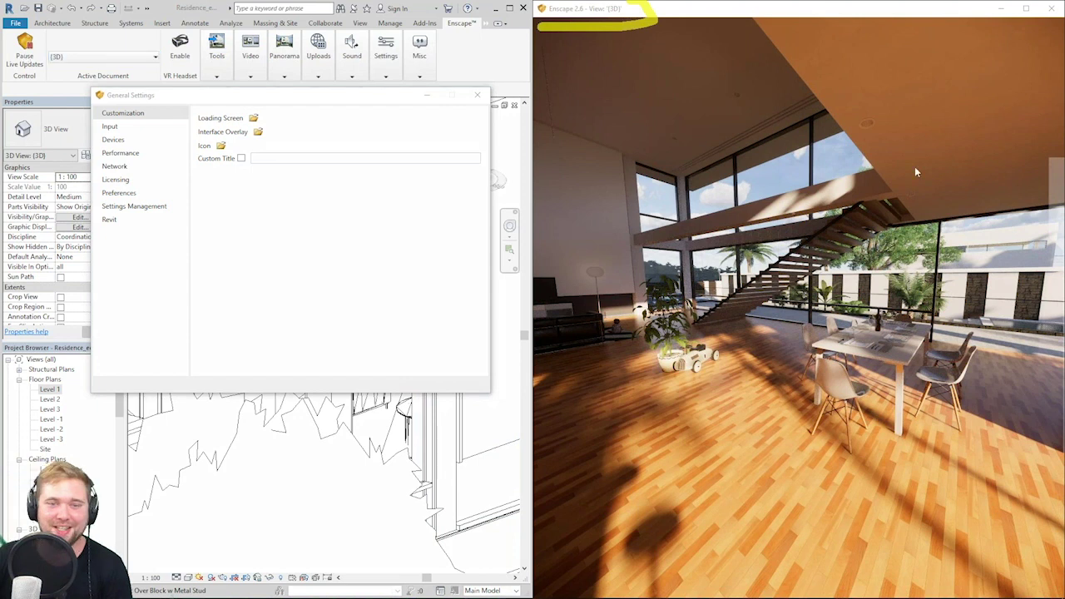
click(254, 119)
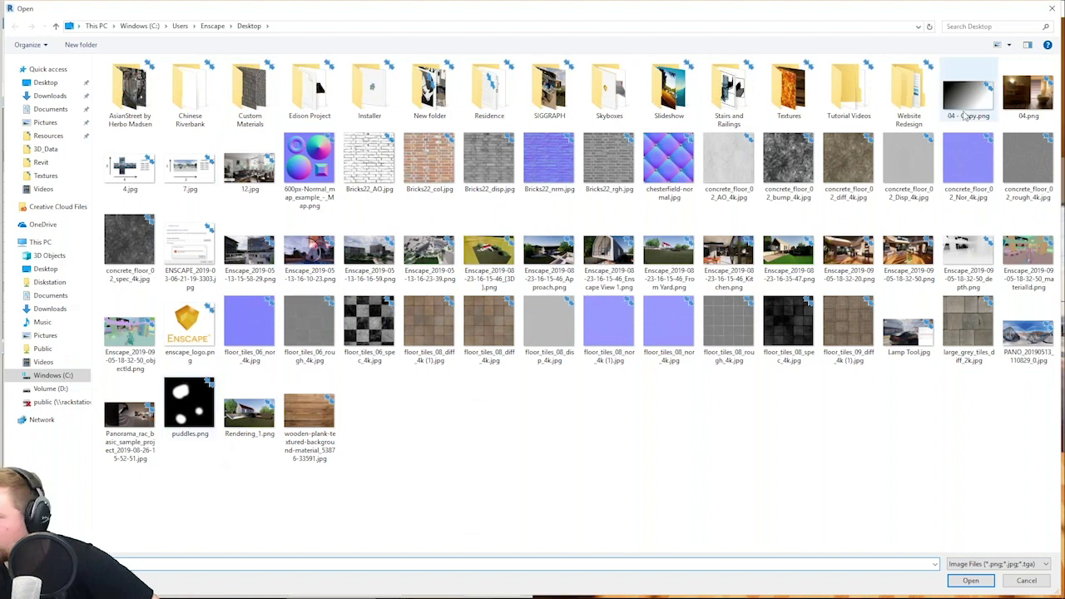
double_click(250, 167)
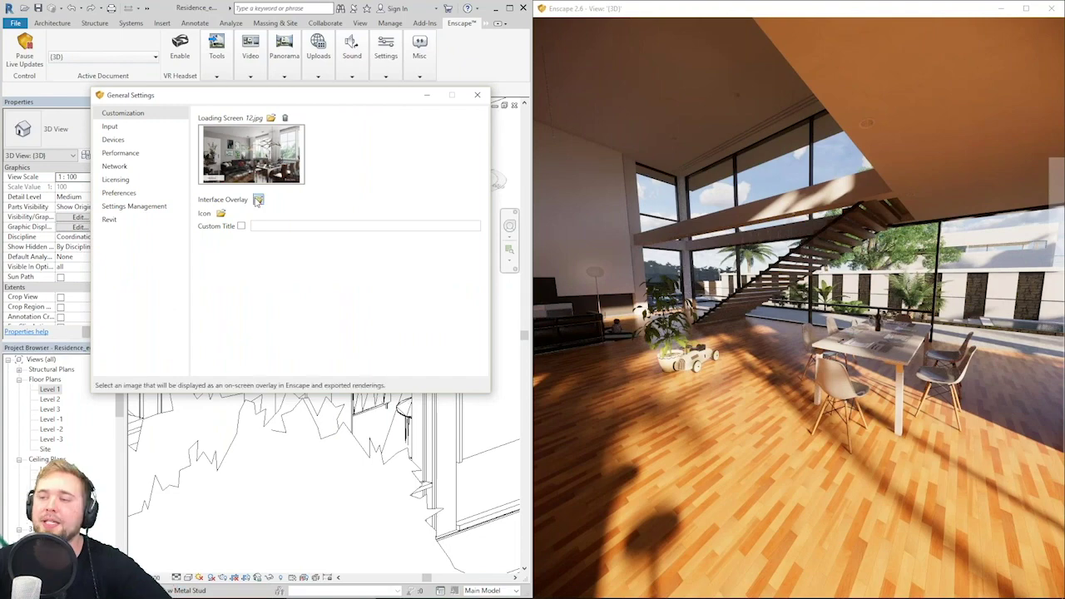
Add enscape_logo.png as interface overlay in the upper-left corner and use Ahuri-Nes-Desktop.ico as the window icon.
click(259, 200)
double_click(193, 324)
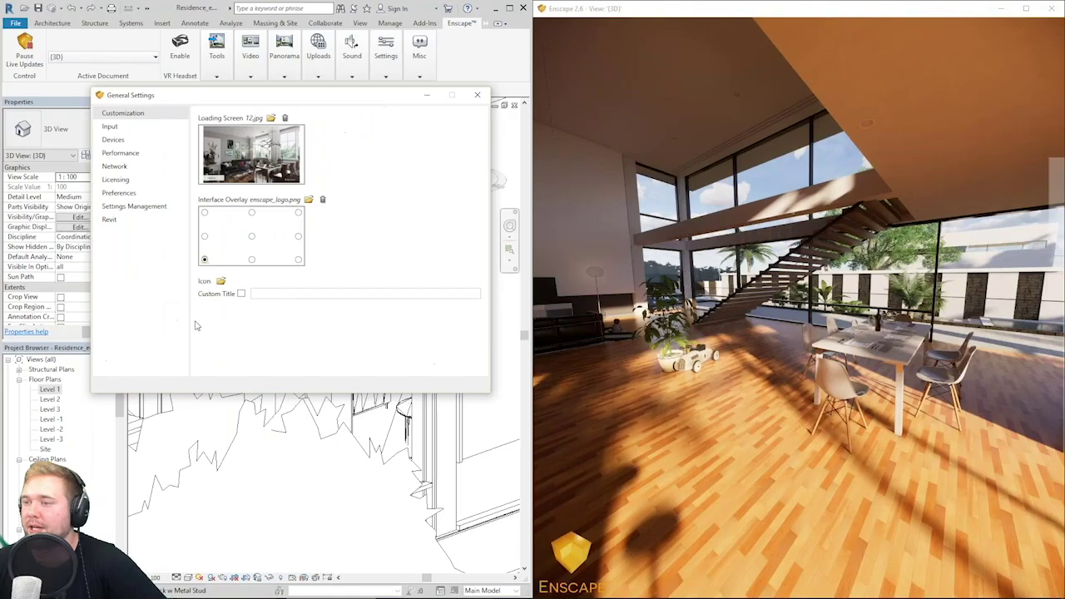
click(204, 213)
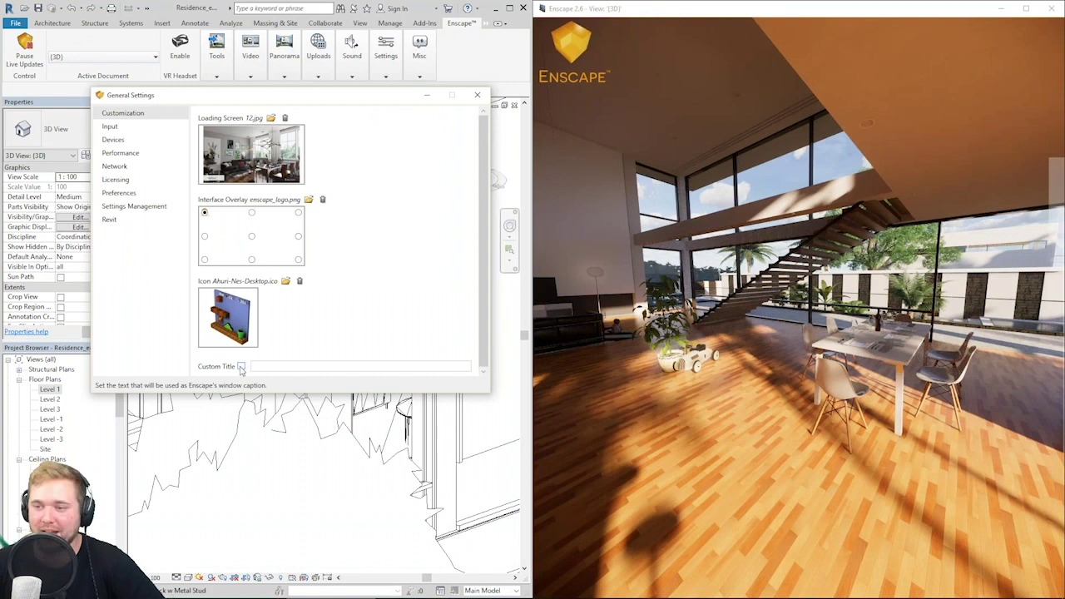
Enable the custom window title "Hello there, Microsol Viewers" and close the general settings.
click(241, 366)
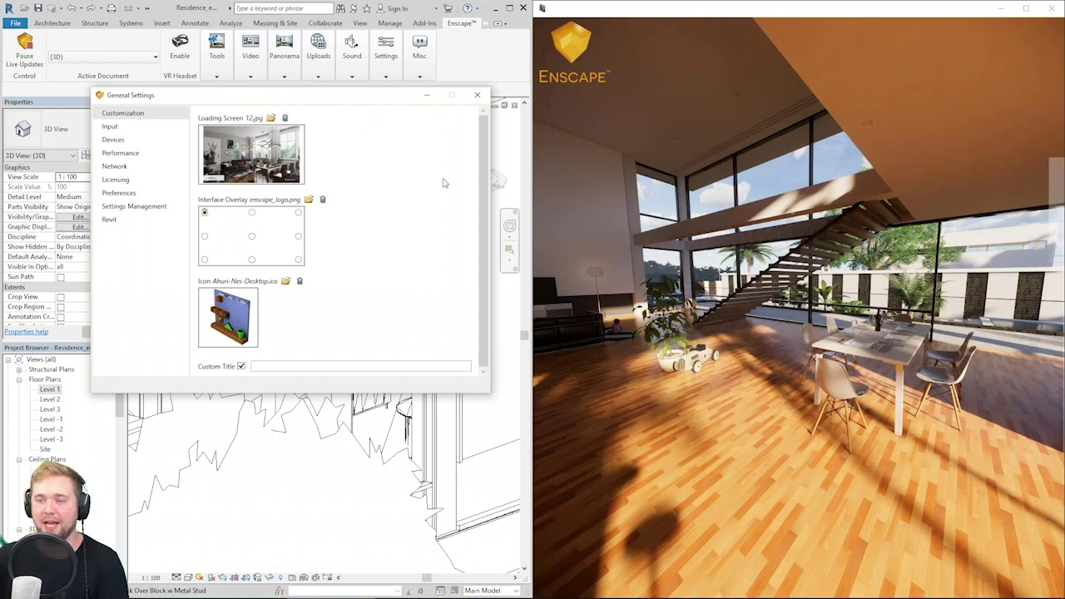
click(305, 365)
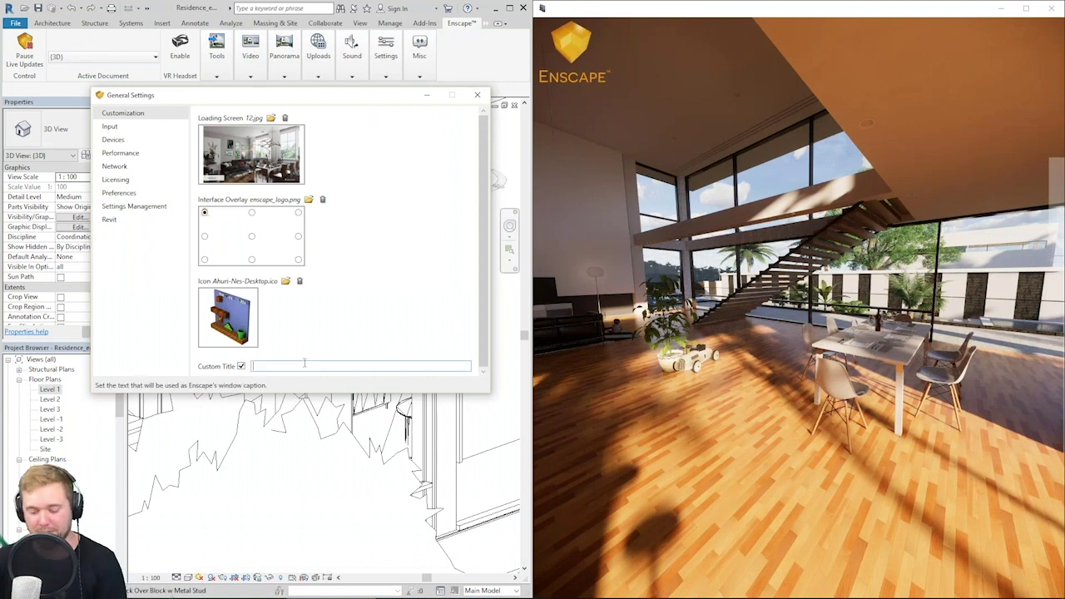
text(Hello t)
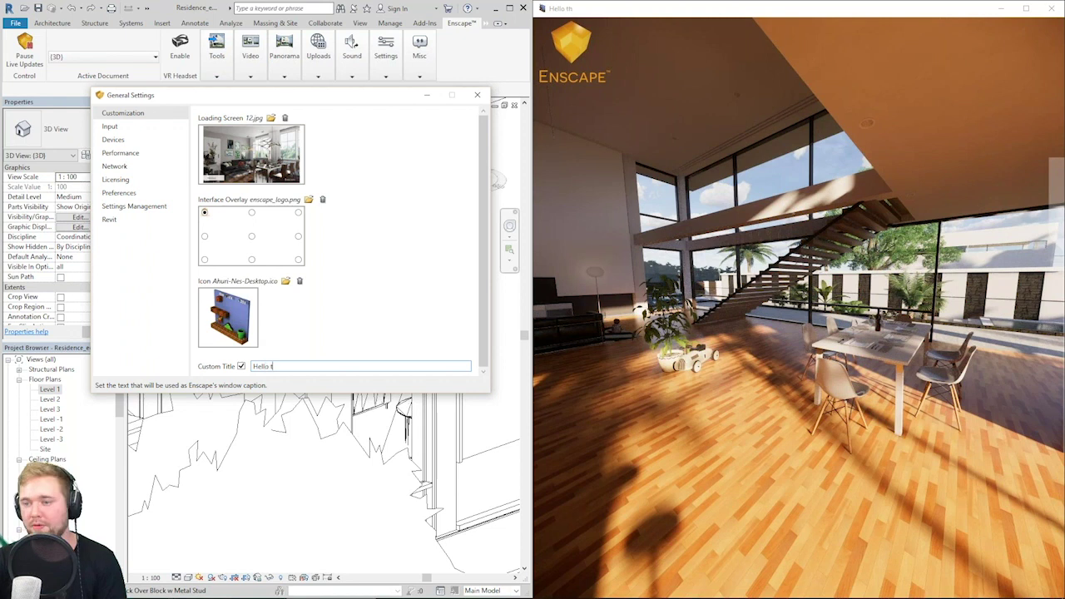
text(here, Microsof)
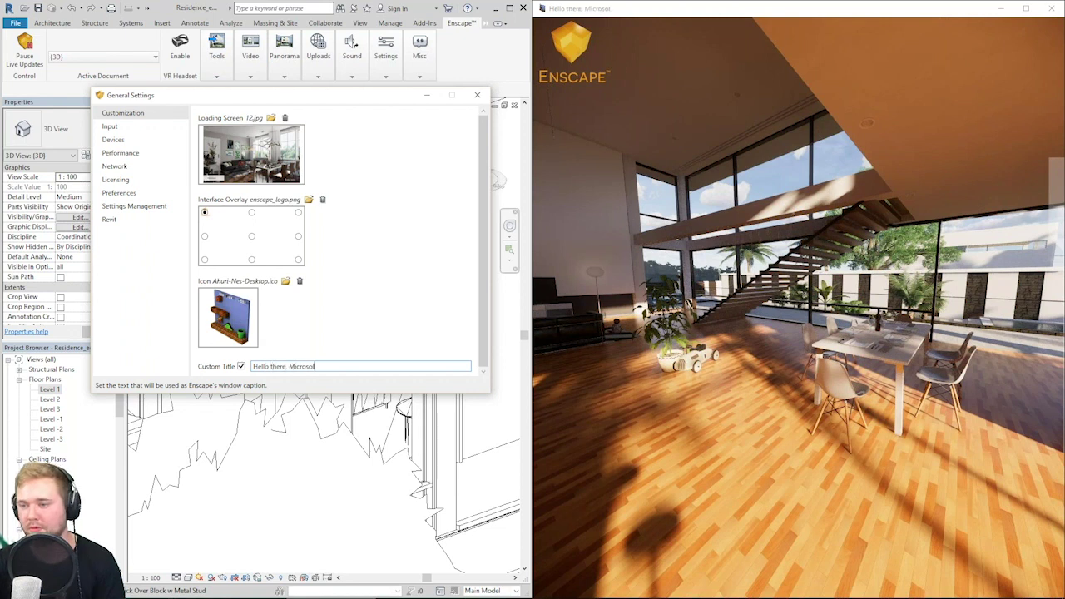
text( Viewers)
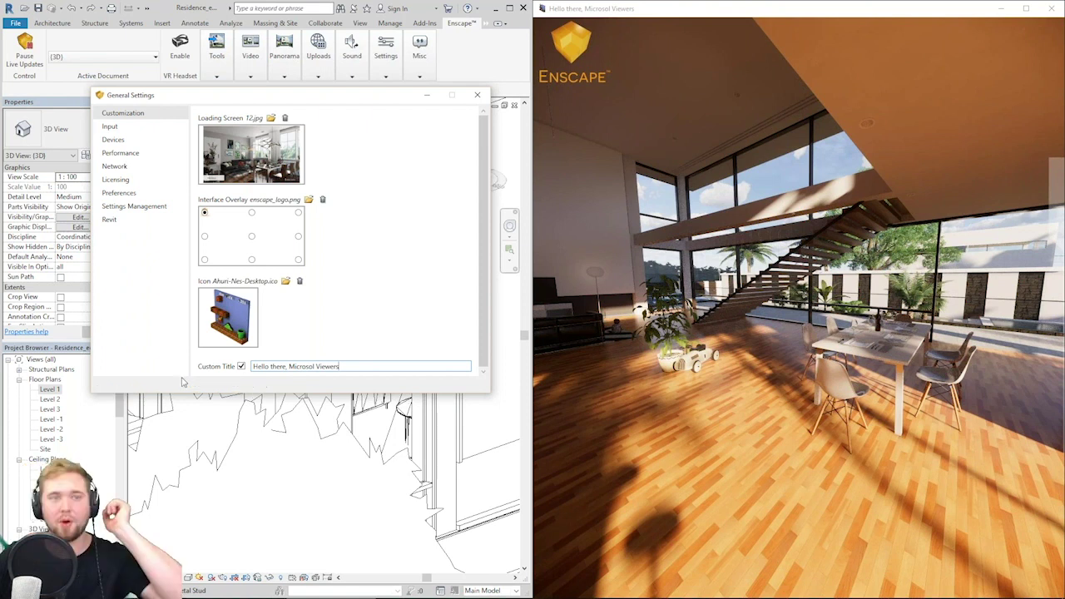
click(479, 97)
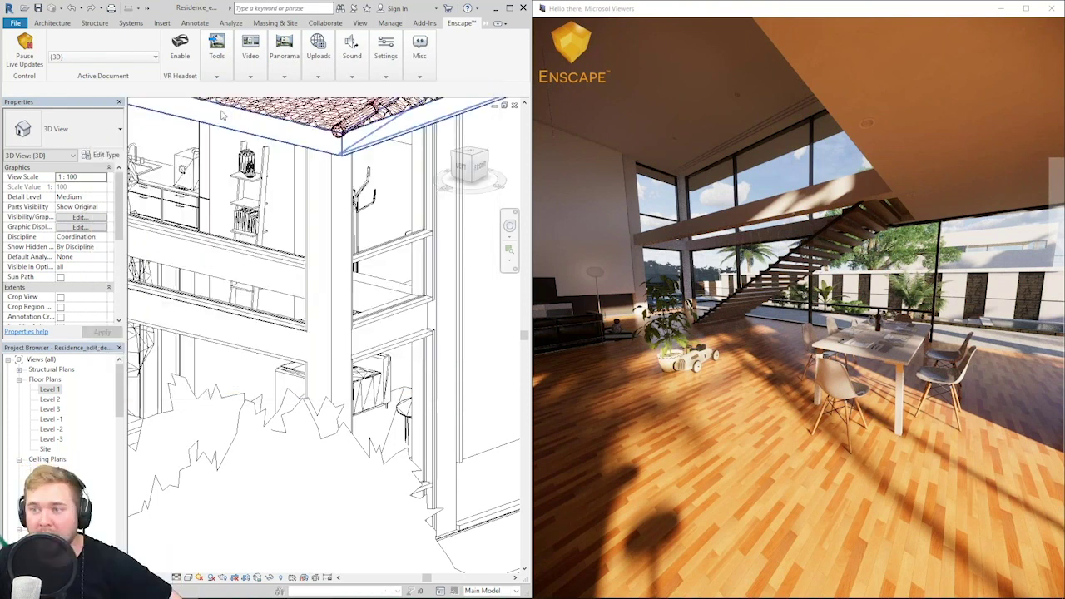
Export the project as an Enscape standalone executable to the desktop under the suggested file name.
click(217, 75)
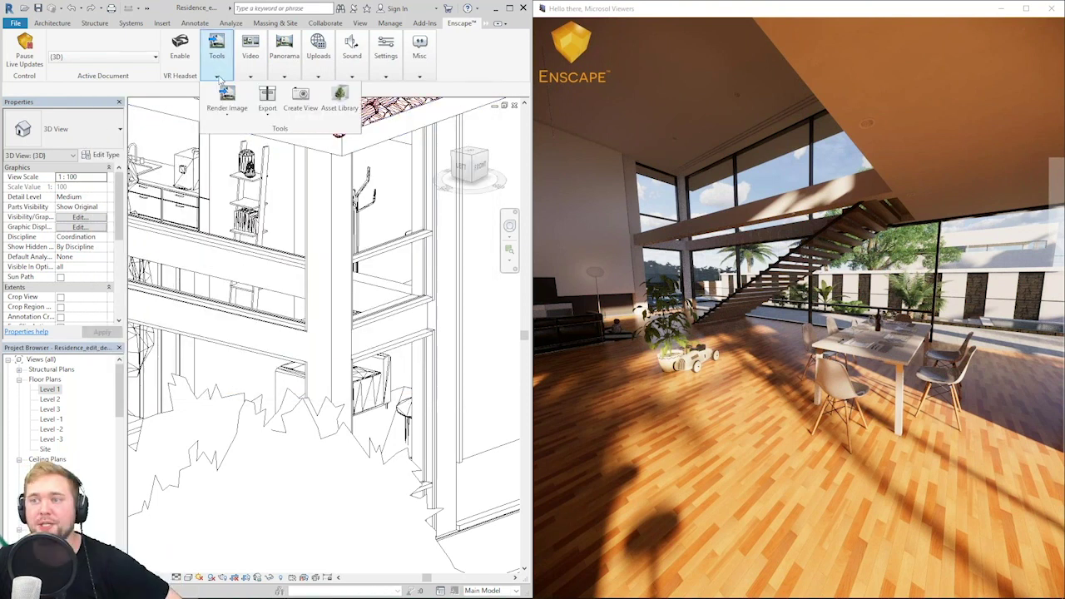
click(272, 119)
click(280, 135)
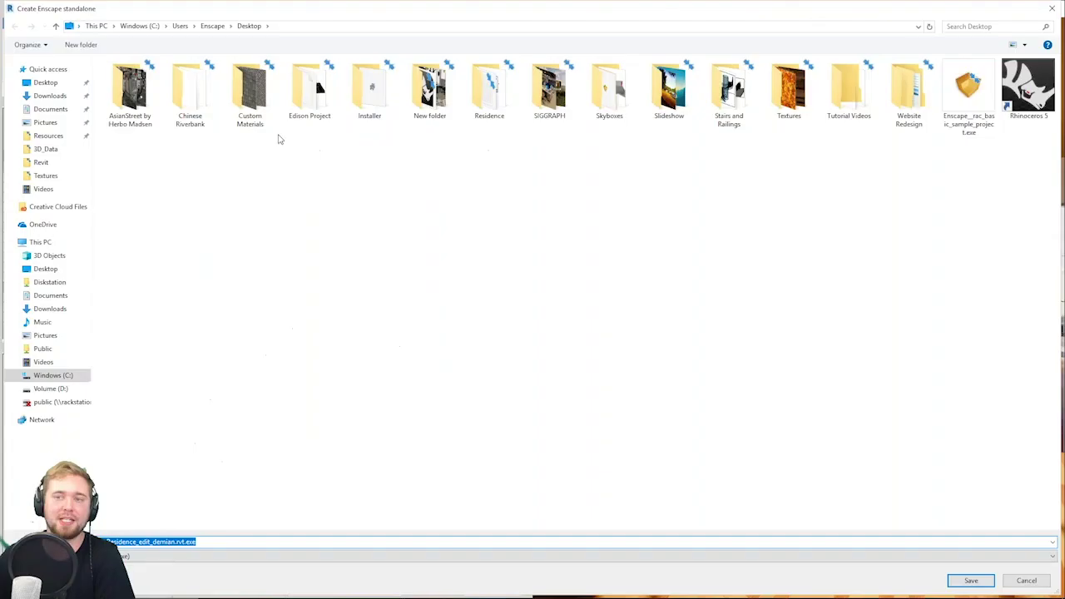
key(Return)
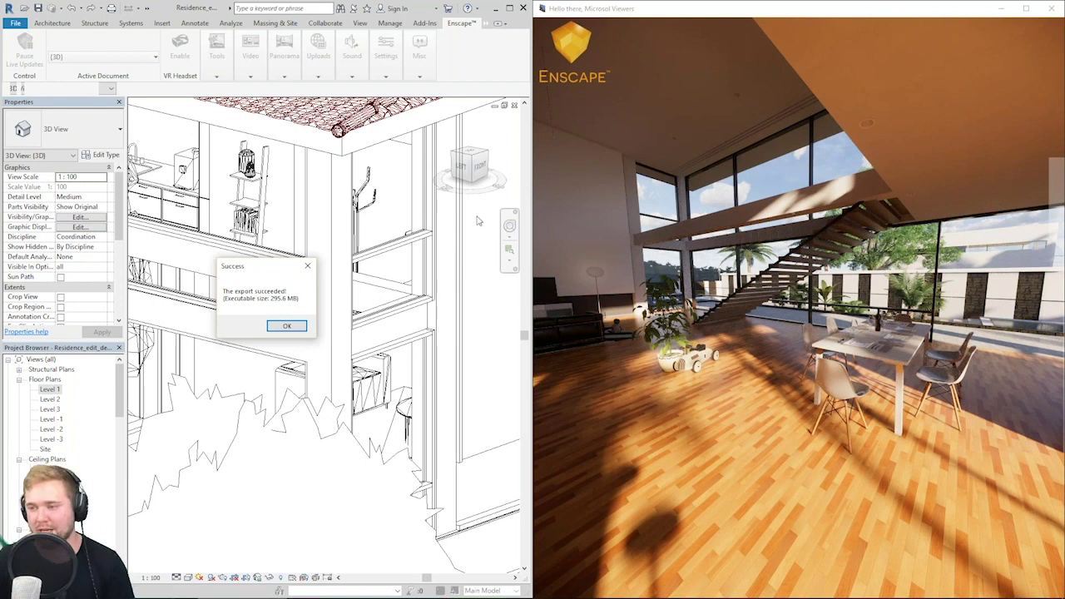
click(287, 326)
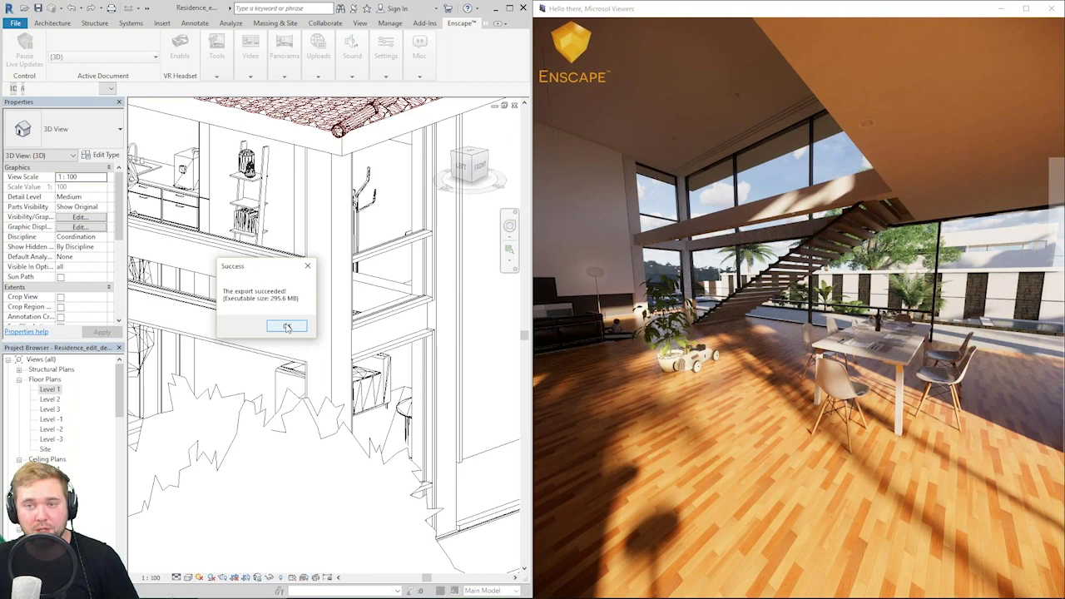
click(287, 327)
Launch the exported standalone from the desktop and show its Indoor2 and IndoorDining views.
click(496, 7)
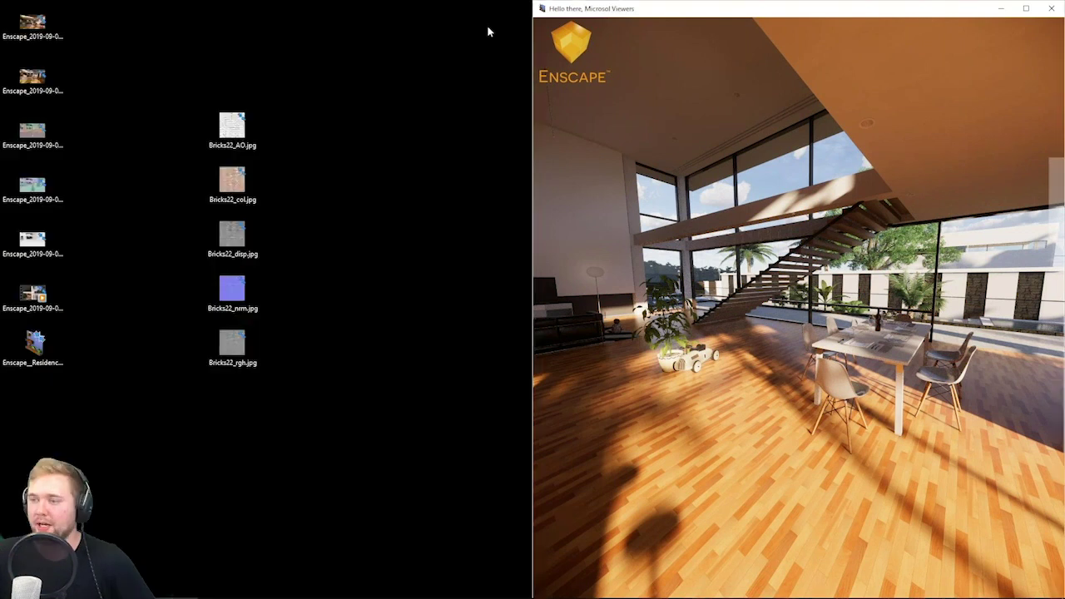
click(33, 348)
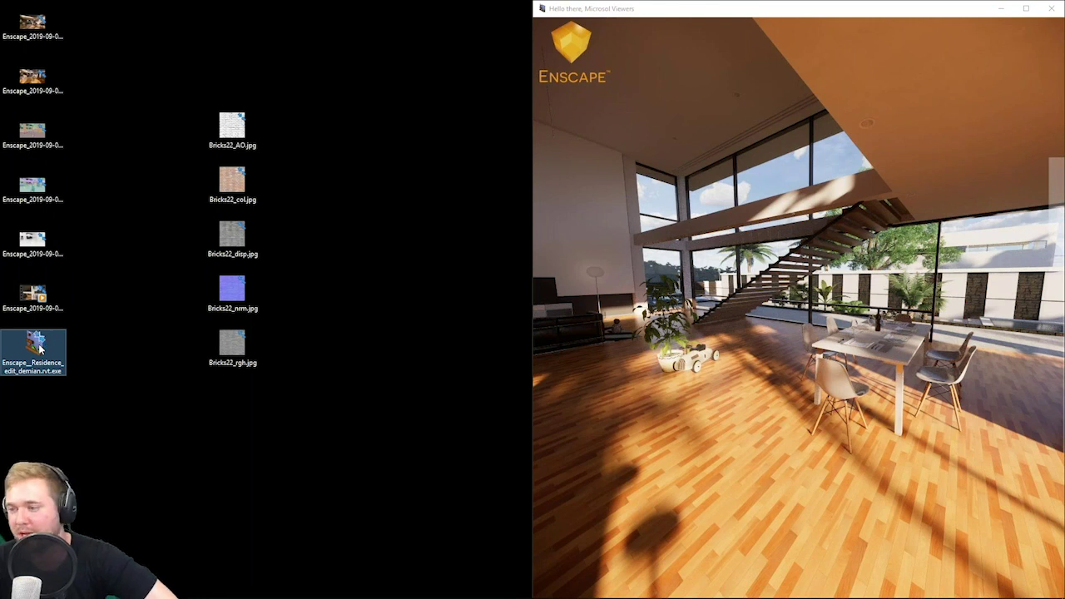
double_click(39, 347)
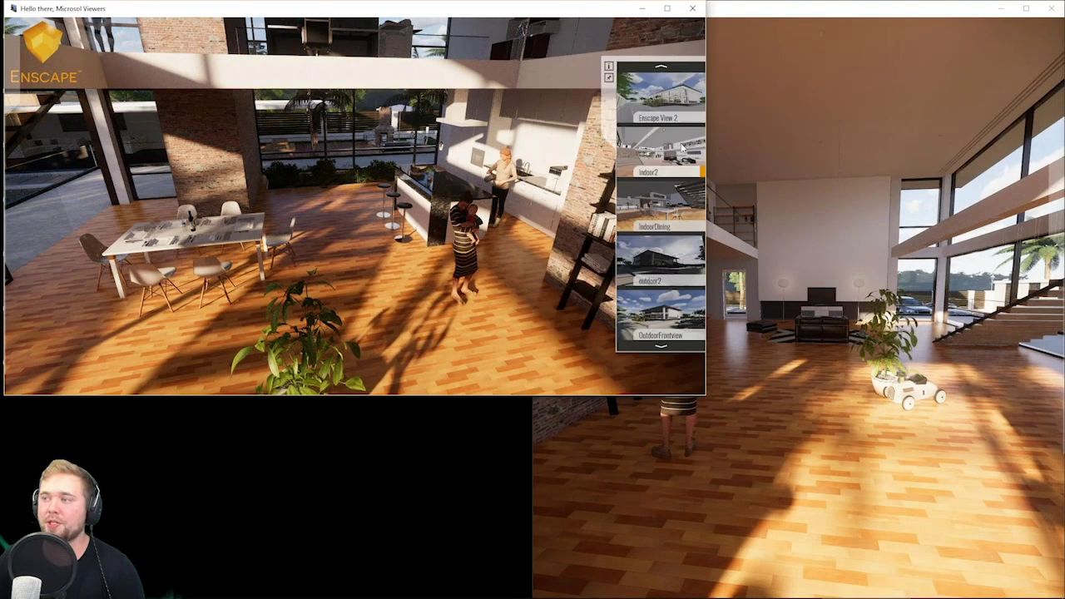
click(682, 147)
click(677, 215)
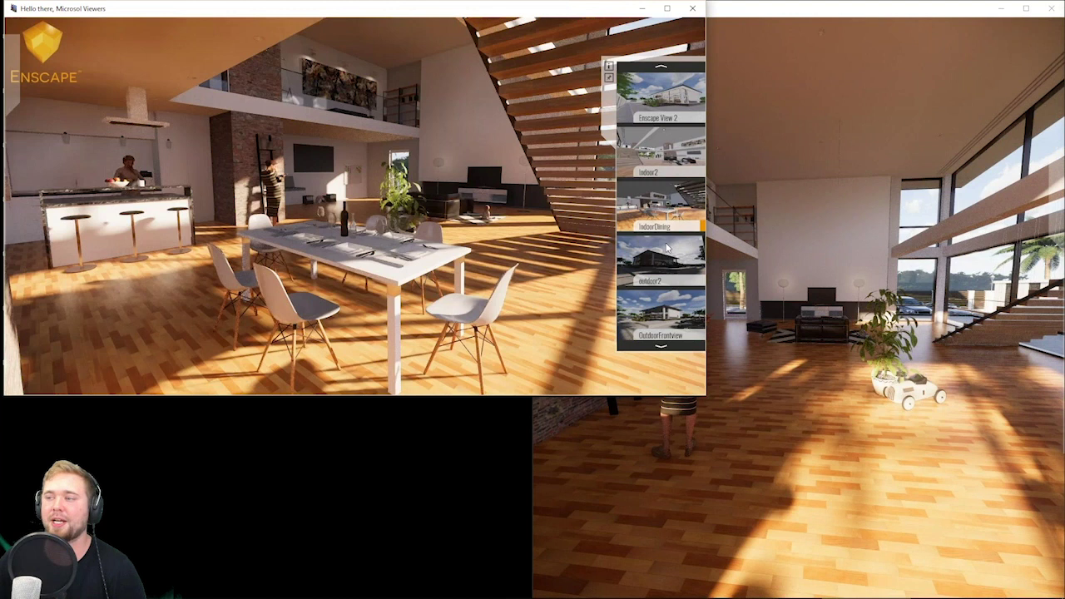
Show the standalone's outdoor2 and OutdoorFrontview views, and return to the IndoorDining view.
click(666, 258)
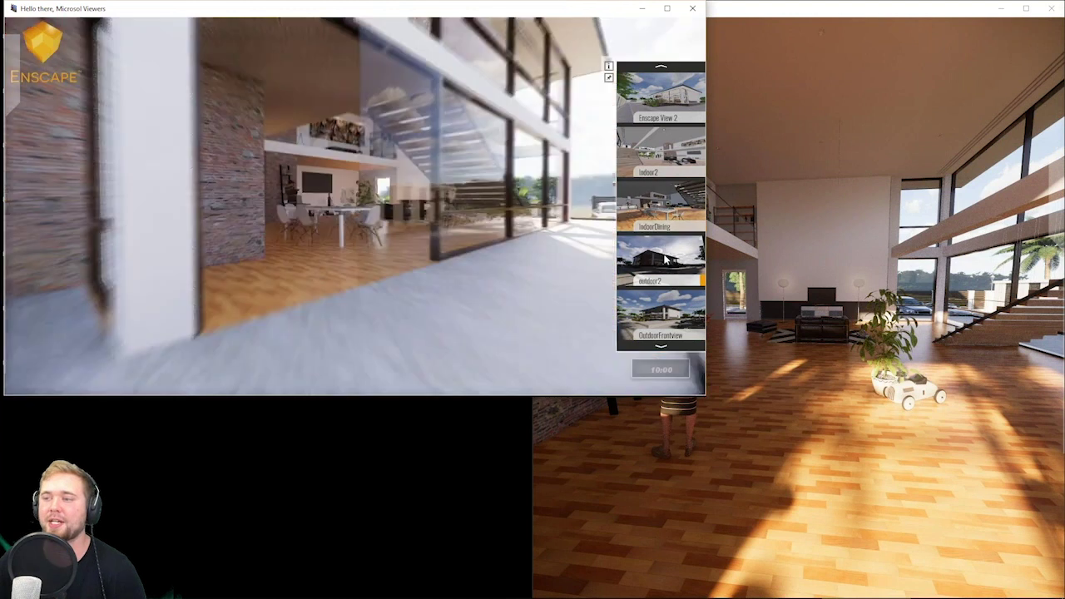
click(661, 325)
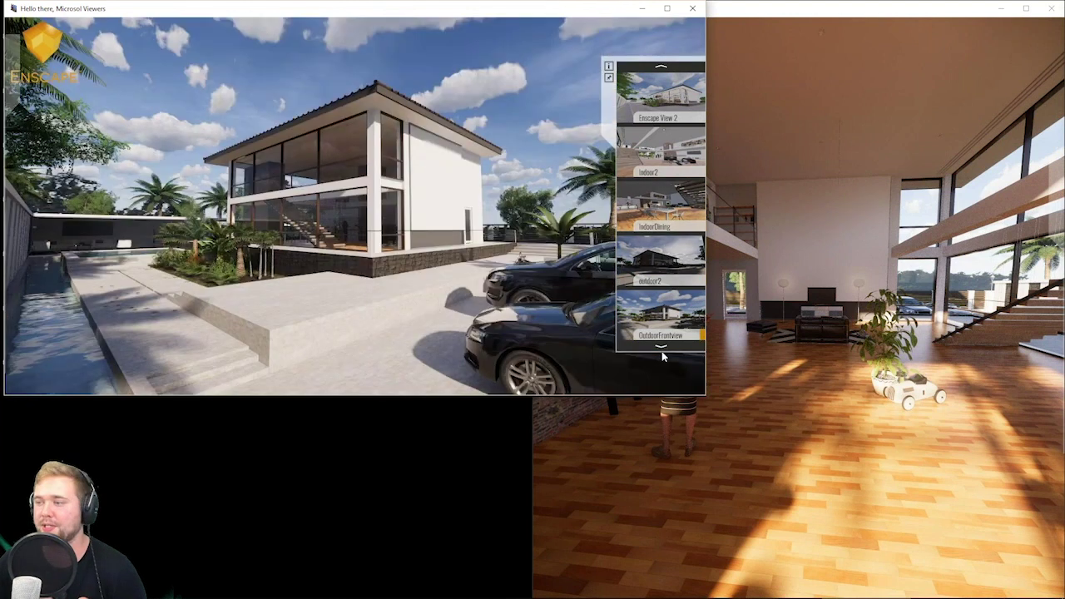
click(662, 348)
click(678, 114)
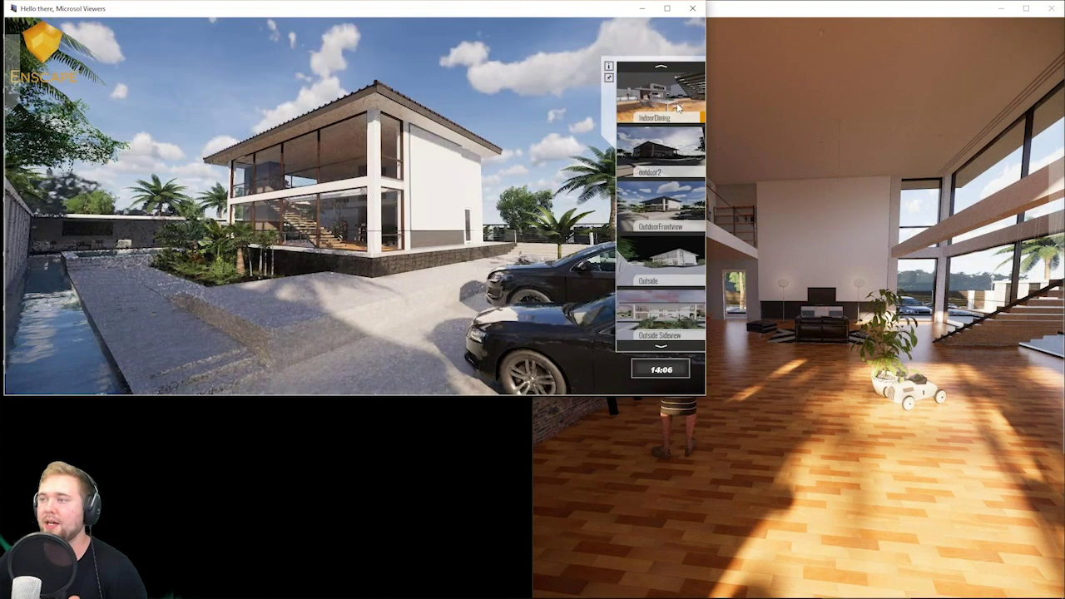
Try the Light View rendering style in the standalone, set it back to None, and shift the time of day.
mouse_move(17, 66)
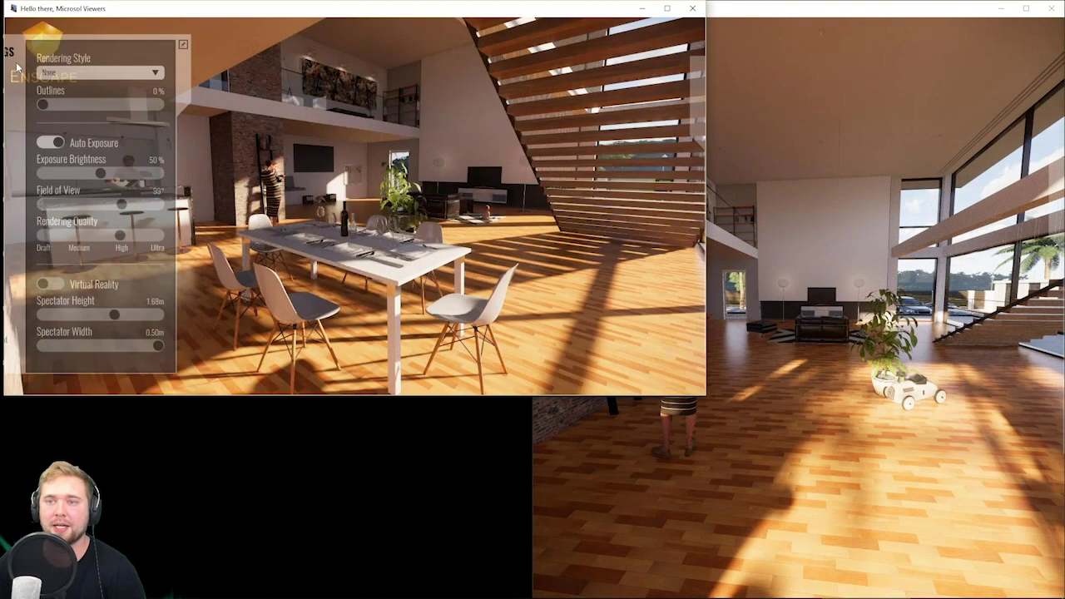
click(116, 73)
click(126, 98)
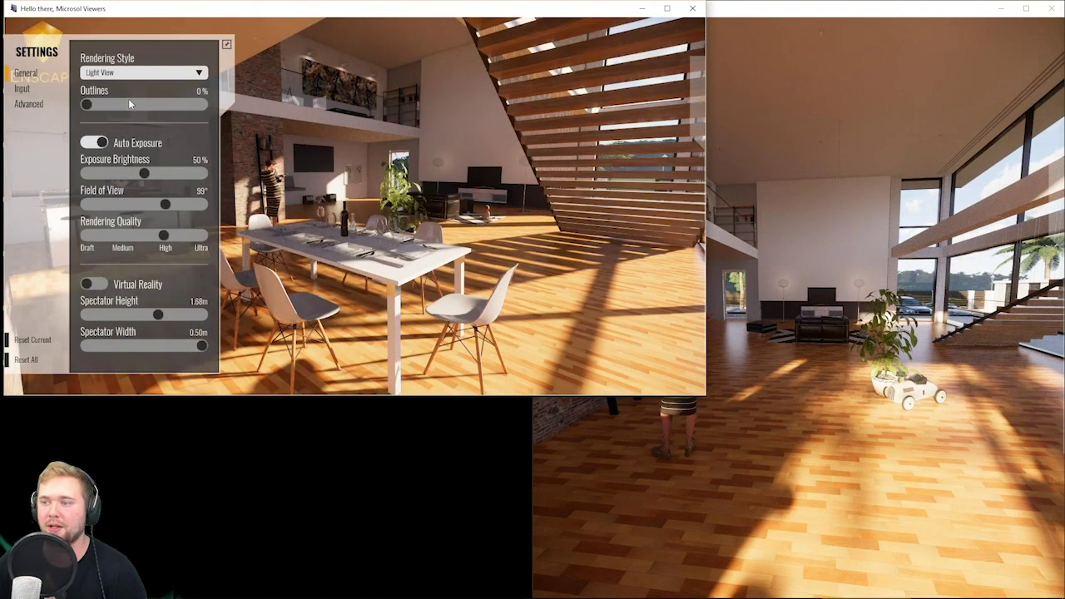
click(125, 85)
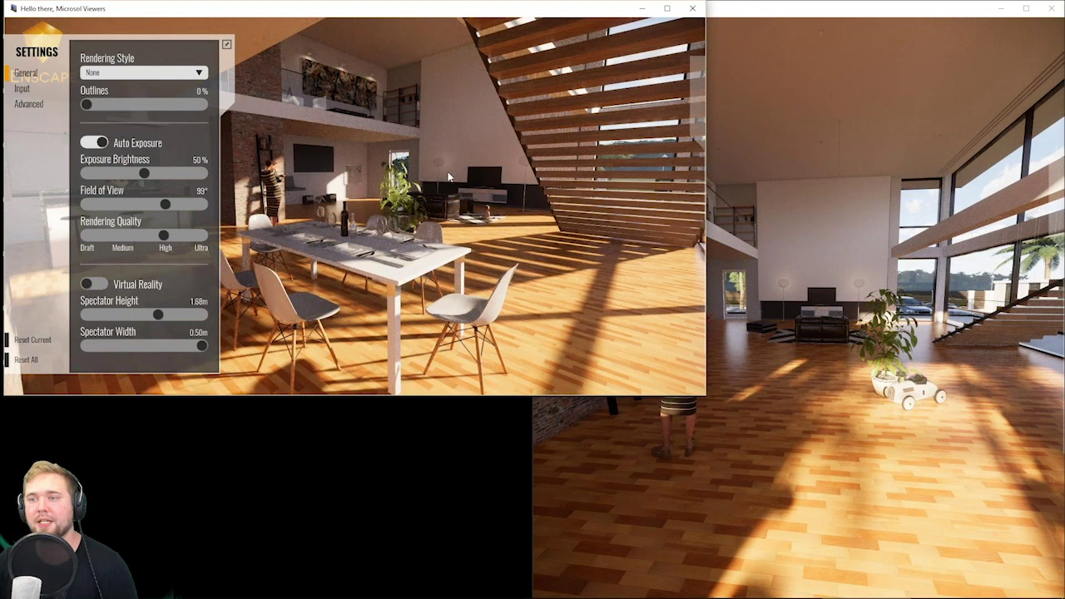
shift+right_drag(450, 176, 453, 177)
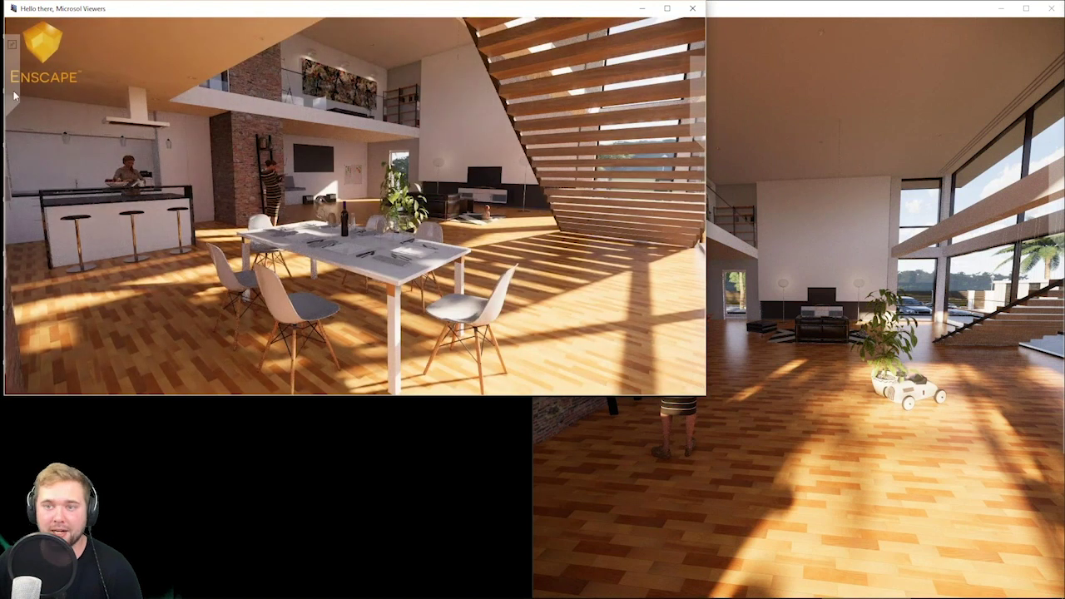
Enable virtual reality in the standalone to look around the house, turn it off again, and close the standalone.
mouse_move(13, 97)
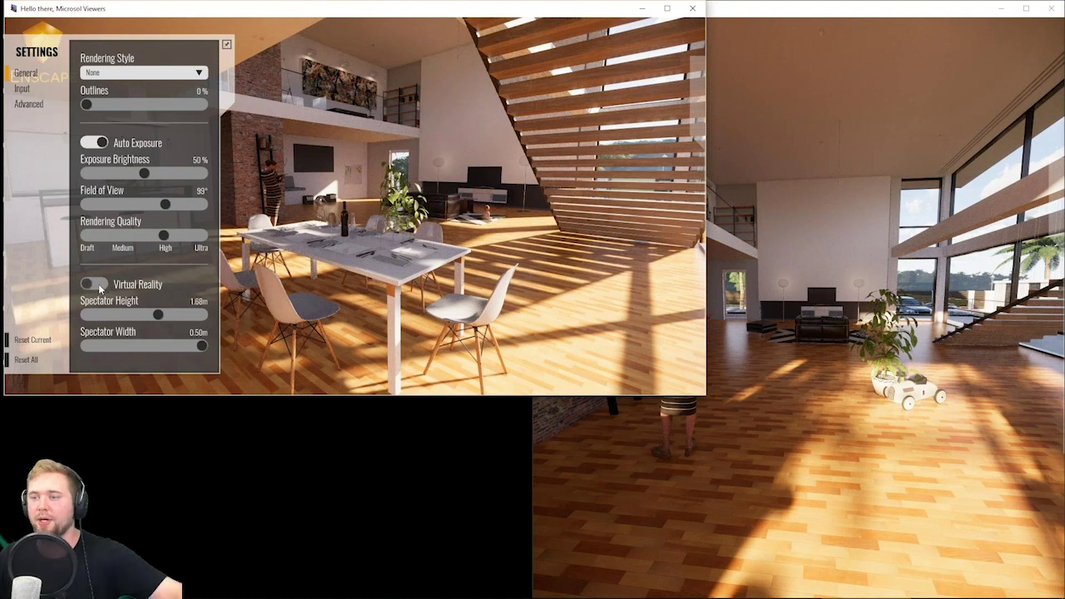
click(94, 284)
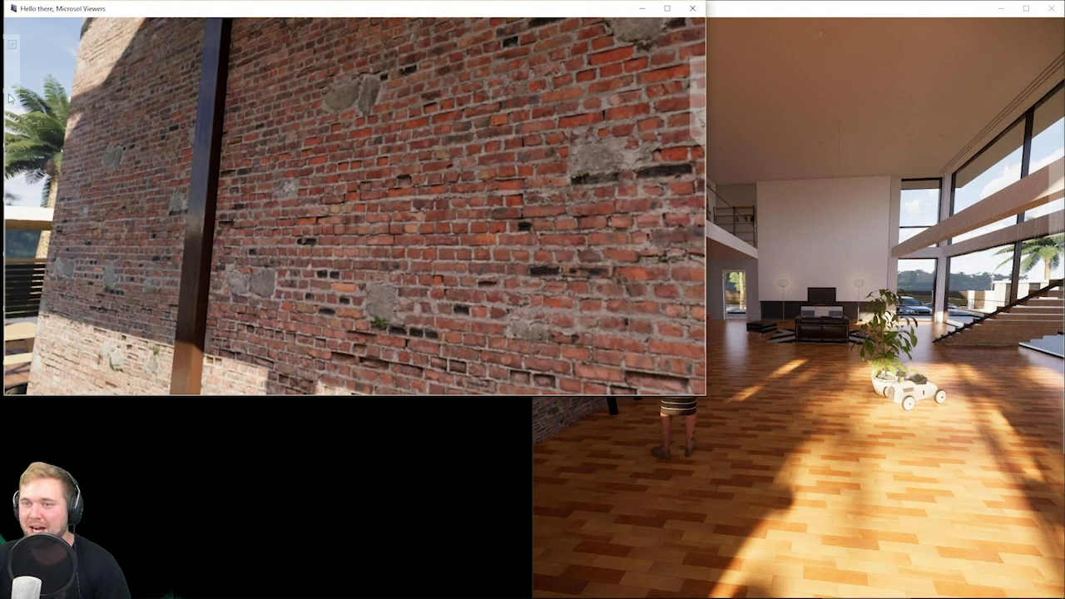
mouse_move(10, 98)
click(188, 288)
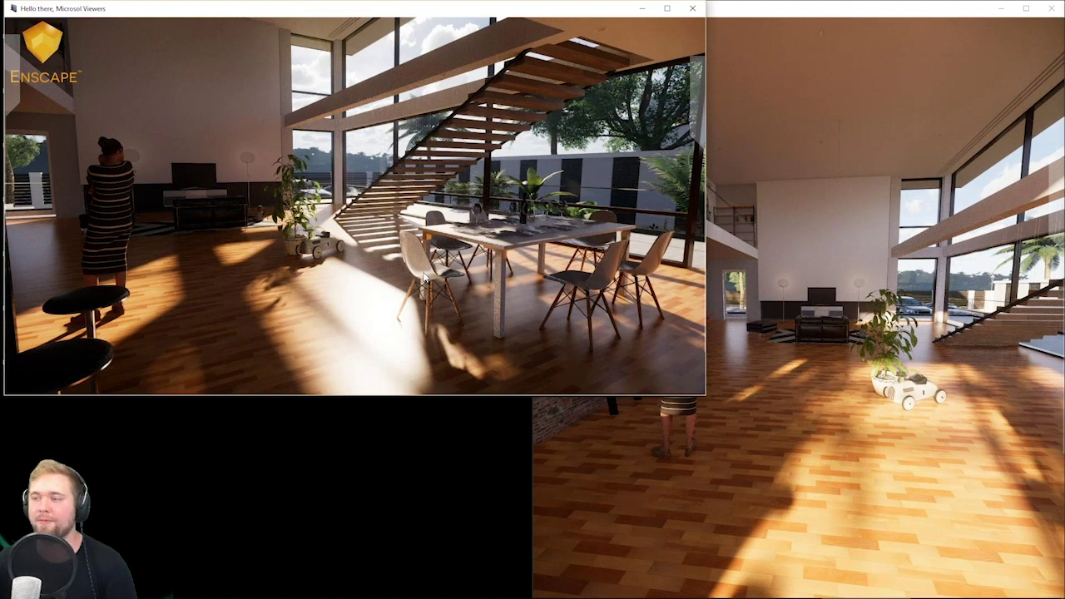
click(692, 9)
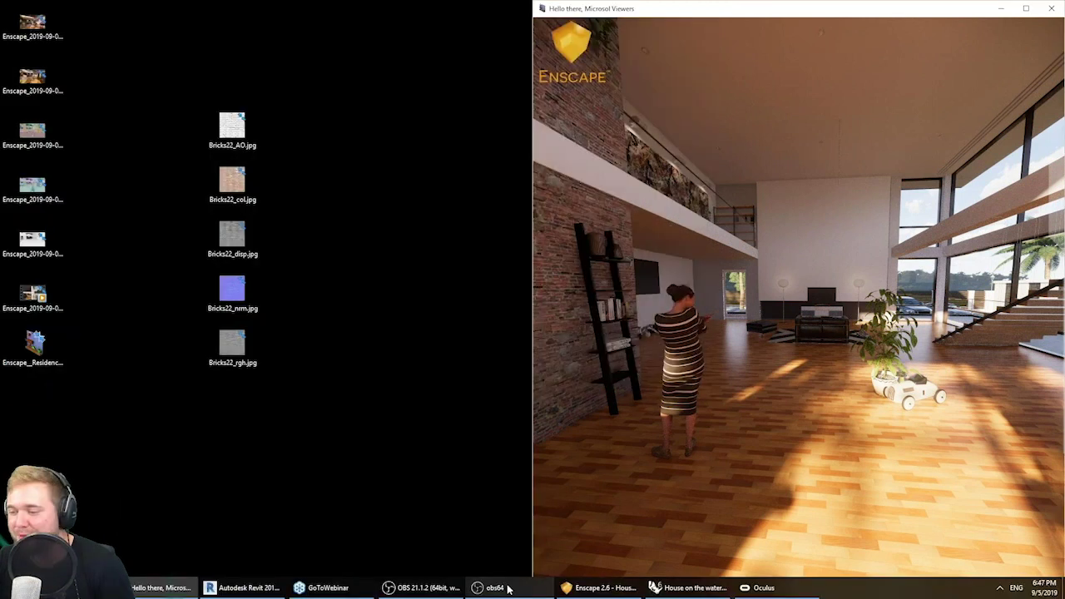
Switch to Revit and export the project as an Enscape web standalone.
click(697, 588)
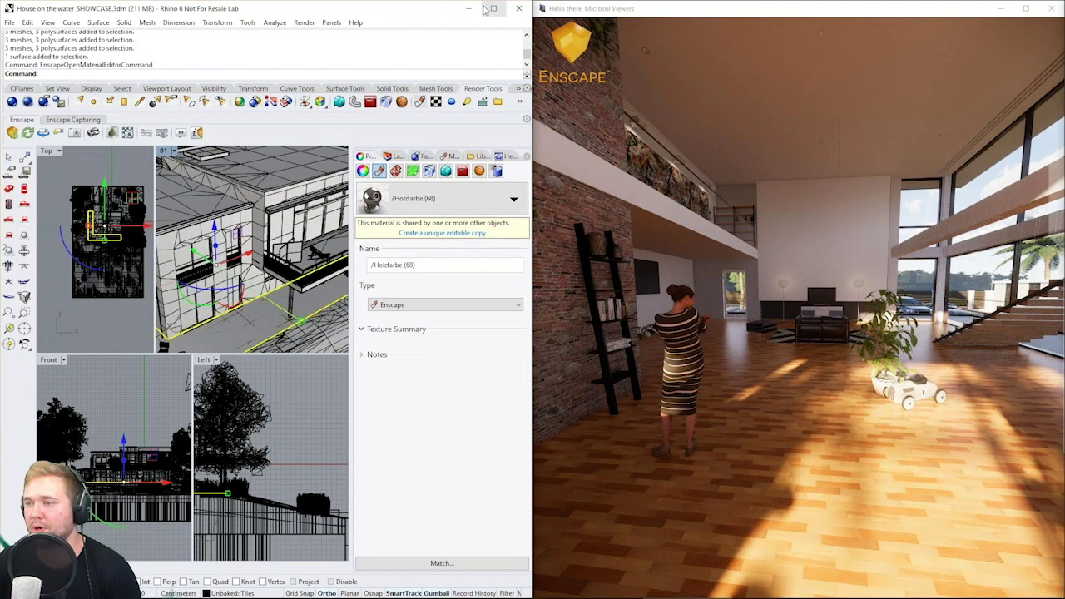
mouse_move(592, 580)
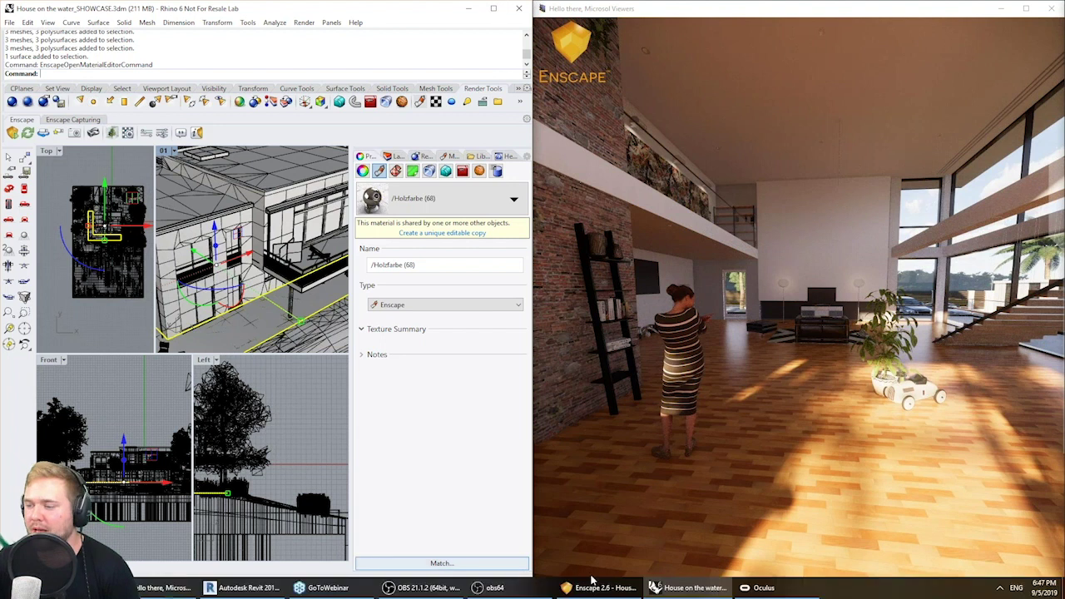
click(244, 588)
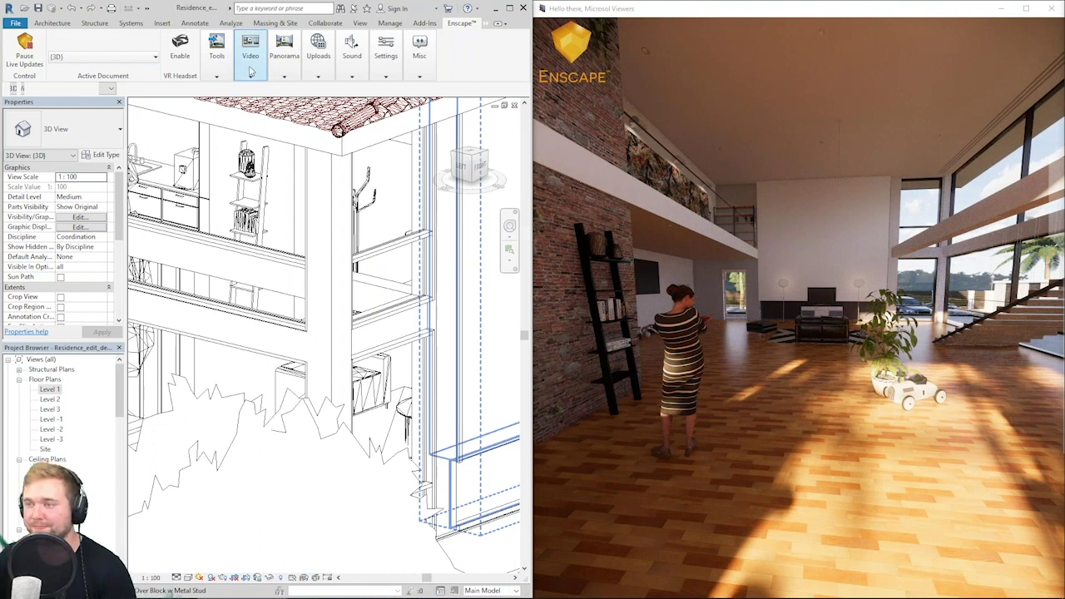
click(216, 71)
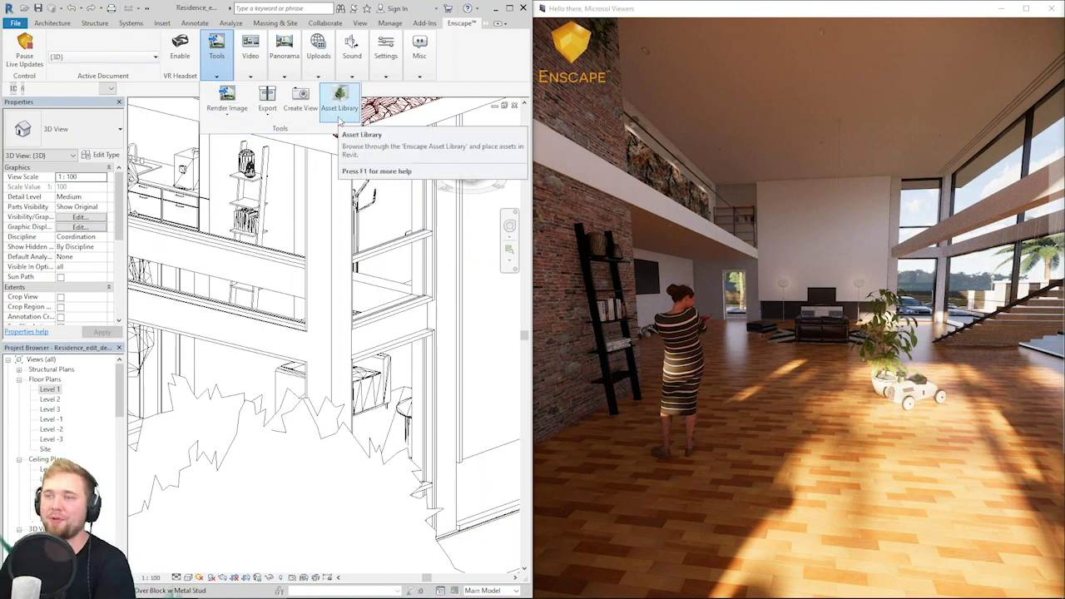
click(267, 102)
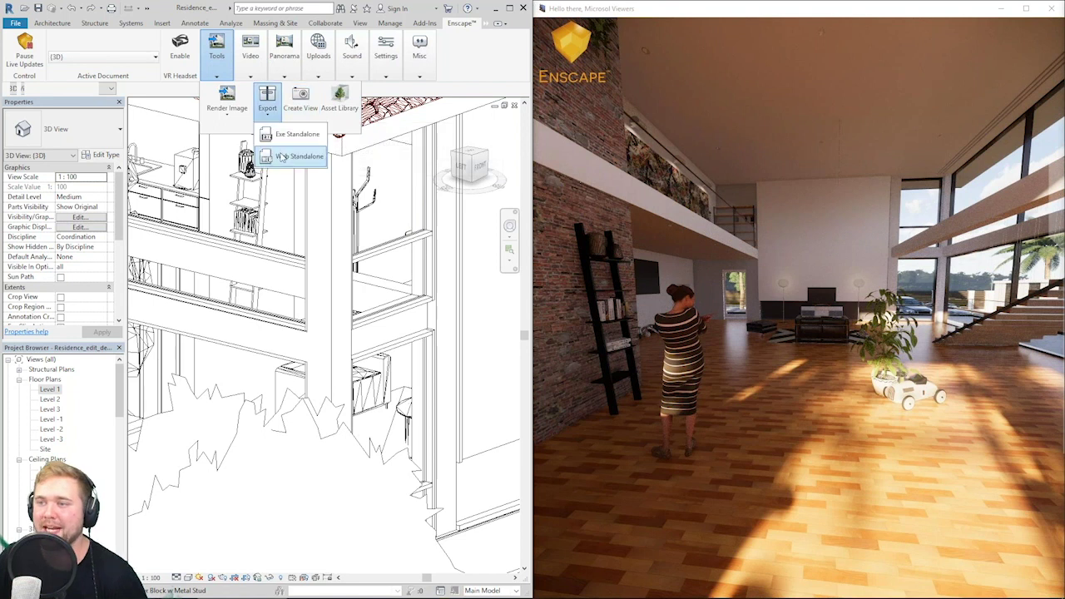
click(298, 156)
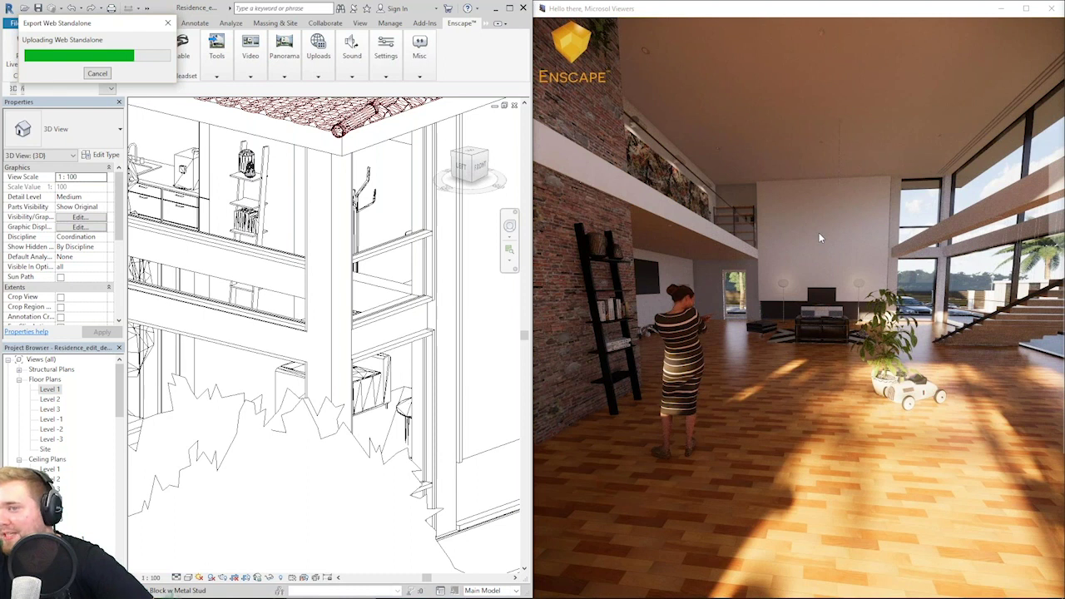
Switch to Chrome and reload the page of the uploaded web standalone.
mouse_move(420, 592)
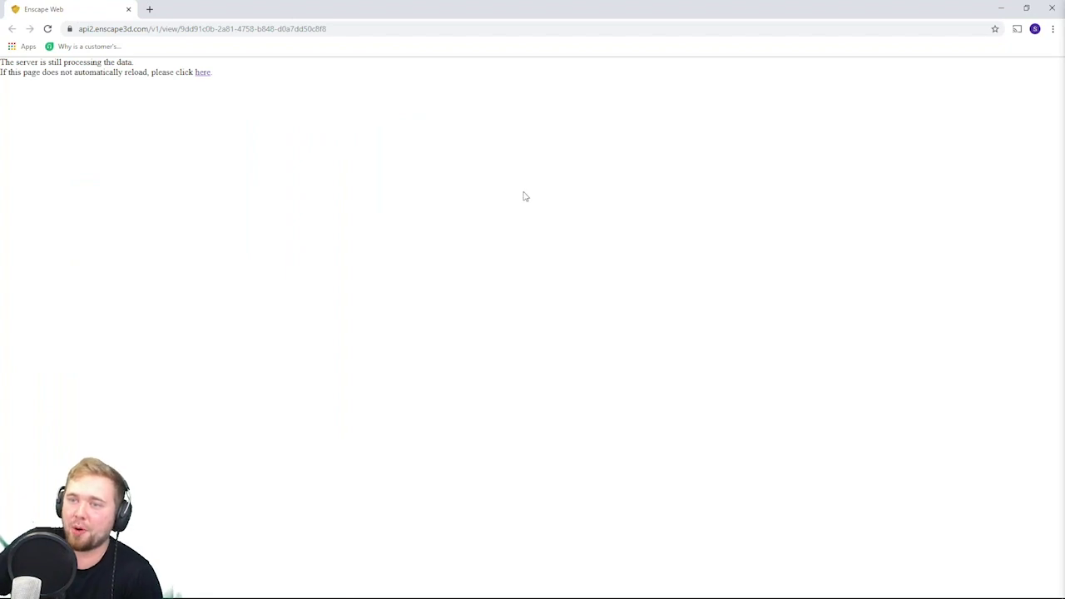
click(379, 28)
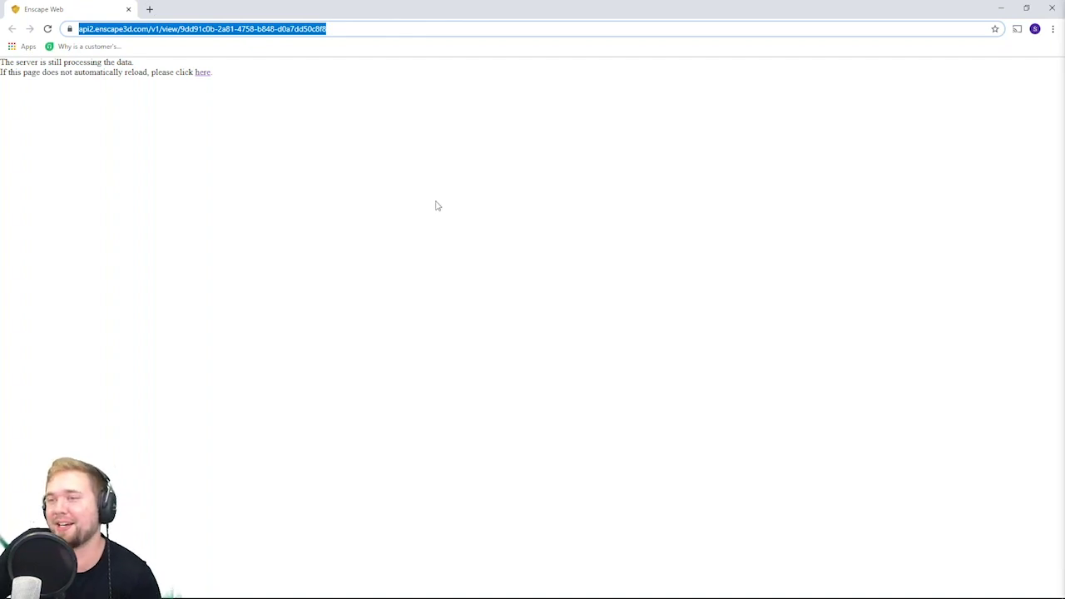
key(Return)
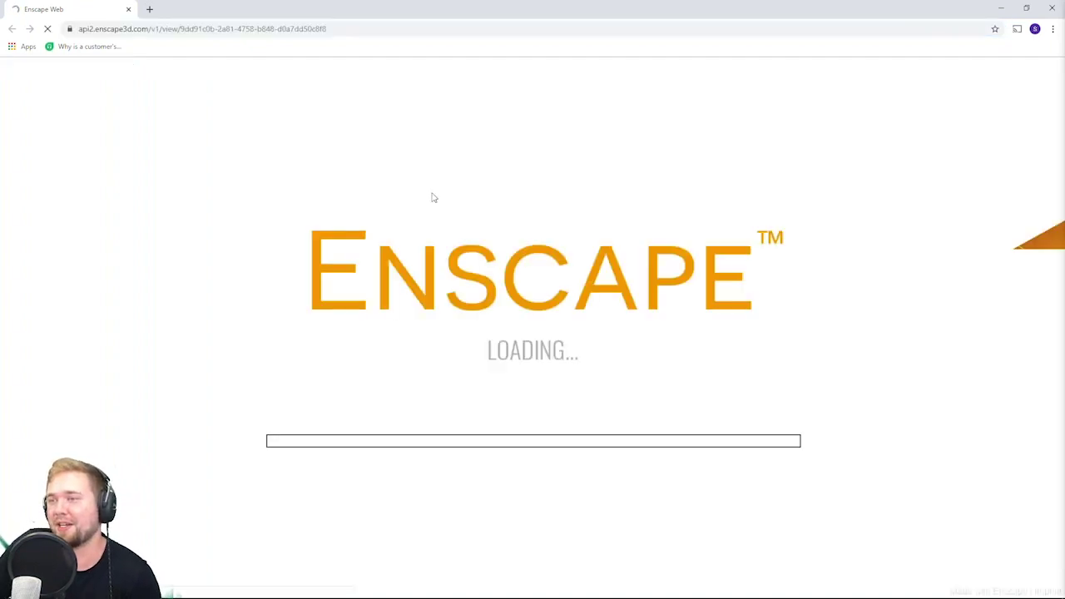